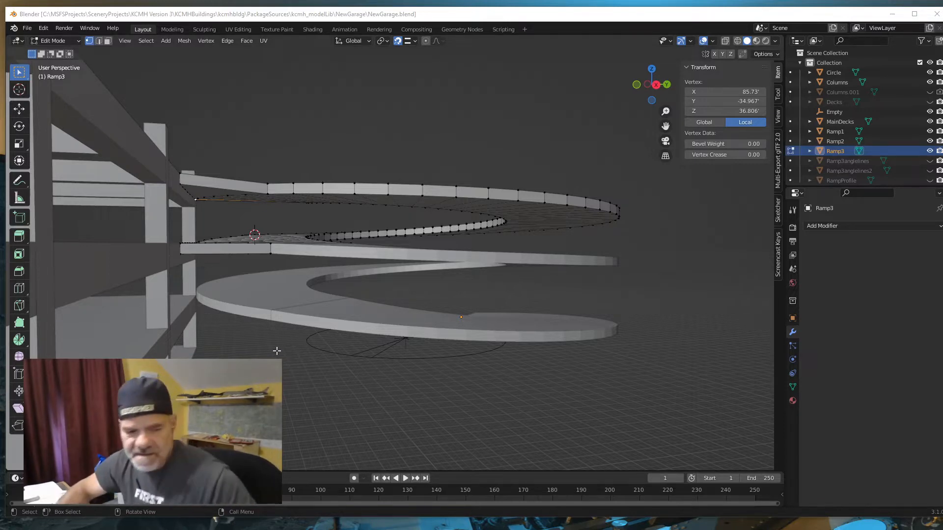
Examine the spiral ramps from several angles, focusing on where Ramp3's ends meet the garage decks
middle_drag(277, 351, 339, 371)
scroll(273, 359, down, 6)
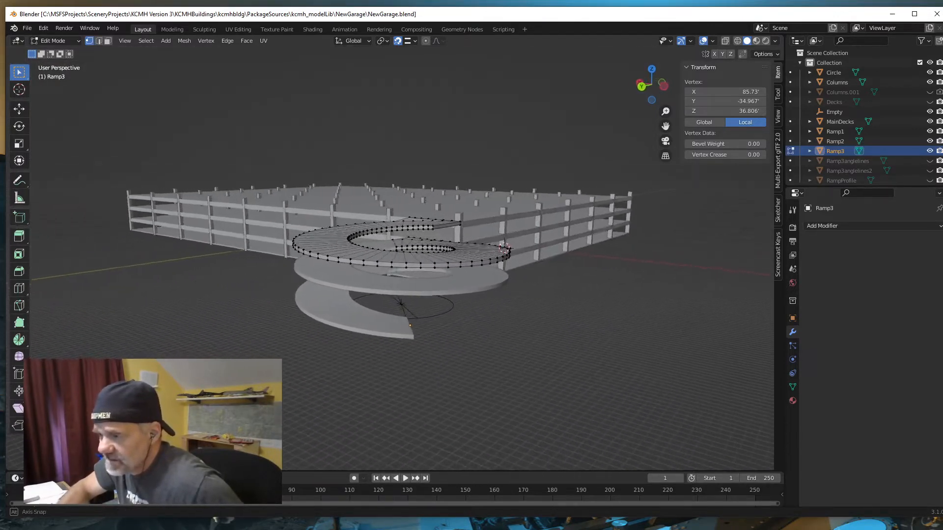
middle_drag(132, 373, 314, 353)
shift+middle_drag(363, 370, 436, 339)
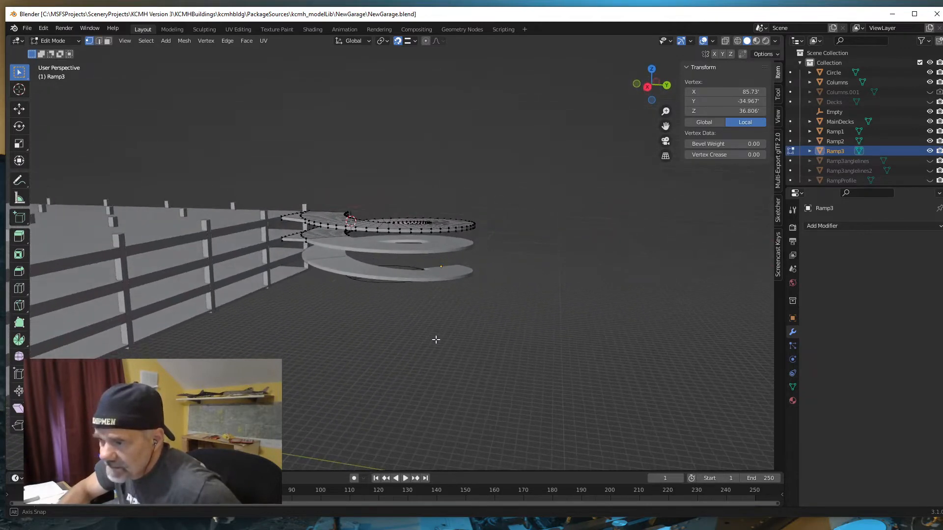
shift+middle_drag(307, 320, 378, 326)
scroll(377, 322, up, 2)
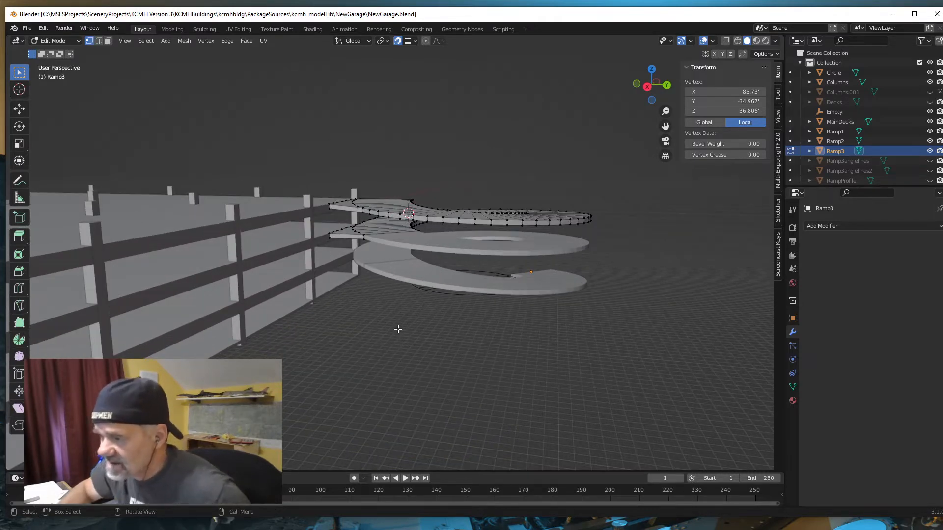
mouse_move(401, 330)
middle_down()
mouse_move(415, 333)
mouse_move(396, 338)
middle_up()
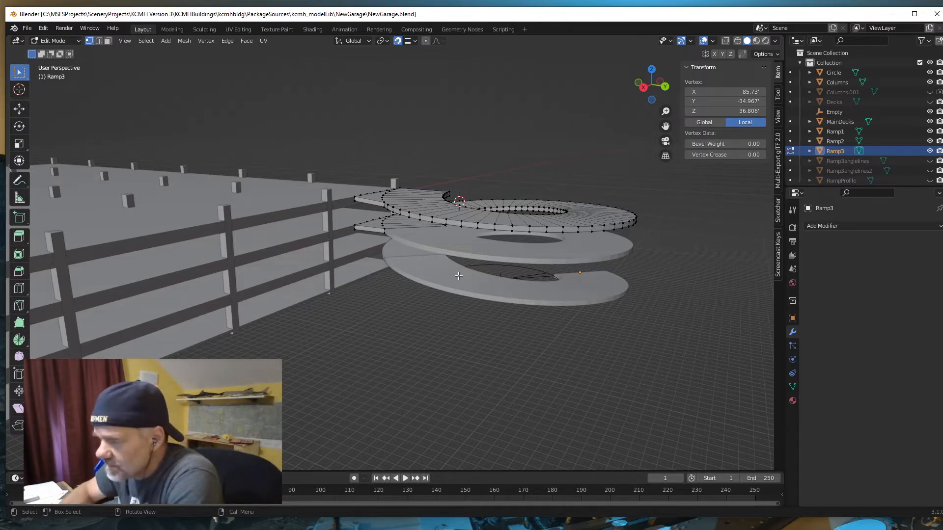
middle_drag(488, 334, 460, 328)
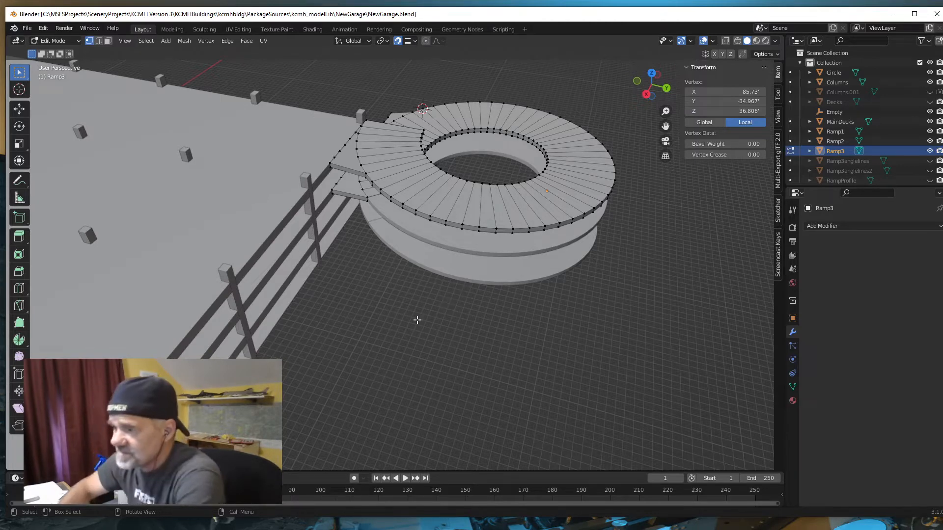
middle_drag(380, 338, 431, 321)
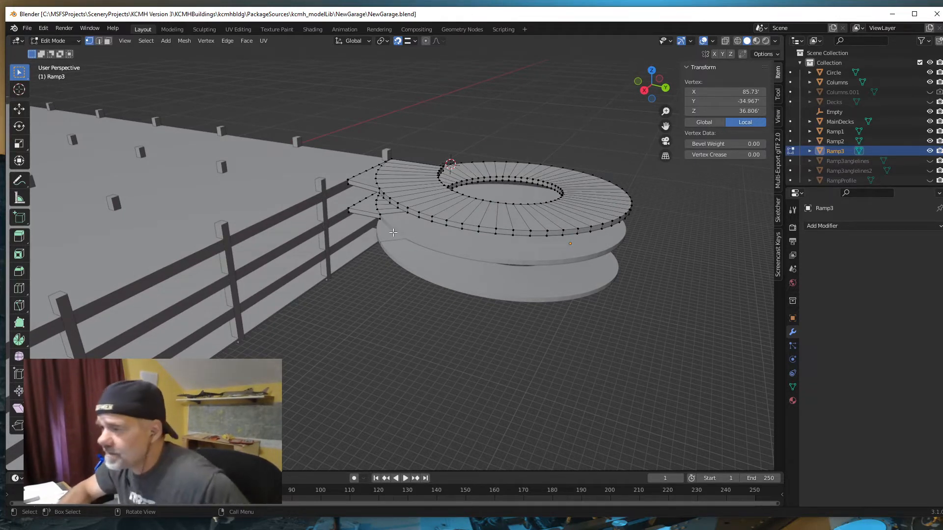
middle_drag(392, 274, 404, 255)
scroll(381, 250, up, 2)
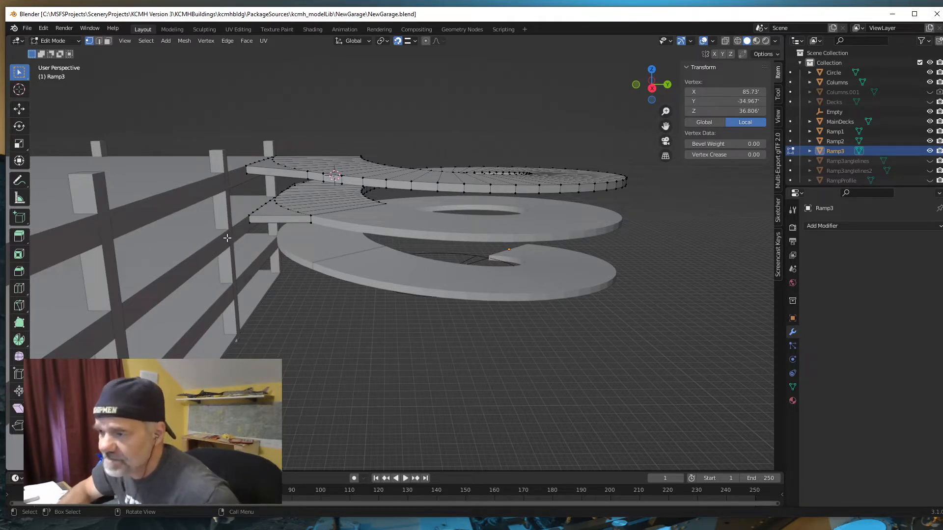
middle_drag(289, 274, 294, 282)
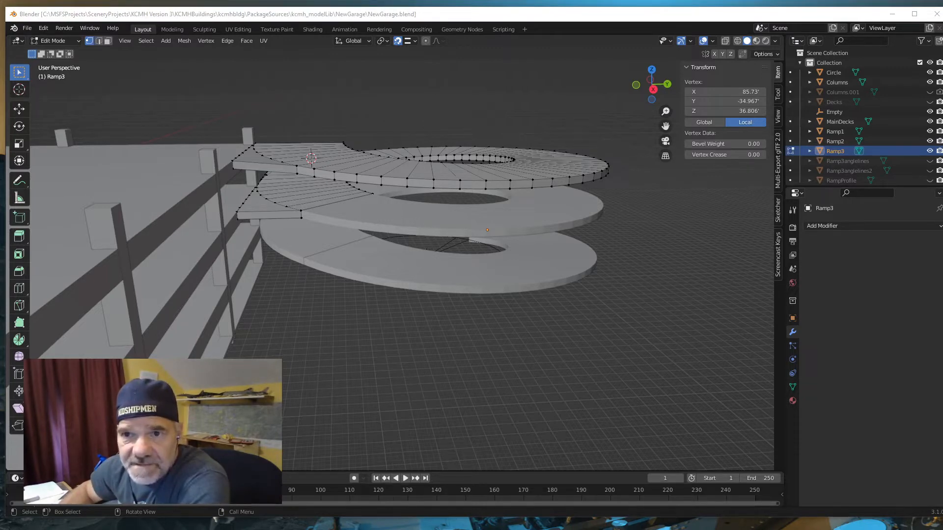
Switch to the Franklin County Parcel Viewer in the browser and compare the garage site's 2019 and 2021 aerial photos
drag(0, 81, 763, 25)
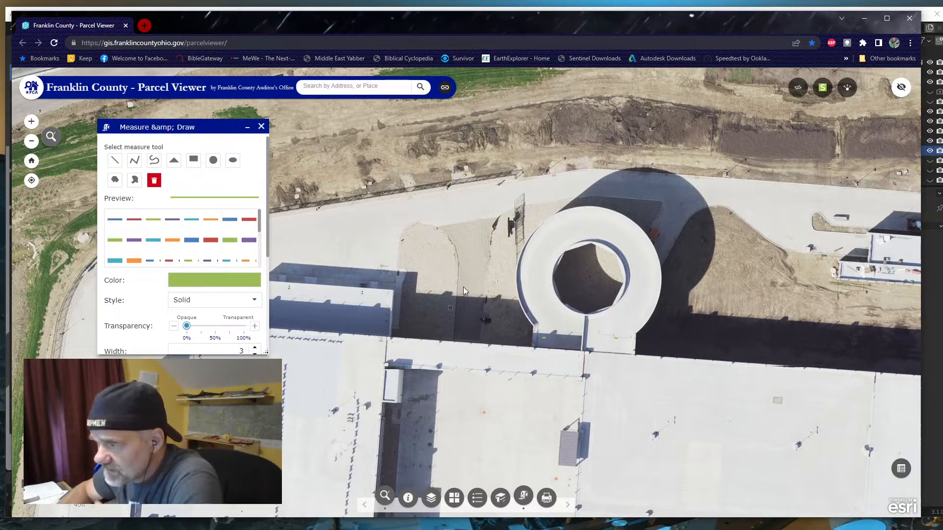
scroll(511, 212, down, 2)
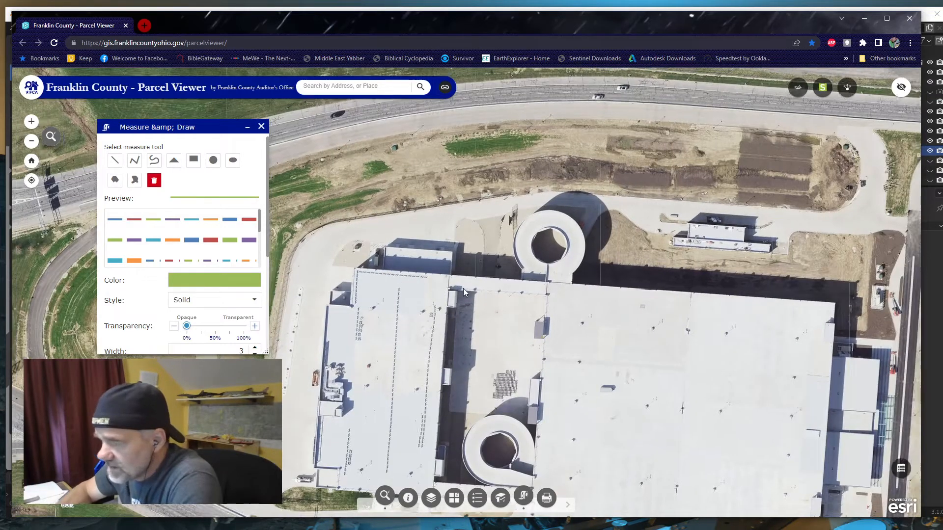
scroll(459, 289, down, 1)
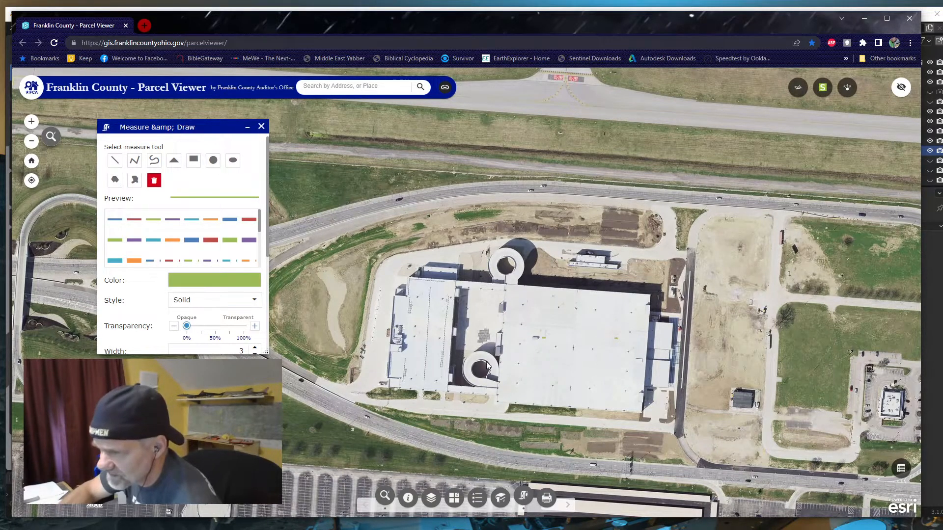
click(454, 498)
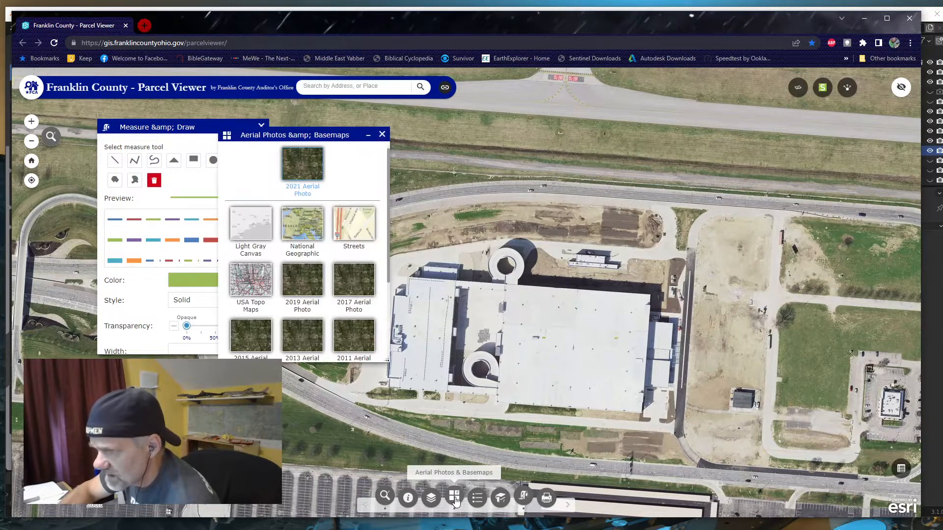
click(302, 289)
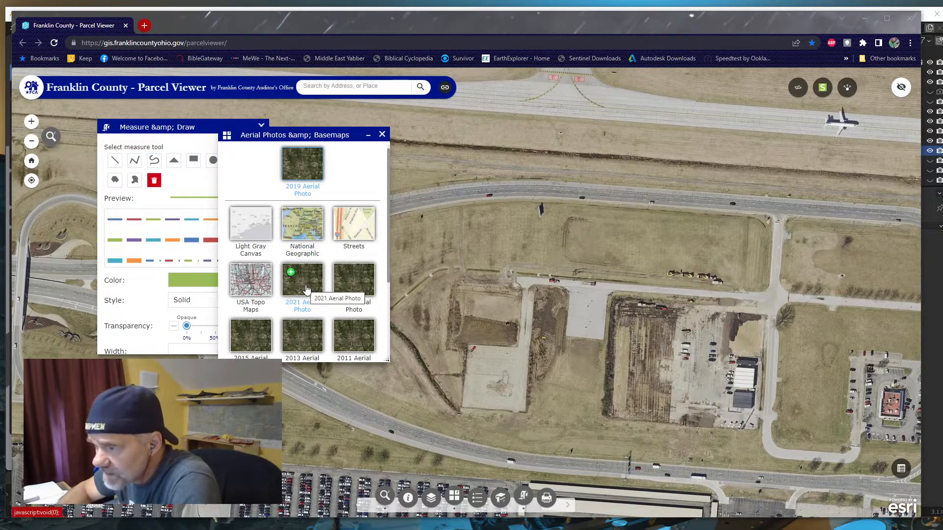
click(305, 289)
click(306, 290)
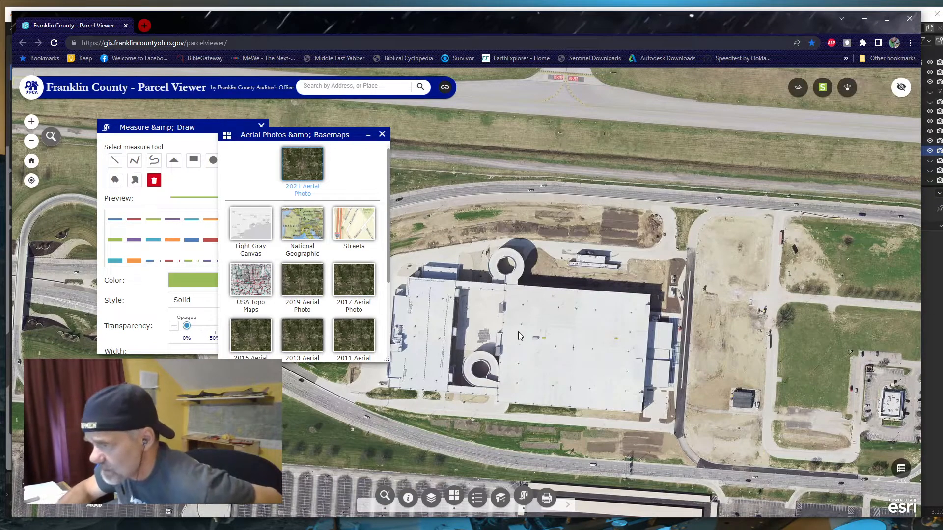
Inspect the garage's two circular ramps closely in the 2021 aerial photo
scroll(530, 271, up, 2)
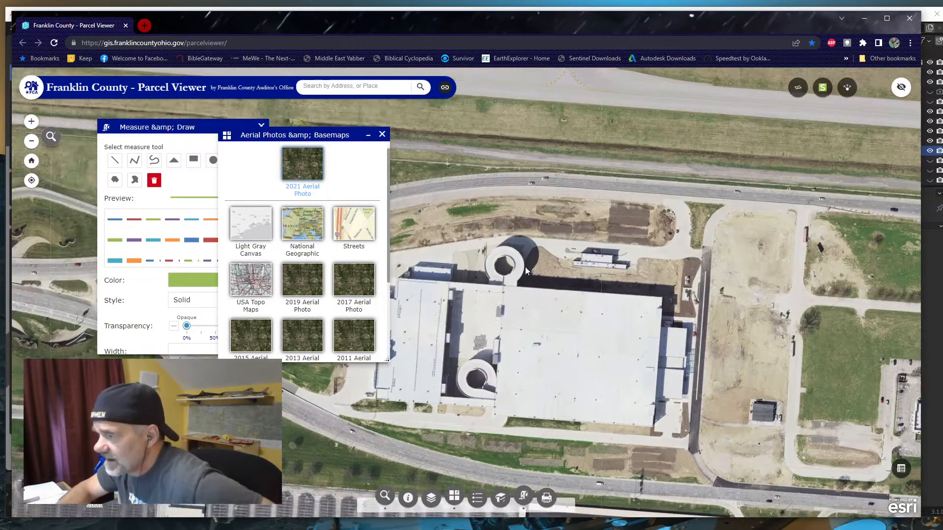
drag(472, 291, 565, 258)
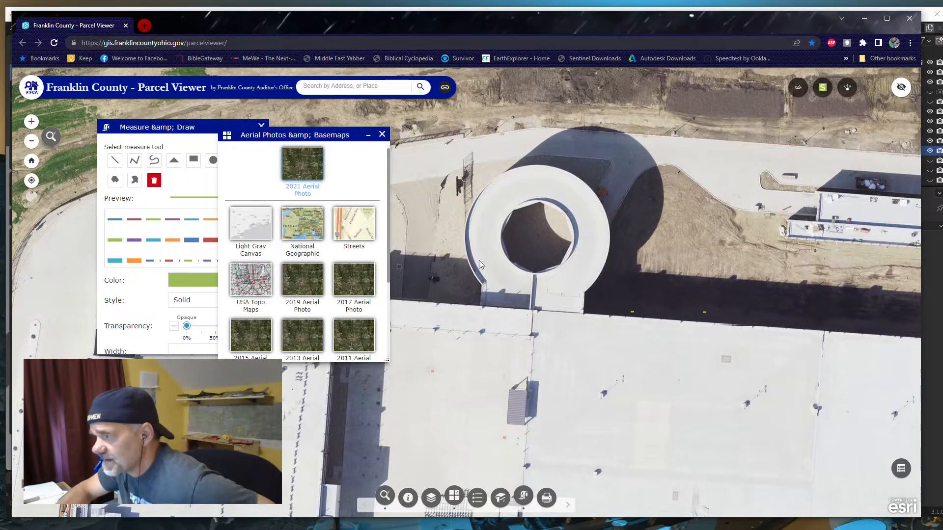
scroll(540, 288, down, 3)
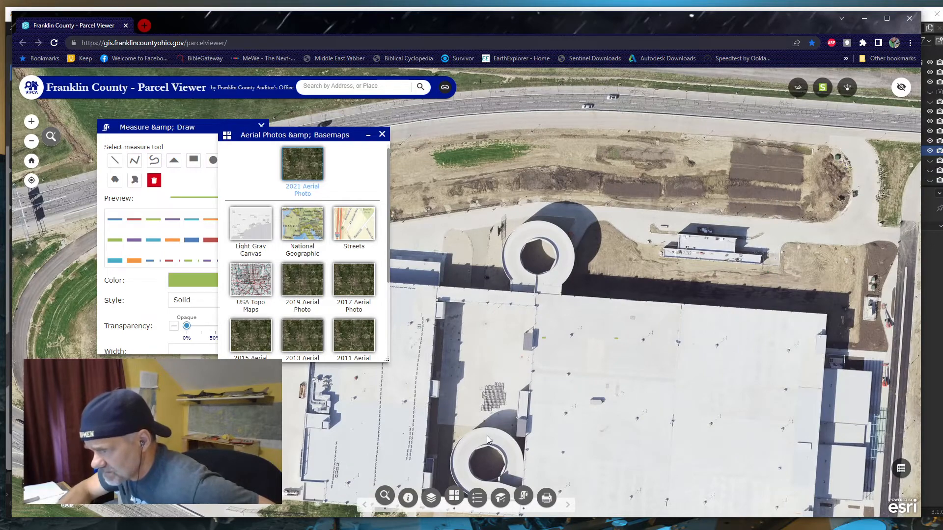
scroll(571, 254, up, 2)
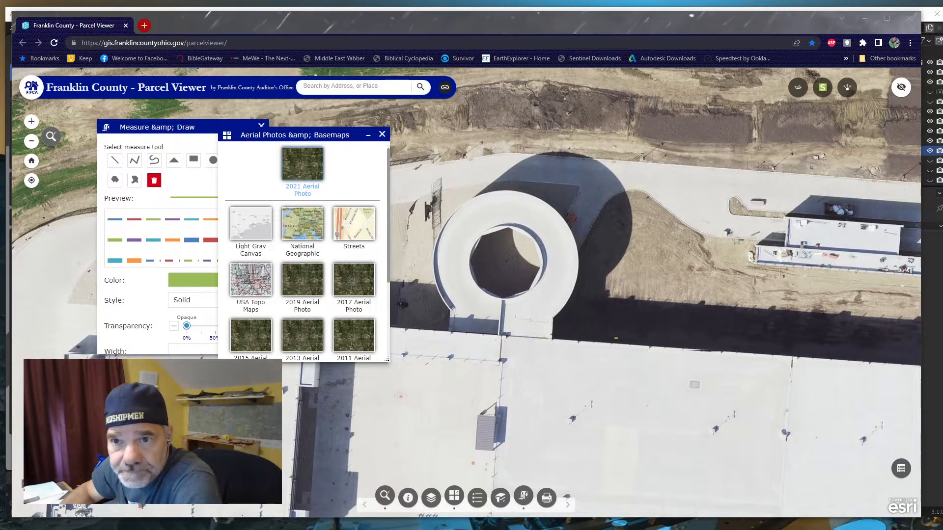
View the 10TV photo of the garage ramp in the "kcmh new parking" image results and return to the Parcel Viewer
drag(0, 93, 623, 31)
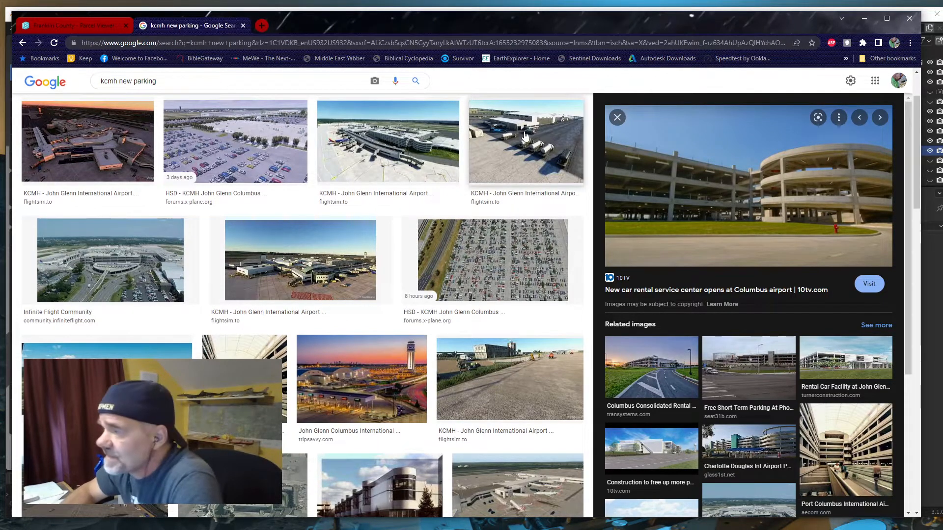
mouse_move(515, 26)
mouse_down()
mouse_move(532, 89)
mouse_move(518, 24)
mouse_up()
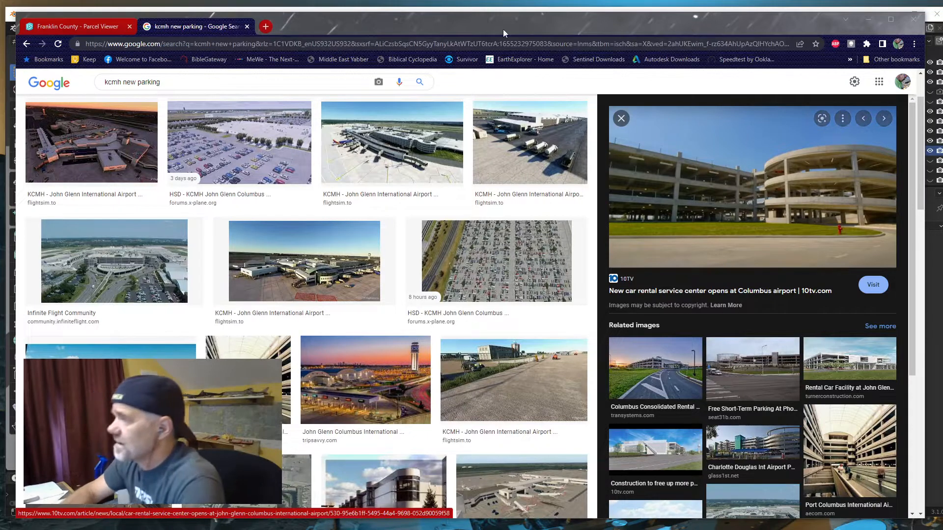
click(91, 28)
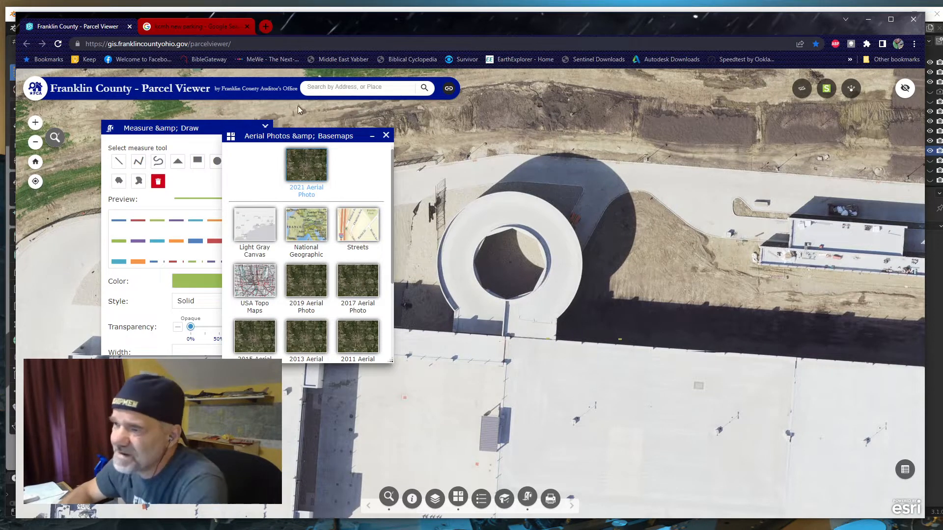
Switch back to Blender and examine Ramp3's connections to the top deck and the deck below from above and the side
click(866, 20)
mouse_move(296, 273)
middle_down()
mouse_move(305, 280)
mouse_move(300, 271)
middle_up()
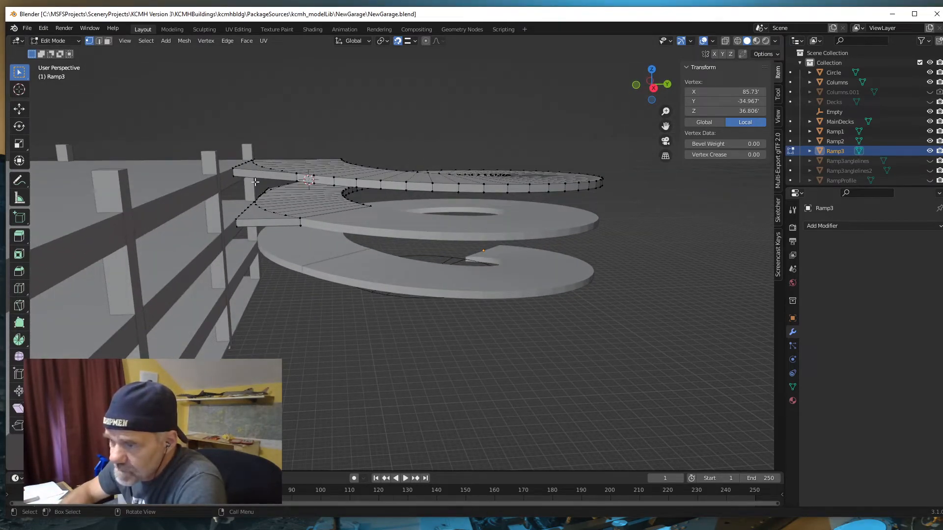
middle_drag(259, 218, 455, 242)
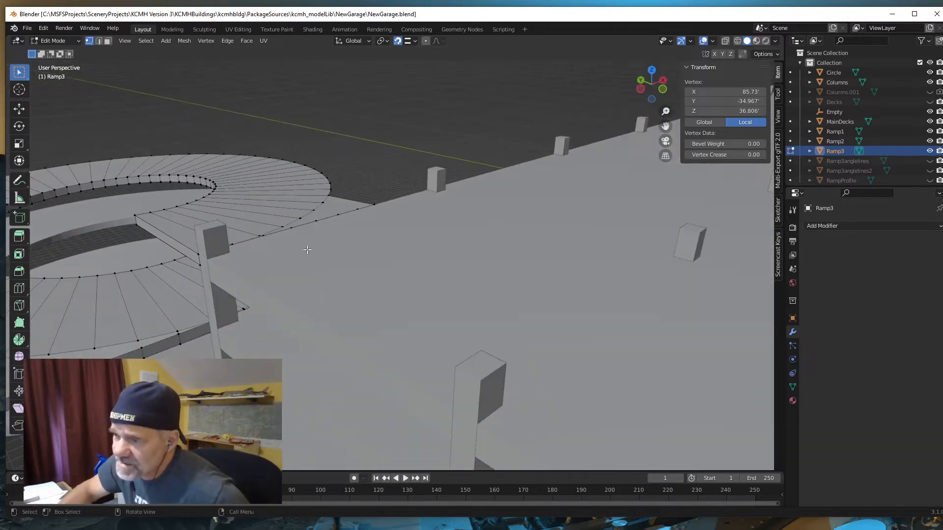
middle_drag(309, 249, 342, 212)
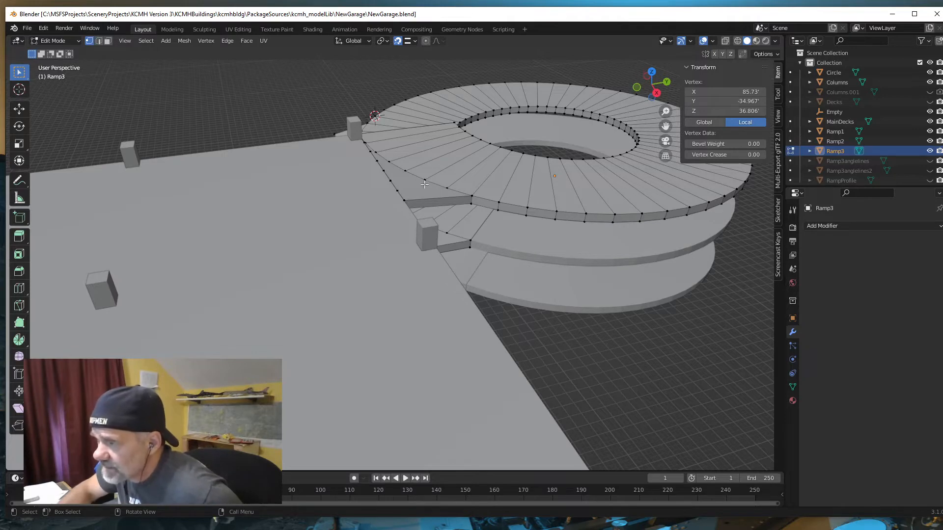
middle_drag(416, 201, 451, 185)
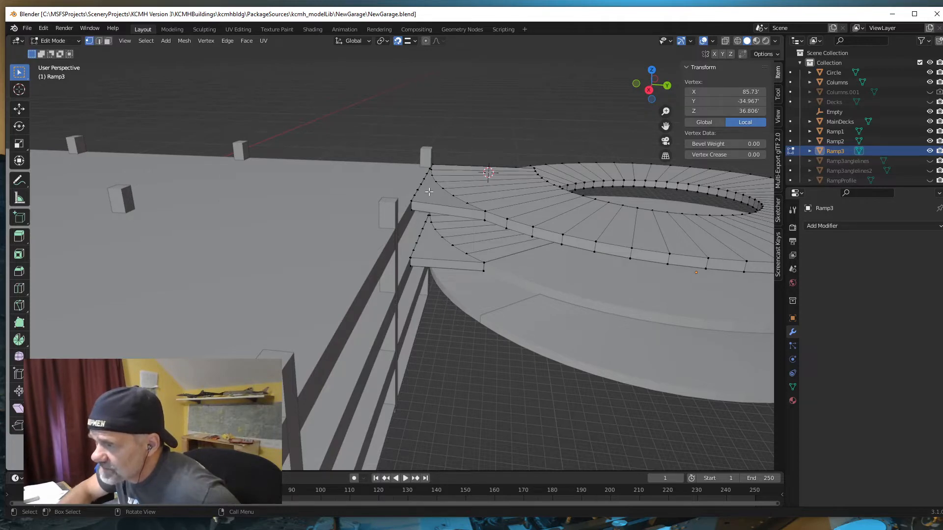
mouse_move(468, 205)
middle_down()
mouse_move(469, 197)
mouse_move(483, 207)
middle_up()
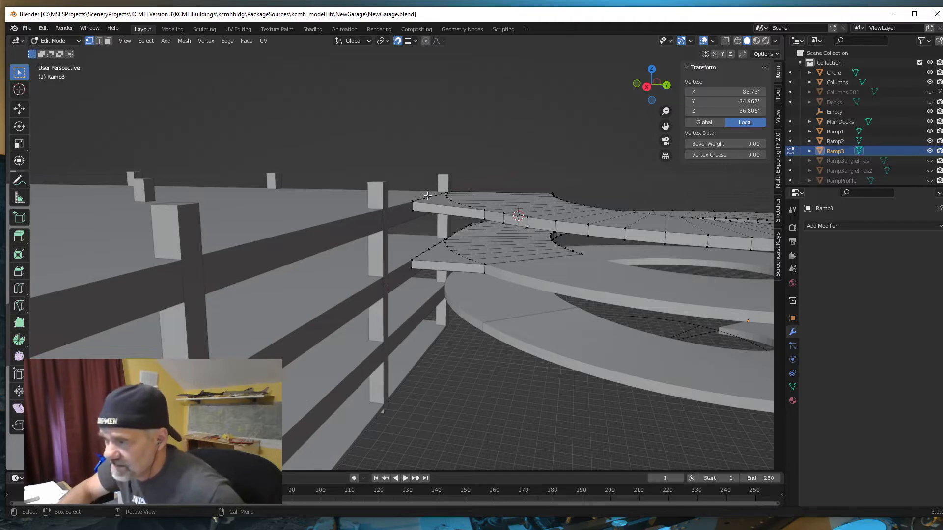
middle_drag(431, 196, 448, 190)
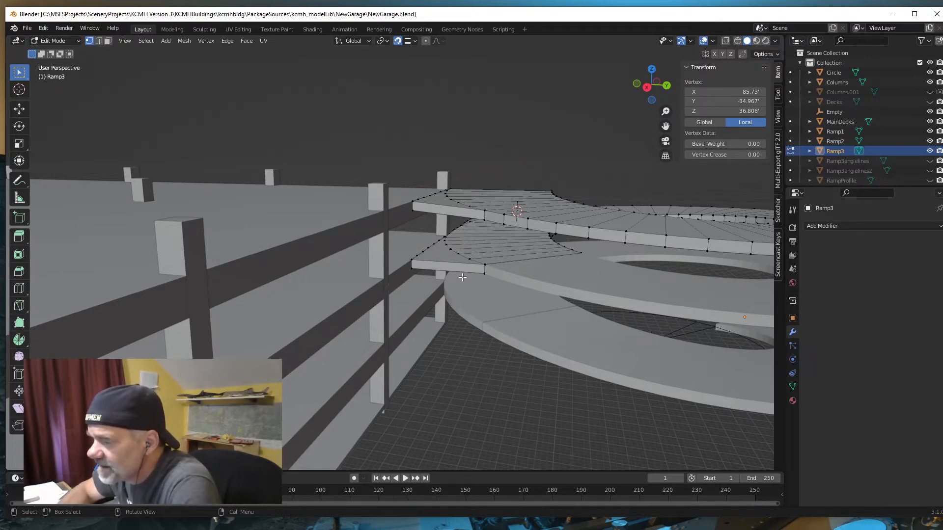
mouse_move(462, 277)
middle_down()
mouse_move(437, 270)
mouse_move(466, 275)
middle_up()
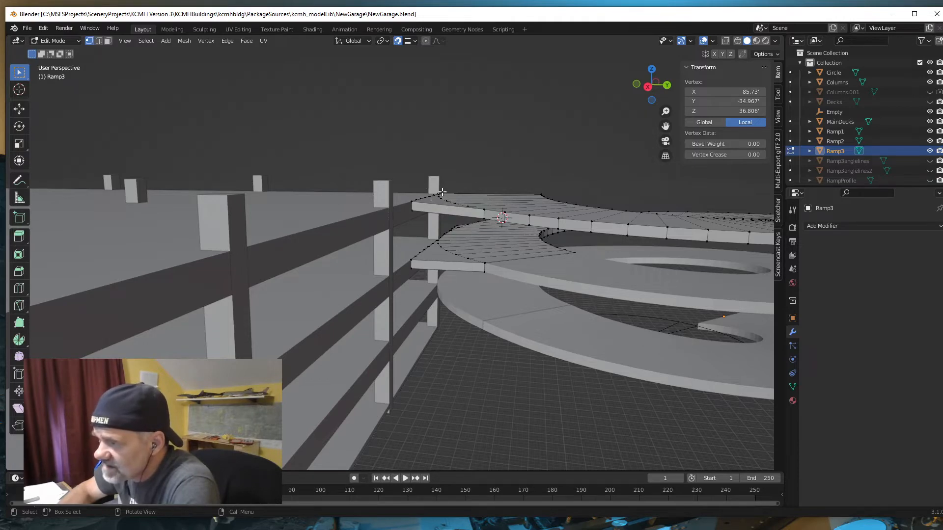
middle_drag(441, 191, 449, 224)
middle_drag(402, 188, 515, 216)
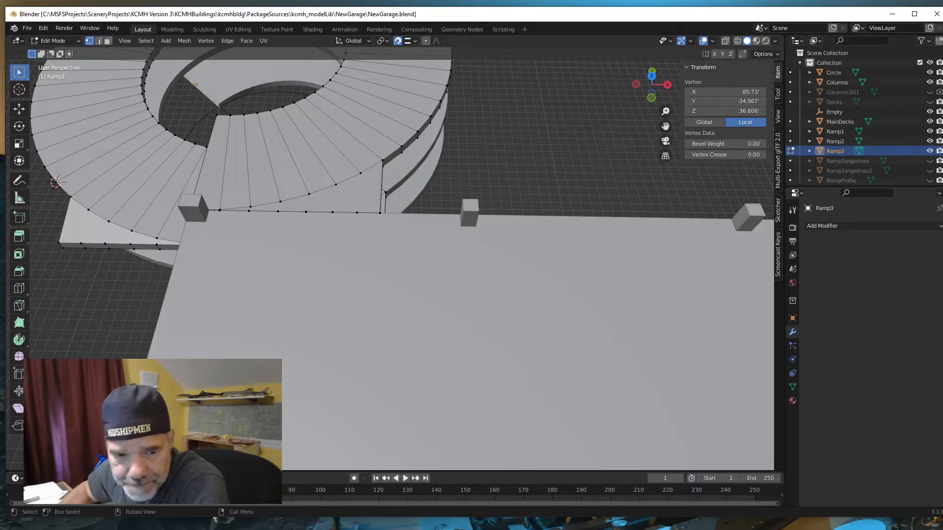
Compare the ramp's roof junction in the browser's aerial photo with Ramp3's upper and lower deck connections in Blender
key(alt+Tab)
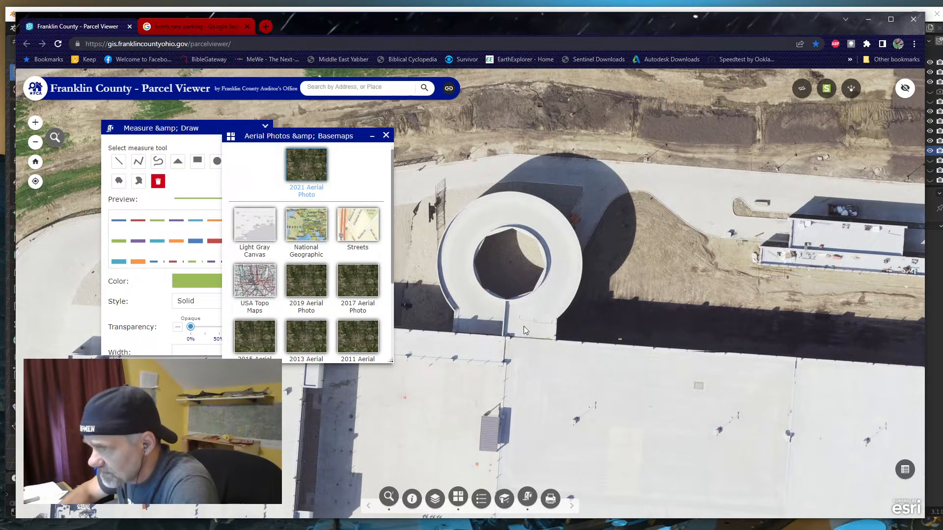
click(867, 21)
middle_drag(247, 242, 182, 218)
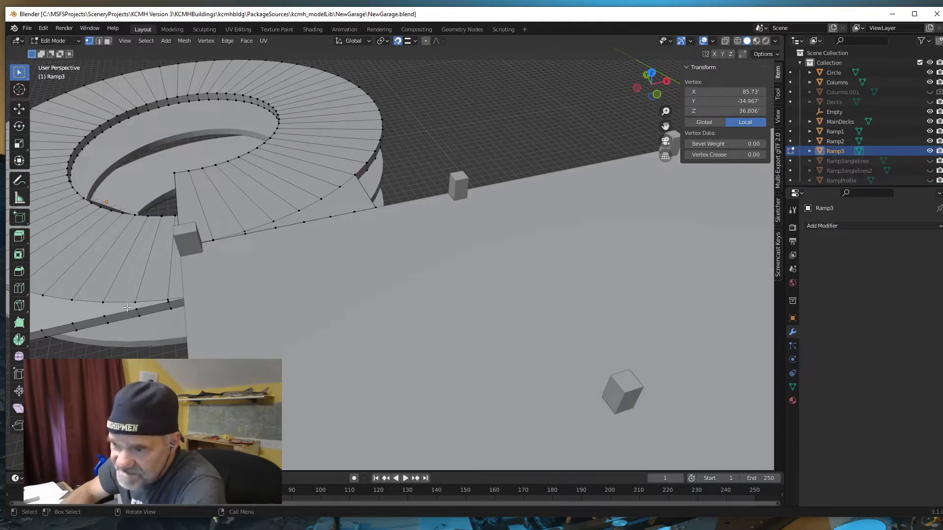
middle_drag(189, 320, 415, 322)
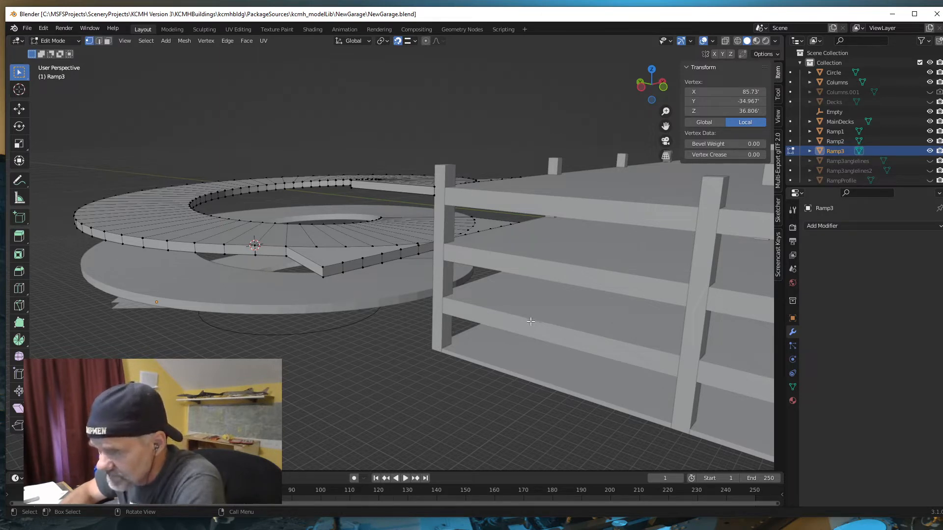
middle_drag(405, 288, 432, 288)
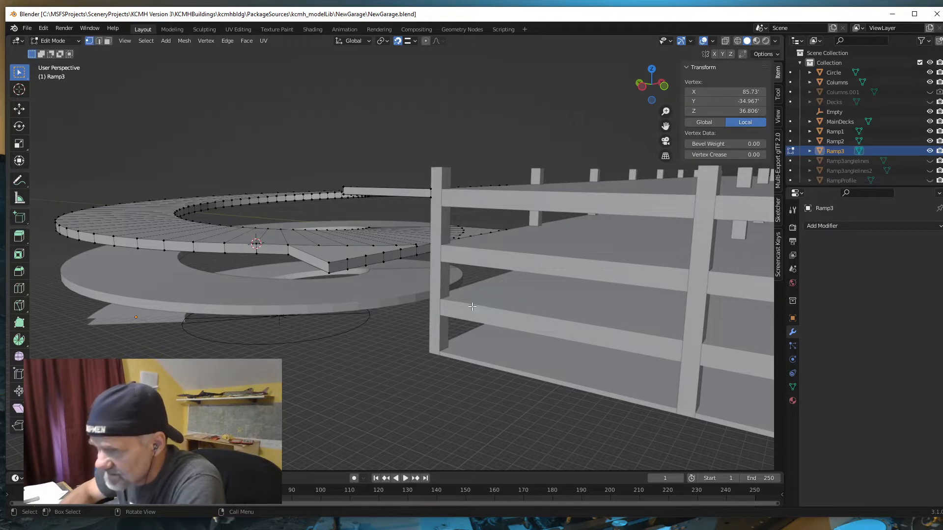
middle_drag(472, 306, 395, 253)
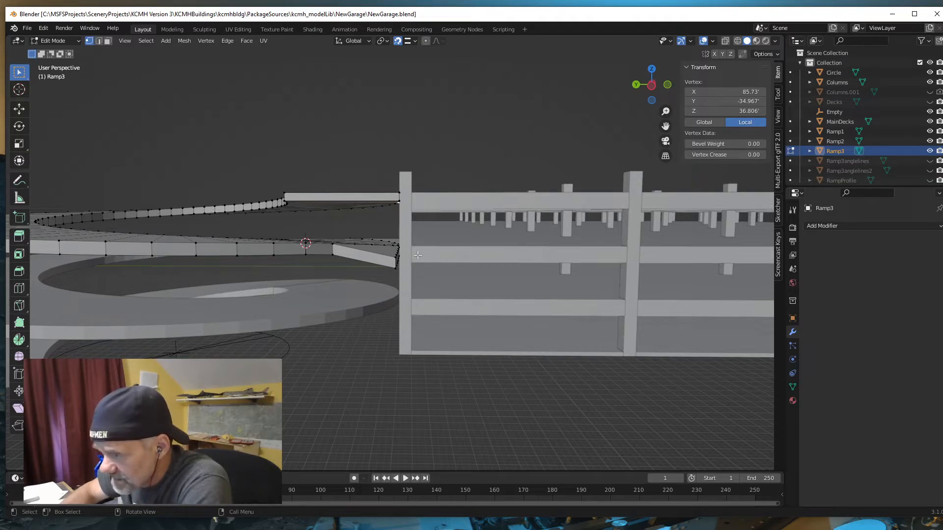
middle_drag(419, 273, 386, 315)
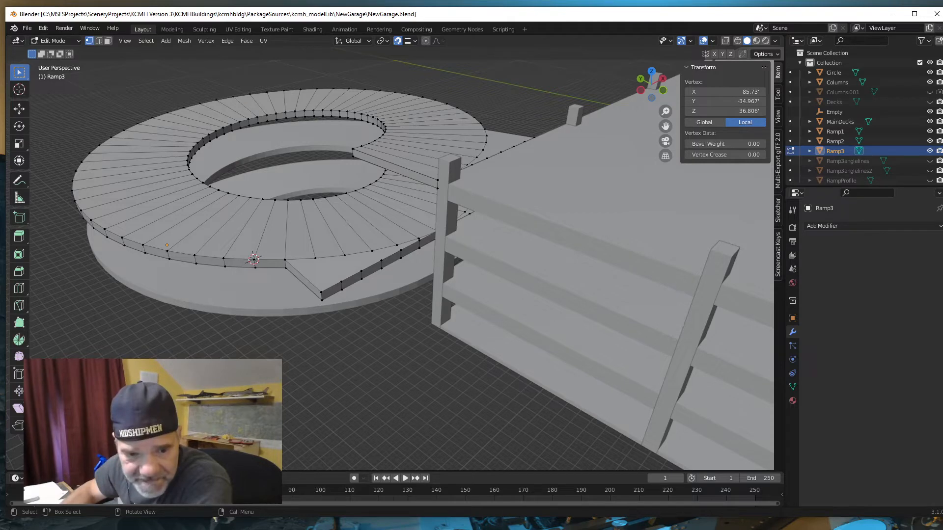
Switch to the Parcel Viewer, examine where the circular ramp meets the garage roof in the 2021 aerial photo, and return to Blender
key(alt+Tab)
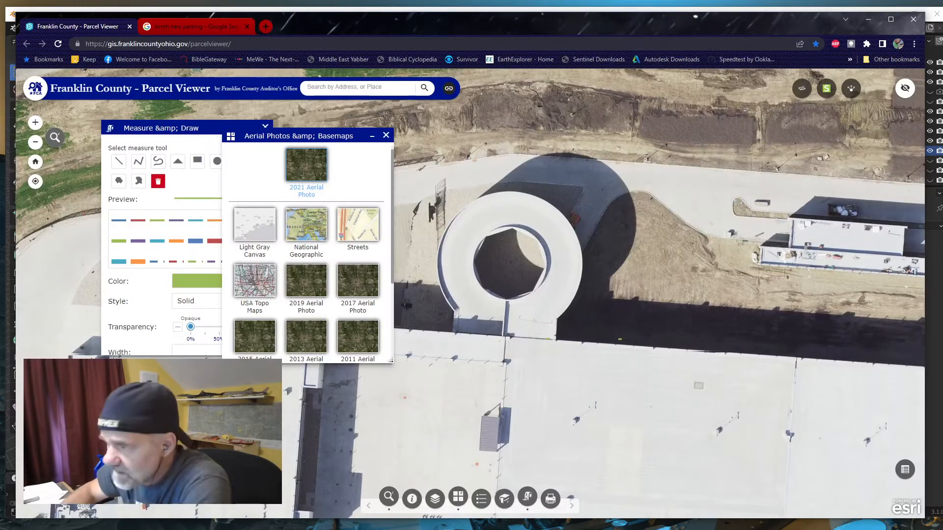
drag(452, 384, 634, 322)
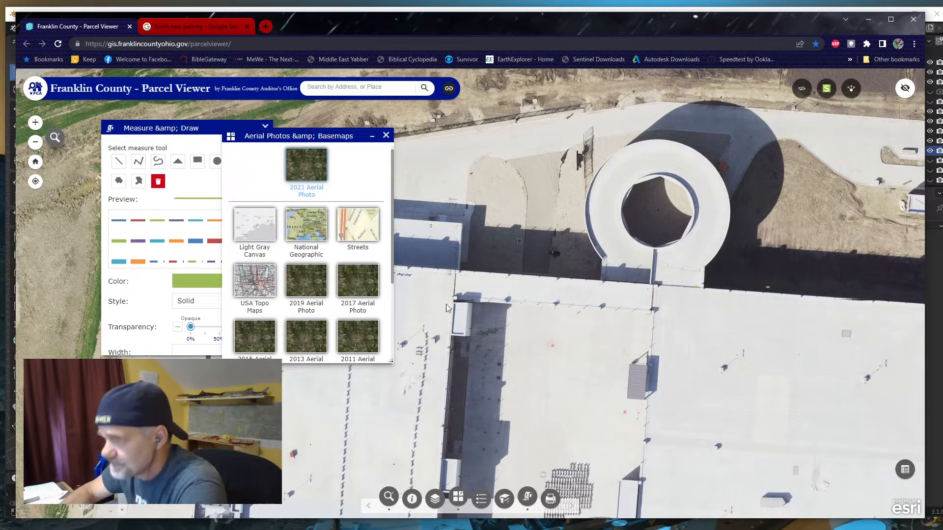
drag(549, 352, 543, 337)
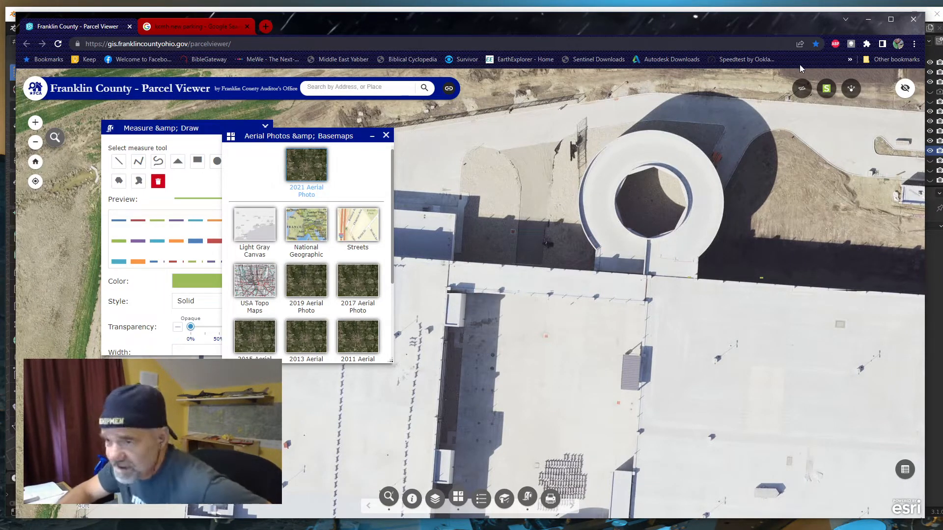
click(868, 20)
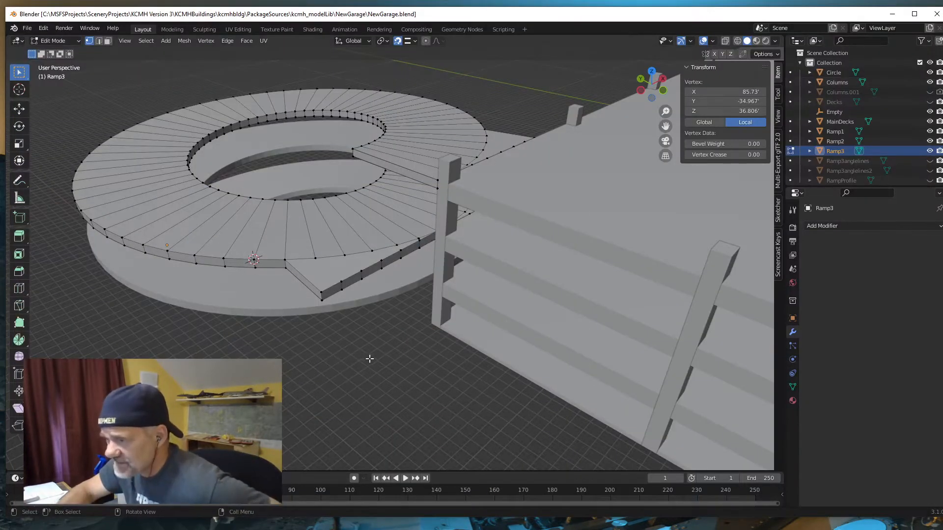
Examine Ramp3's upper and lower connections to the decks from the side, the opposite side and underneath
middle_drag(370, 358, 375, 251)
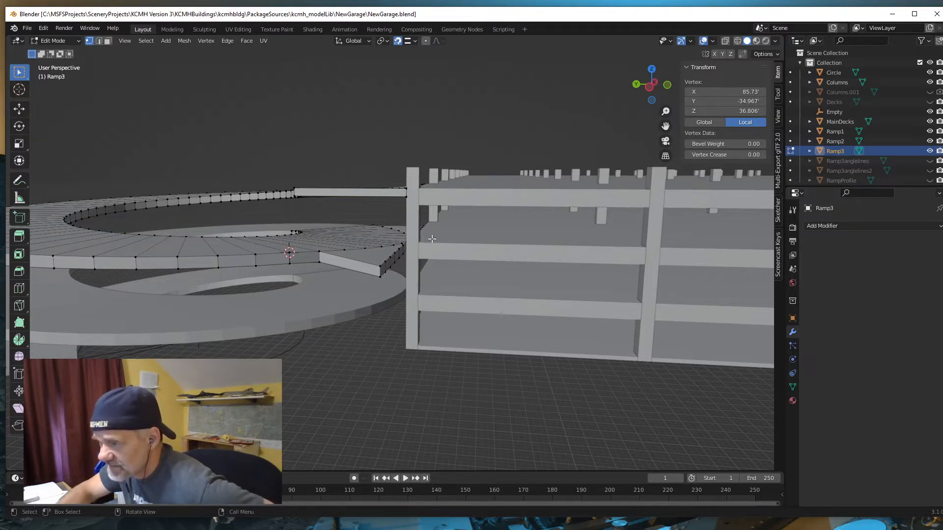
middle_drag(432, 239, 373, 255)
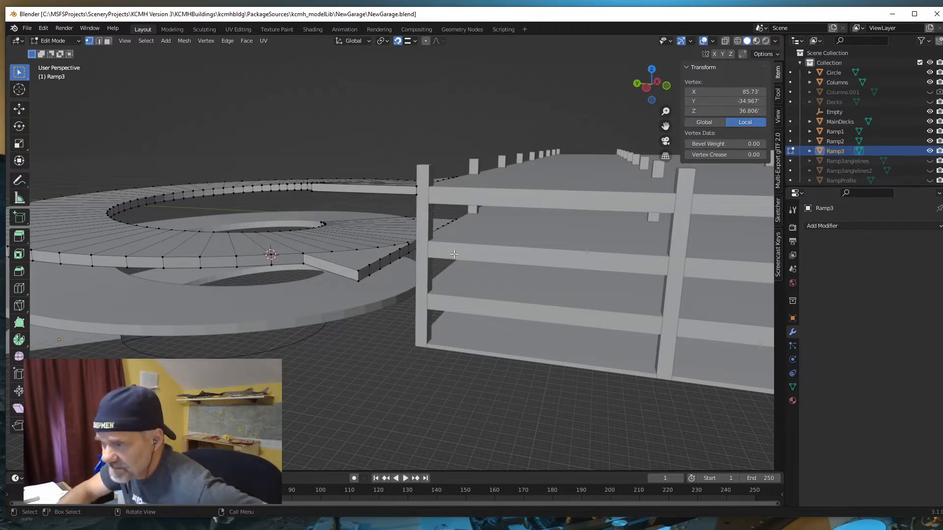
middle_drag(481, 245, 446, 244)
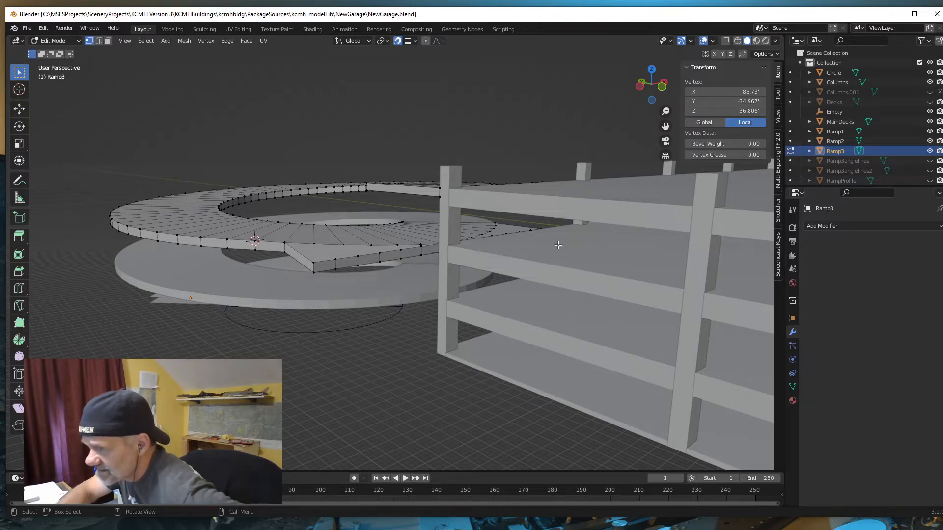
middle_drag(521, 228, 380, 240)
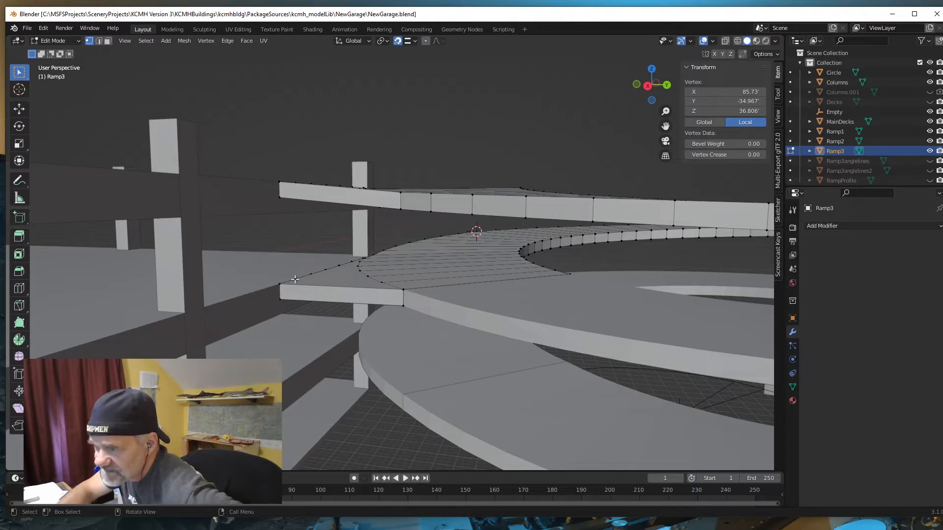
middle_drag(382, 299, 388, 296)
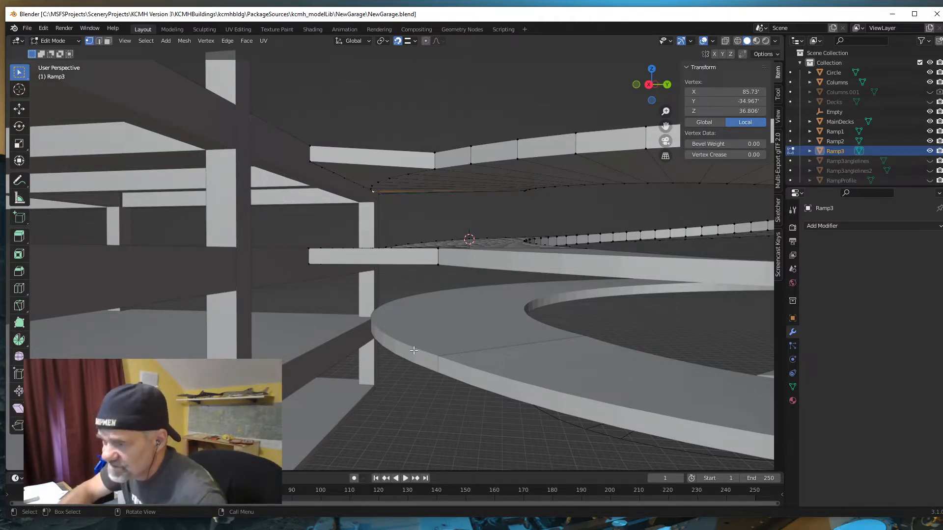
middle_drag(414, 350, 459, 341)
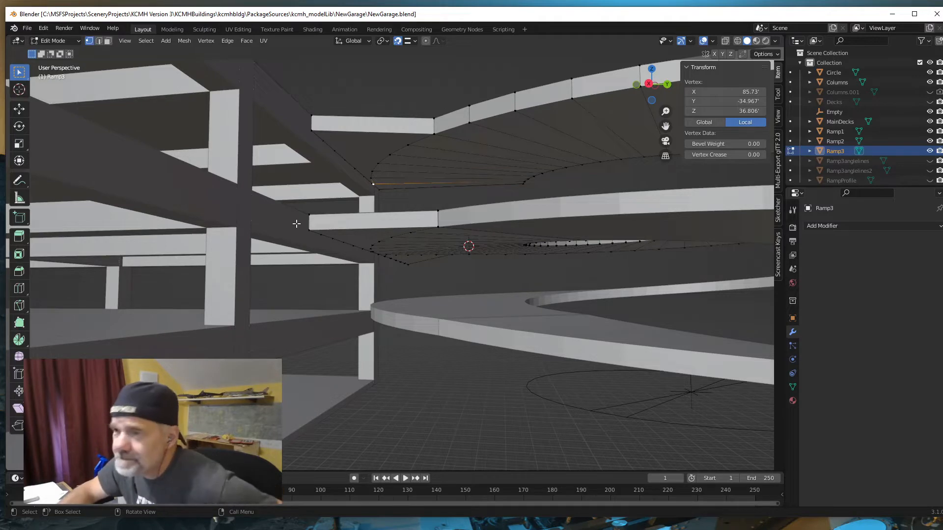
Switch mesh editing from Ramp3 to Ramp2 and select the upper outer corner vertex at Ramp2's lower end
key(Tab)
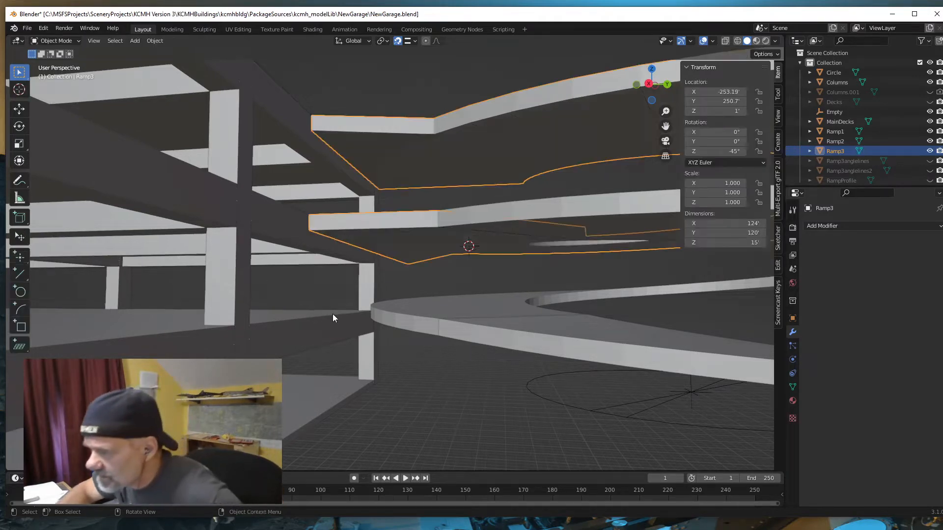
click(422, 317)
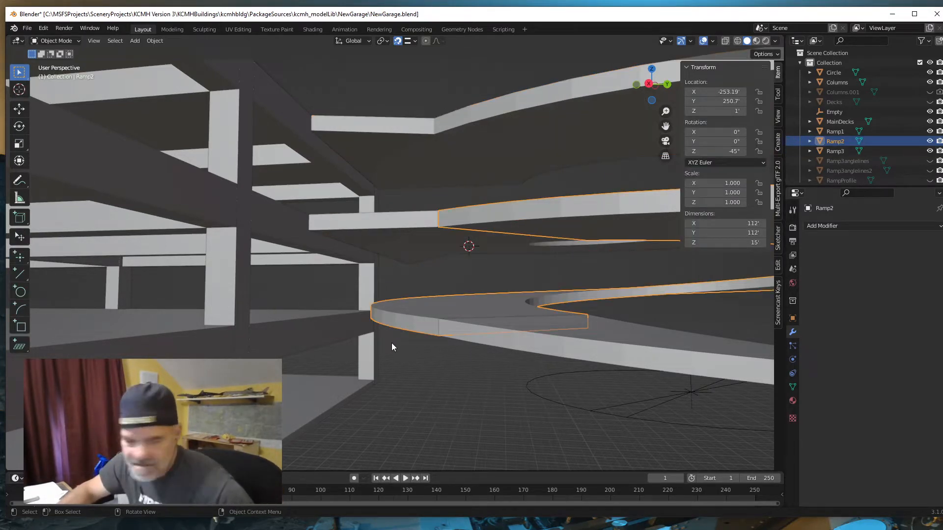
key(Tab)
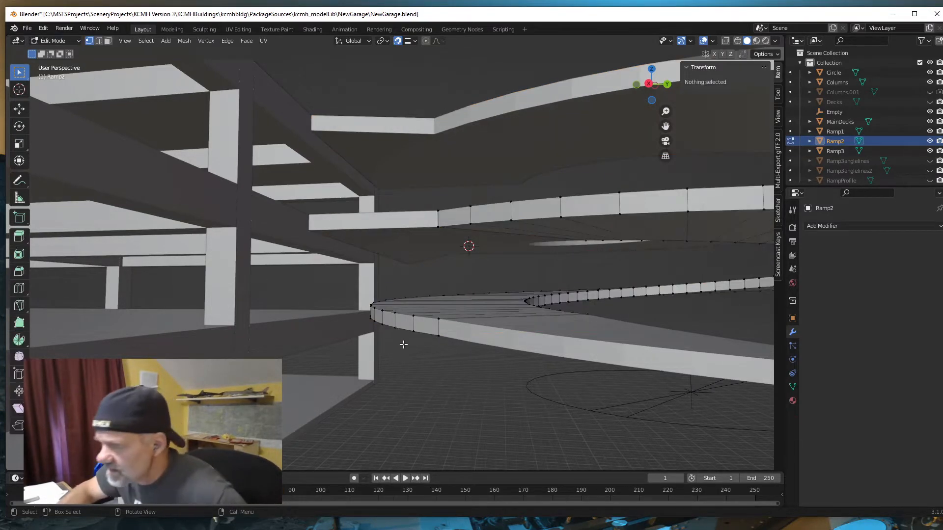
click(440, 320)
mouse_move(408, 381)
middle_down()
mouse_move(427, 383)
mouse_move(372, 383)
mouse_move(423, 382)
mouse_move(416, 384)
middle_up()
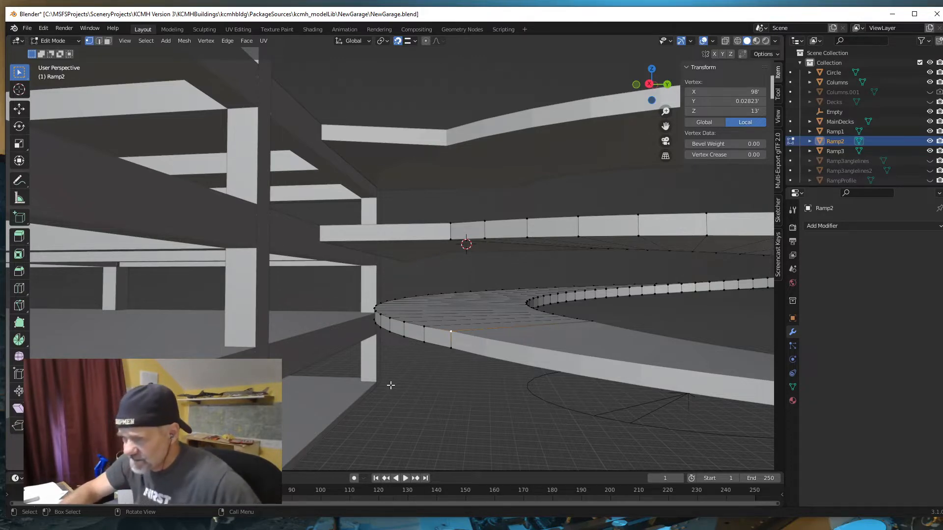
scroll(397, 395, down, 6)
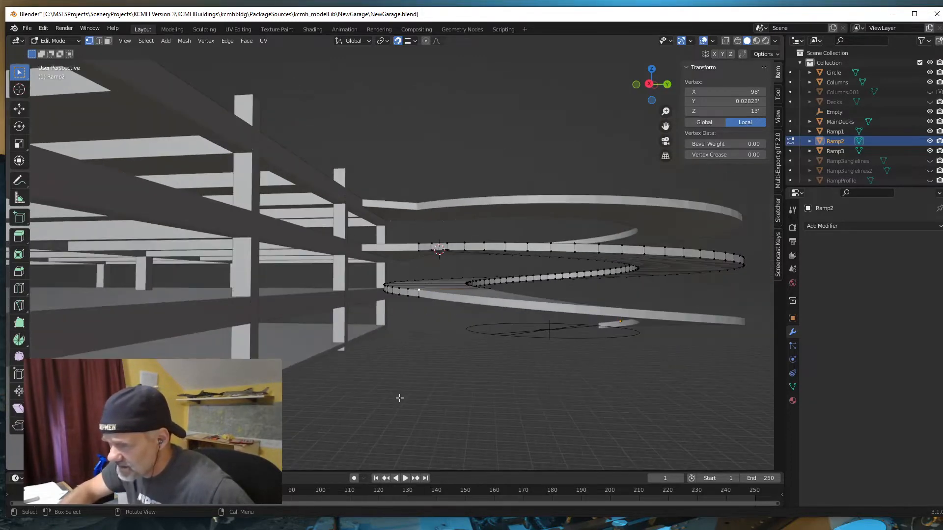
middle_drag(397, 395, 401, 421)
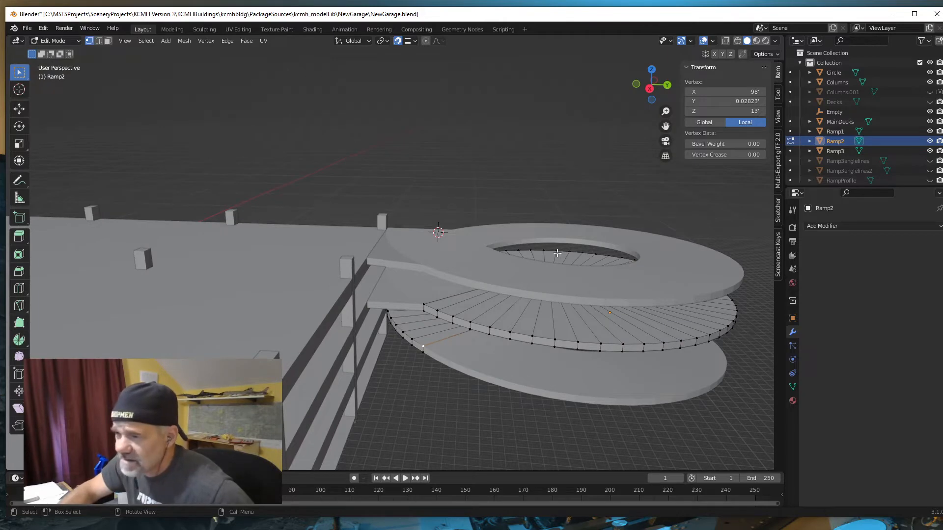
scroll(422, 209, down, 10)
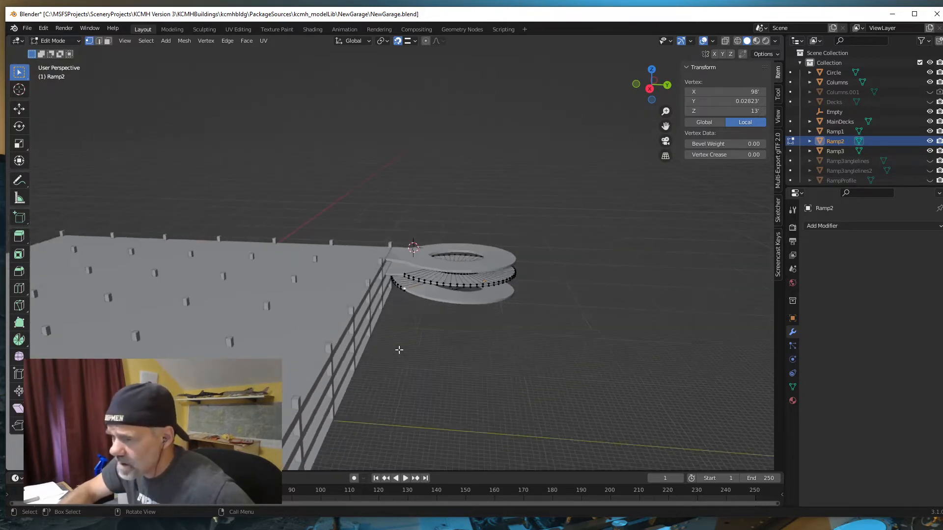
scroll(489, 333, up, 8)
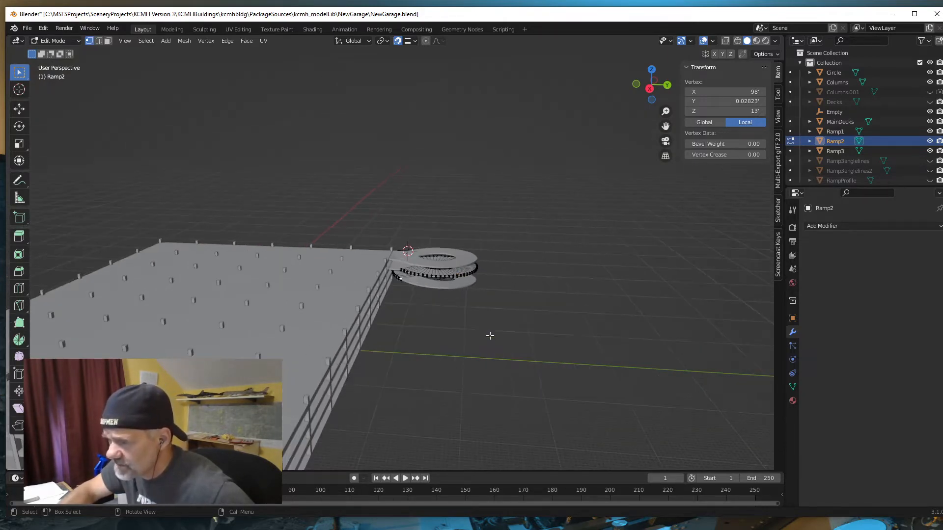
middle_drag(416, 418, 407, 392)
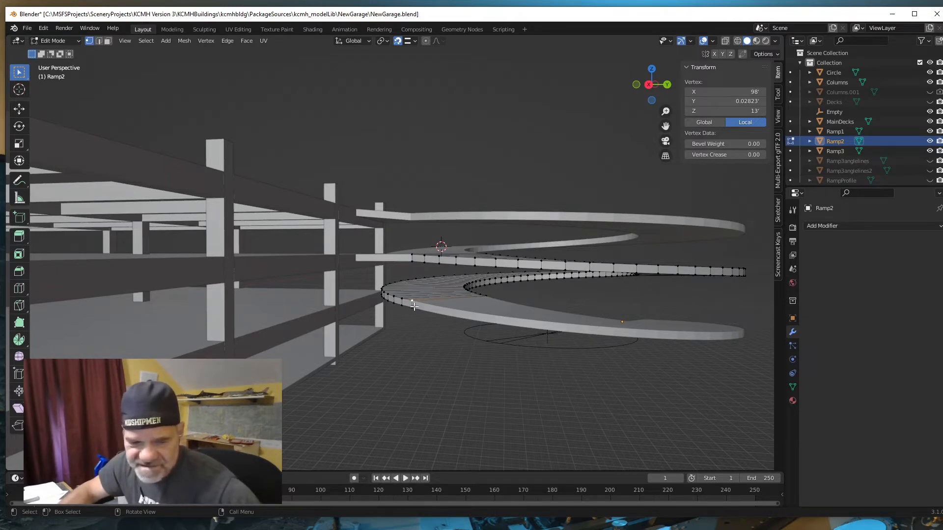
key(g)
key(y)
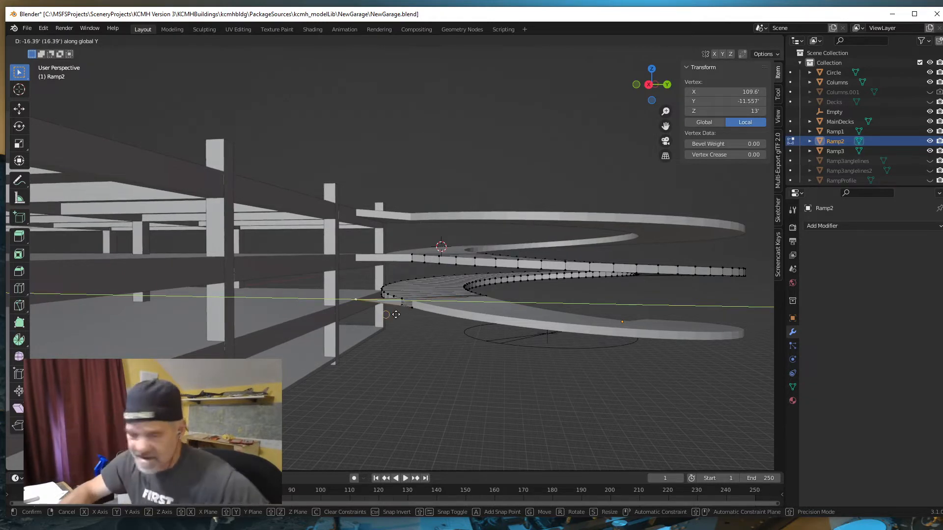
right_click(395, 314)
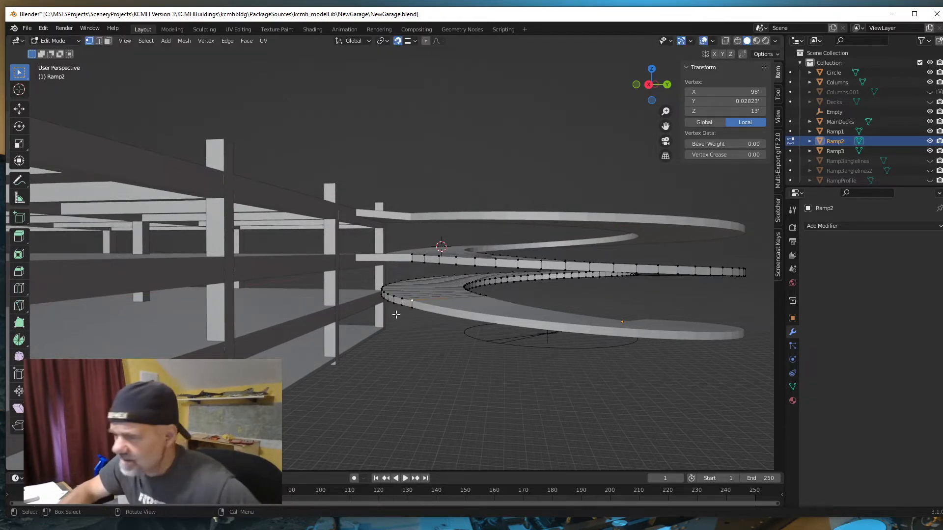
Turn off snapping and try to move Ramp2's lower-end corner vertex along the global Y axis toward the deck
click(397, 41)
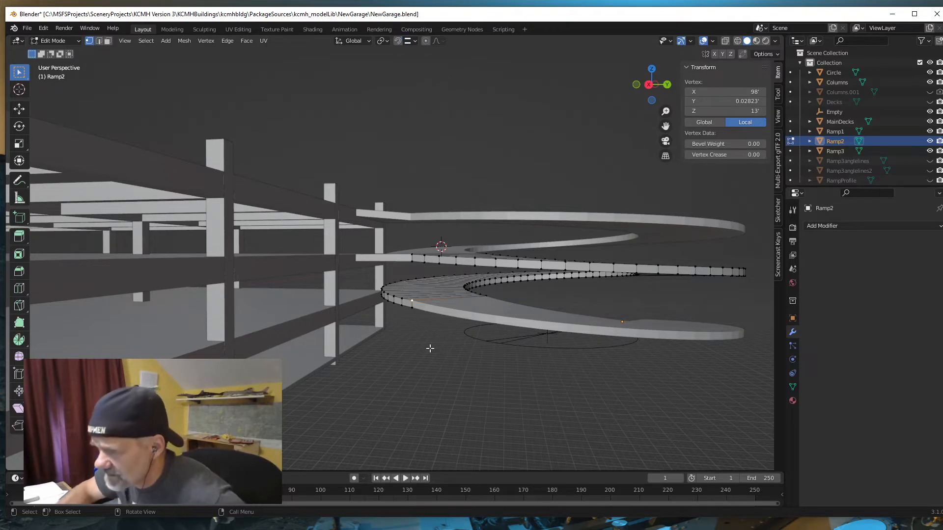
scroll(430, 348, up, 3)
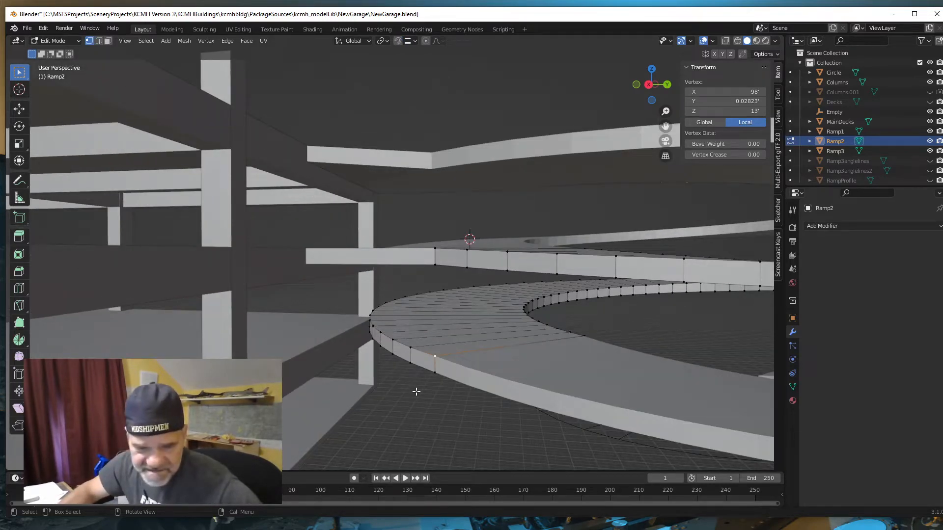
key(g)
key(y)
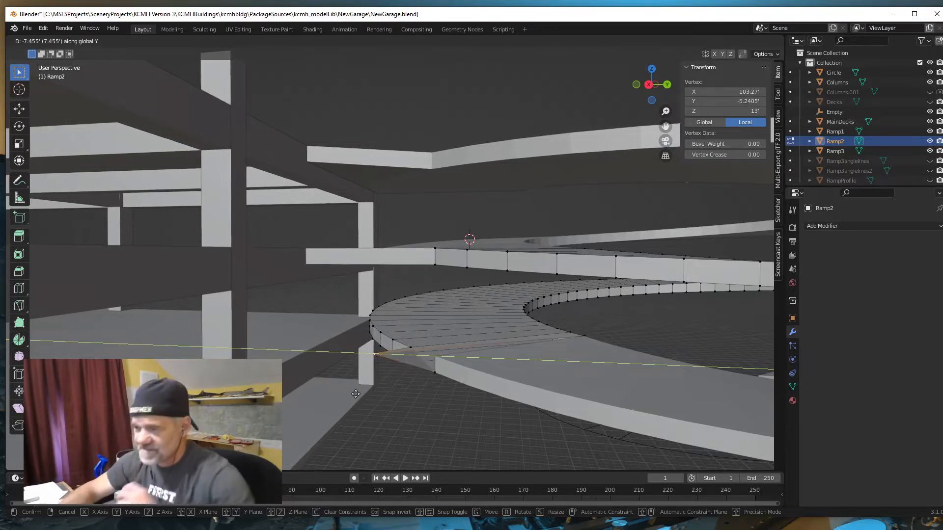
right_click(375, 406)
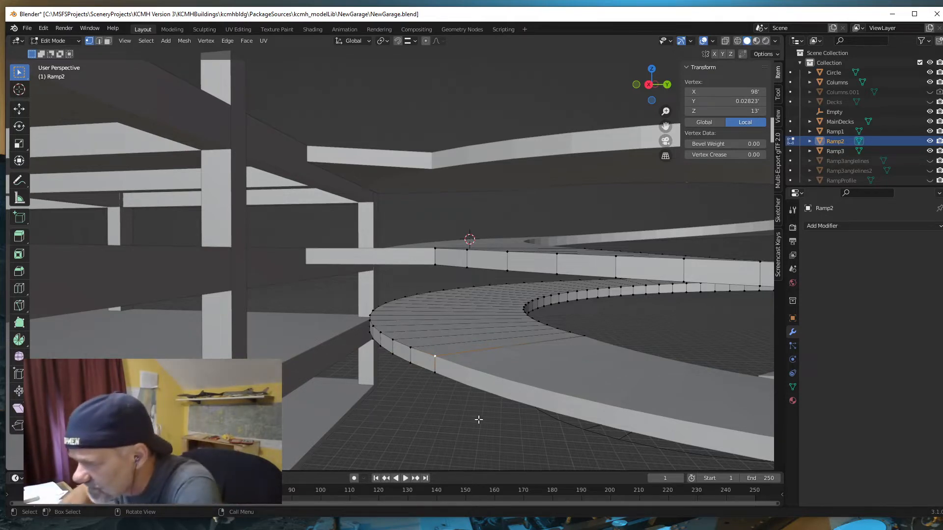
Switch to face selection and select the first seven outer rim faces of Ramp2, starting at its lower end
middle_drag(478, 415, 460, 380)
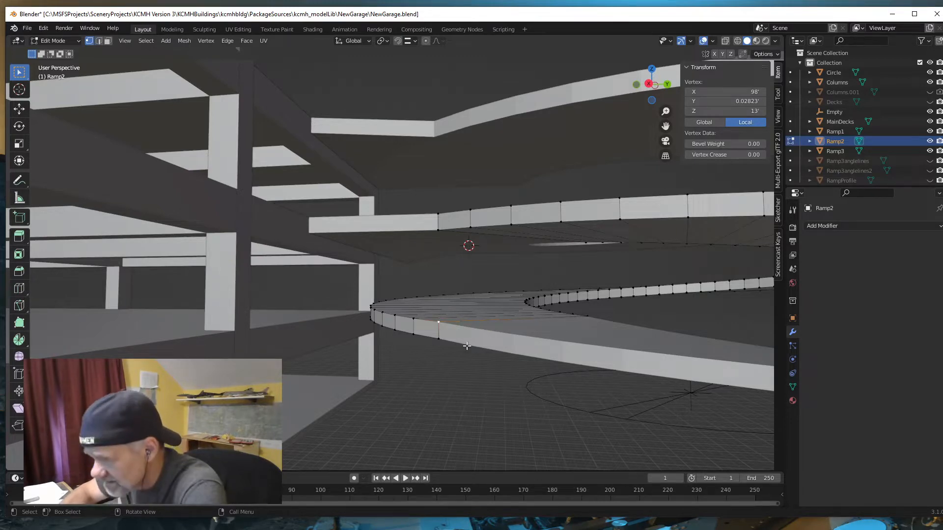
middle_drag(454, 363, 469, 362)
middle_drag(352, 361, 347, 362)
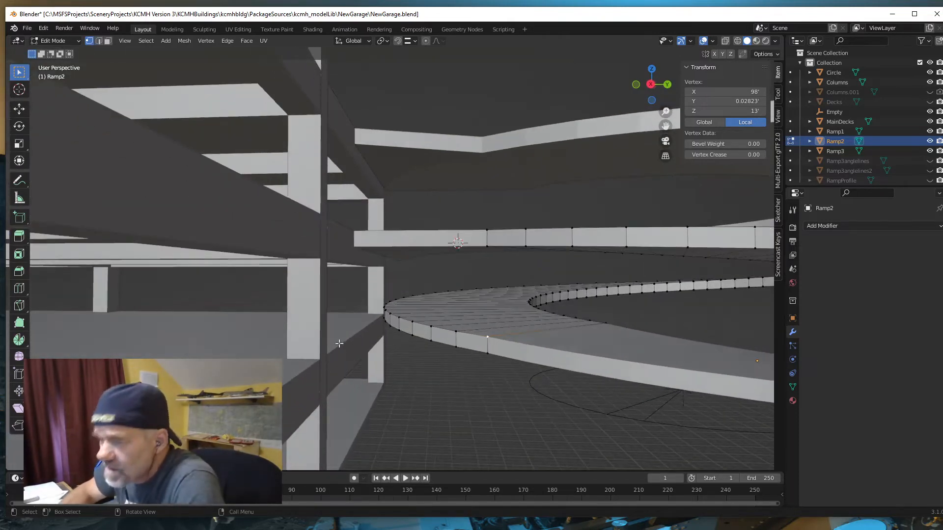
click(108, 41)
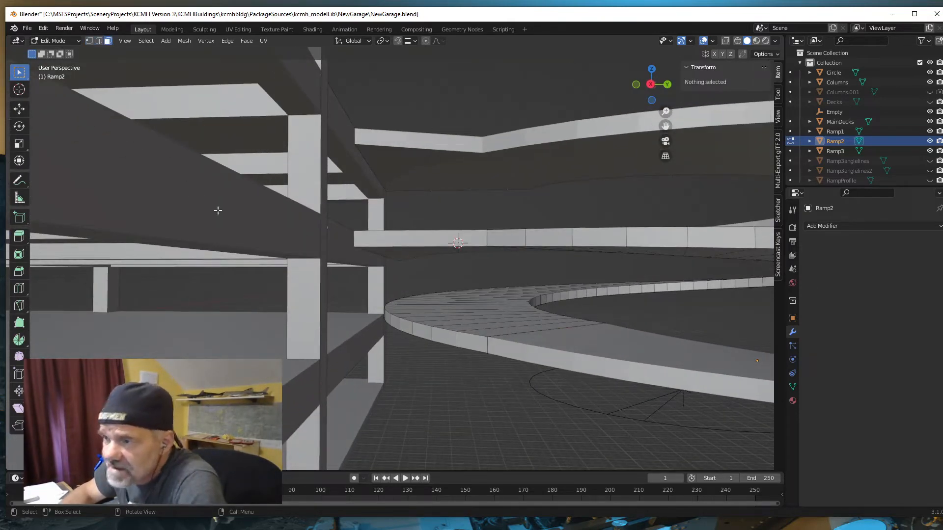
click(477, 341)
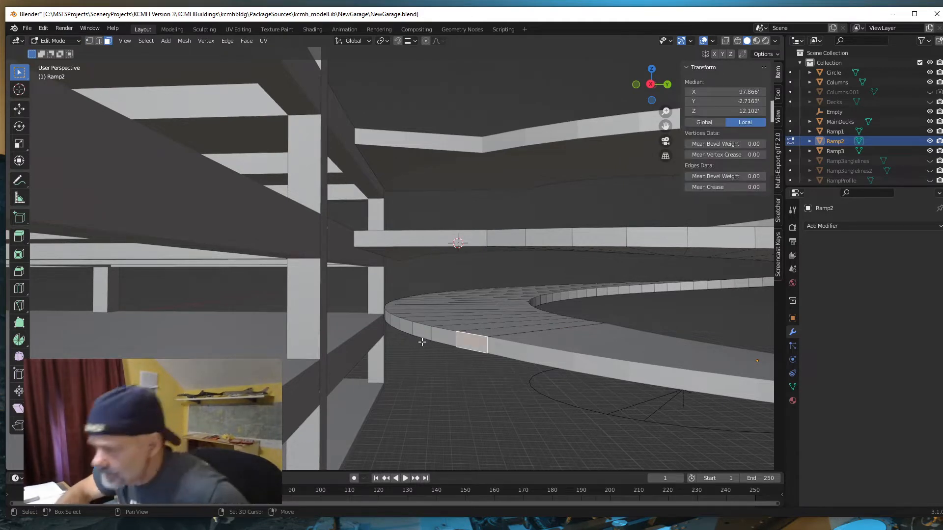
shift+click(449, 340)
shift+click(418, 332)
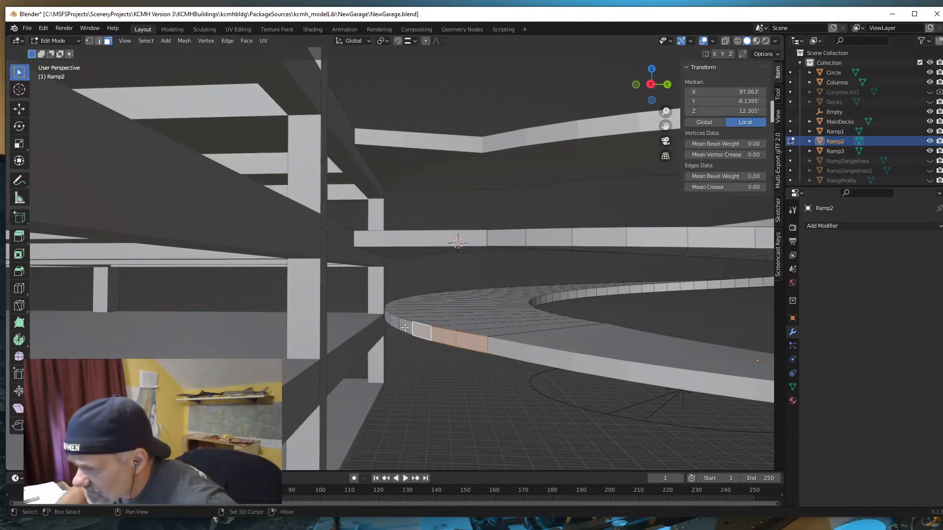
shift+click(405, 328)
shift+click(395, 323)
shift+click(390, 319)
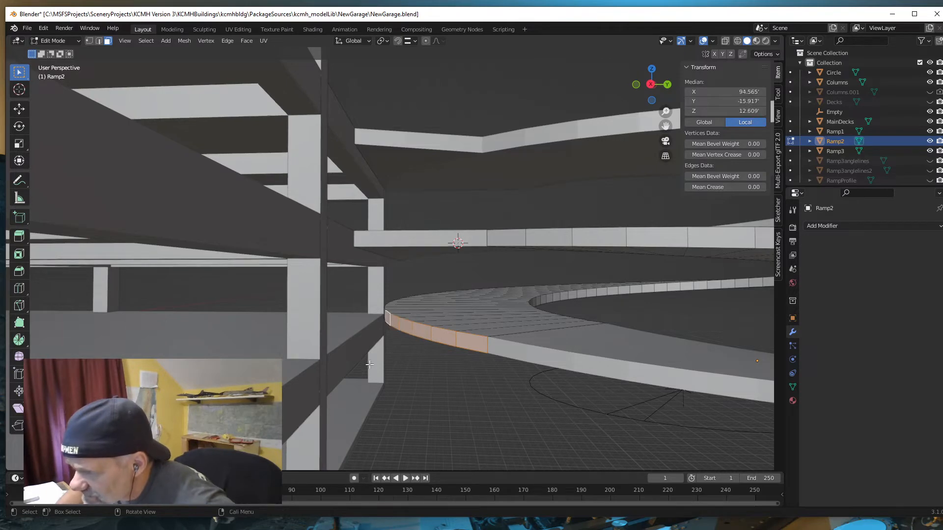
middle_drag(389, 319, 373, 370)
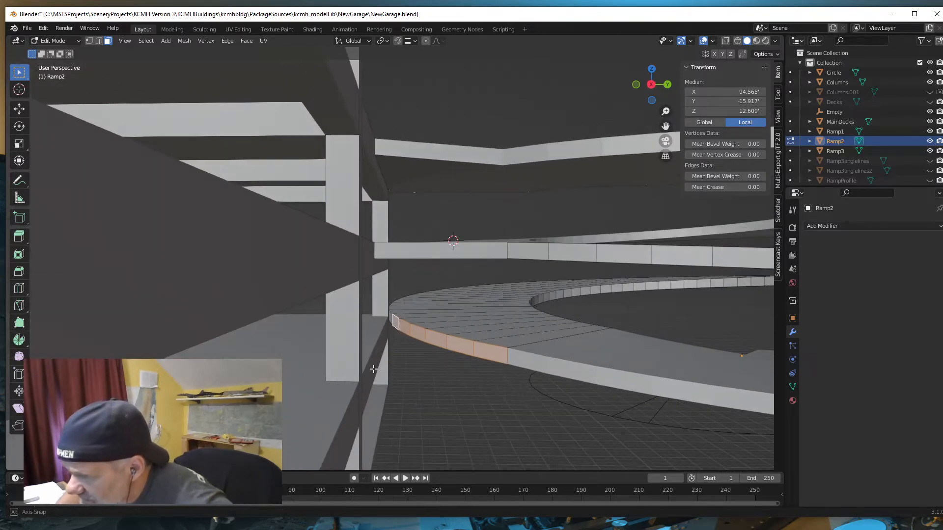
shift+click(389, 316)
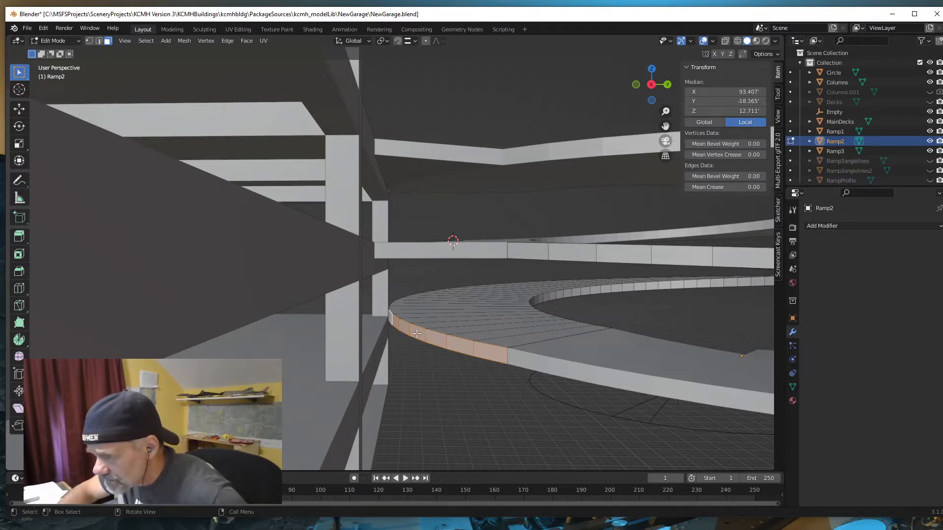
Extend the selection along Ramp2's outer rim past the garage corner column and separate the selected faces into their own object
middle_drag(412, 358, 519, 384)
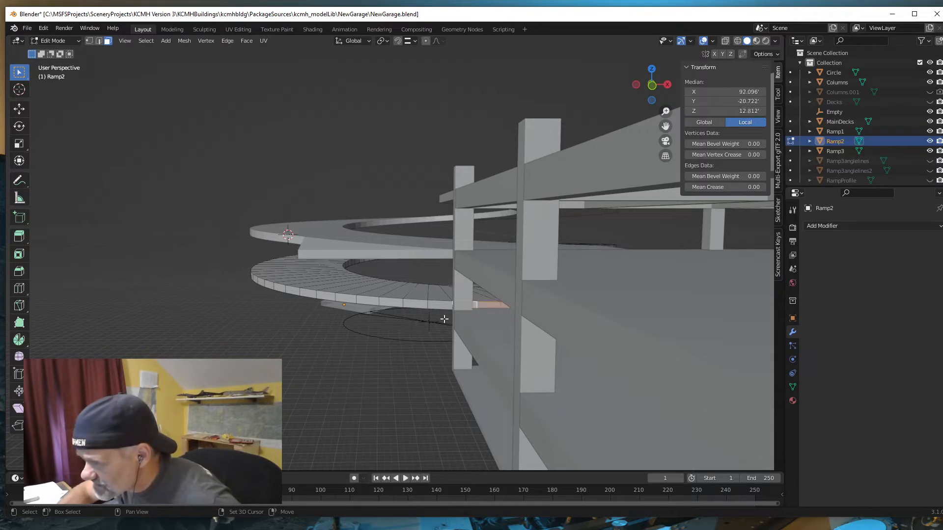
shift+click(445, 305)
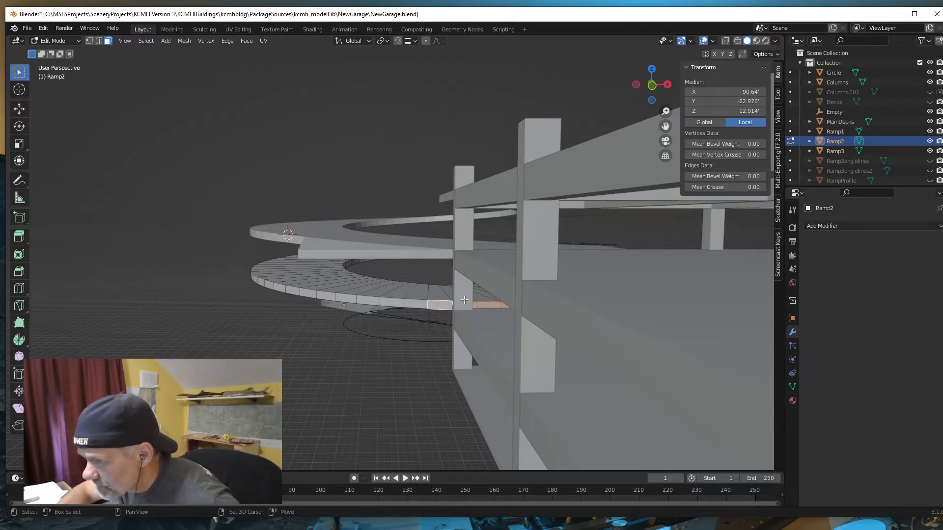
shift+click(399, 304)
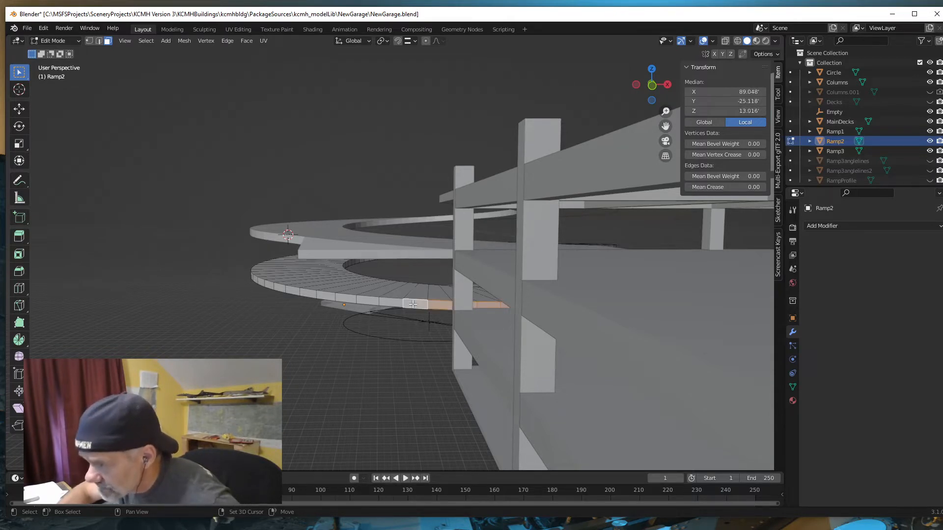
shift+click(364, 301)
shift+click(343, 299)
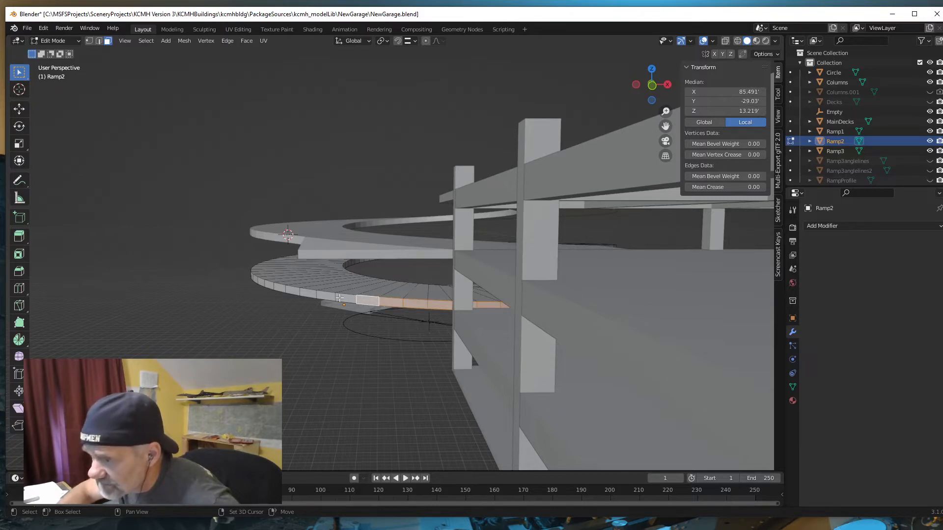
mouse_move(353, 343)
middle_down()
mouse_move(369, 334)
mouse_move(367, 393)
mouse_move(365, 354)
middle_up()
shift+click(322, 293)
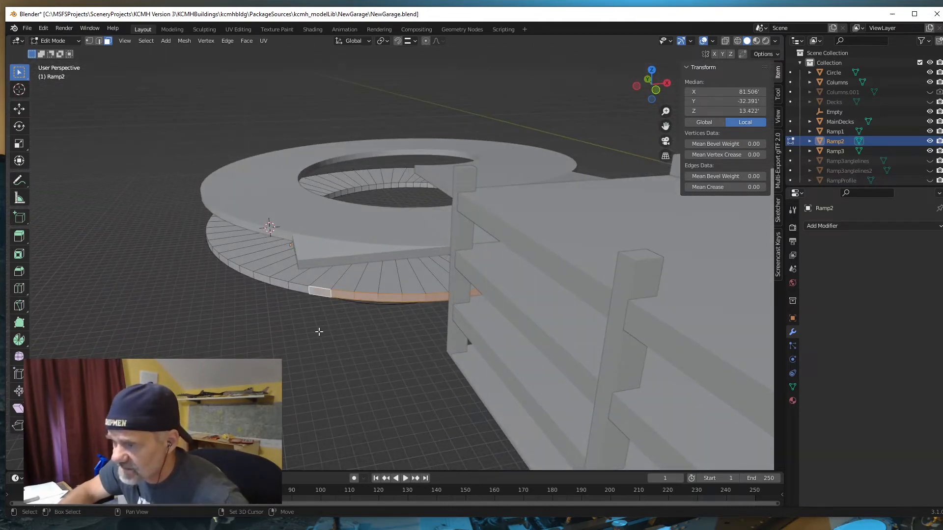
middle_drag(318, 330, 361, 336)
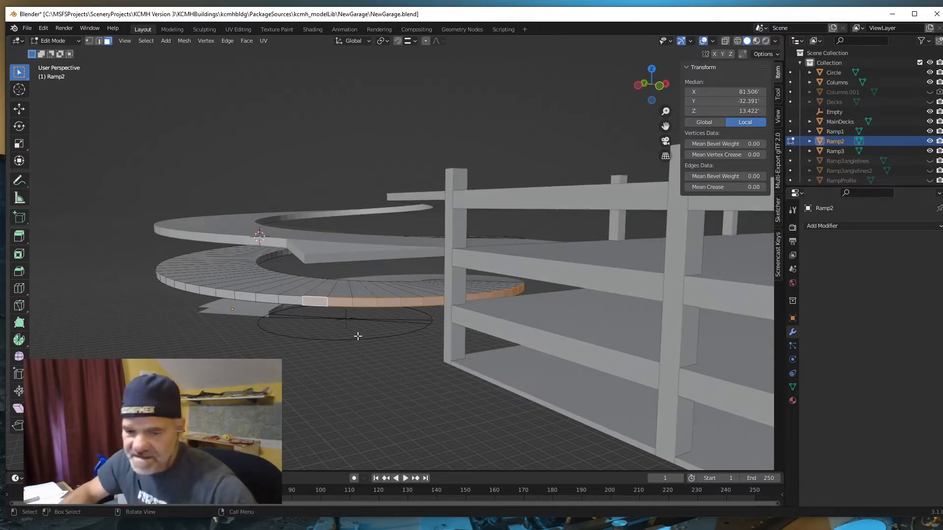
key(p)
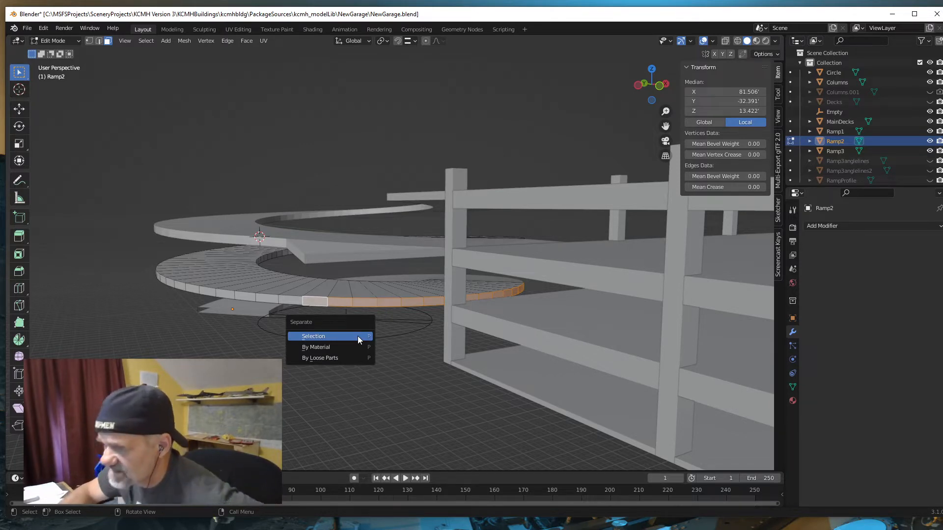
click(358, 335)
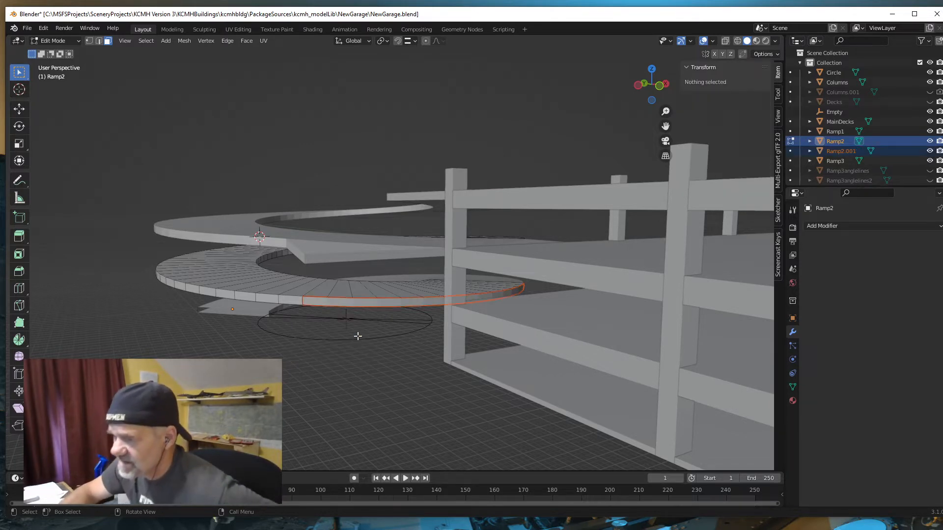
Switch mesh editing from Ramp2 to the separated rim strip Ramp2.001
click(846, 150)
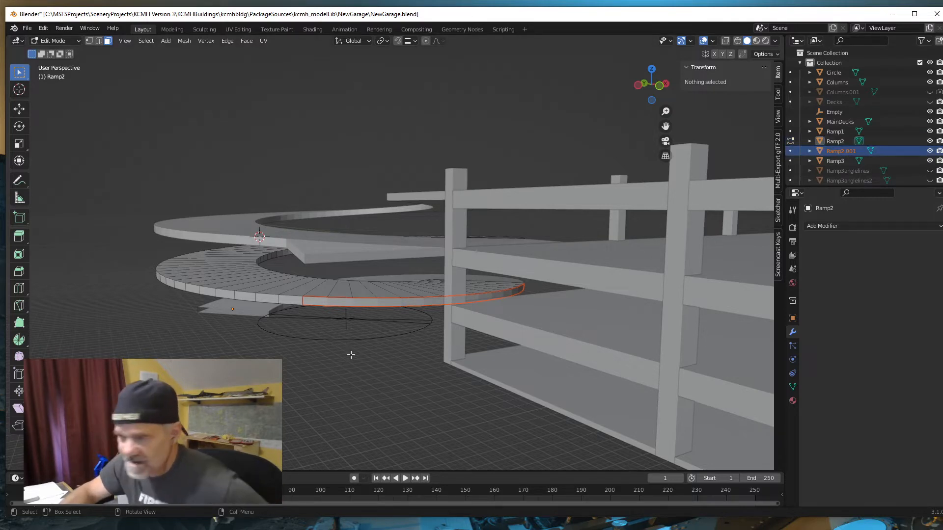
key(Tab)
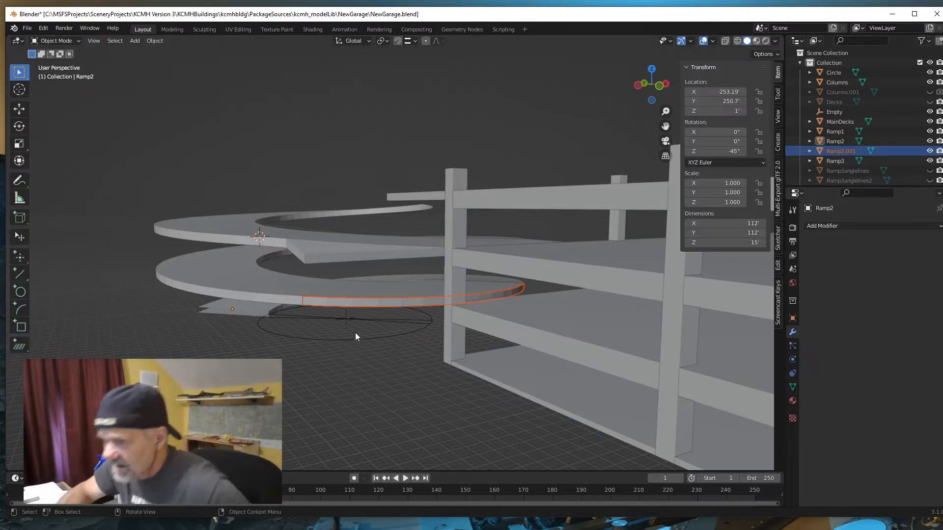
click(838, 151)
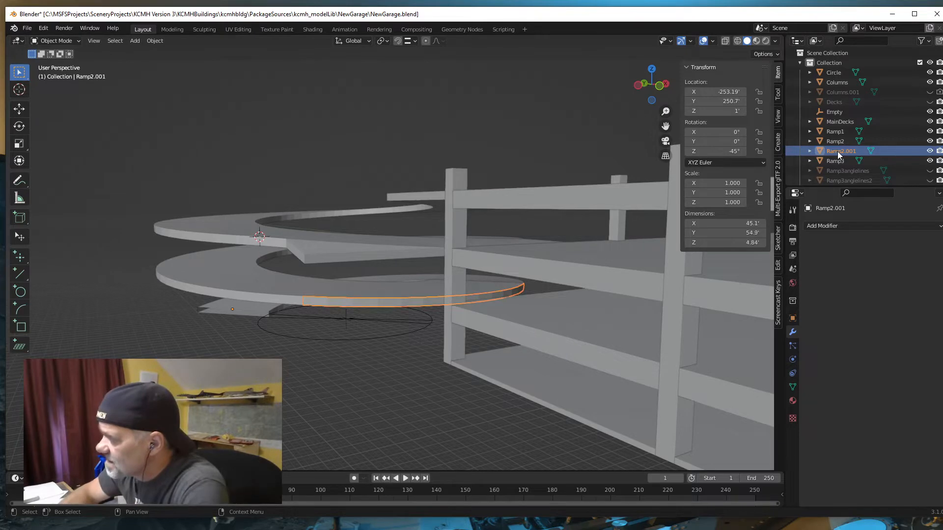
mouse_move(311, 394)
middle_down()
mouse_move(325, 400)
mouse_move(381, 384)
mouse_move(361, 396)
mouse_move(287, 384)
mouse_move(261, 393)
mouse_move(312, 394)
middle_up()
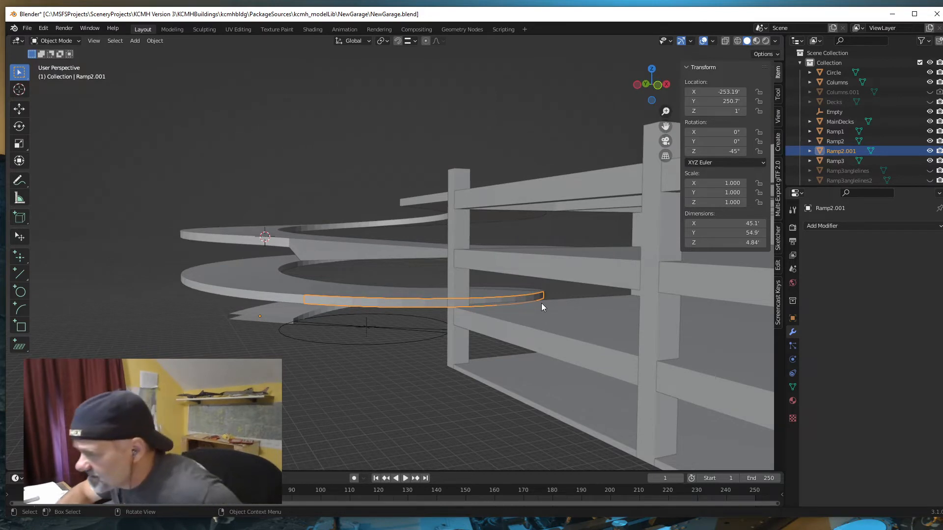
key(Tab)
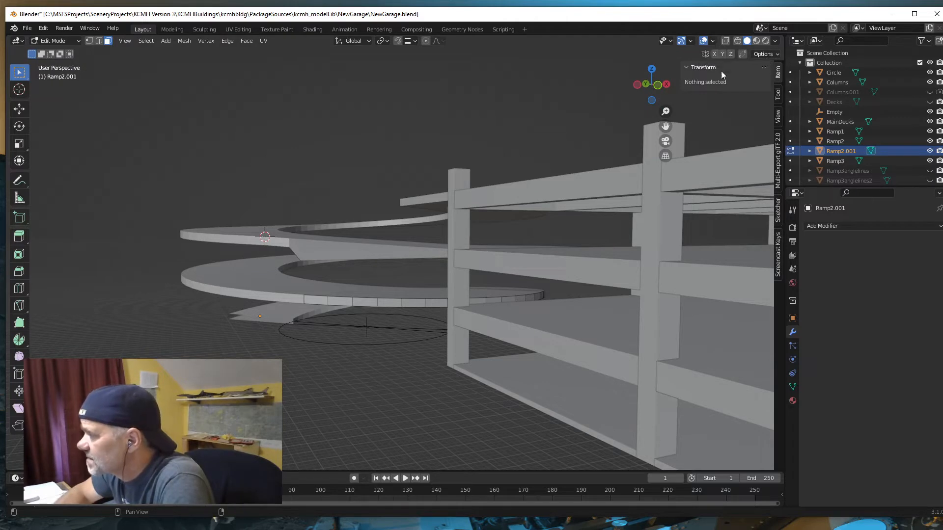
Turn on the Screencast Keys display and return to the item's transform properties
click(778, 272)
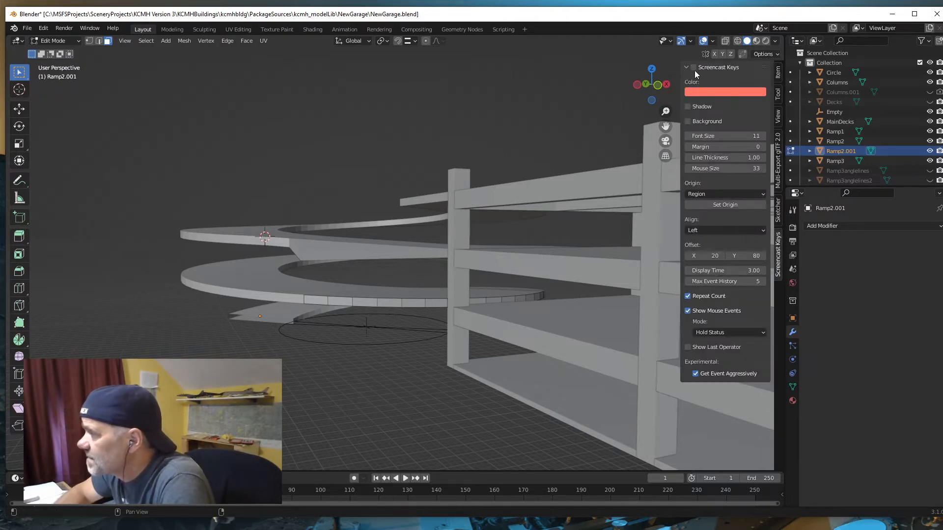
click(693, 67)
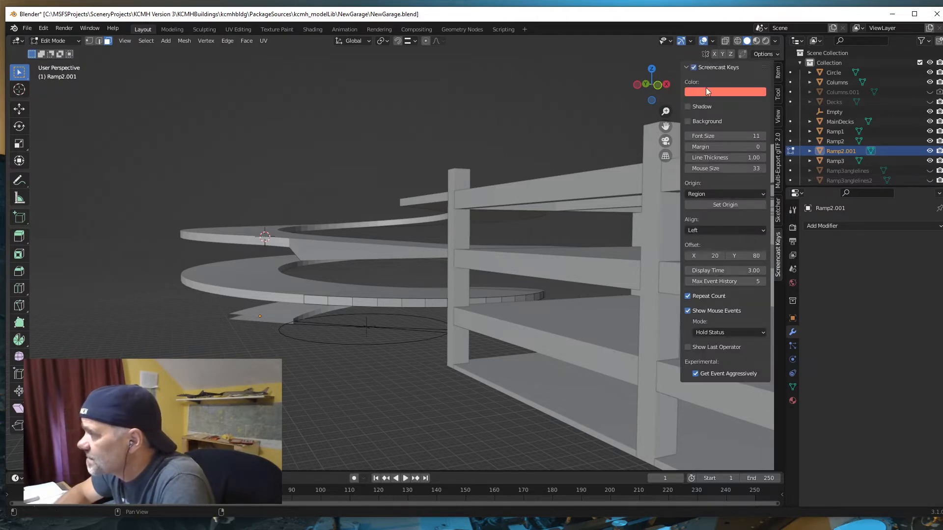
click(778, 73)
middle_drag(424, 294, 412, 294)
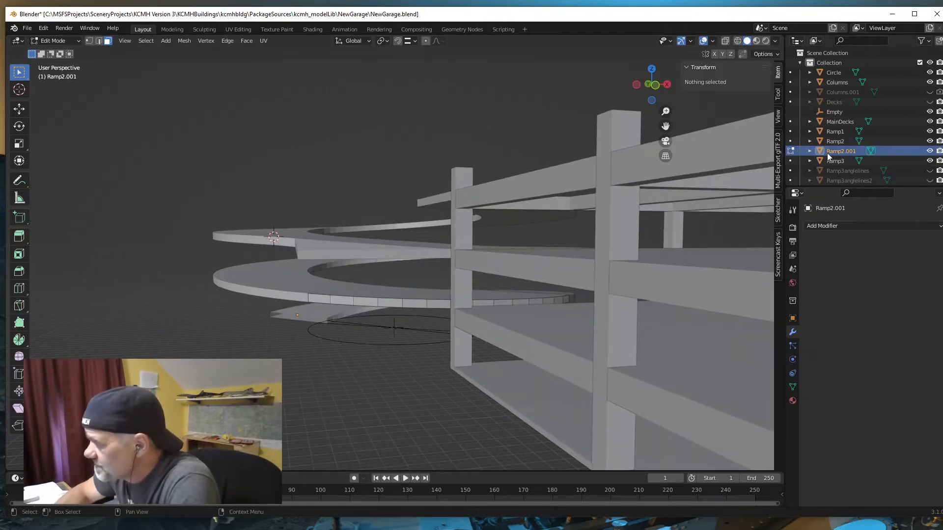
Switch to vertex selection and snap the 3D cursor to the upper vertex at the lower end of the Ramp2.001 strip
click(89, 41)
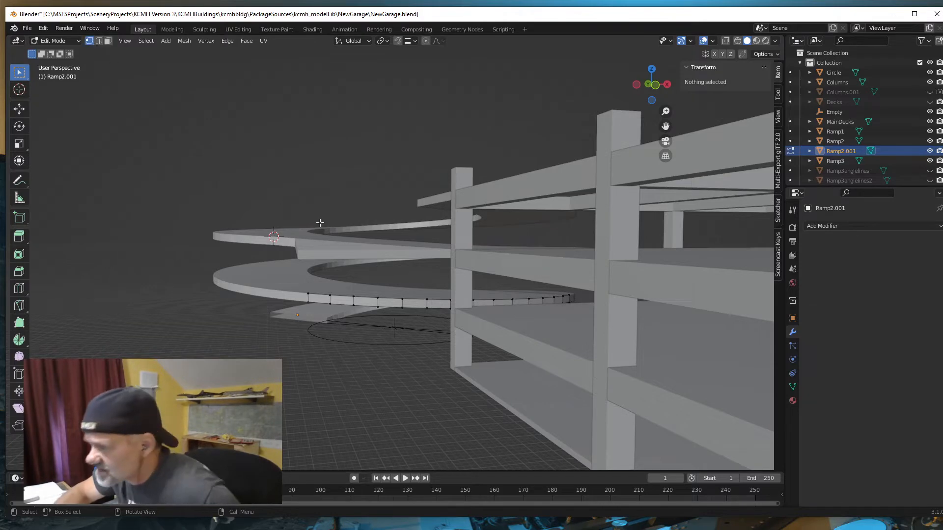
click(570, 295)
middle_drag(510, 355, 490, 364)
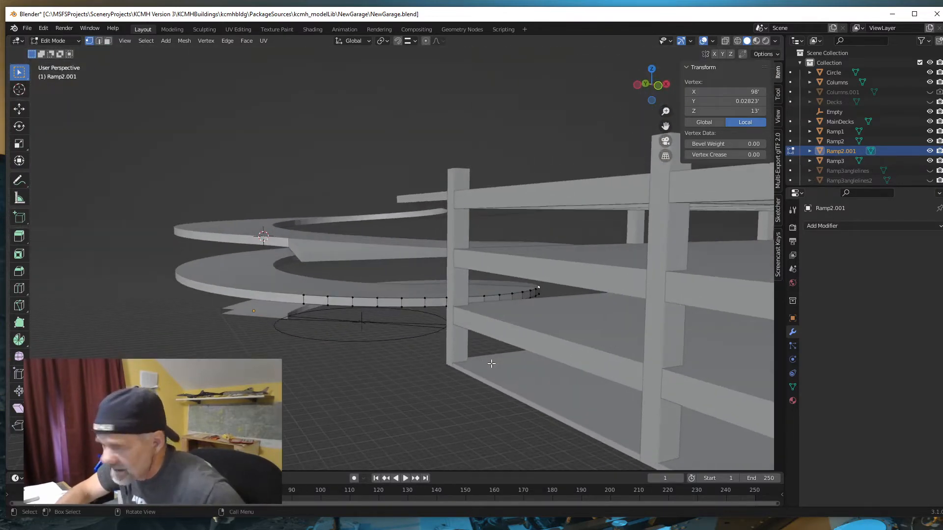
key(shift+s)
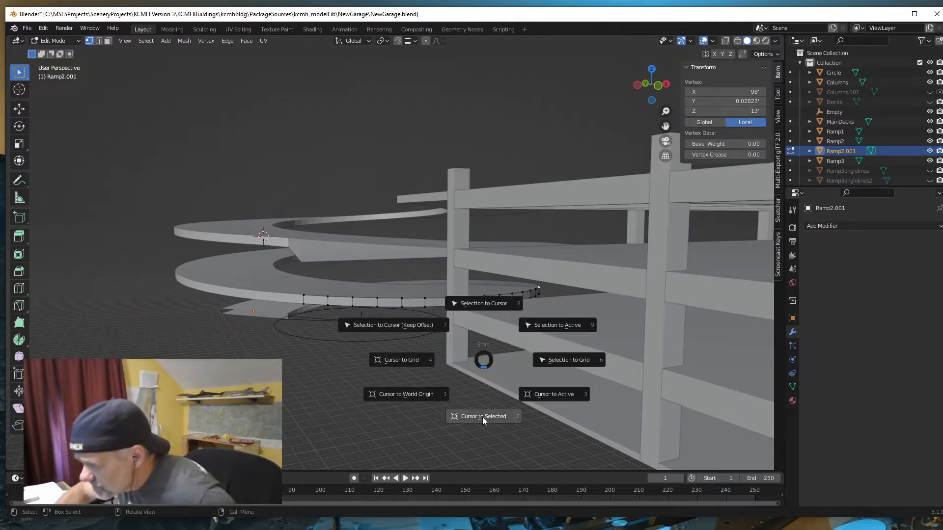
click(482, 416)
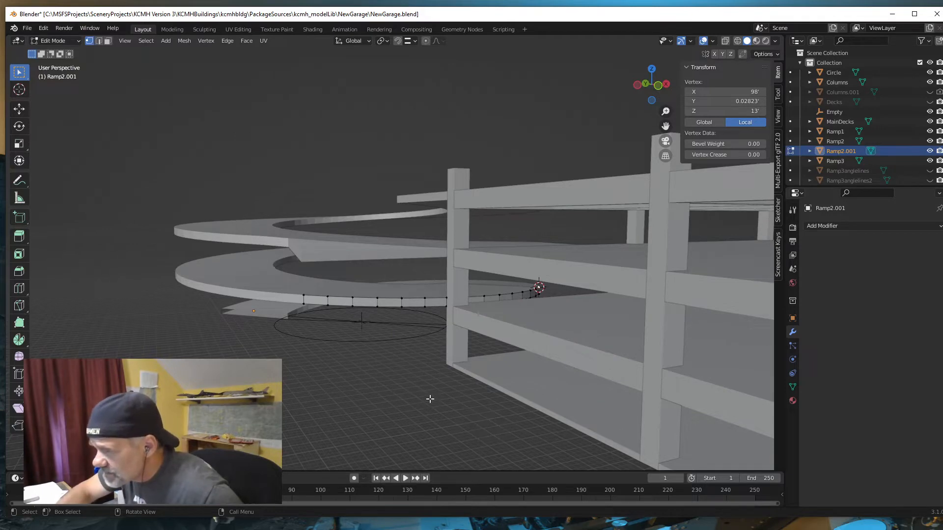
mouse_move(429, 400)
middle_down()
mouse_move(471, 404)
mouse_move(435, 400)
middle_up()
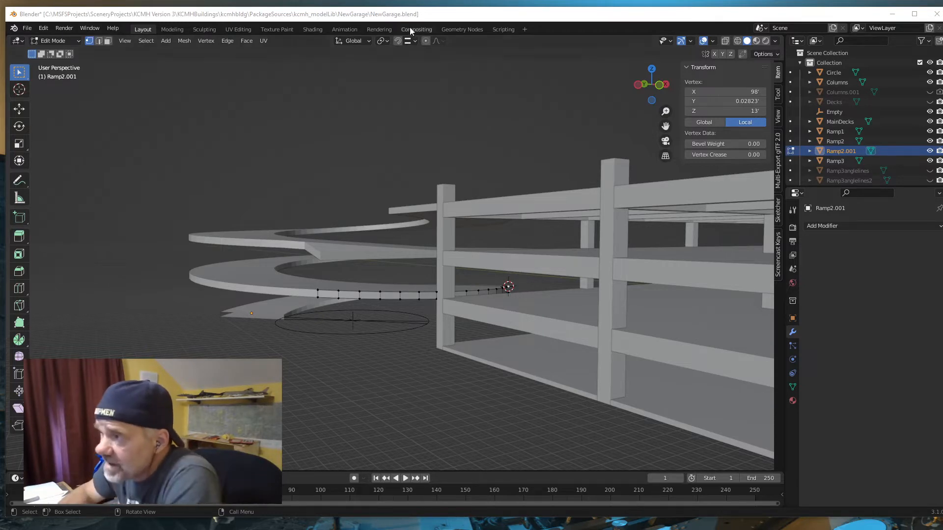
Set the transform pivot point to the 3D Cursor for editing the Ramp2.001 strip
click(382, 41)
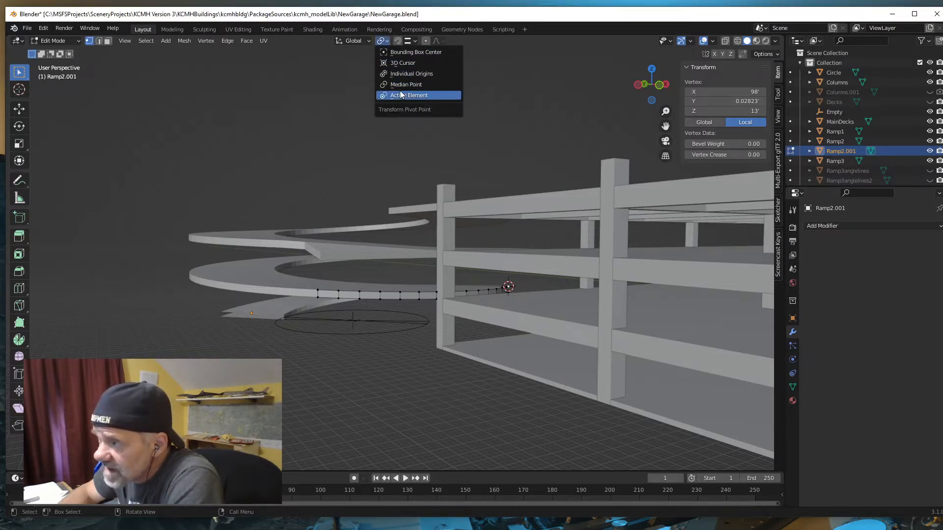
click(399, 63)
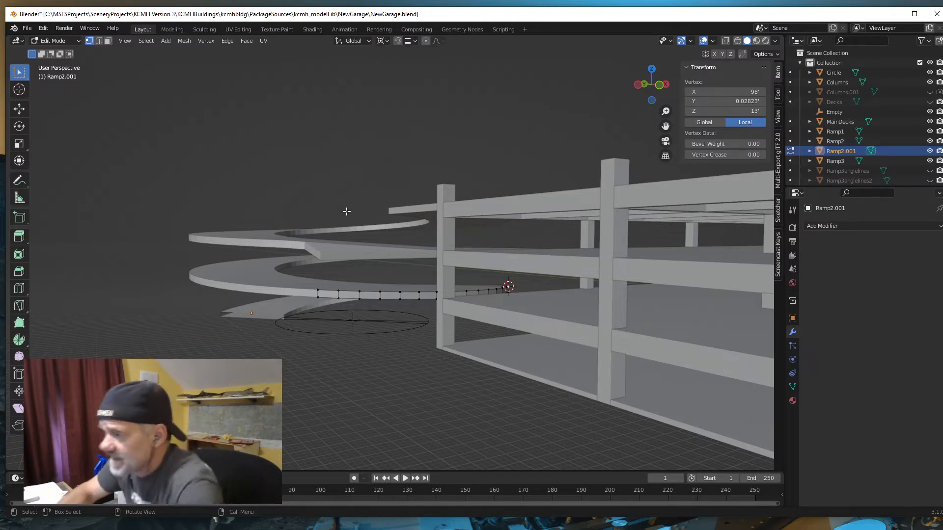
middle_drag(322, 324, 366, 311)
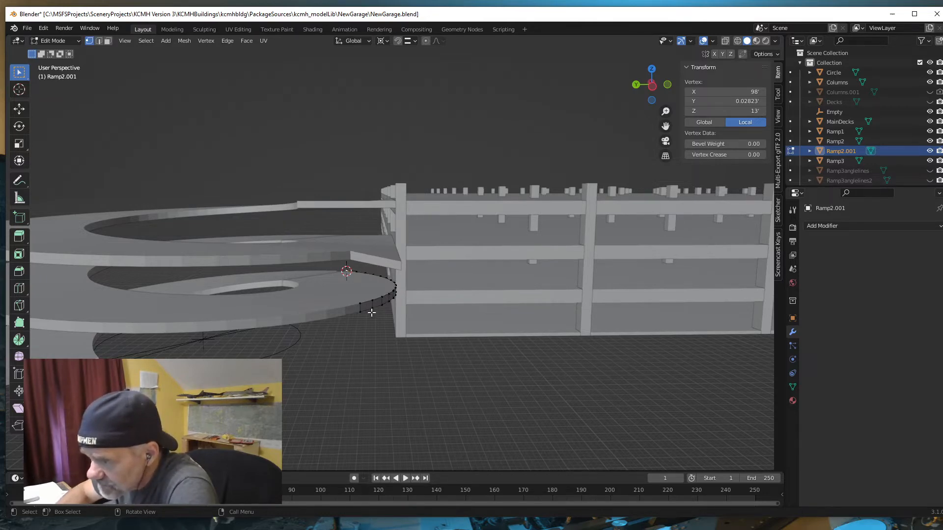
middle_drag(372, 313, 385, 281)
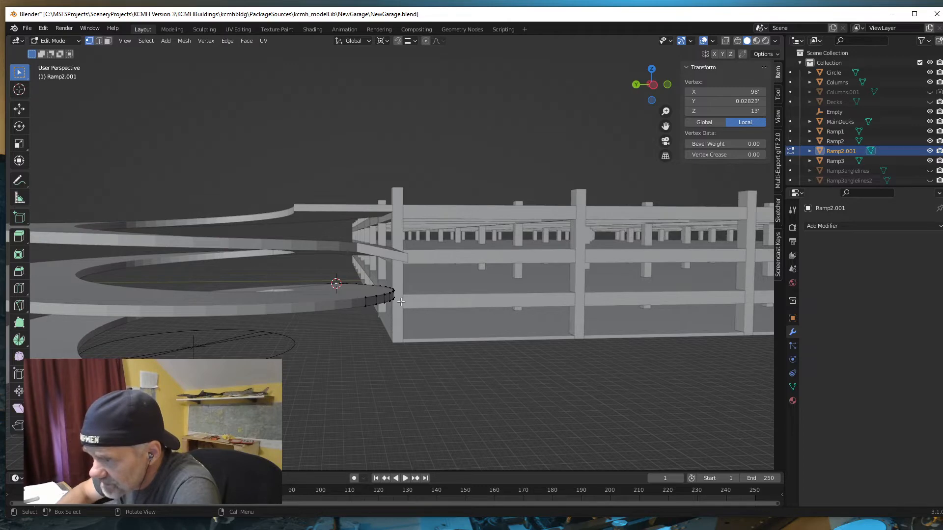
middle_drag(386, 289, 373, 301)
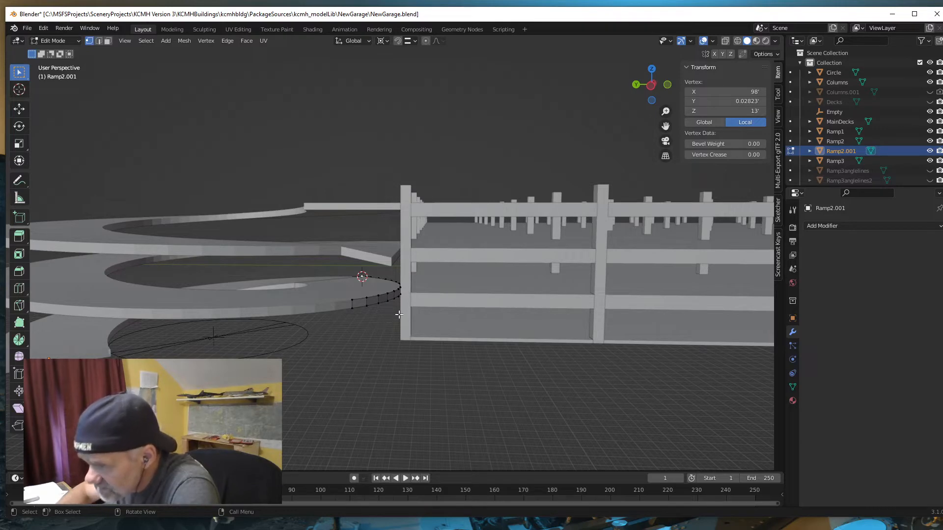
mouse_move(400, 315)
middle_down()
mouse_move(418, 326)
mouse_move(414, 317)
middle_up()
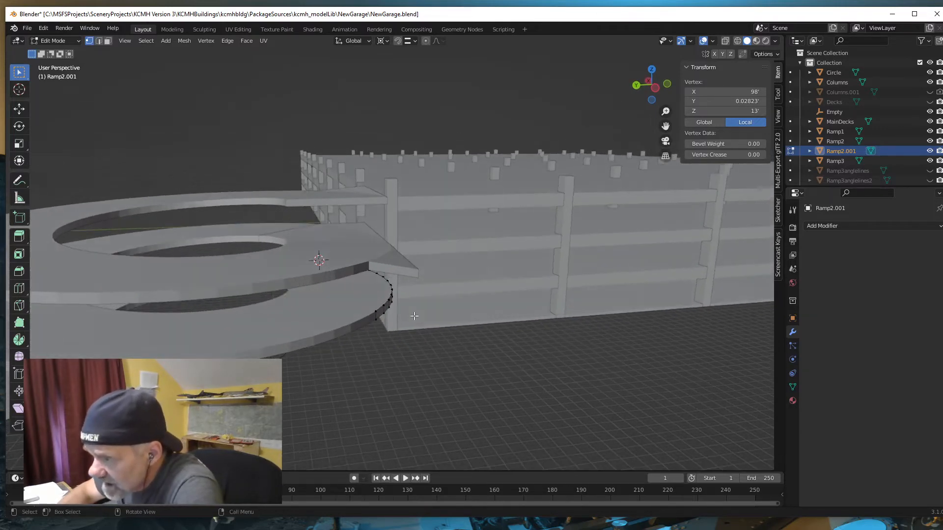
Snap the 3D cursor to the upper vertex of the Ramp2.001 strip that lies next to the garage's corner column
click(387, 280)
middle_drag(418, 327, 377, 318)
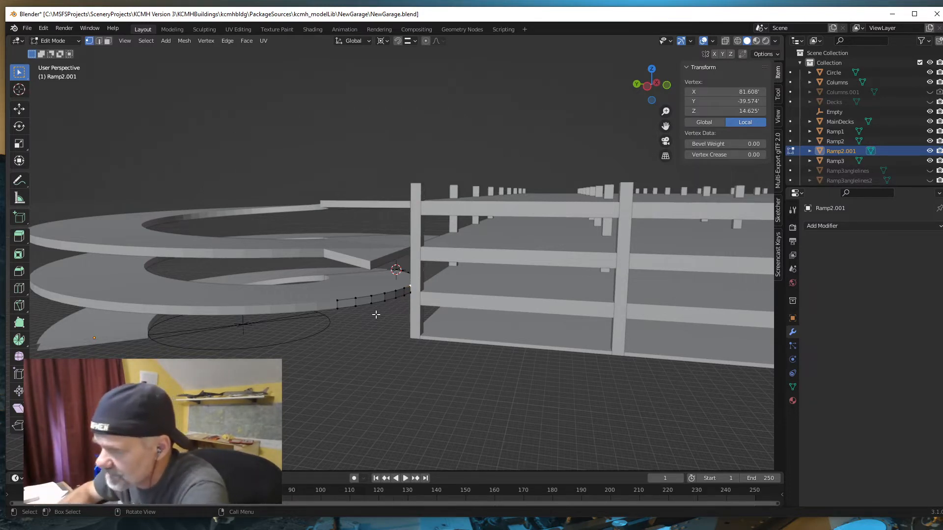
middle_drag(408, 359, 428, 340)
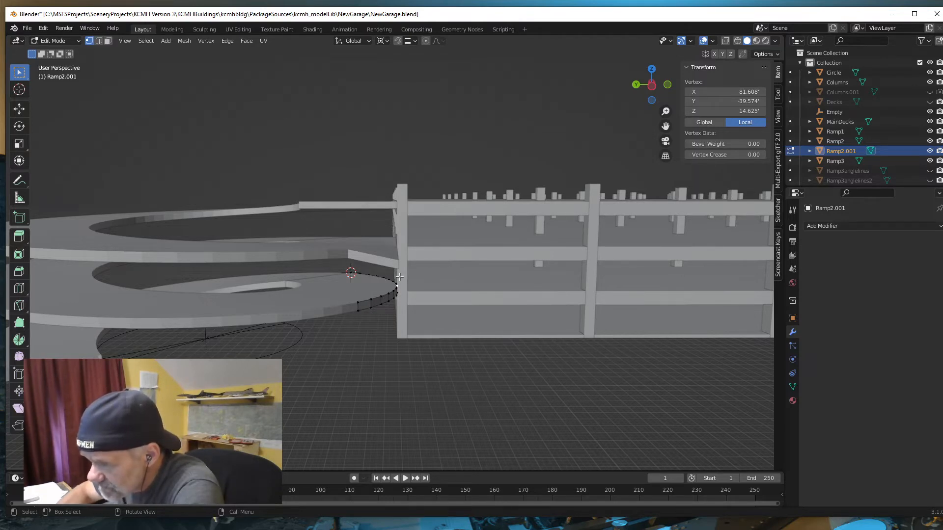
middle_drag(392, 295, 387, 272)
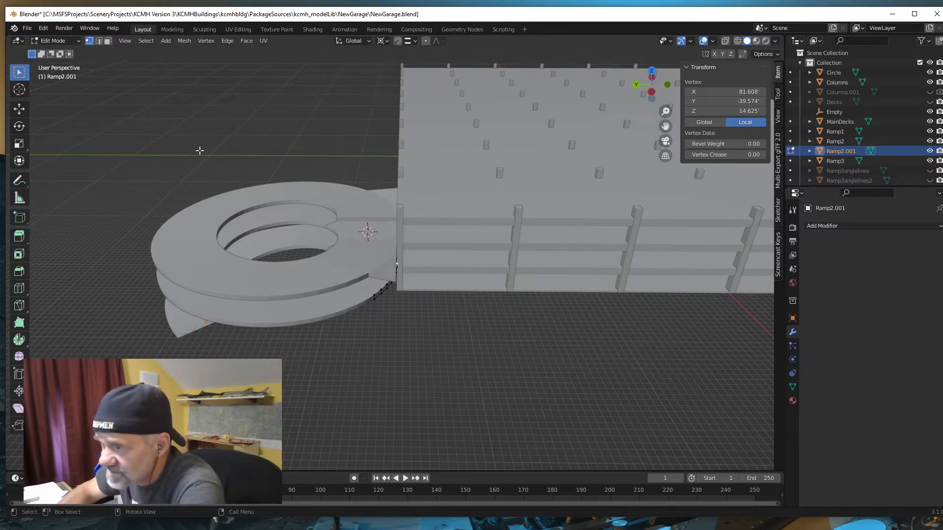
middle_drag(454, 338, 399, 319)
scroll(399, 318, up, 2)
scroll(399, 319, up, 1)
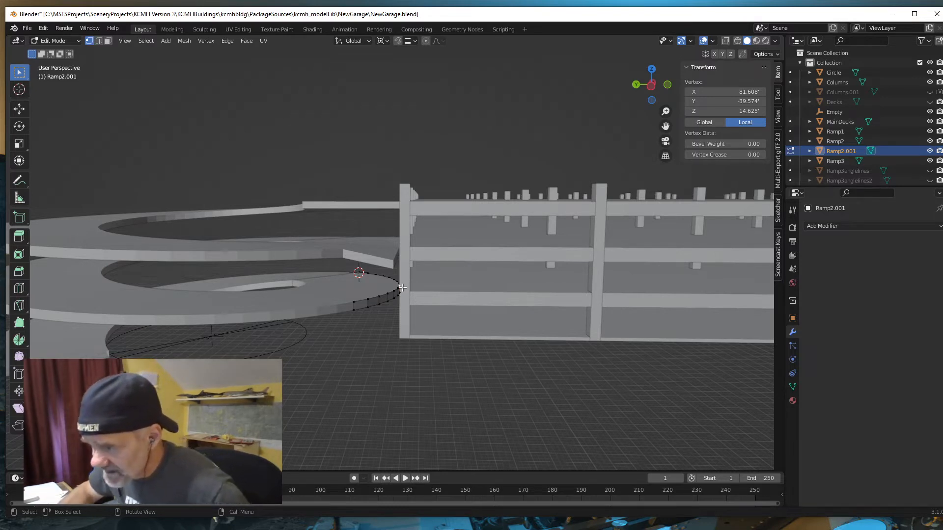
key(shift+s)
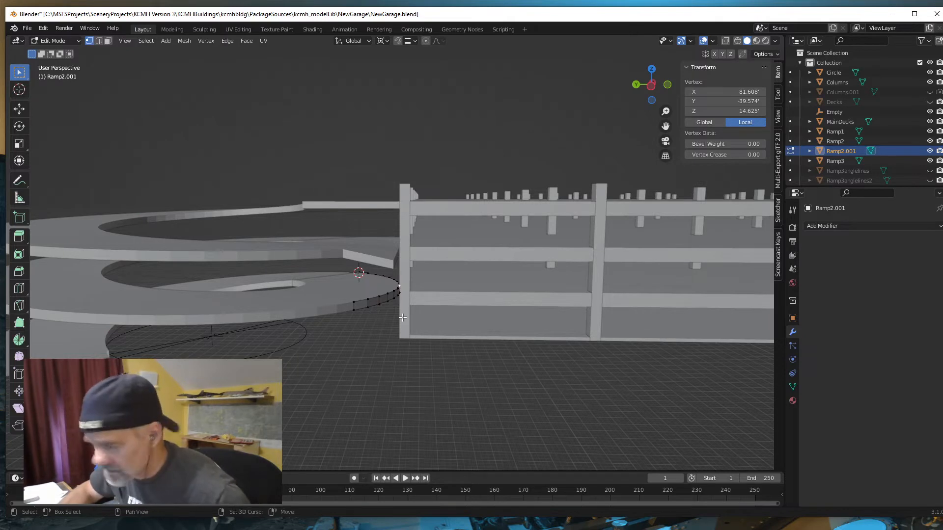
key(shift+s)
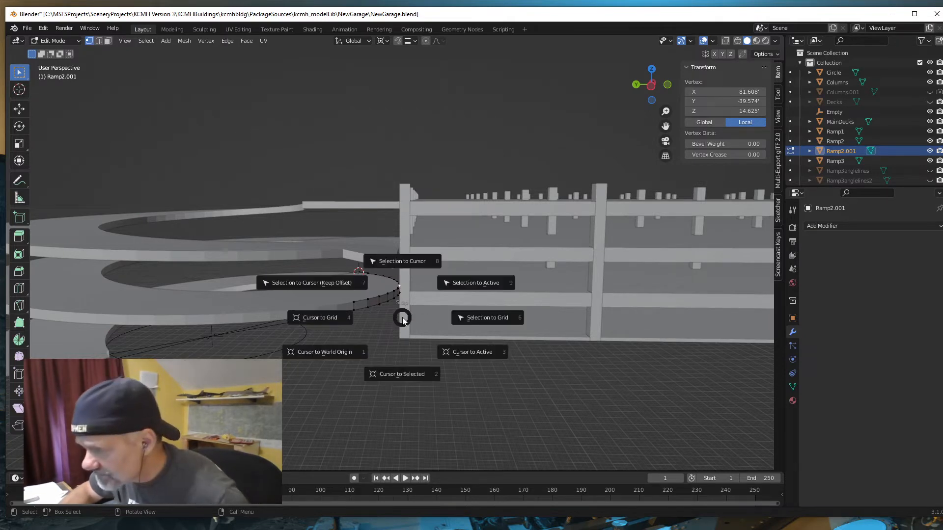
click(393, 374)
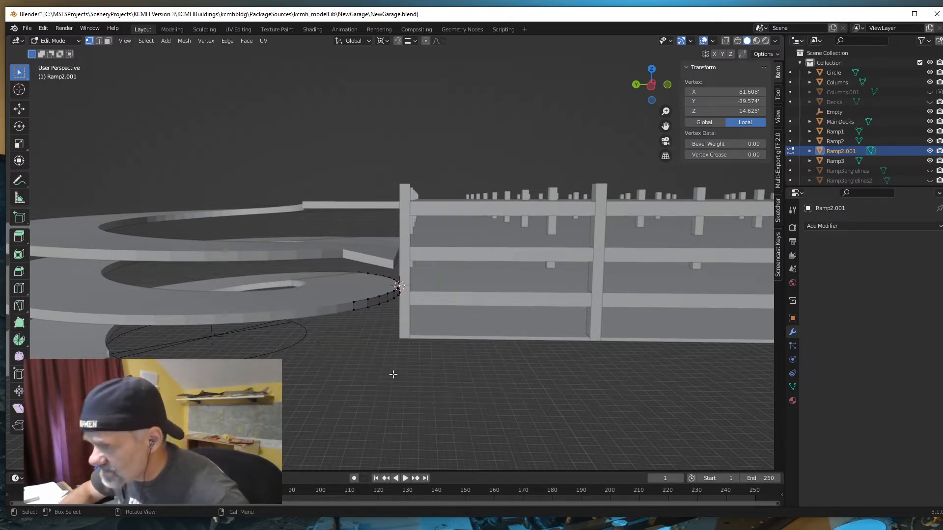
Turn on X-ray display, select all vertices of the Ramp2.001 strip and scale them to 0 along global Y about the 3D cursor
middle_drag(442, 379, 476, 381)
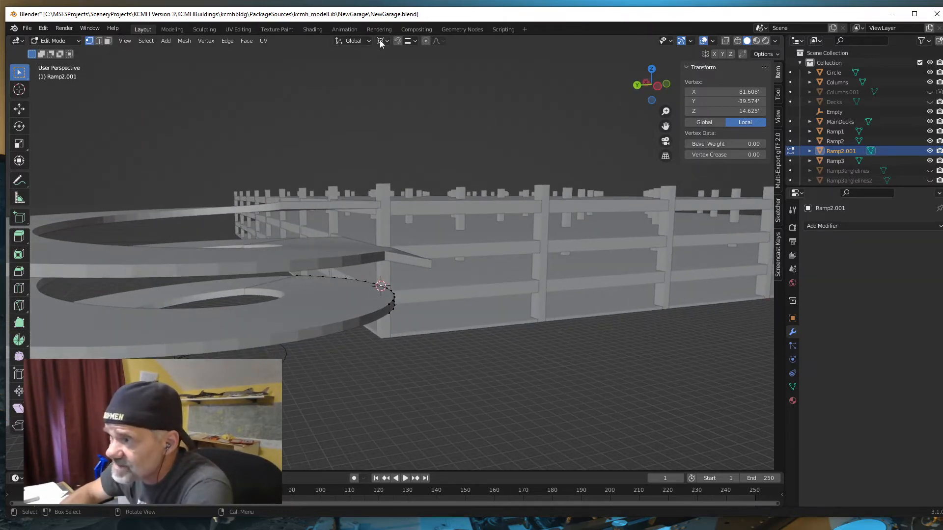
middle_drag(466, 396, 430, 391)
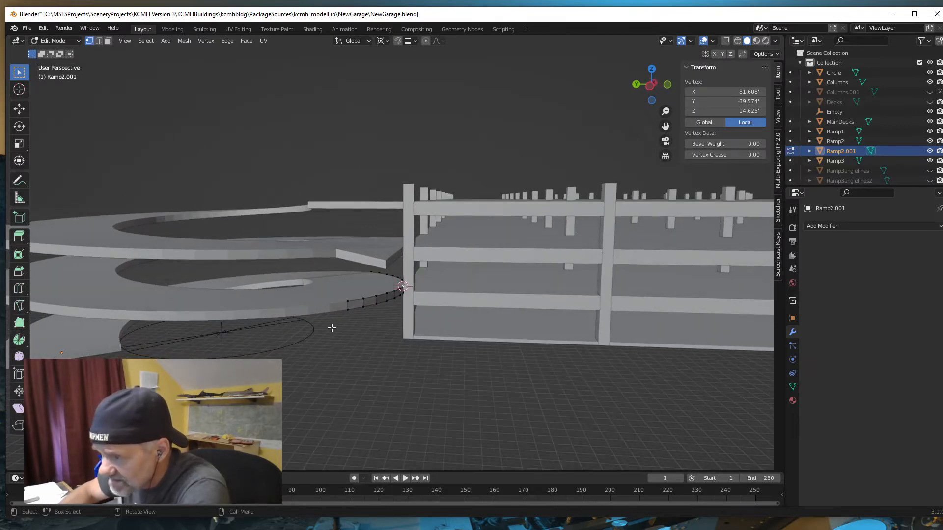
click(725, 41)
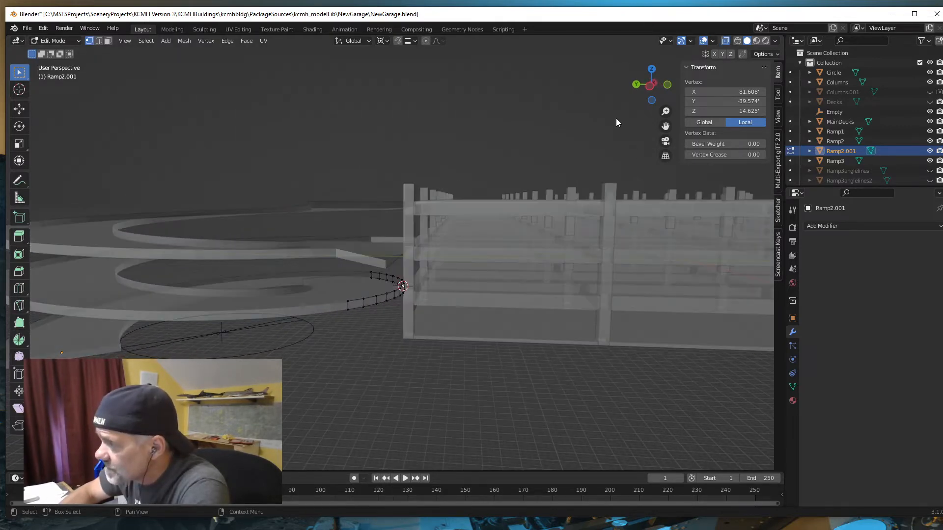
drag(337, 326, 407, 260)
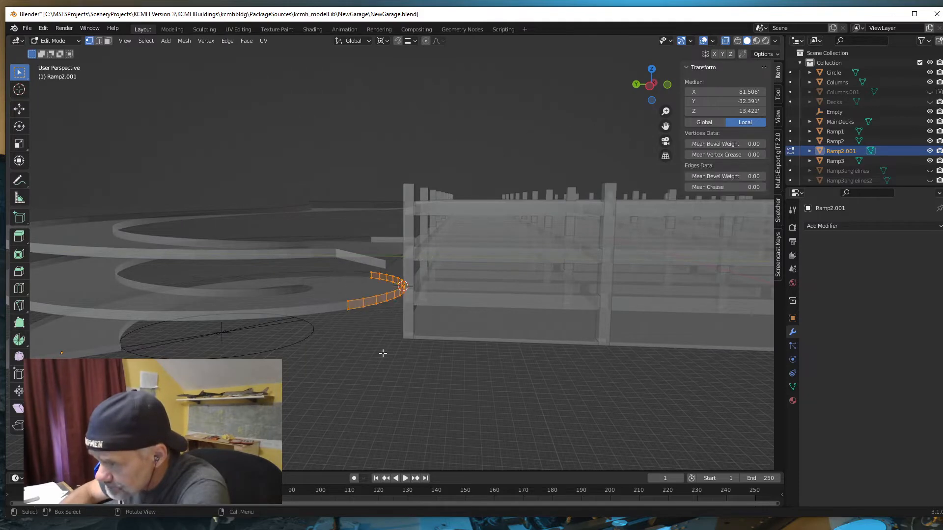
middle_drag(383, 353, 444, 365)
middle_drag(448, 369, 408, 378)
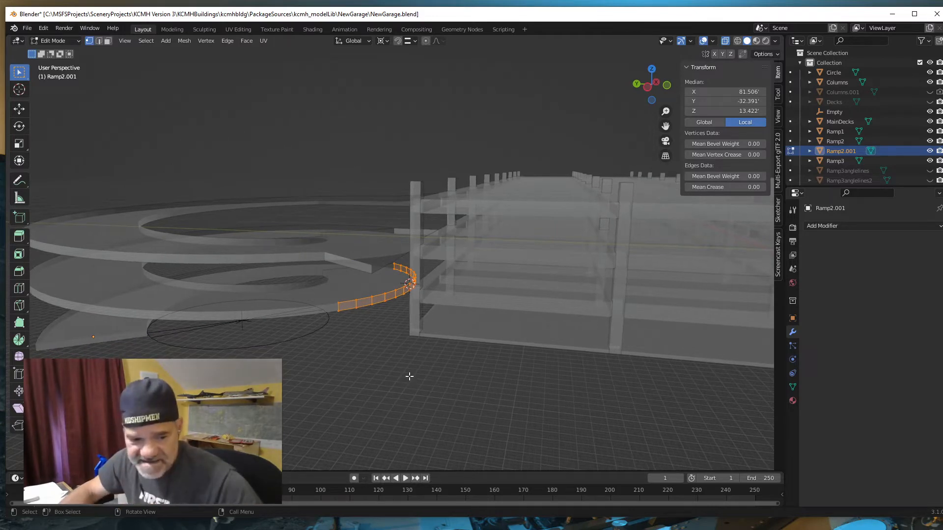
key(s)
text(y)
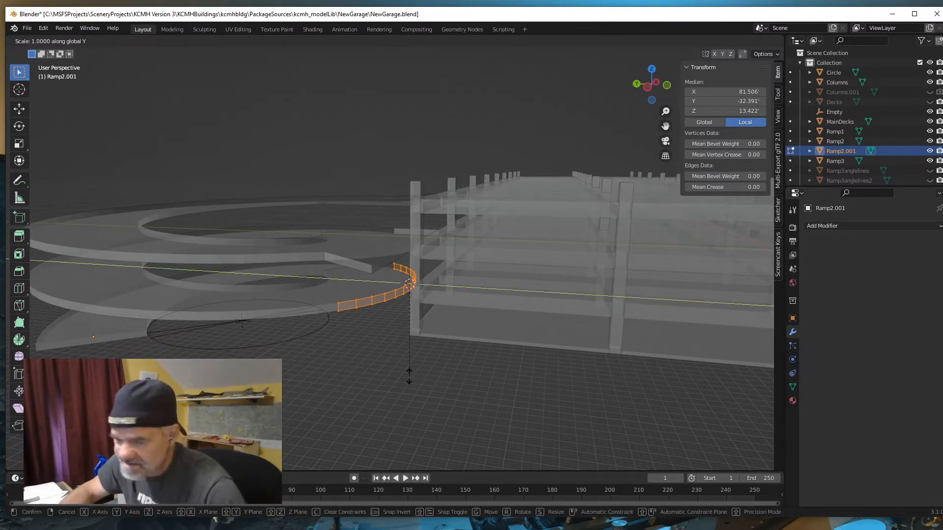
text(0)
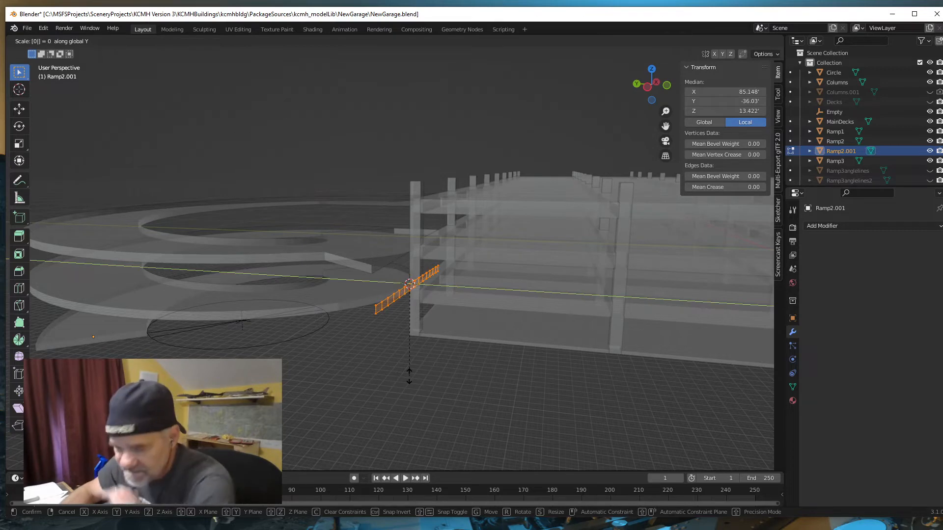
key(Return)
Snap the 3D cursor to the upper vertex at the flattened strip's lower end and turn off X-ray display
middle_drag(429, 379, 486, 380)
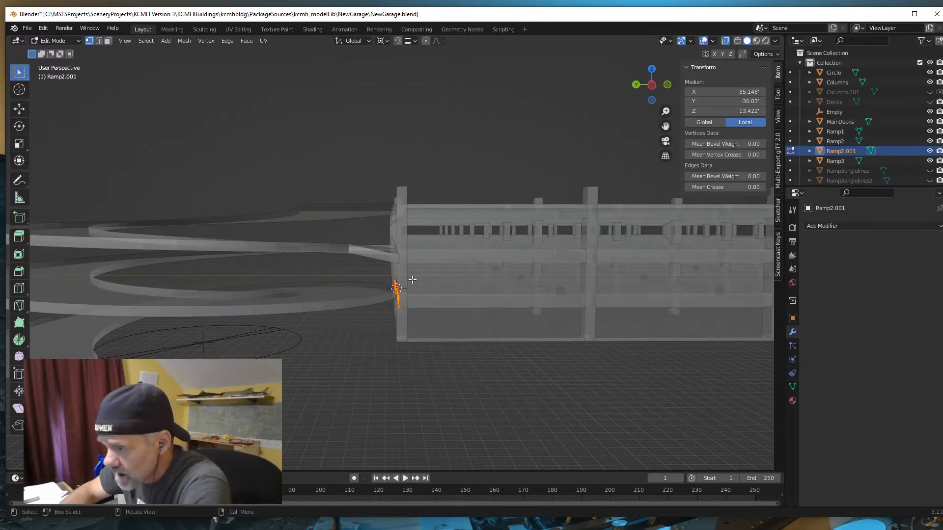
middle_drag(441, 347, 465, 378)
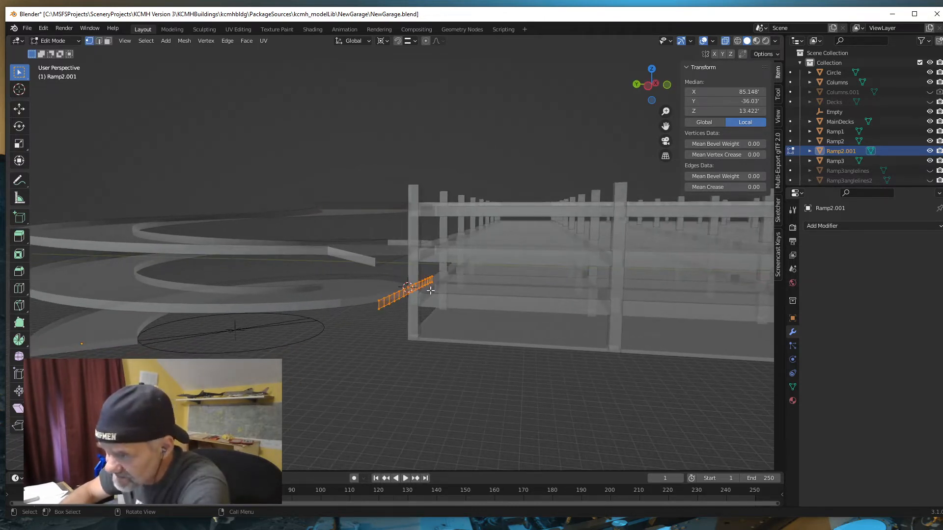
middle_drag(433, 339, 431, 331)
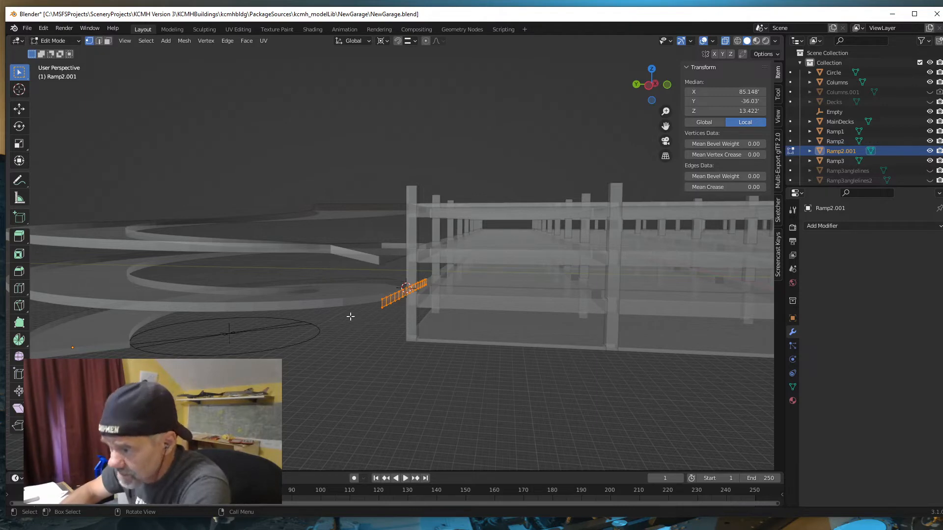
middle_drag(444, 370, 406, 366)
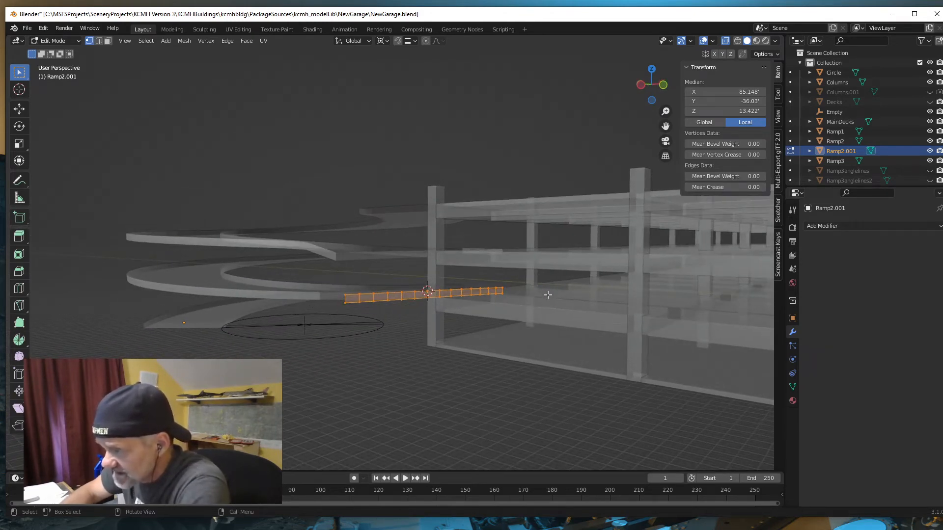
click(503, 288)
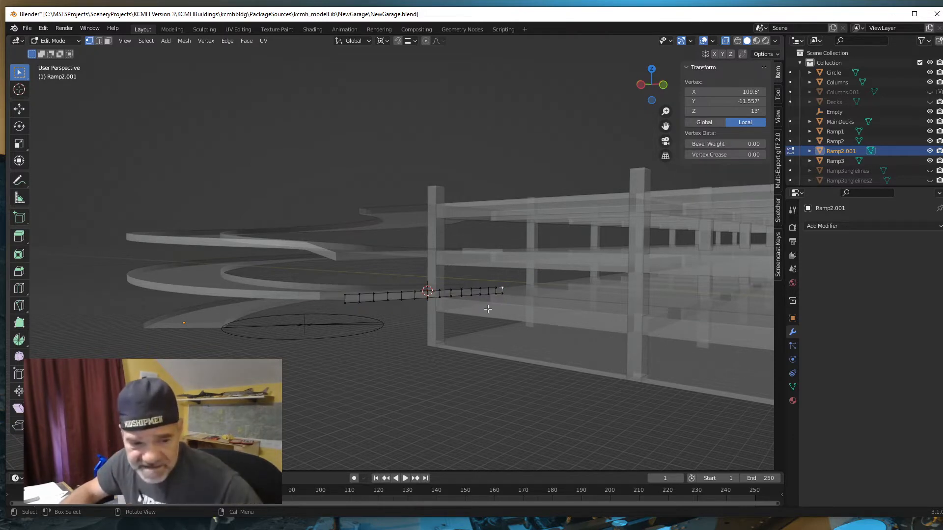
key(shift+s)
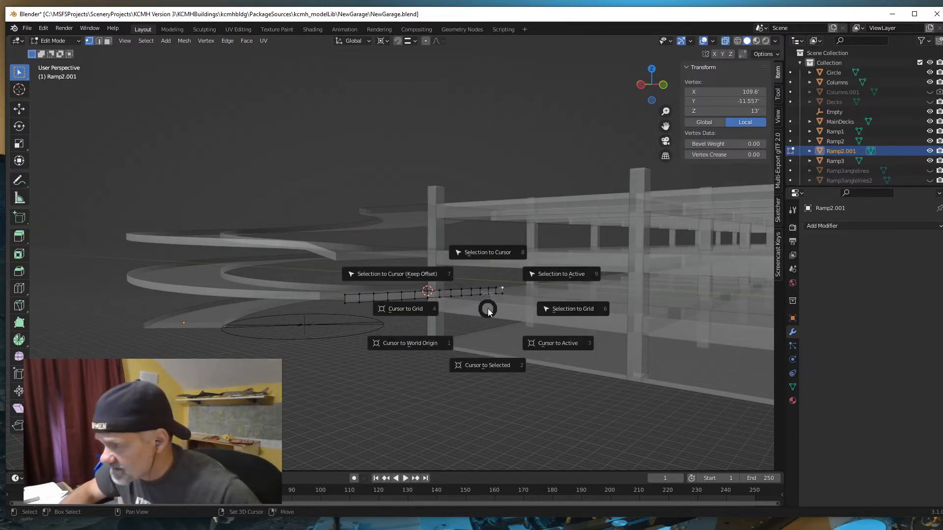
click(499, 365)
middle_drag(500, 342, 320, 343)
click(725, 42)
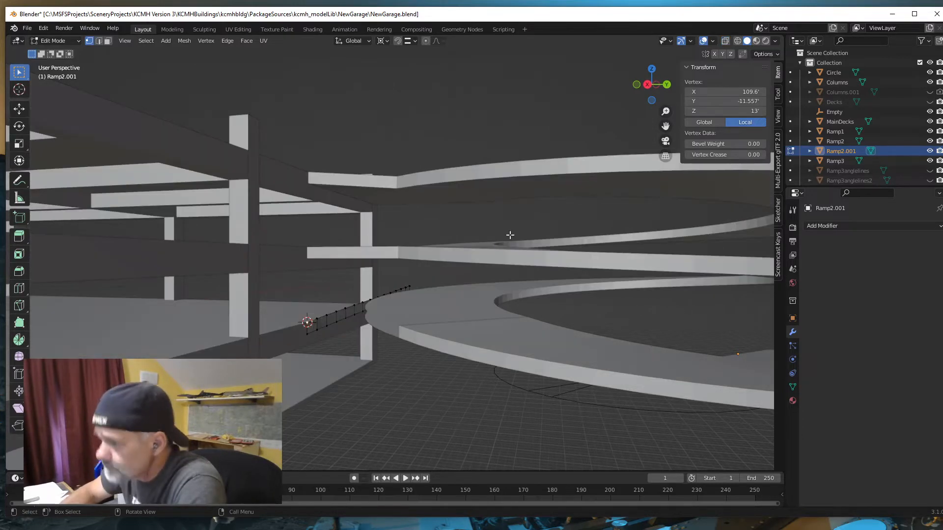
middle_drag(316, 390, 314, 379)
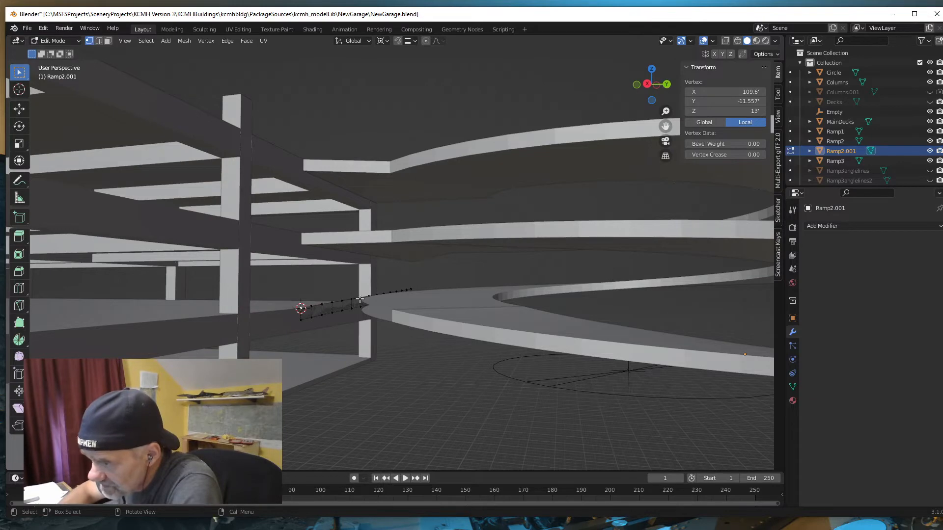
middle_drag(349, 348, 337, 306)
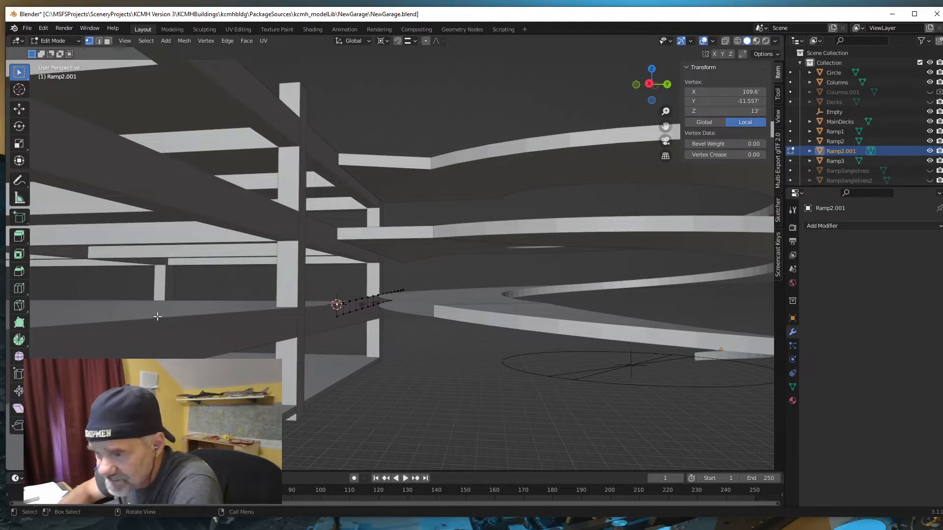
middle_drag(380, 363, 371, 363)
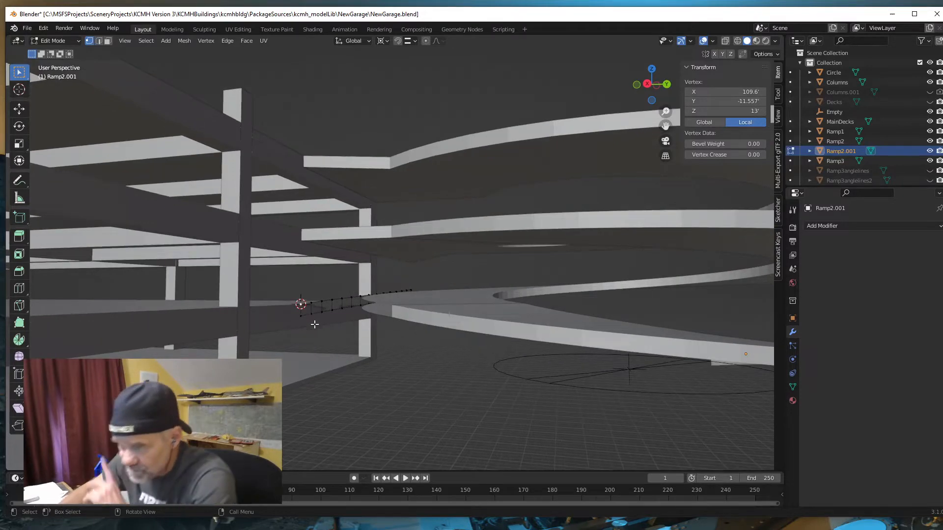
middle_drag(335, 343, 346, 339)
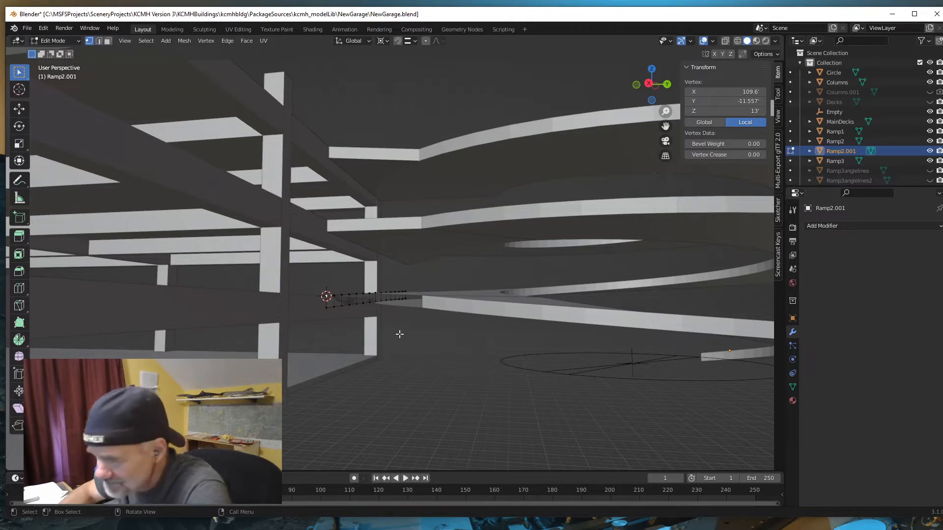
click(407, 292)
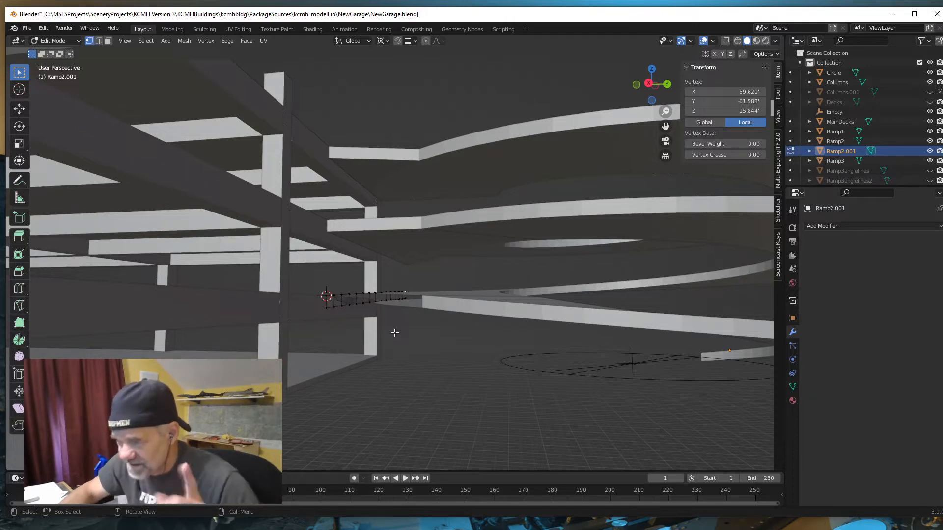
key(s)
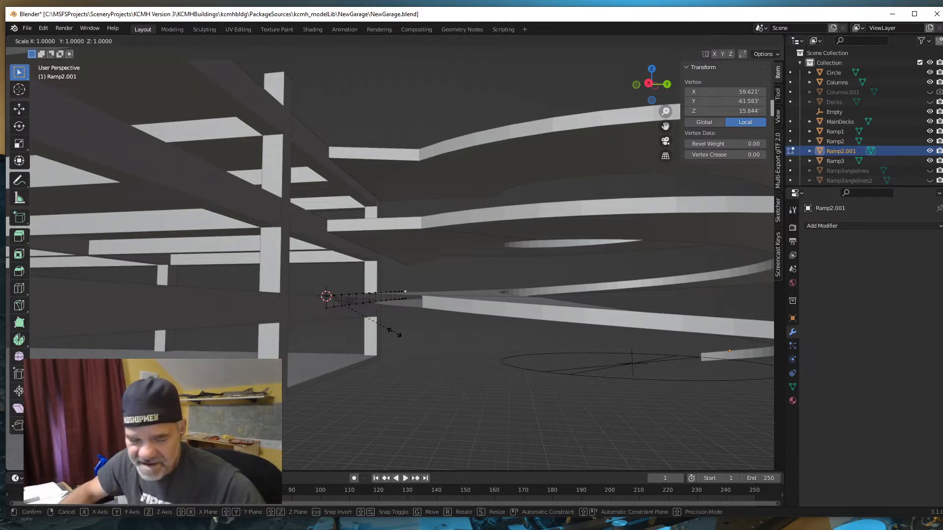
key(z)
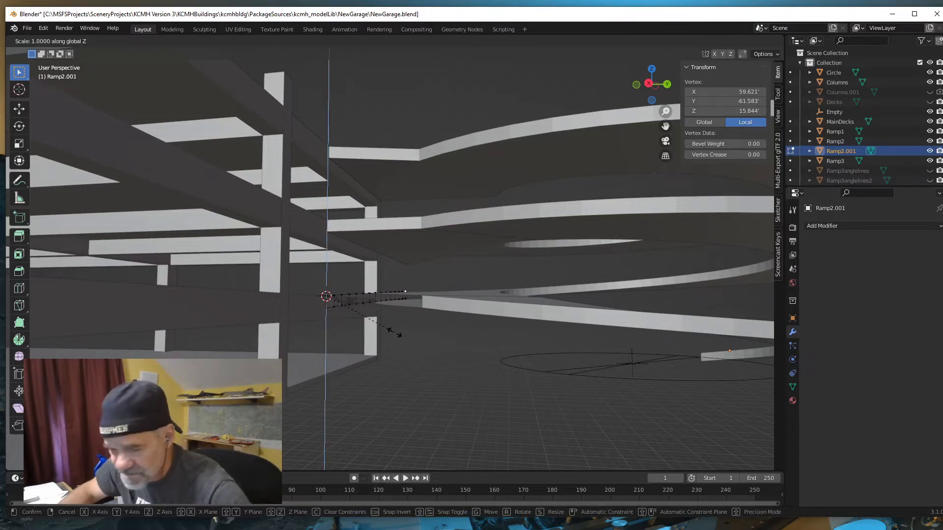
text(0)
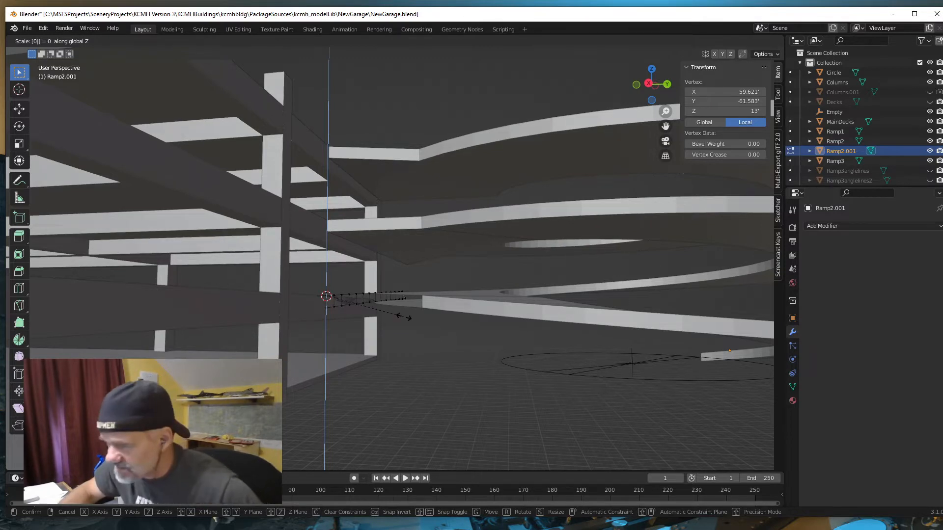
key(Escape)
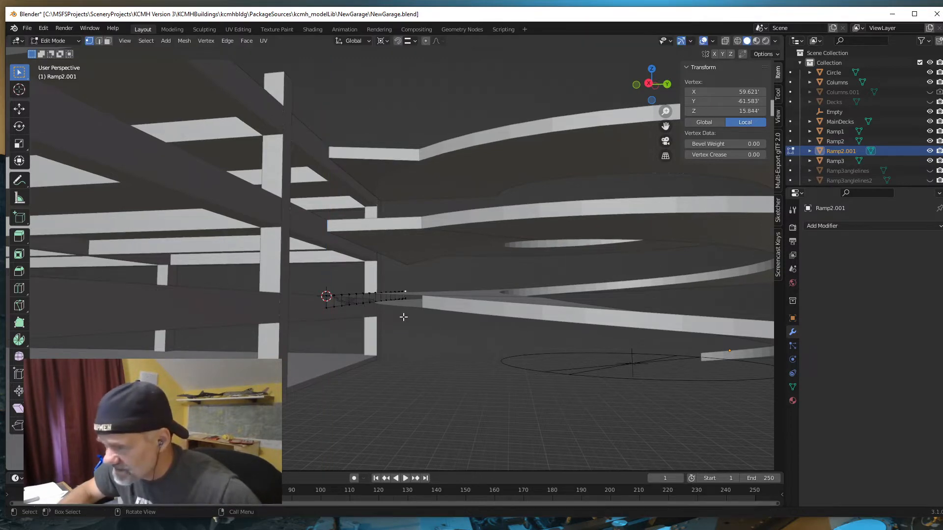
Snap the 3D cursor to the bottom vertex at the lower end of the flattened Ramp2.001 strip
click(327, 309)
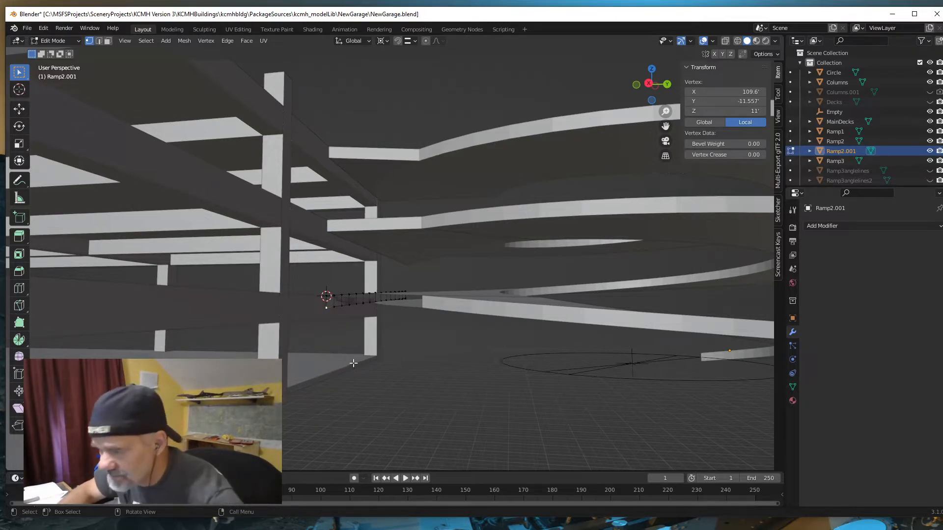
key(shift+s)
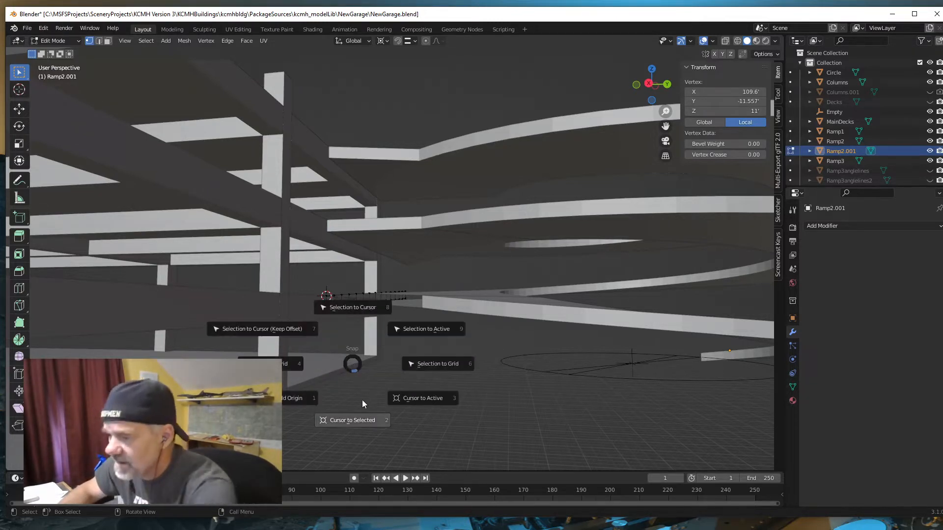
click(346, 420)
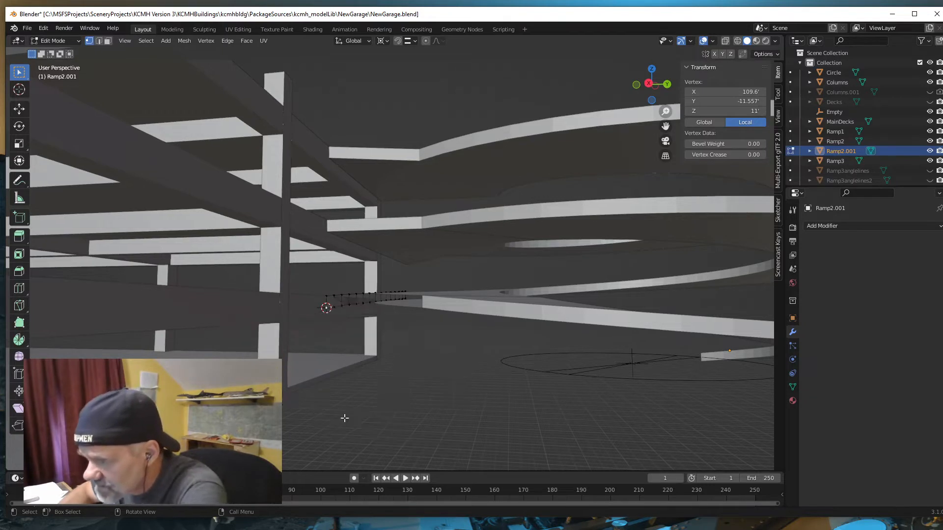
Select the whole bottom row of vertices of the flattened Ramp2.001 strip and scale it to 0 along global Z about the 3D cursor
click(333, 307)
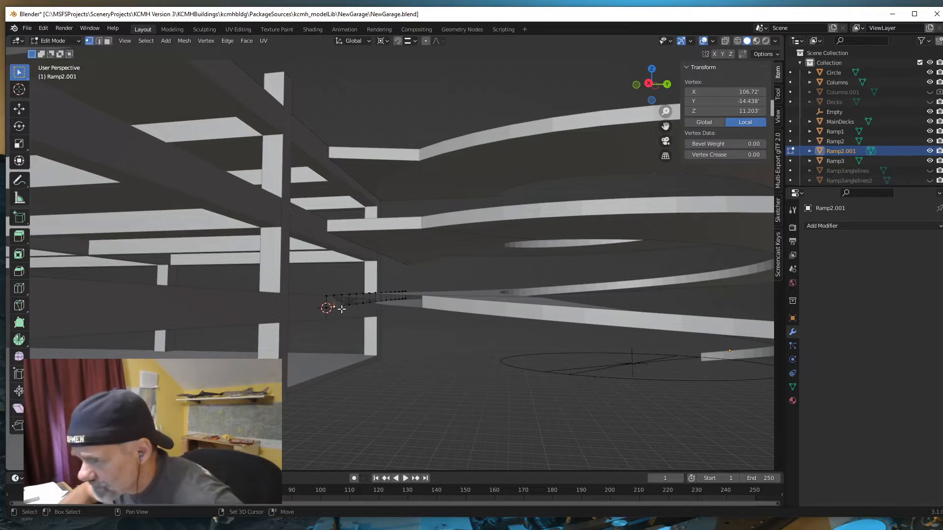
shift+click(344, 308)
shift+click(350, 306)
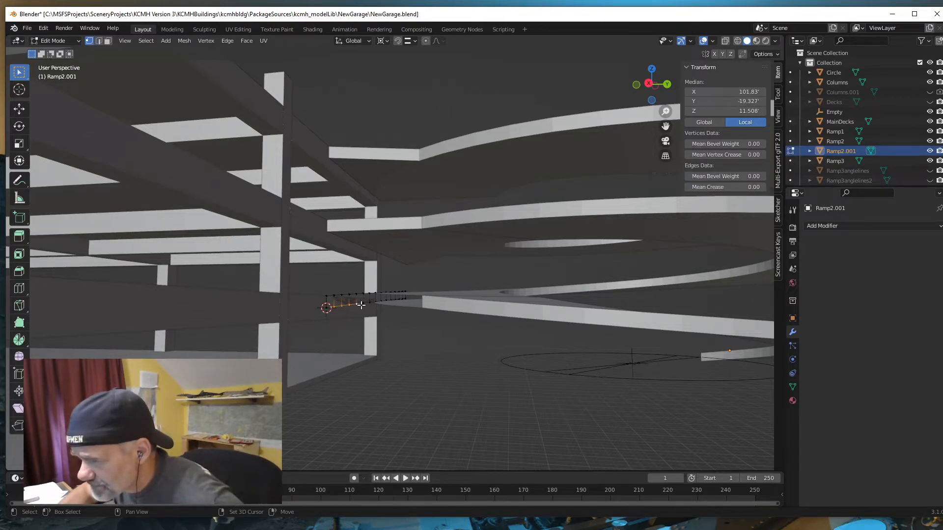
shift+click(363, 304)
shift+click(370, 303)
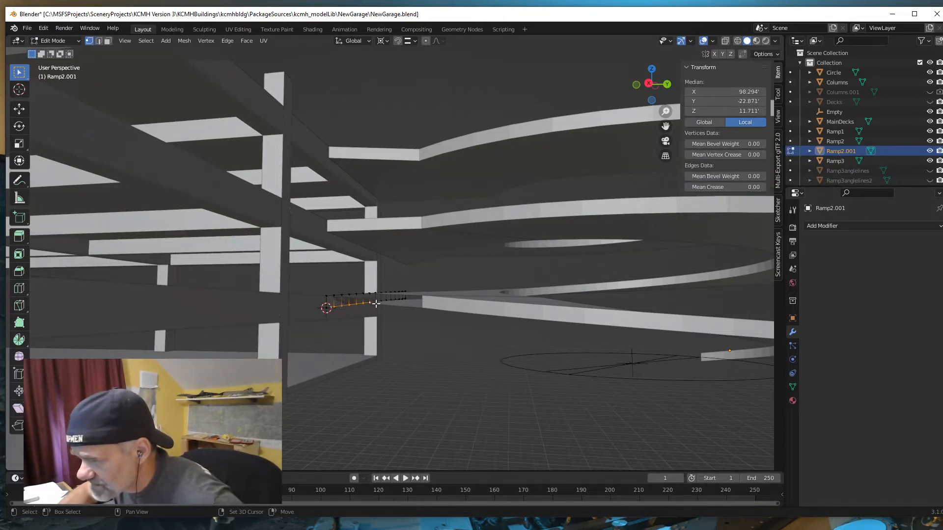
shift+click(377, 303)
shift+click(385, 302)
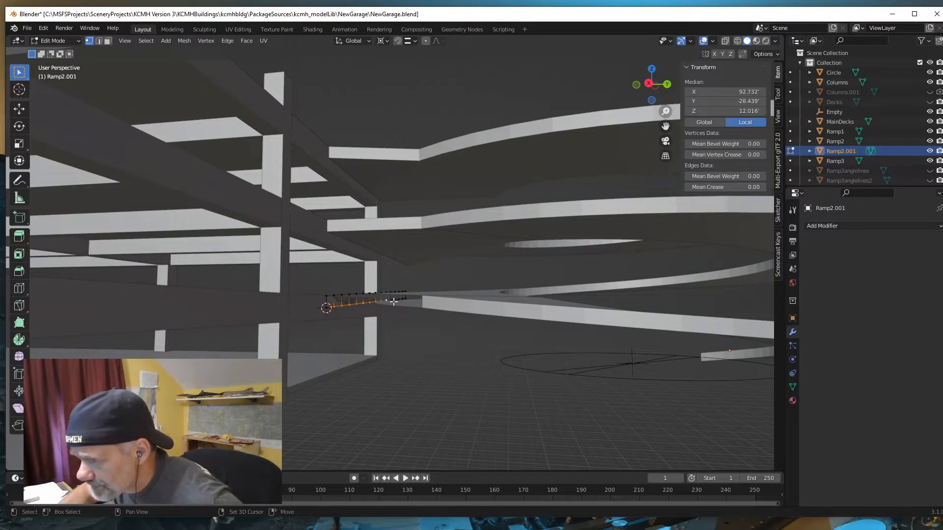
shift+click(397, 300)
shift+click(400, 302)
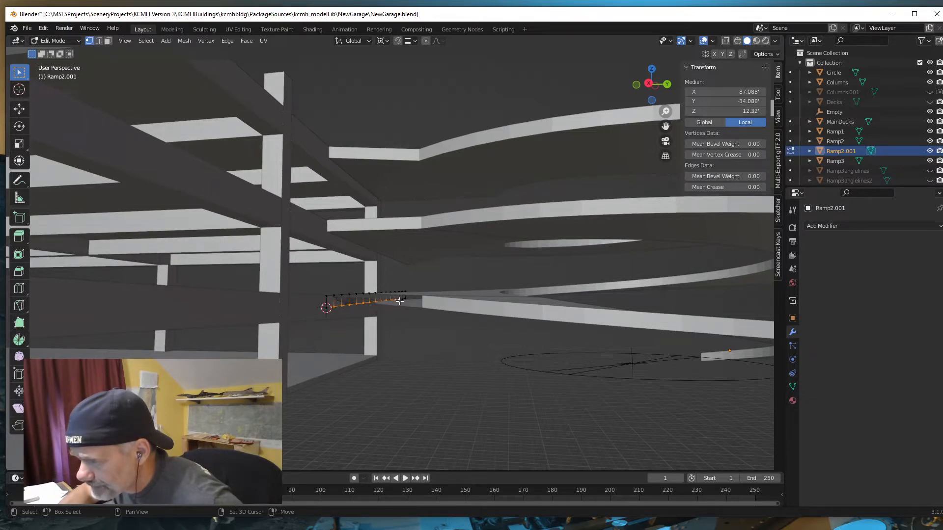
shift+click(402, 301)
shift+click(406, 300)
mouse_move(396, 353)
middle_down()
mouse_move(391, 369)
mouse_move(186, 374)
mouse_move(397, 367)
middle_up()
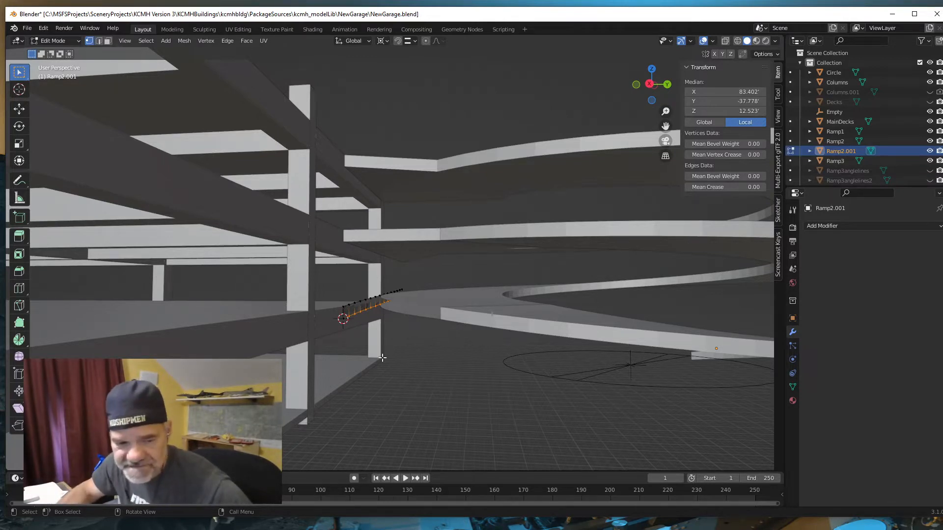
key(s)
key(z)
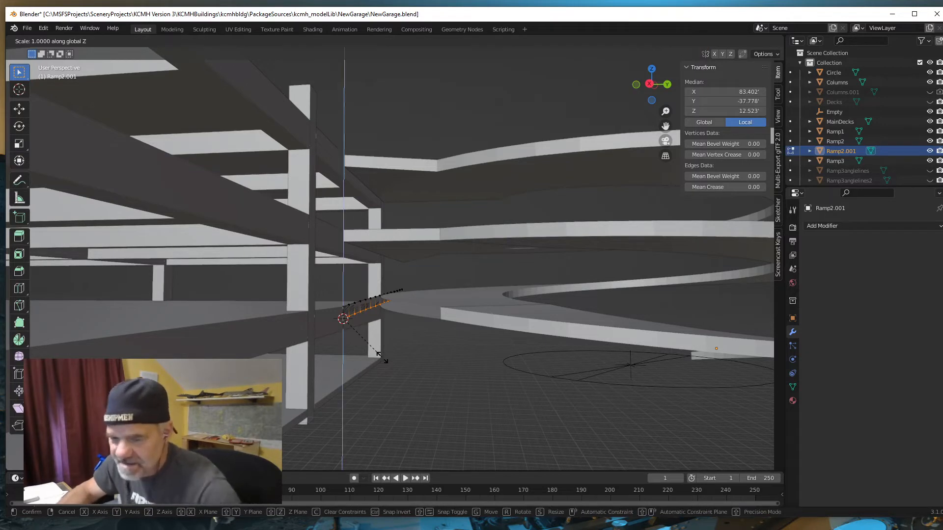
text(0)
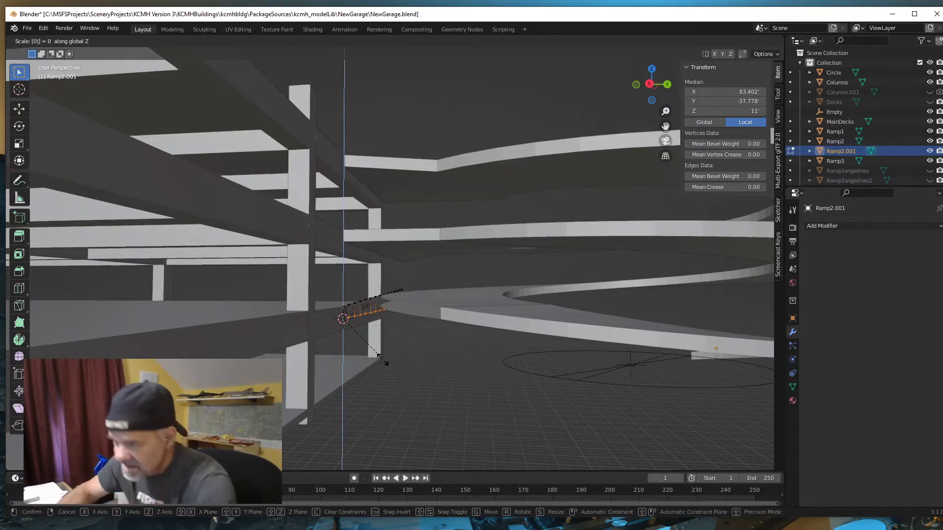
key(Return)
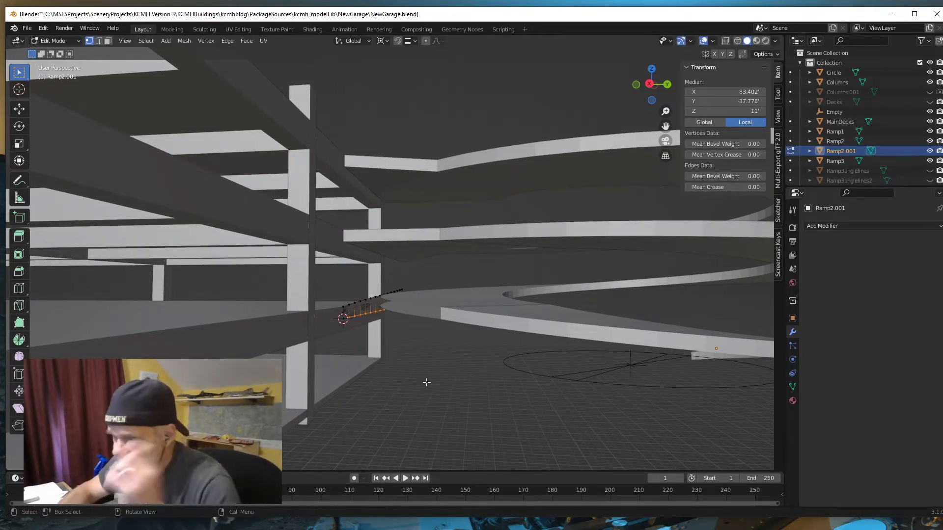
Snap the 3D cursor to the top vertex at the lower end of the Ramp2.001 strip
middle_drag(439, 395, 431, 387)
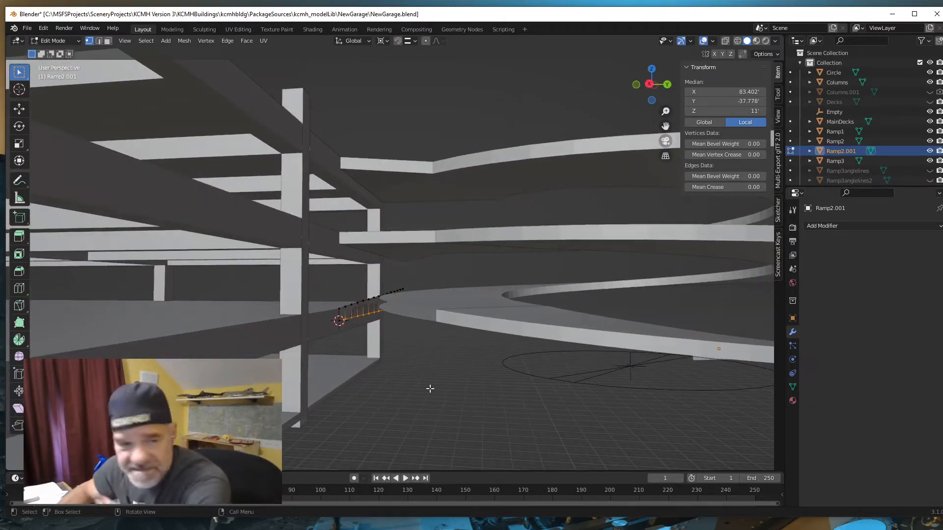
click(339, 308)
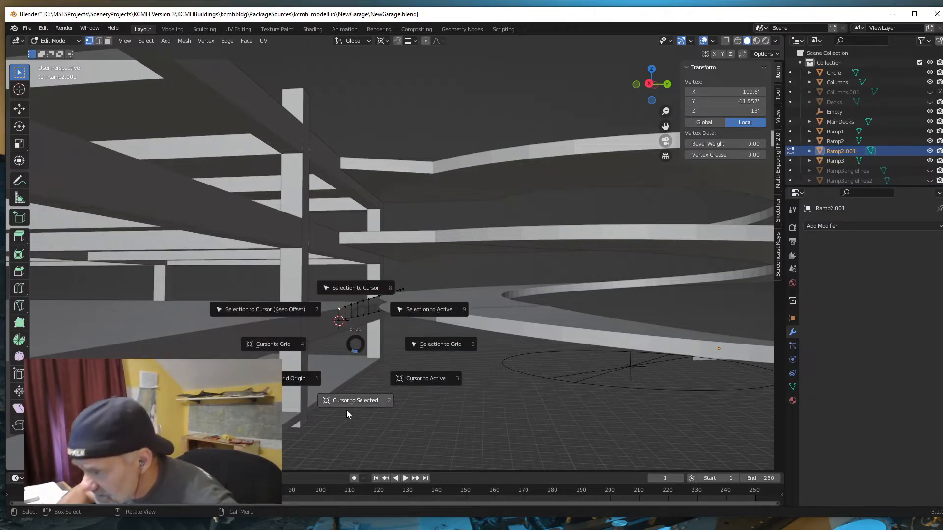
click(351, 401)
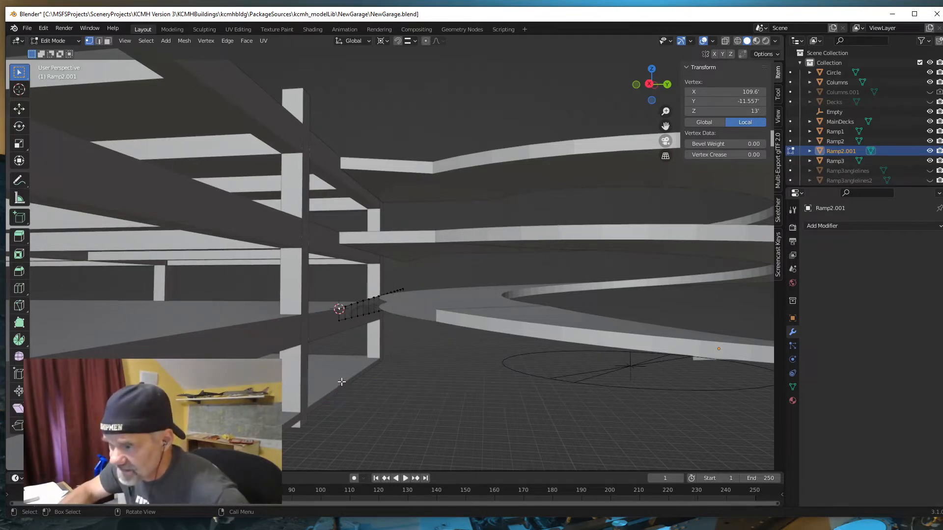
Select the whole top row of vertices of the Ramp2.001 strip and scale it to 0 along global Z about the 3D cursor
click(342, 309)
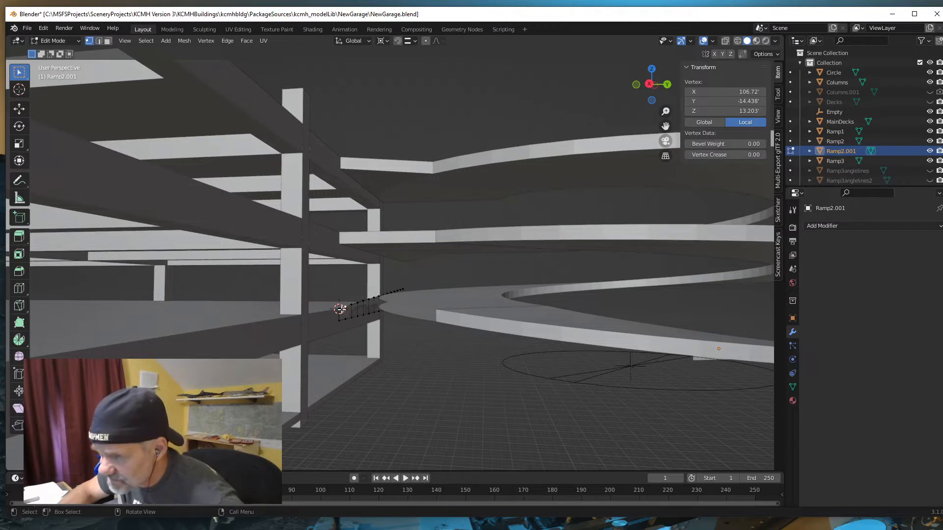
drag(340, 309, 414, 271)
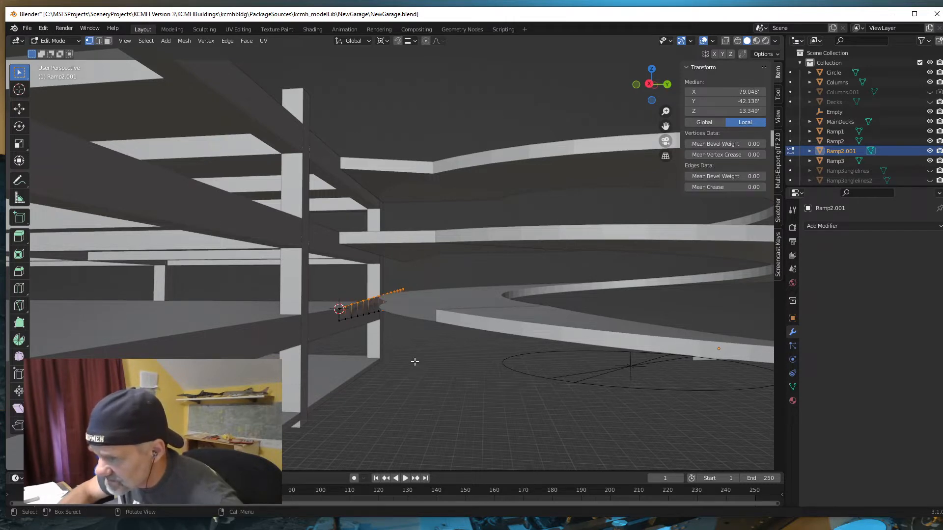
click(343, 309)
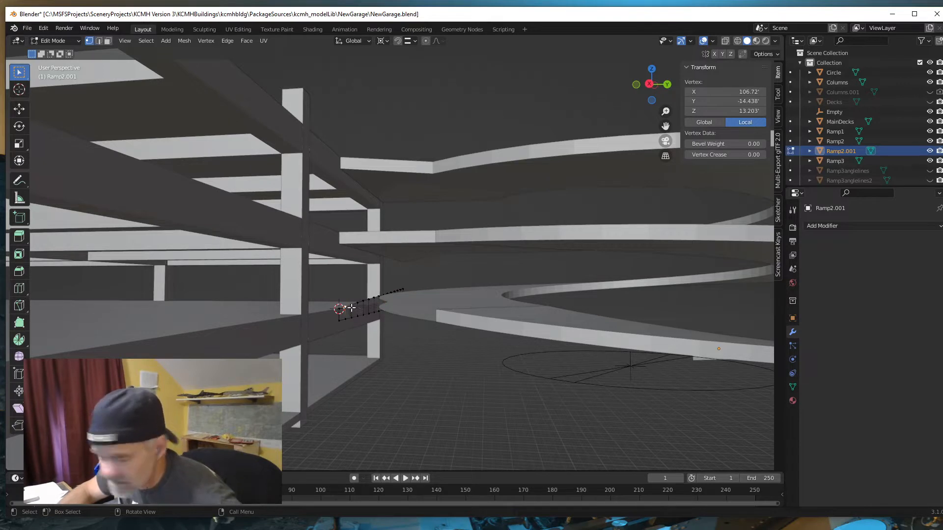
shift+drag(349, 294, 417, 278)
middle_drag(423, 408, 404, 370)
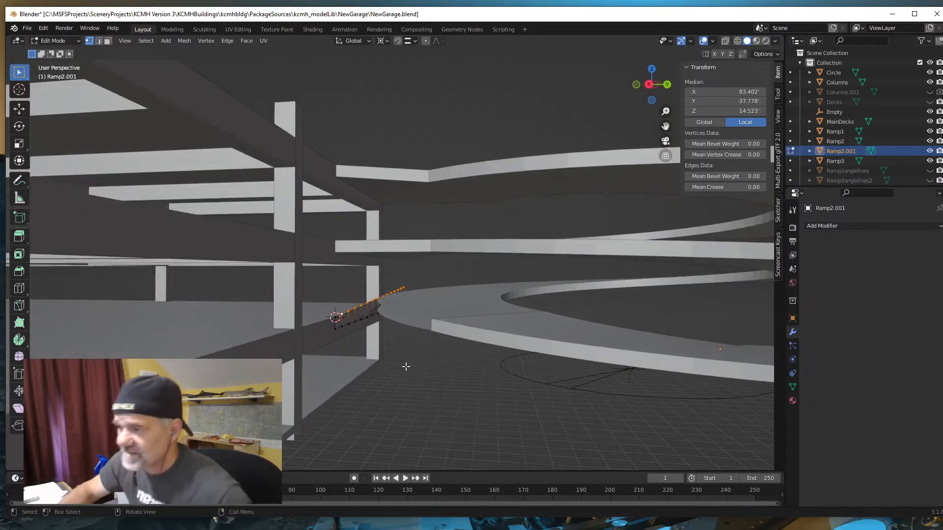
key(s)
text(z)
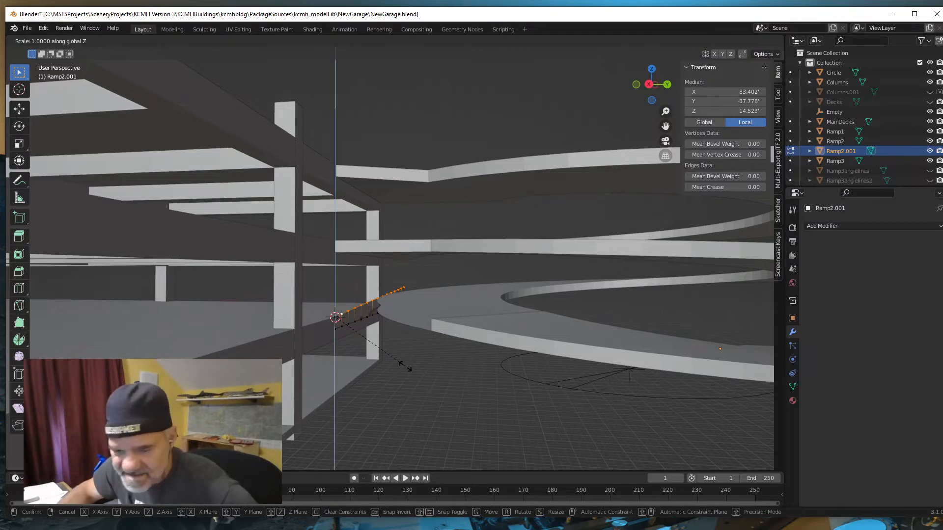
text(0)
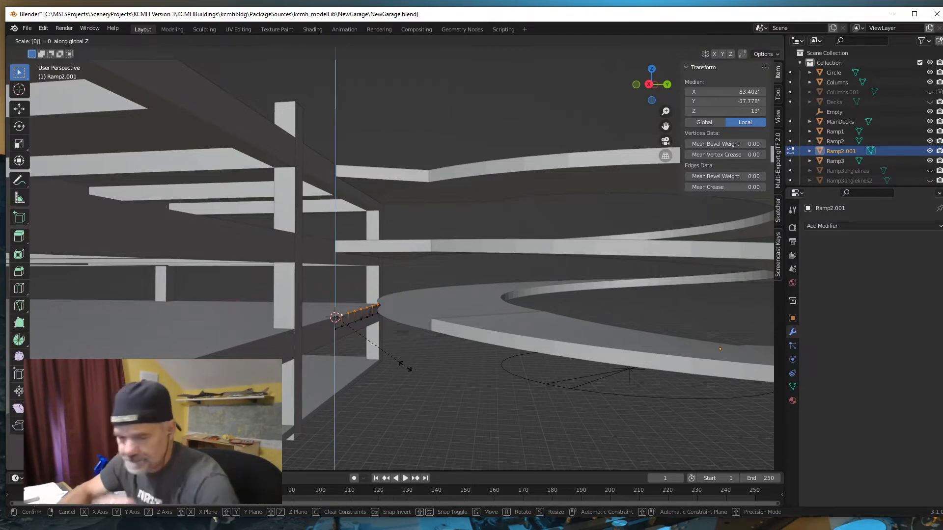
key(Return)
Return to Object Mode, join the Ramp2.001 strip into Ramp2, and open the combined Ramp2 mesh in Edit Mode
middle_drag(406, 372, 415, 380)
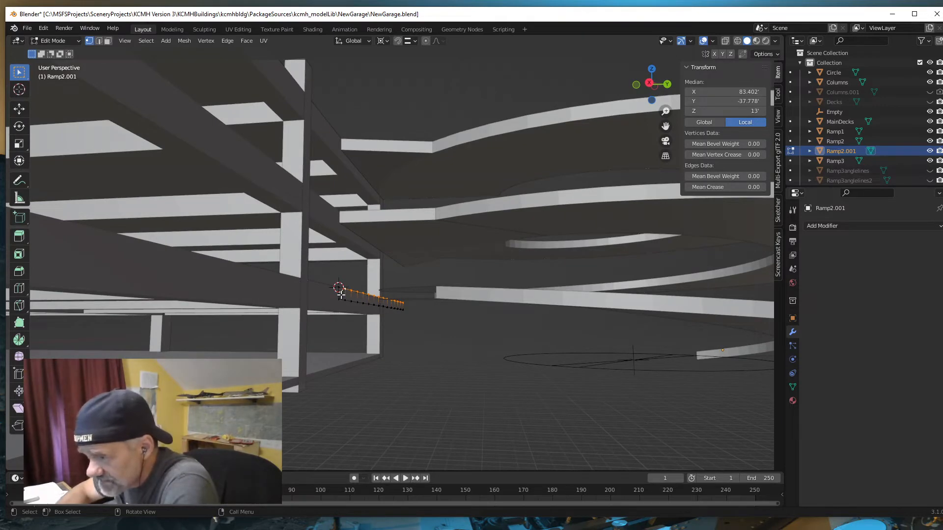
middle_drag(412, 355, 262, 361)
middle_drag(394, 279, 275, 285)
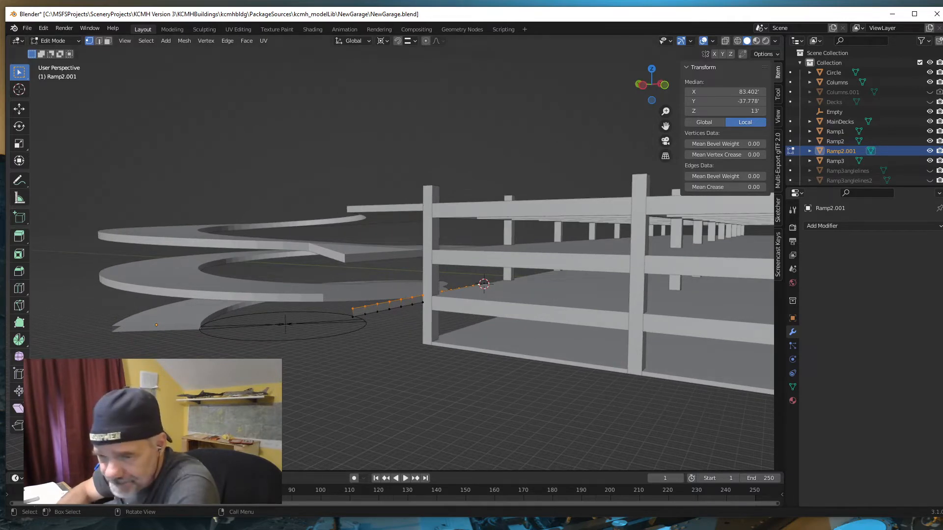
middle_drag(411, 384, 414, 385)
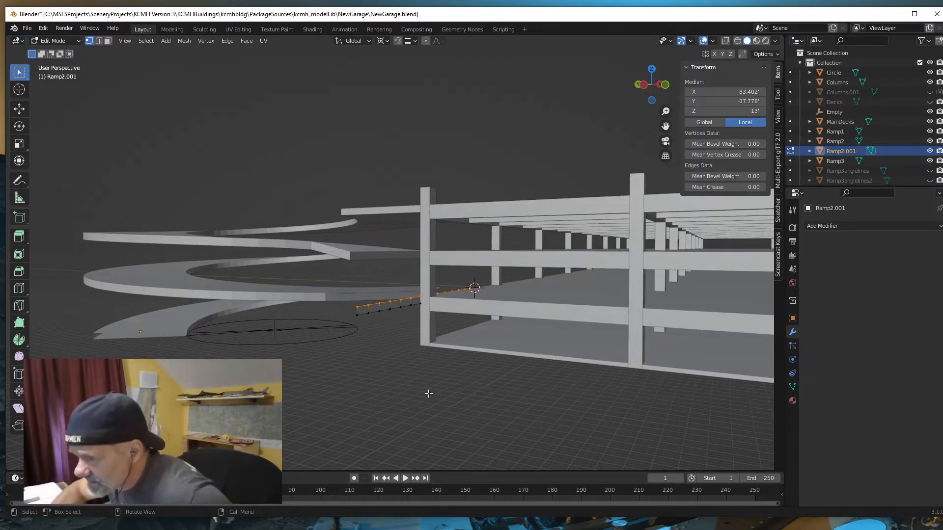
key(Tab)
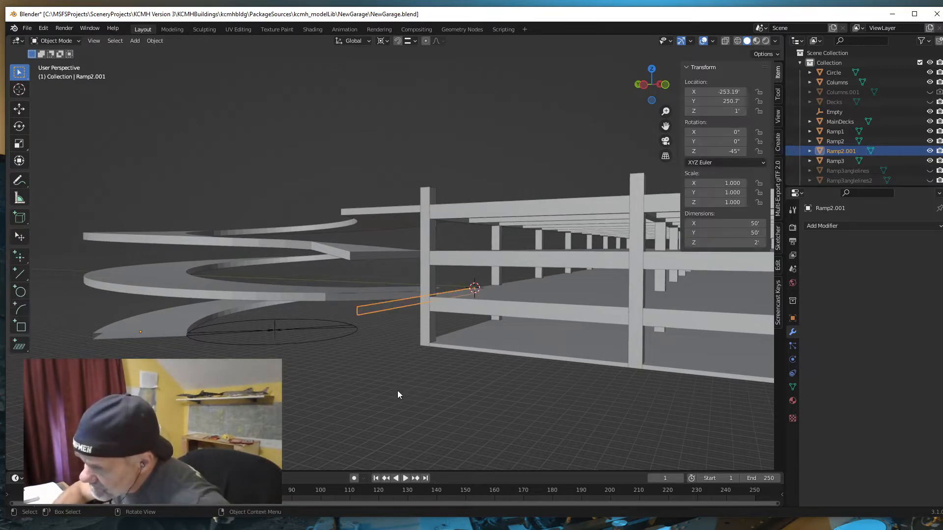
middle_drag(381, 320, 393, 348)
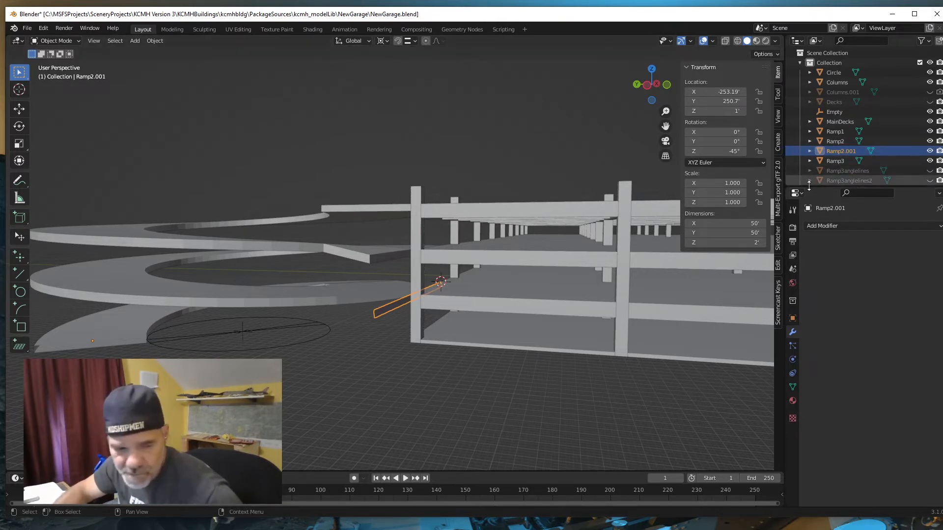
ctrl+click(833, 141)
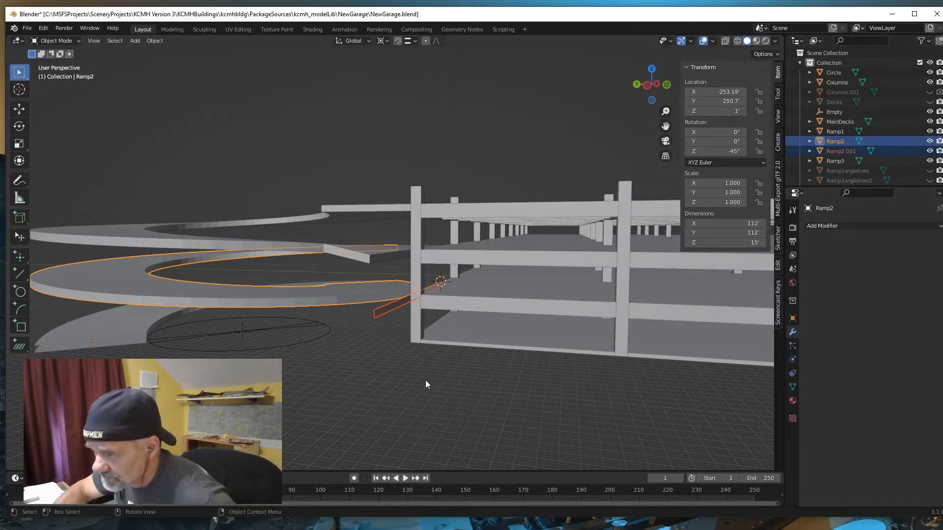
middle_drag(425, 384, 386, 385)
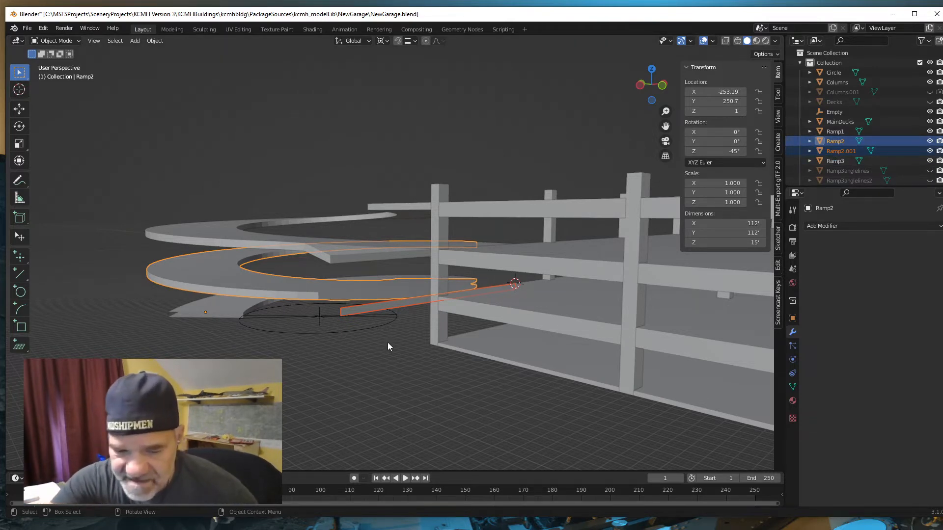
key(ctrl+j)
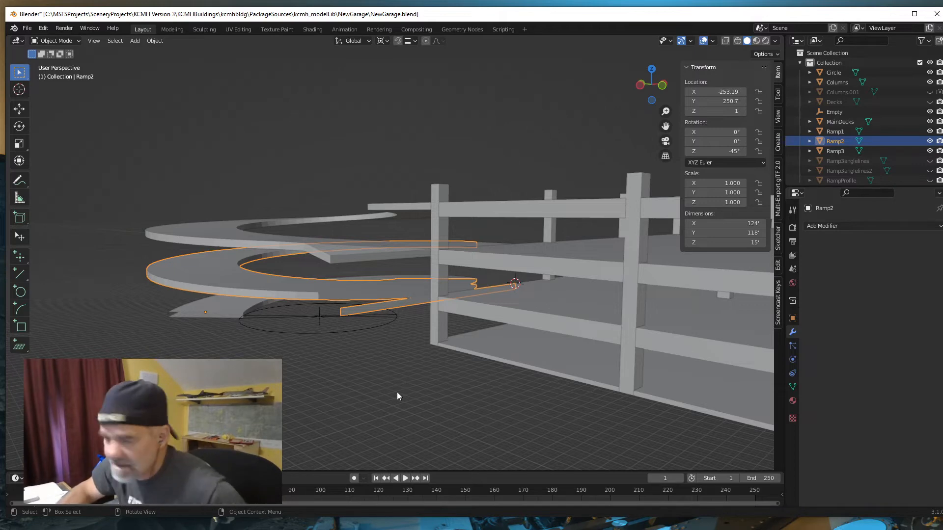
key(Tab)
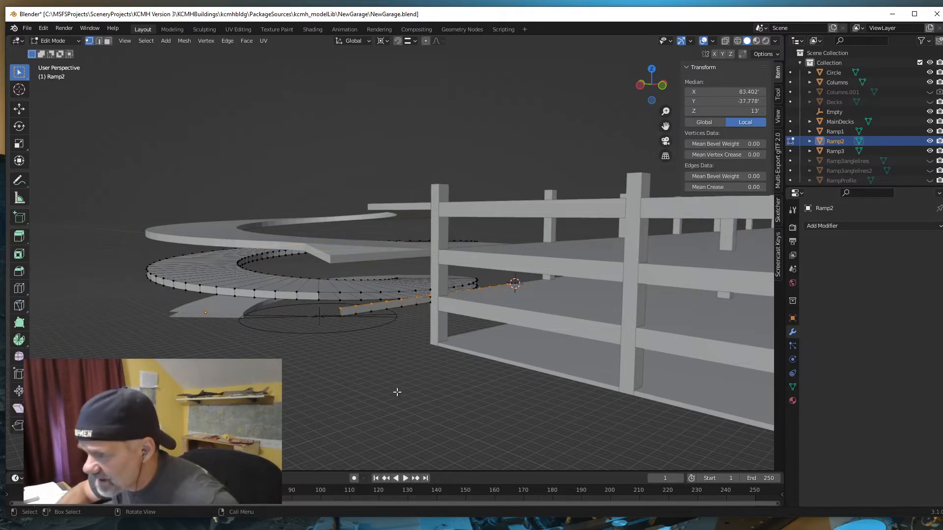
Examine from several angles how the levelled strip lines up with Ramp2's open outer edge and the garage corner column
middle_drag(381, 393, 414, 421)
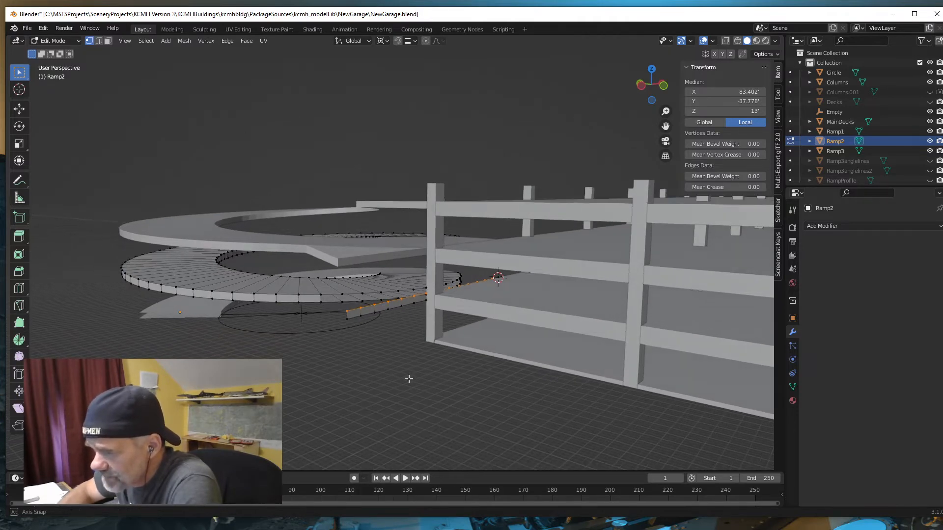
middle_drag(413, 378, 450, 369)
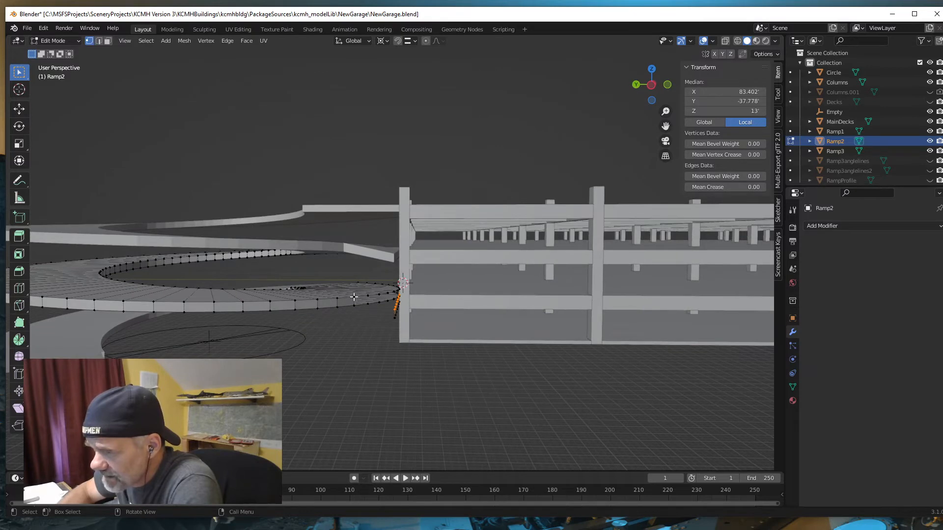
middle_drag(427, 337, 387, 331)
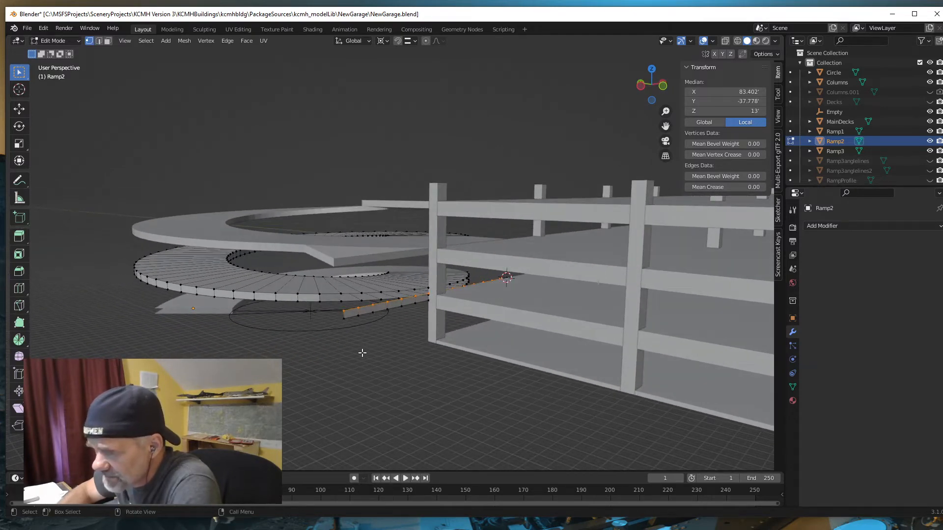
middle_drag(317, 383, 328, 407)
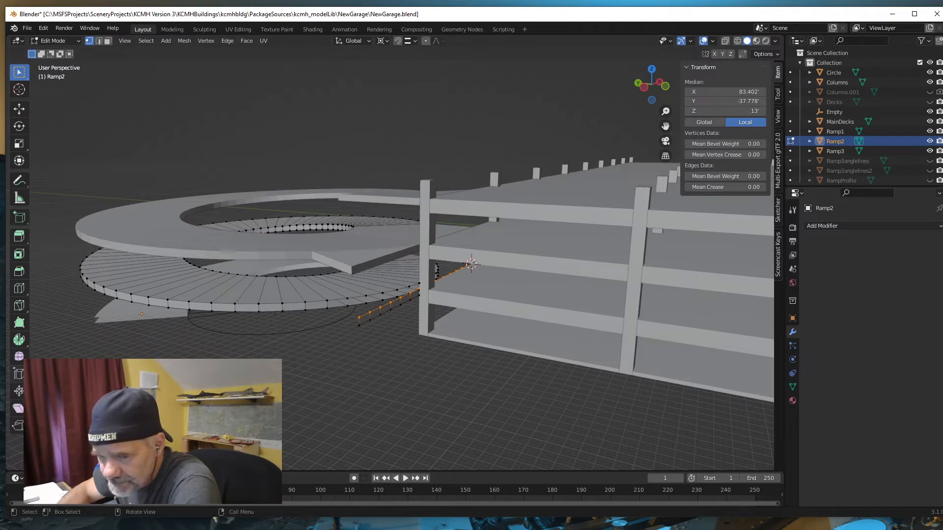
middle_drag(400, 401, 420, 399)
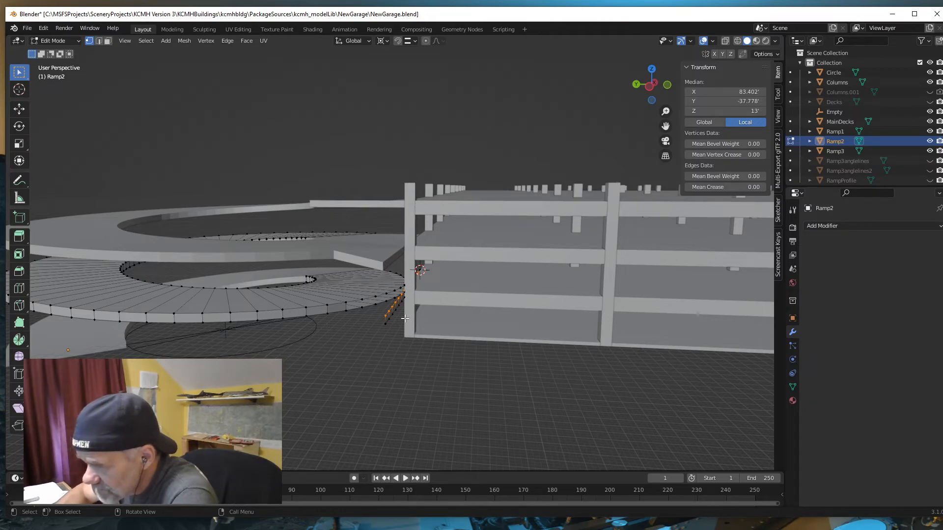
middle_drag(405, 318, 376, 370)
scroll(396, 348, down, 5)
scroll(392, 343, up, 3)
scroll(393, 342, up, 6)
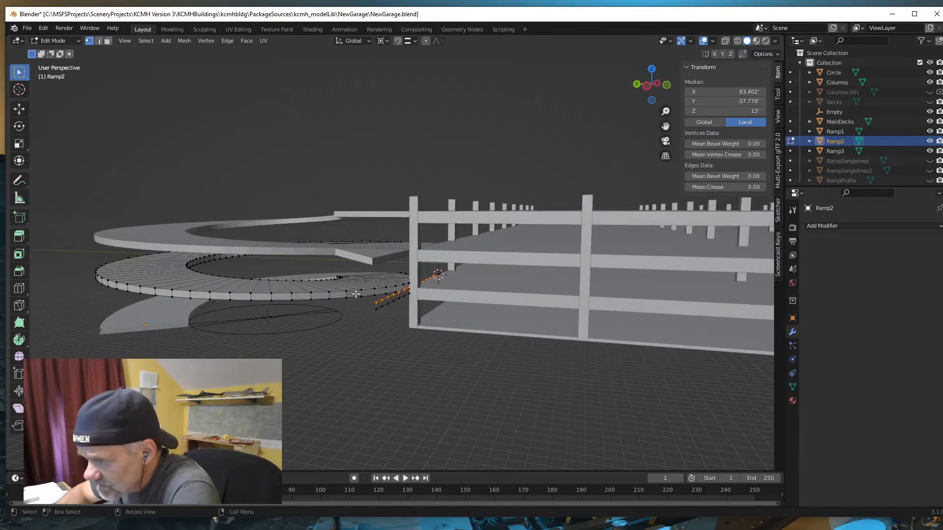
middle_drag(373, 335, 366, 262)
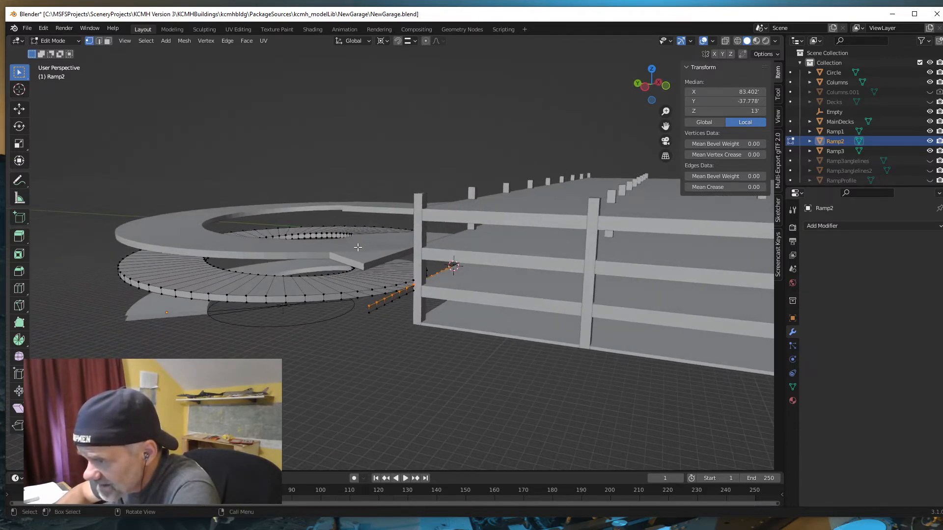
middle_drag(399, 313, 388, 284)
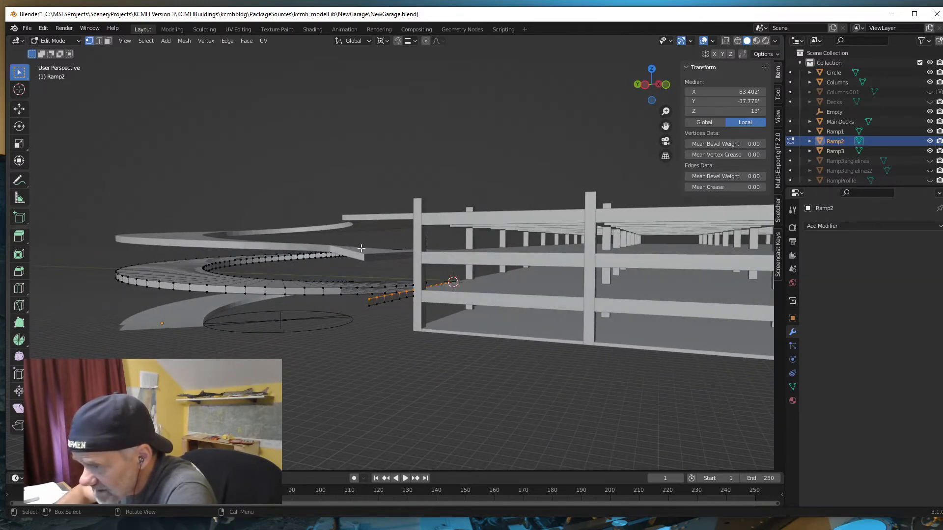
Create an edge from a top vertex on Ramp2's outer edge to the levelled strip's top vertex beside the garage corner column
middle_drag(361, 249, 374, 286)
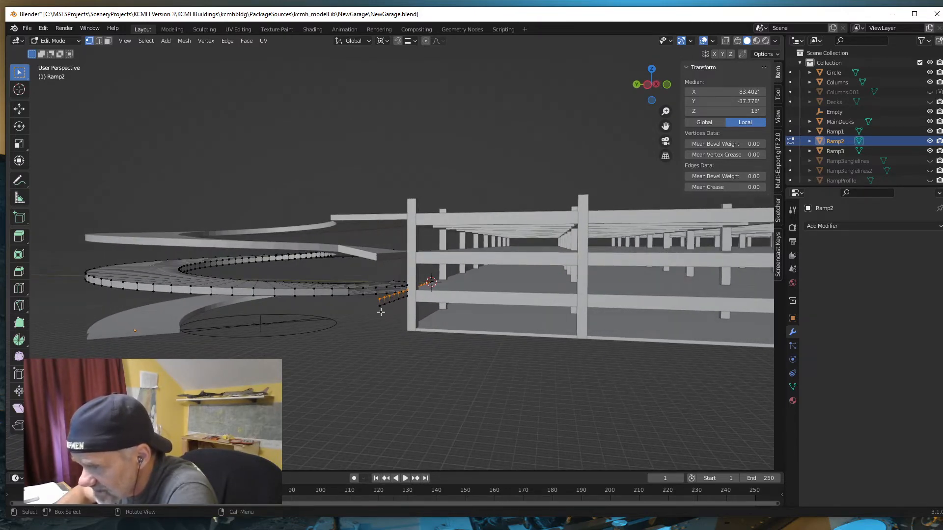
middle_drag(378, 311, 416, 324)
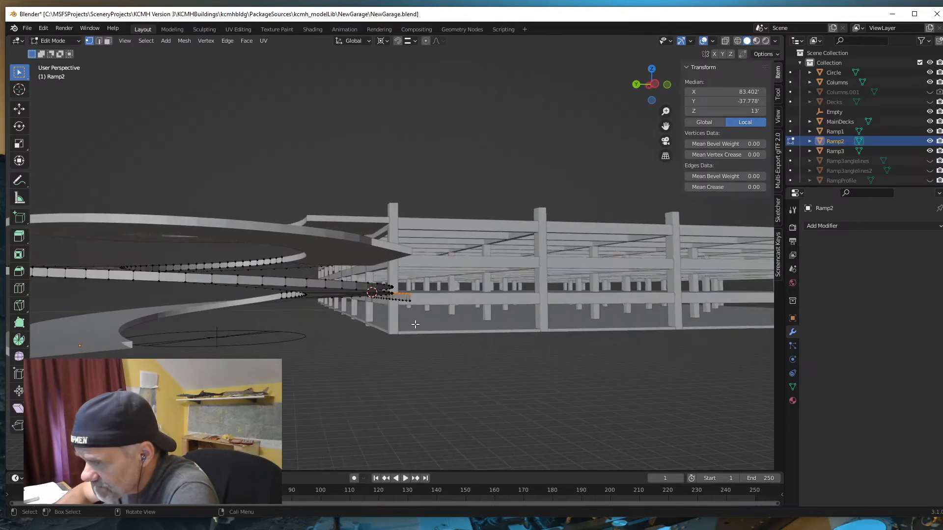
scroll(413, 323, up, 3)
scroll(384, 364, up, 2)
middle_drag(372, 364, 247, 344)
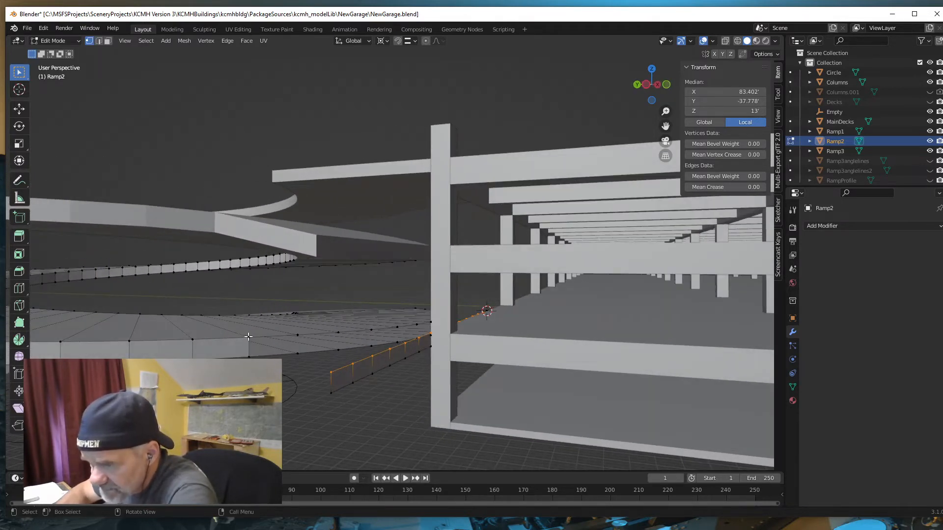
middle_drag(275, 364, 375, 374)
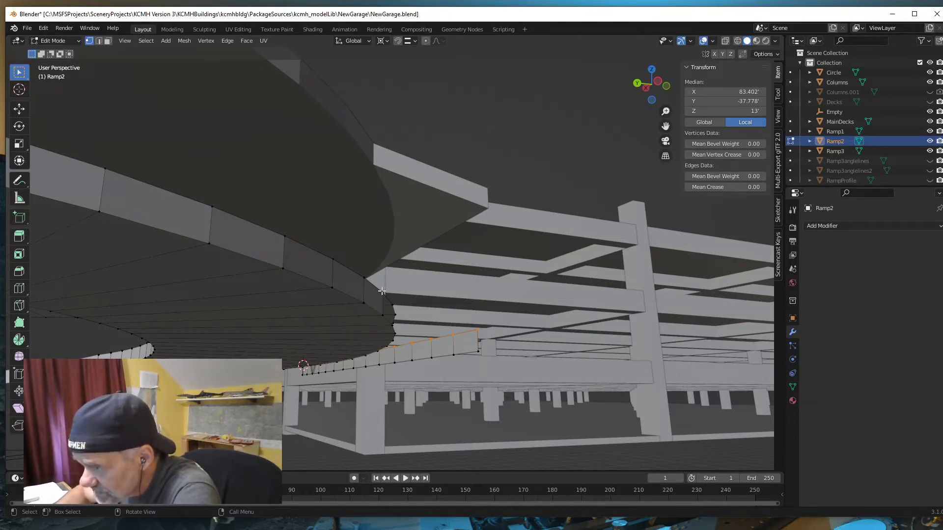
middle_drag(387, 355, 372, 354)
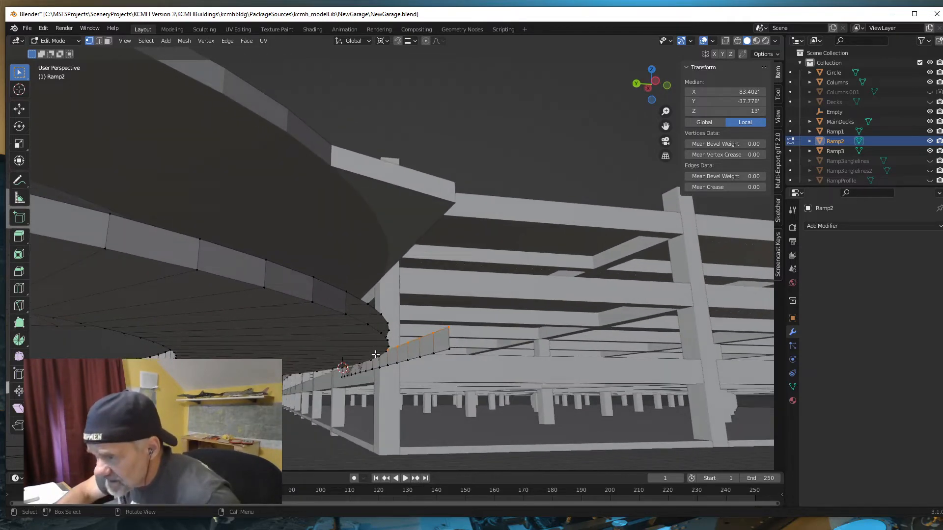
click(346, 291)
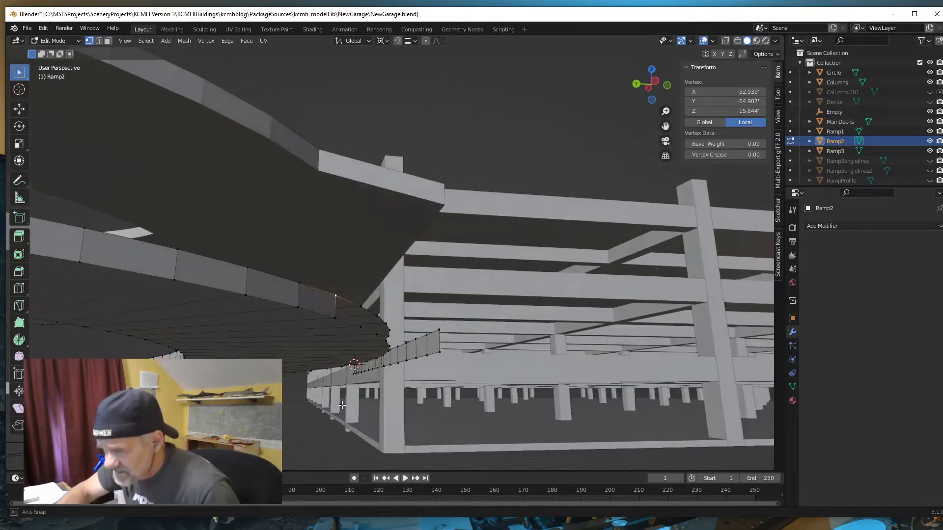
middle_drag(352, 404, 422, 380)
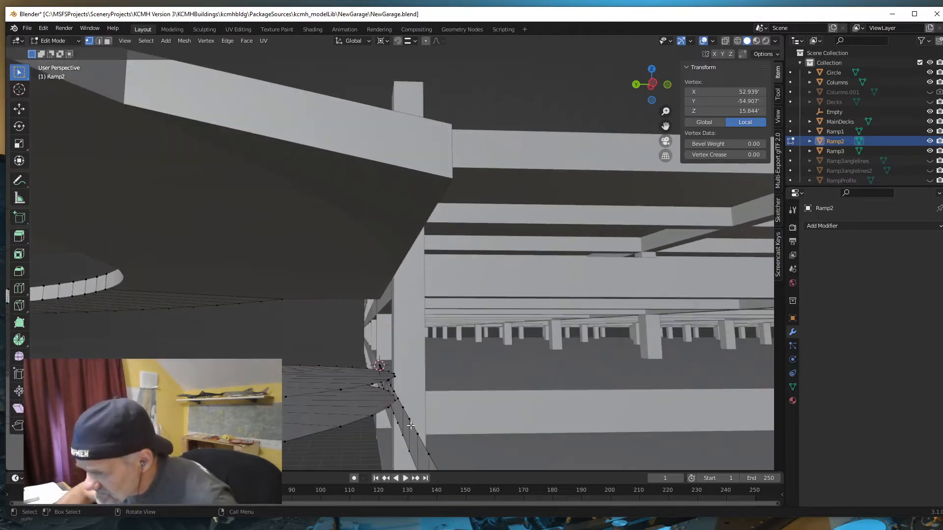
mouse_move(411, 425)
middle_down()
mouse_move(418, 423)
mouse_move(410, 423)
middle_up()
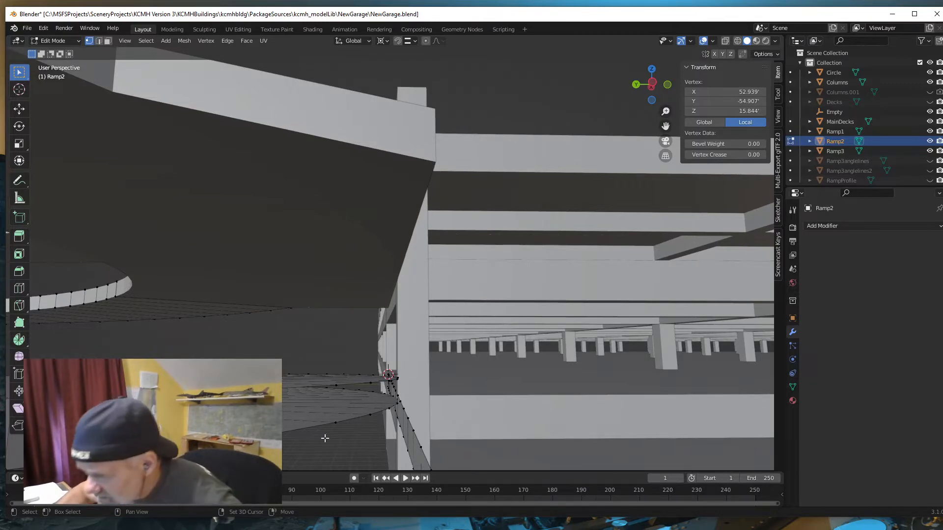
shift+click(398, 396)
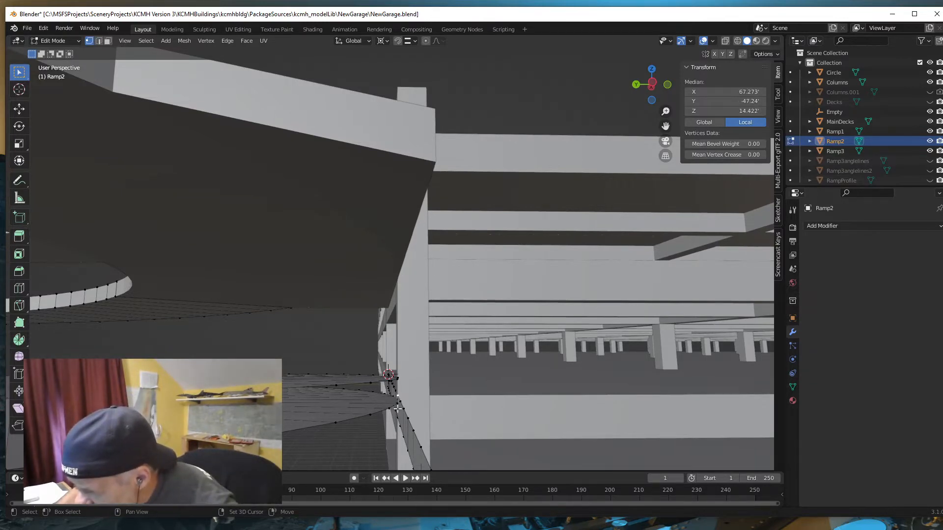
middle_drag(398, 396, 346, 461)
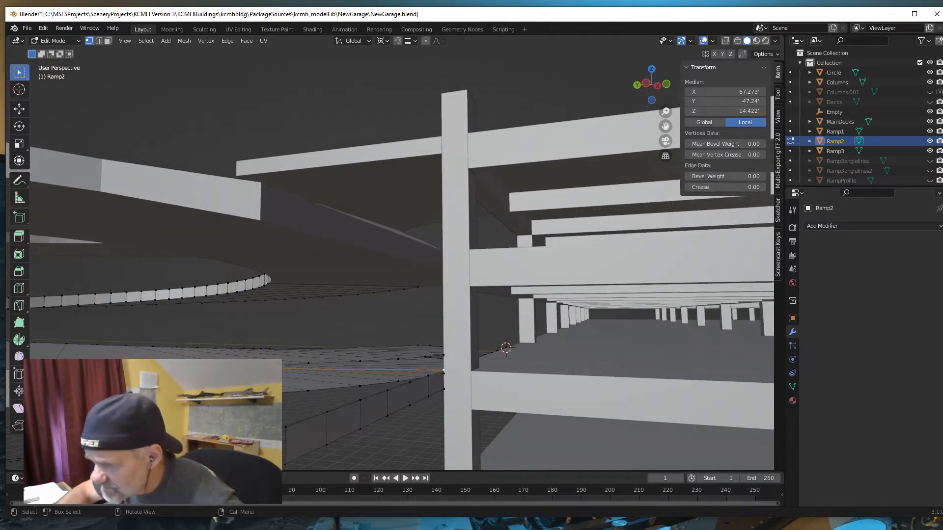
Create the matching lower edge between the bottom vertex of Ramp2's outer edge and the strip's bottom vertex at the corner column
middle_drag(444, 371, 284, 420)
click(254, 370)
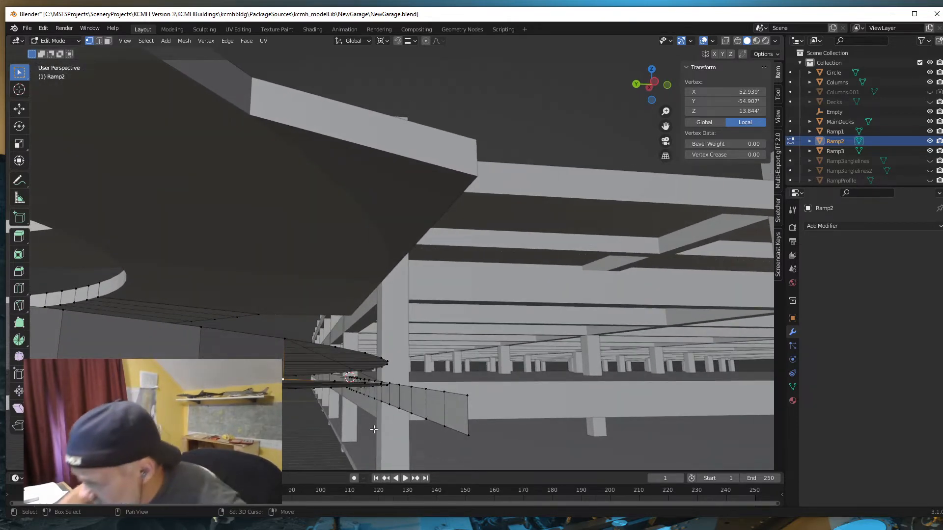
shift+click(381, 402)
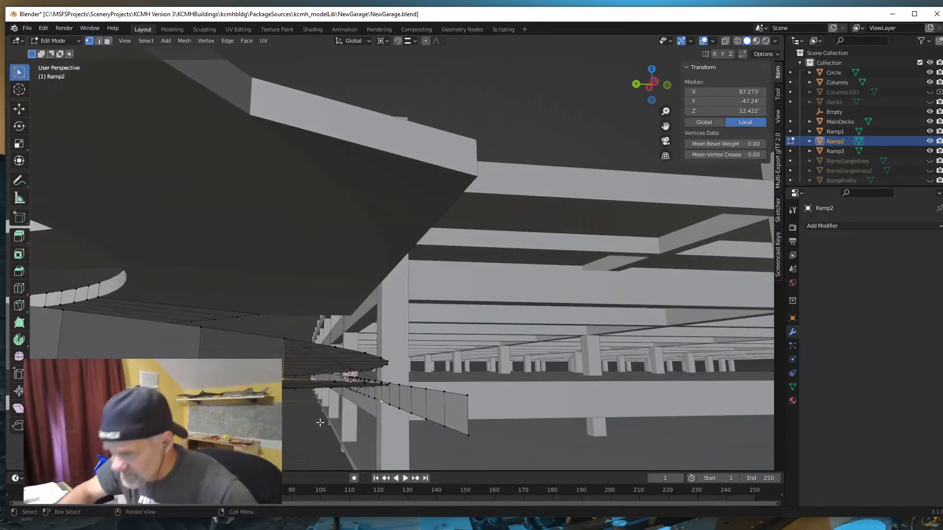
mouse_move(320, 423)
middle_down()
mouse_move(301, 425)
mouse_move(309, 427)
middle_up()
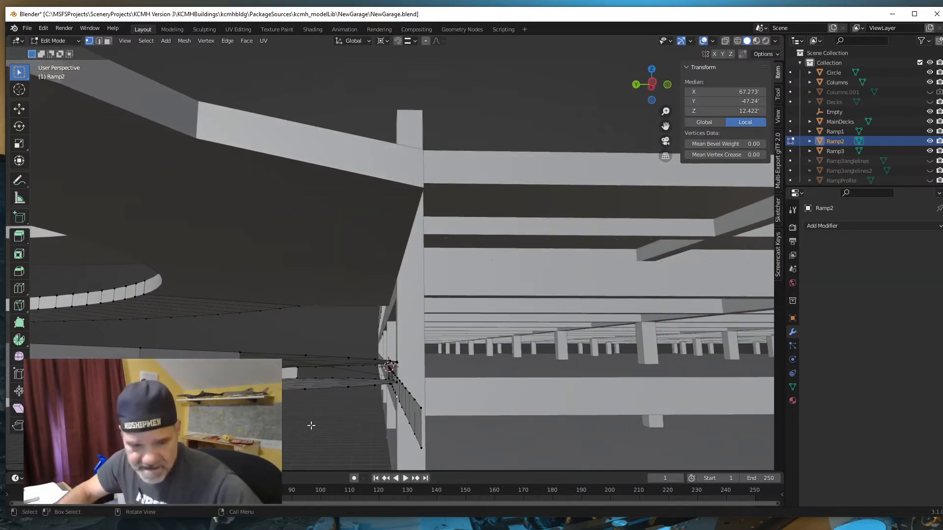
key(f)
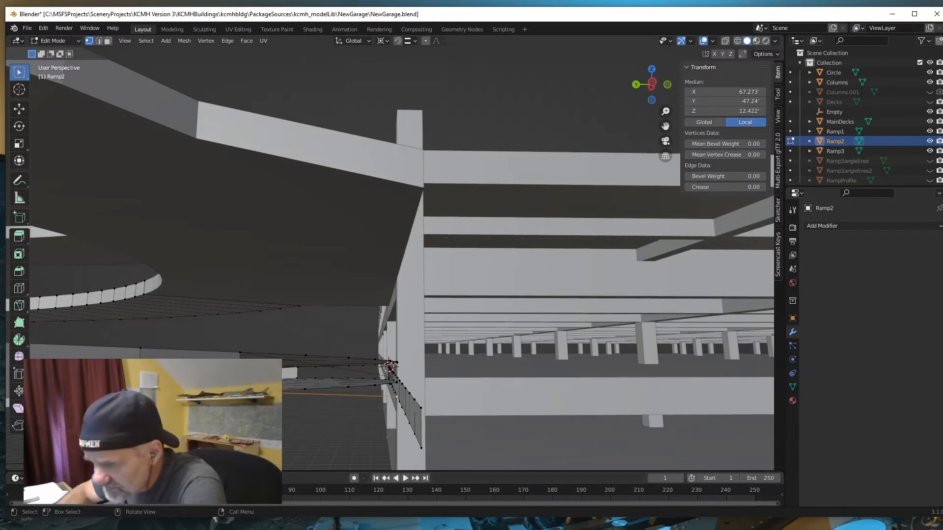
middle_drag(310, 427, 284, 429)
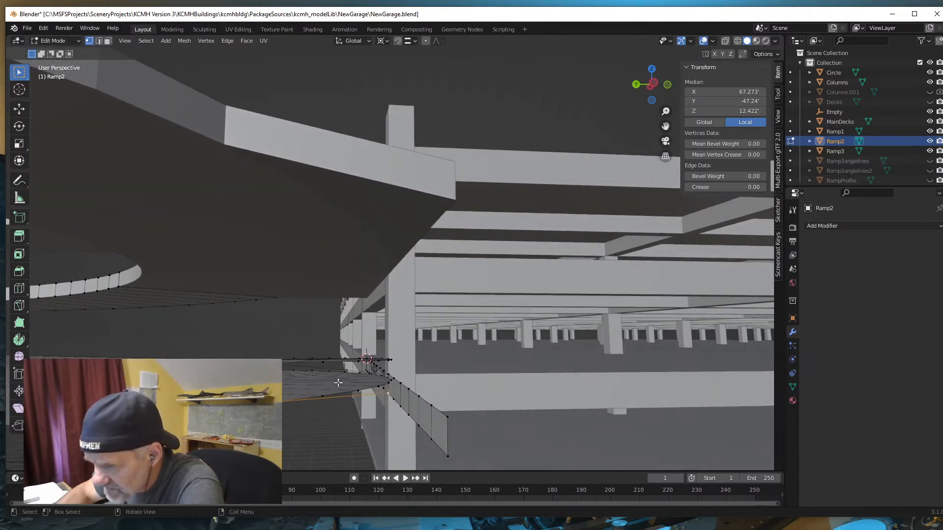
Select the two new connecting edges in edge select mode and separate them from Ramp2 into their own object
middle_drag(381, 383, 328, 418)
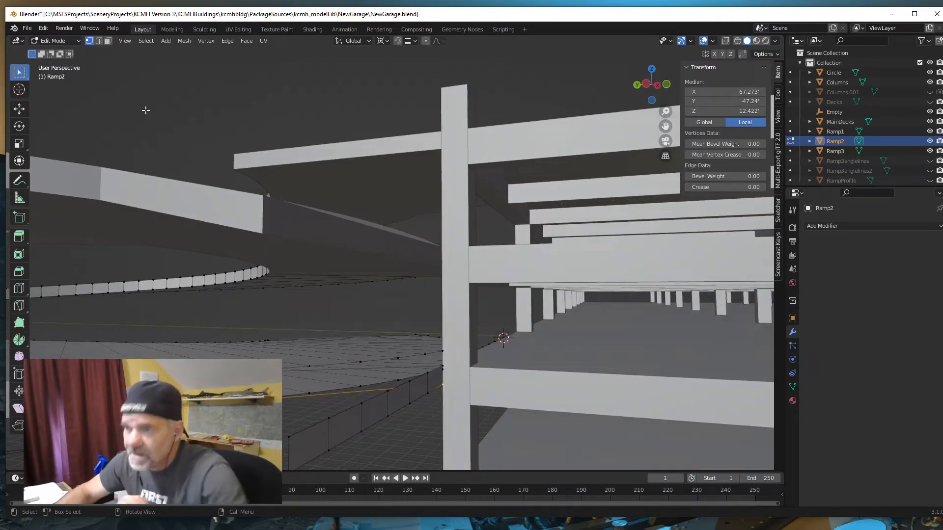
click(99, 41)
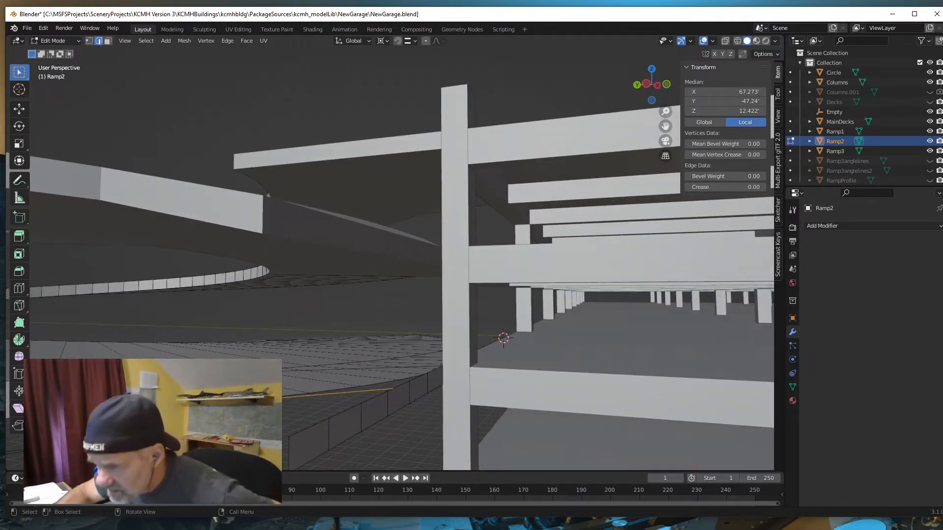
middle_drag(285, 358, 290, 354)
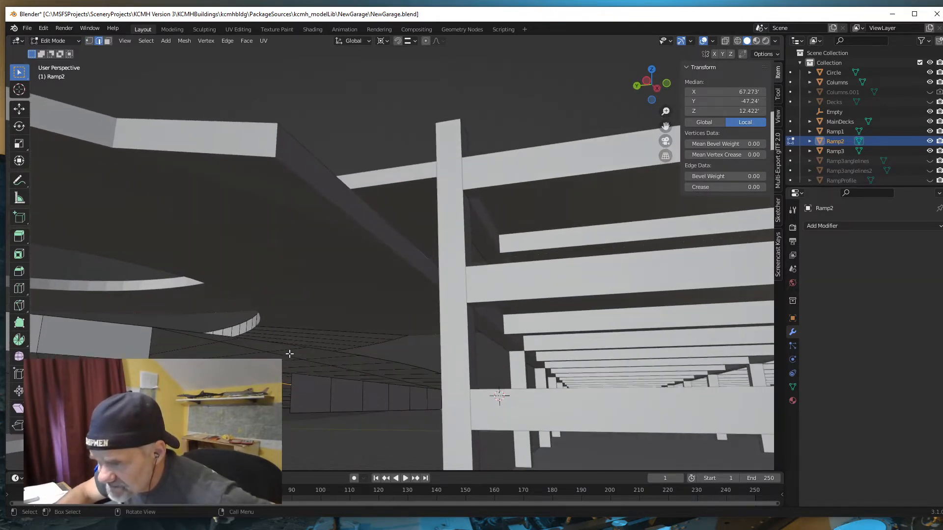
click(286, 359)
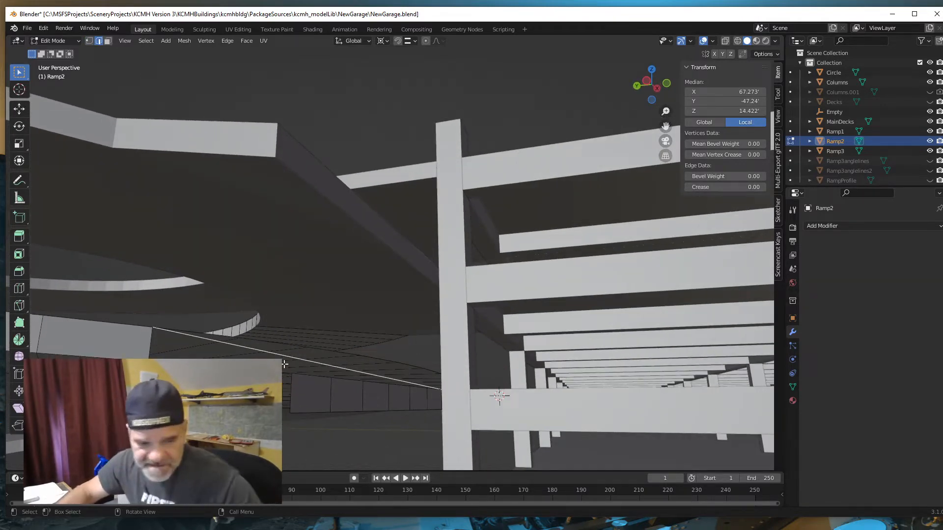
shift+click(499, 396)
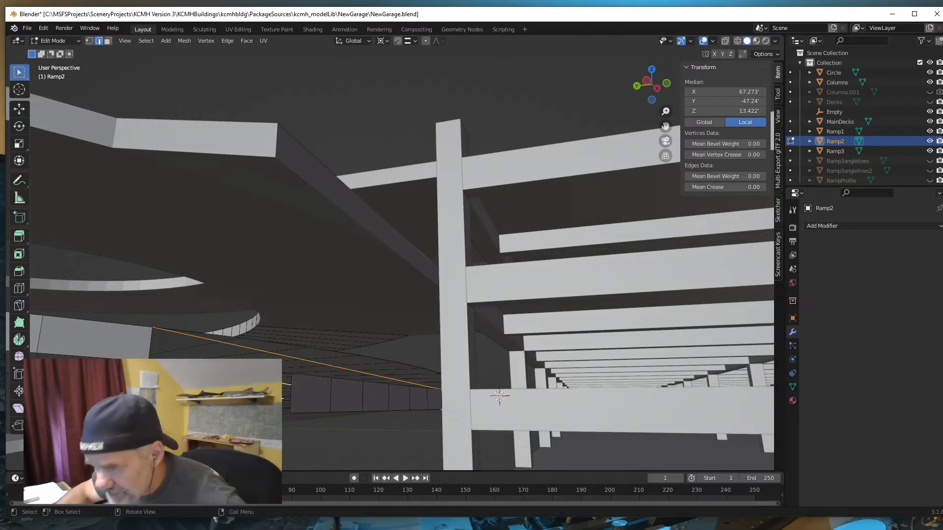
middle_drag(498, 393, 298, 416)
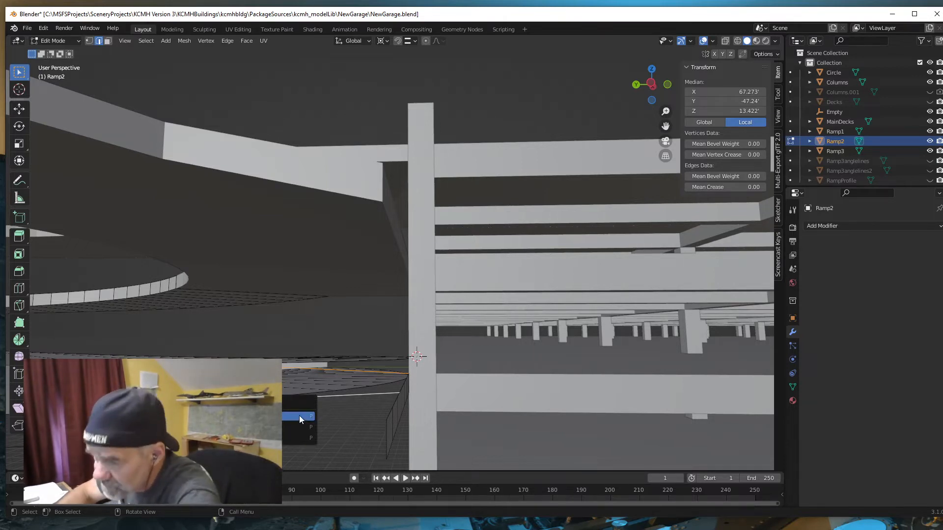
click(299, 415)
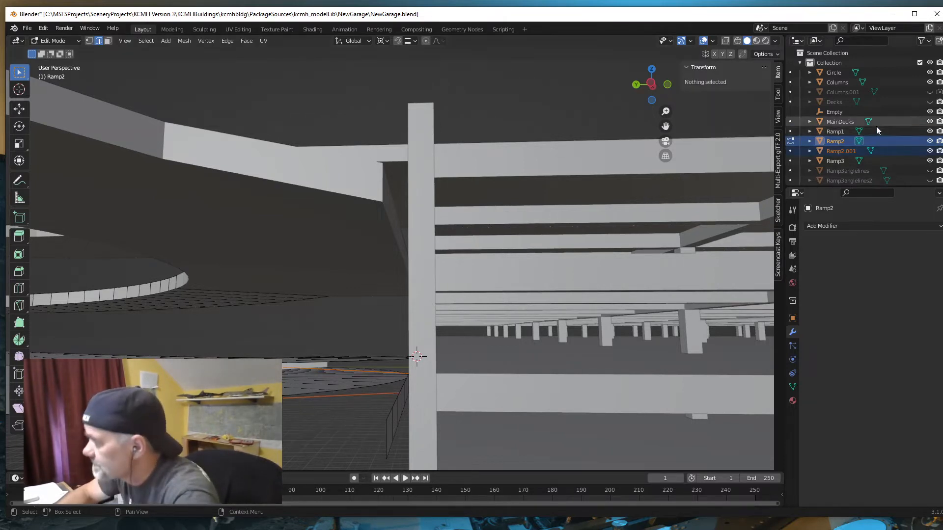
Rename the separated Ramp2.001 object as Ramp2anglelines
scroll(851, 155, down, 1)
double_click(851, 152)
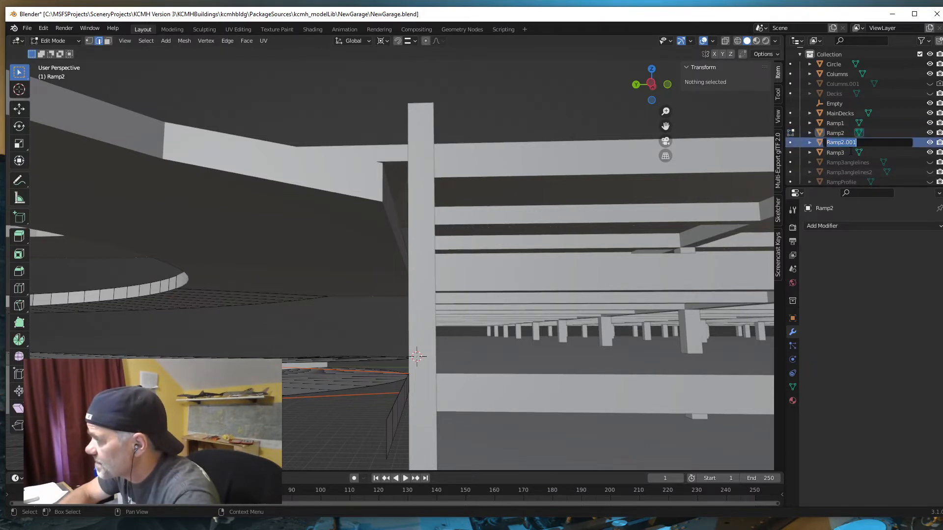
drag(844, 143, 898, 144)
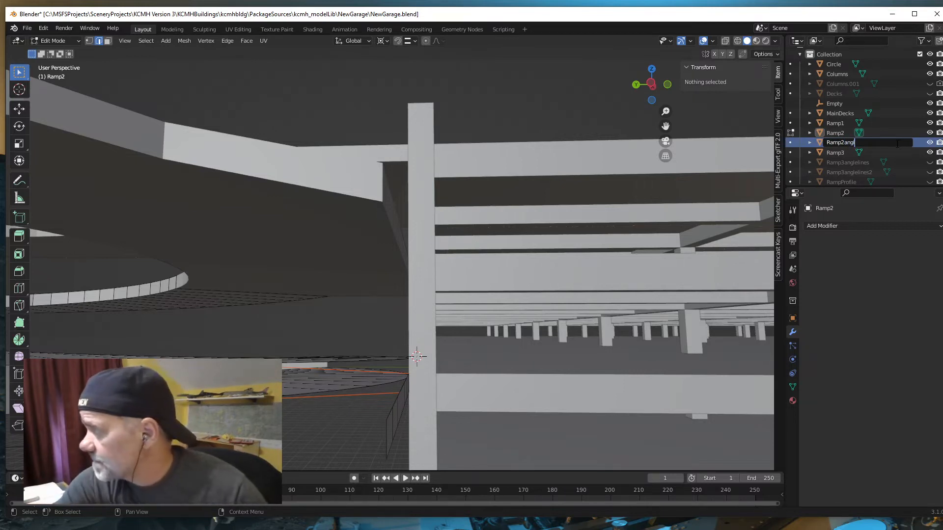
text(angleline)
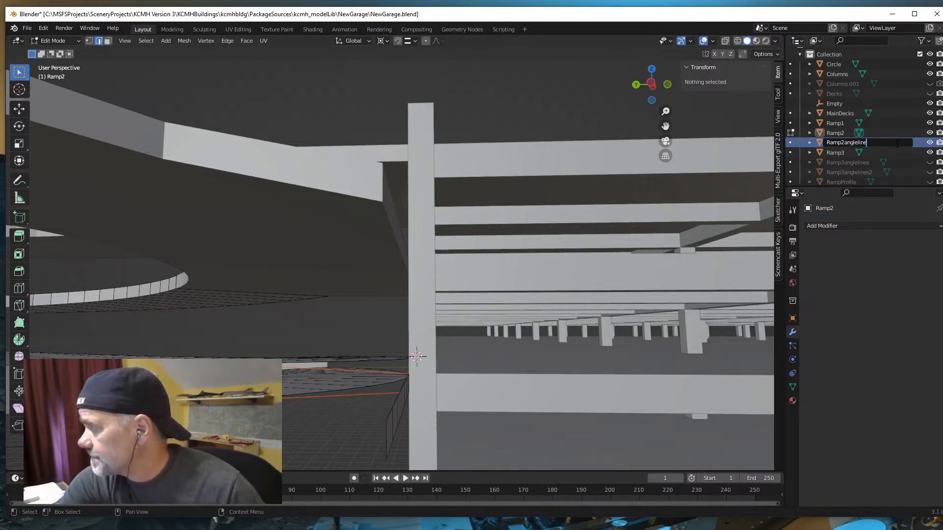
text(s)
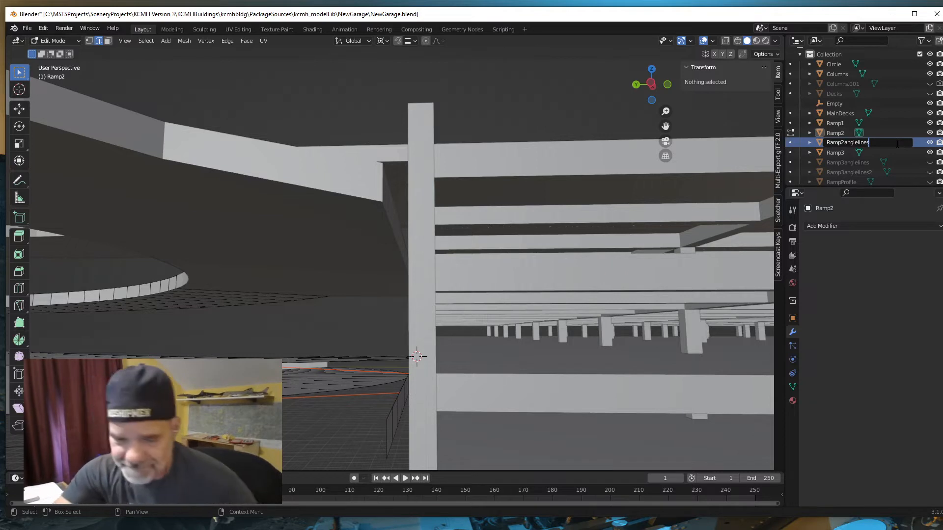
key(Return)
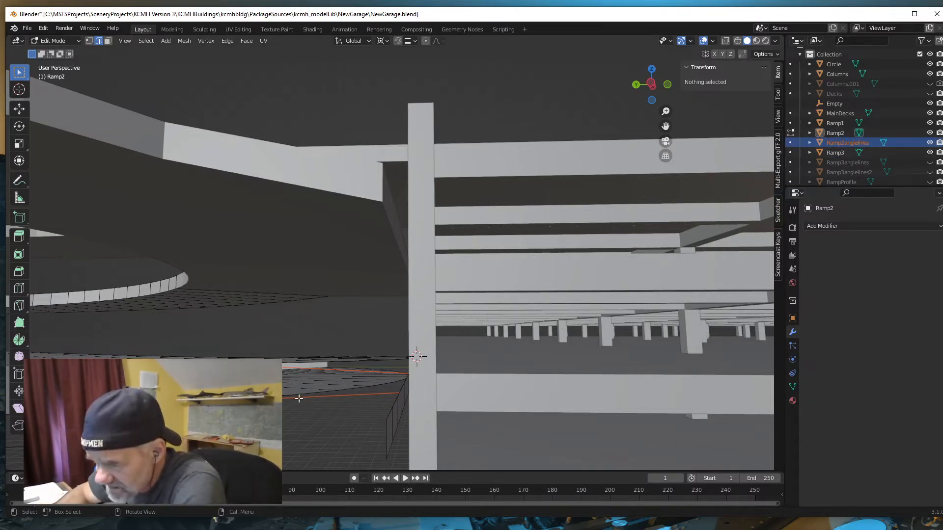
Leave Edit Mode, select only the Ramp2 object, and reopen its mesh in Edit Mode
middle_drag(299, 398, 322, 407)
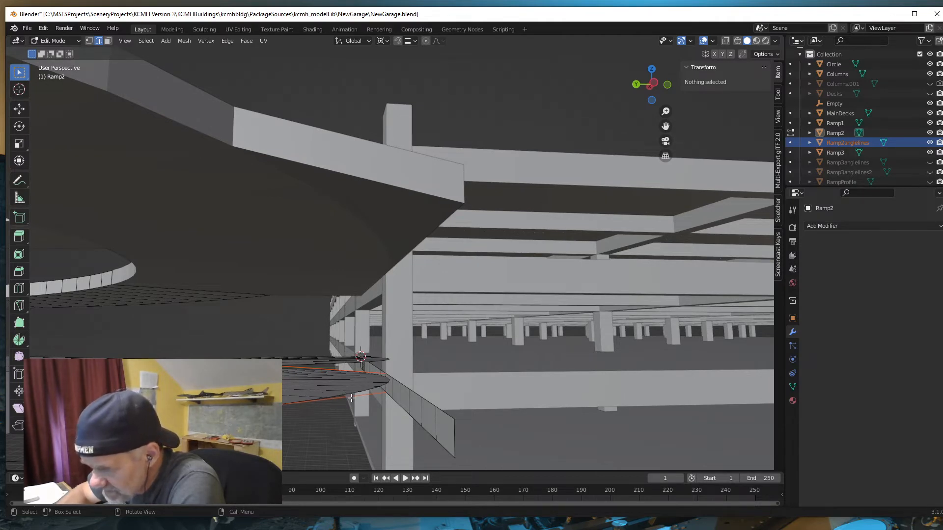
middle_drag(343, 398, 332, 397)
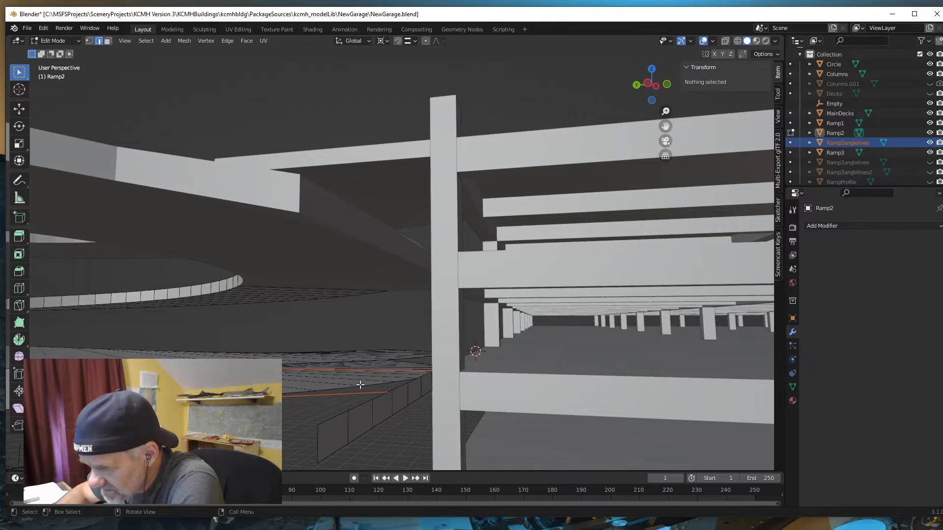
mouse_move(316, 409)
middle_down()
mouse_move(346, 411)
mouse_move(298, 412)
middle_up()
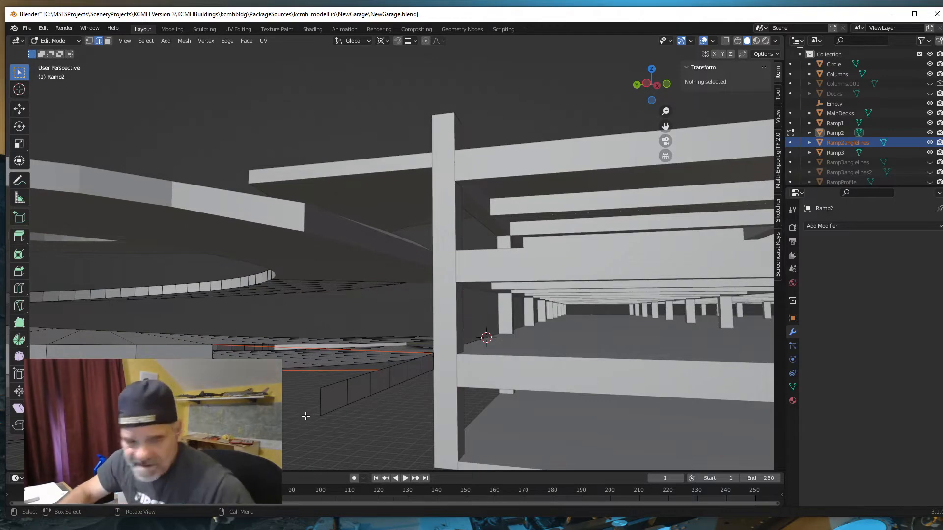
key(Tab)
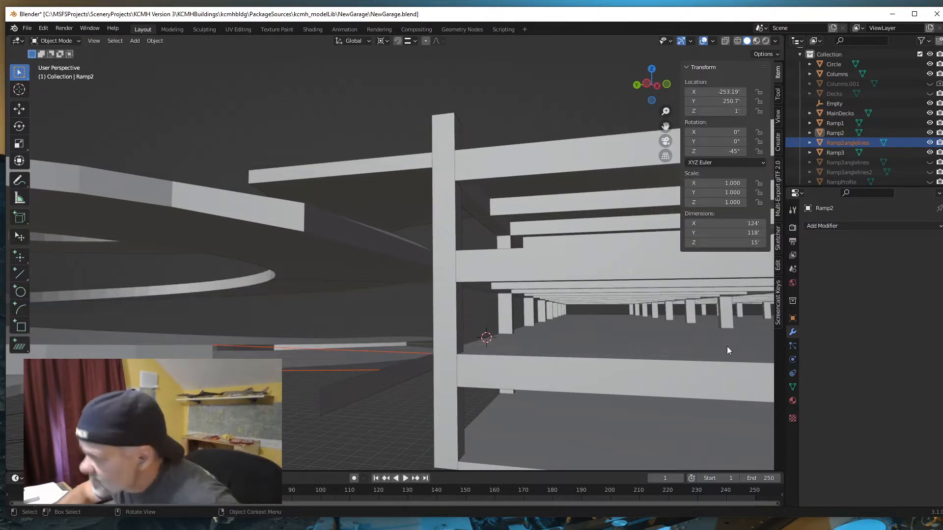
click(835, 133)
key(Tab)
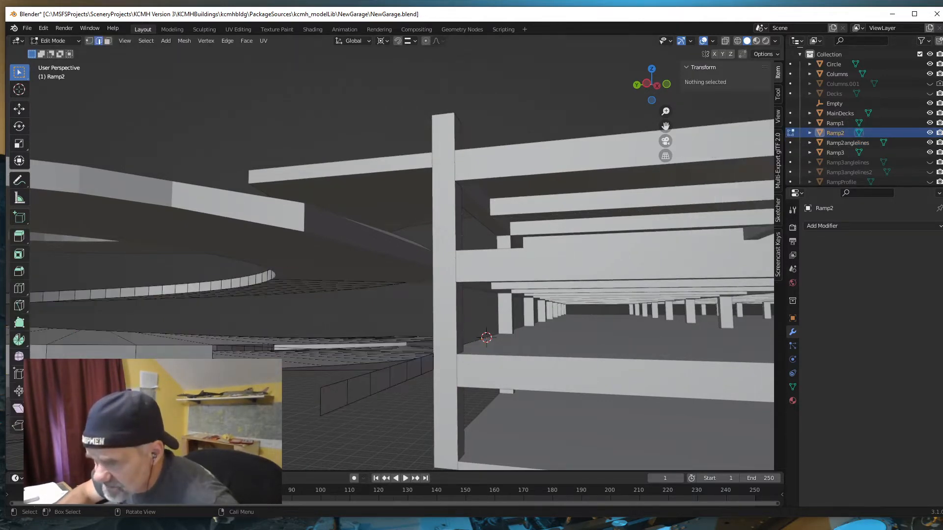
Turn on X-ray display and vertex select mode to work on Ramp2's outer edge and strip beside the corner column
middle_drag(487, 337, 436, 315)
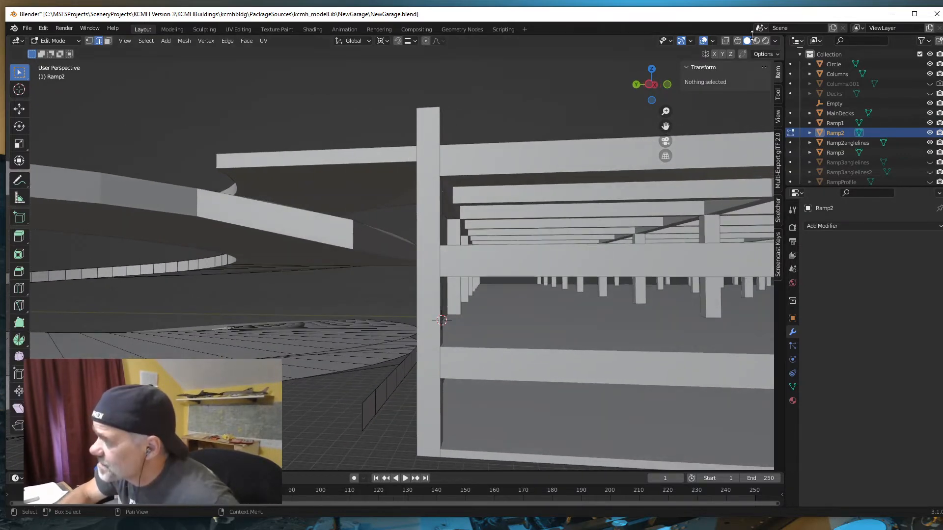
click(725, 41)
middle_drag(312, 332, 250, 236)
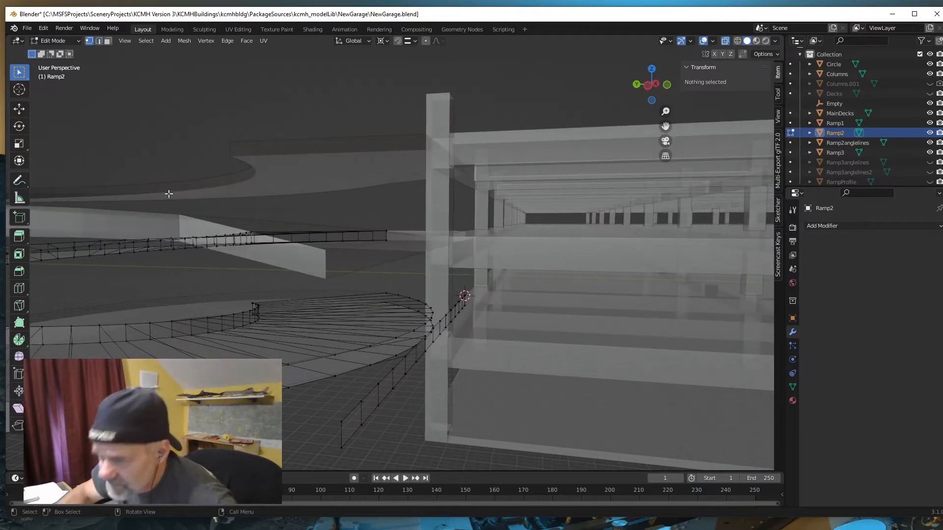
mouse_move(304, 404)
middle_down()
mouse_move(354, 407)
mouse_move(305, 414)
mouse_move(314, 414)
middle_up()
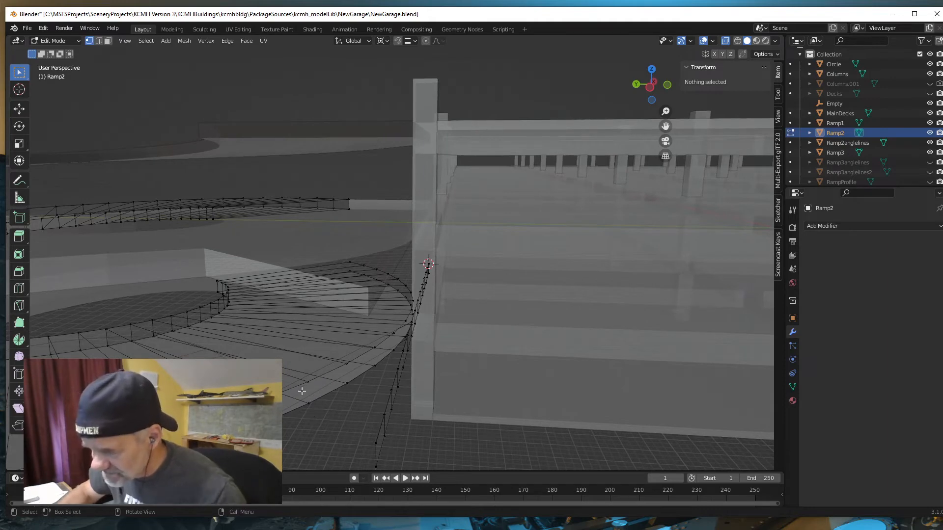
Select an upper vertex on Ramp2's outer edge, and prepare the move with a Median Point pivot and snapping turned on
middle_drag(320, 460, 275, 437)
click(247, 337)
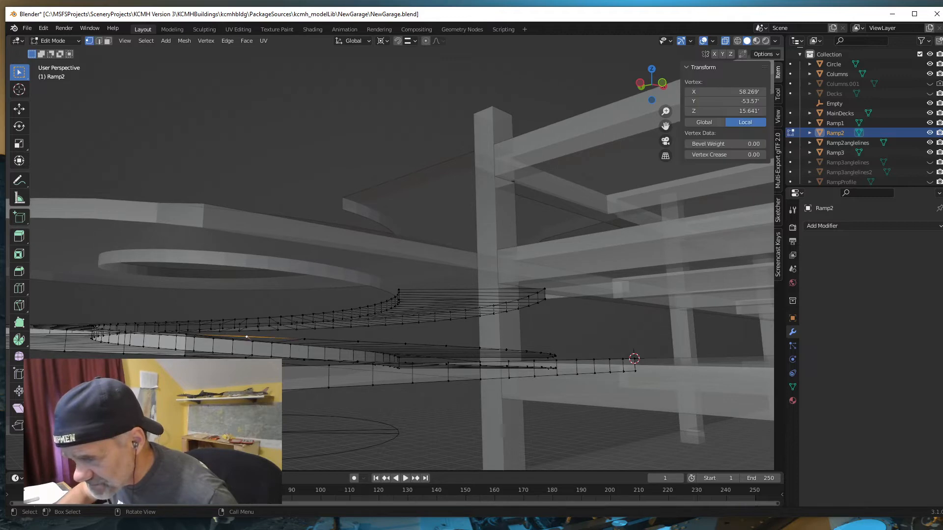
middle_drag(247, 337, 305, 441)
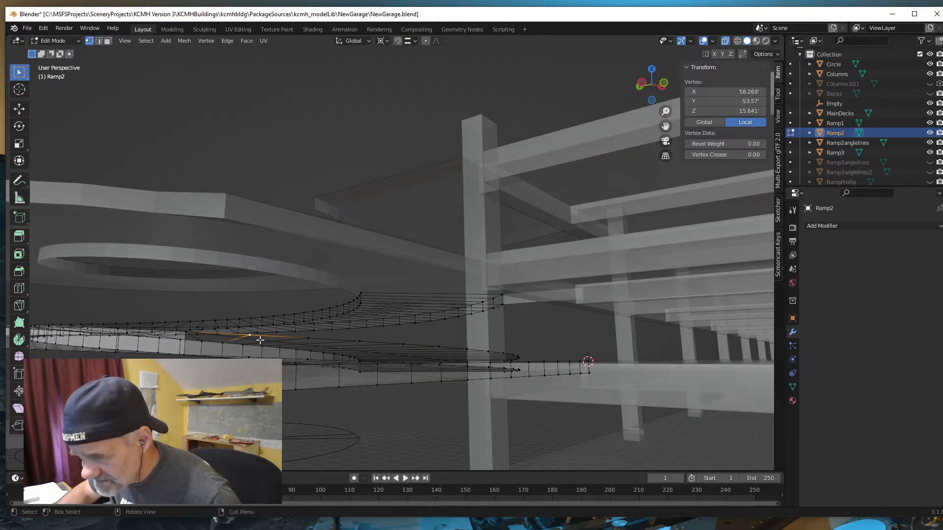
middle_drag(259, 340, 299, 407)
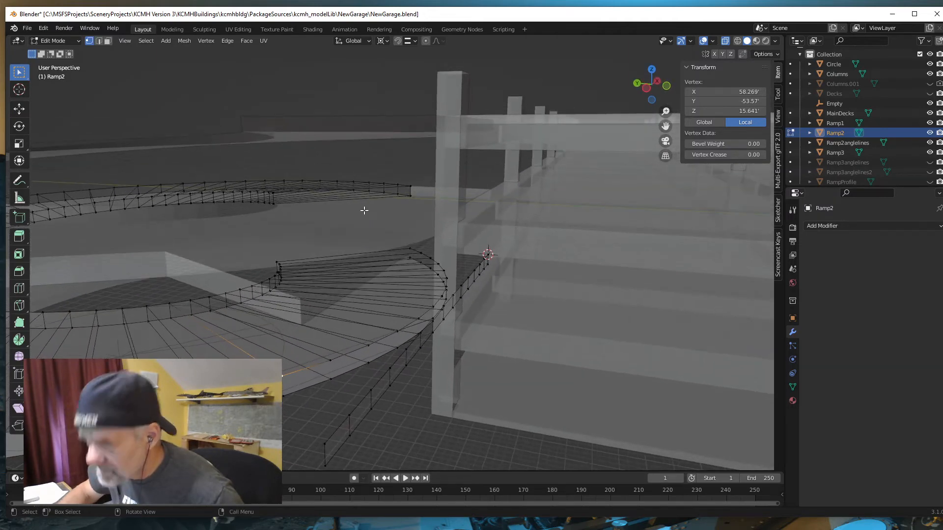
click(387, 41)
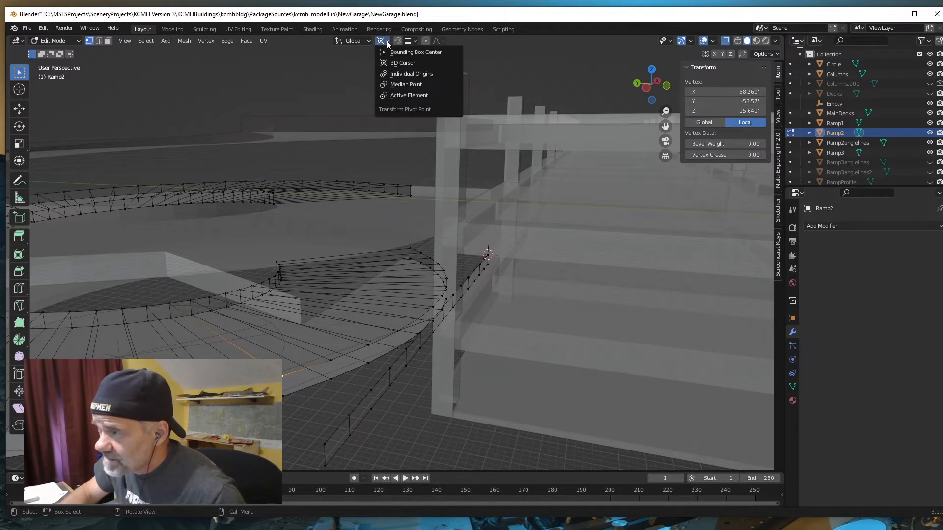
click(393, 84)
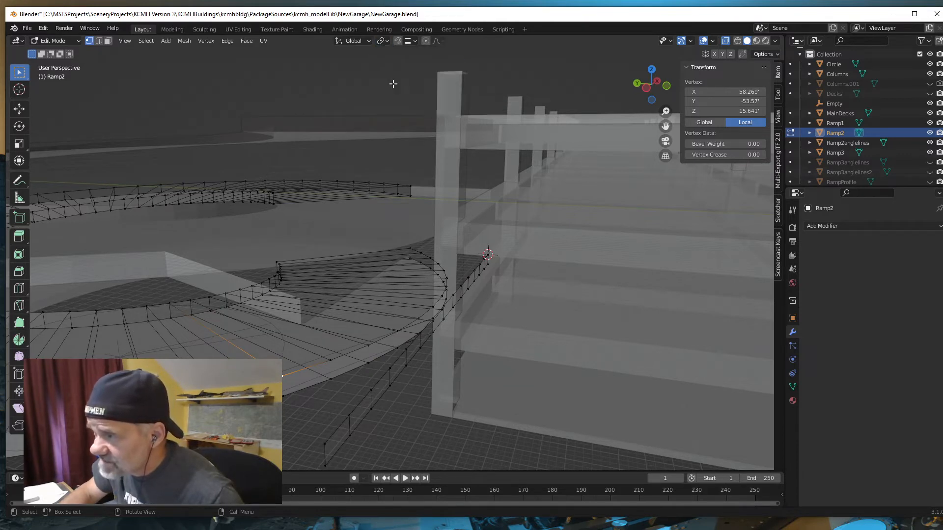
click(397, 40)
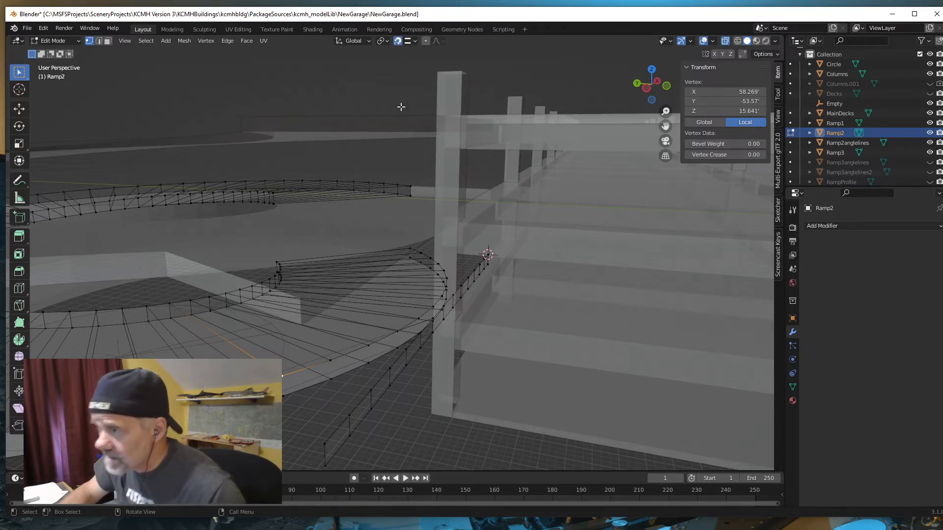
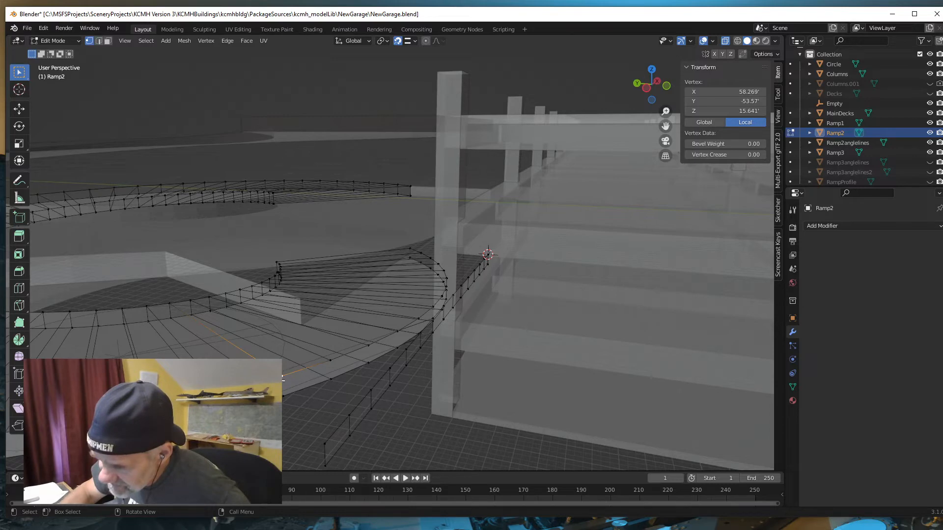
Lower the selected upper outer-edge vertex of Ramp2 by about 0.263' along global Z, snapping it to the angle guide line
mouse_move(300, 392)
middle_down()
mouse_move(298, 369)
mouse_move(290, 389)
middle_up()
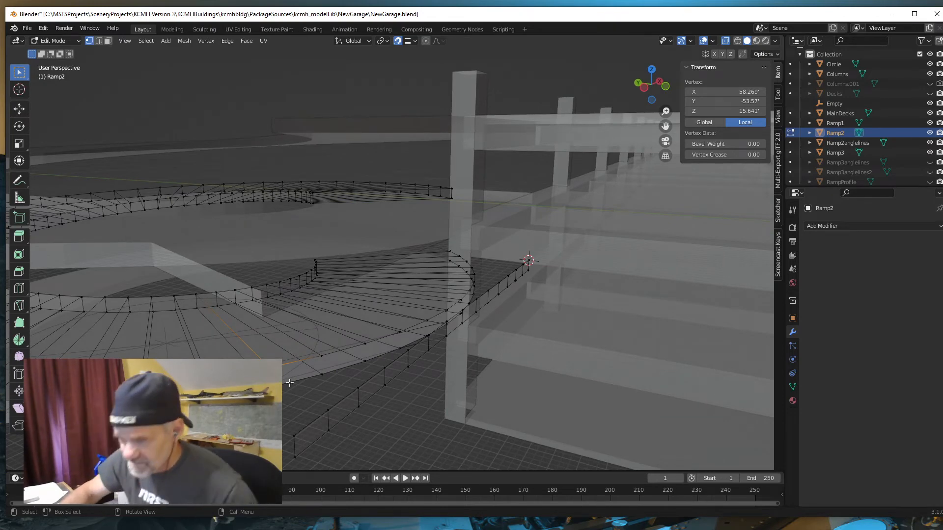
middle_drag(290, 383, 305, 386)
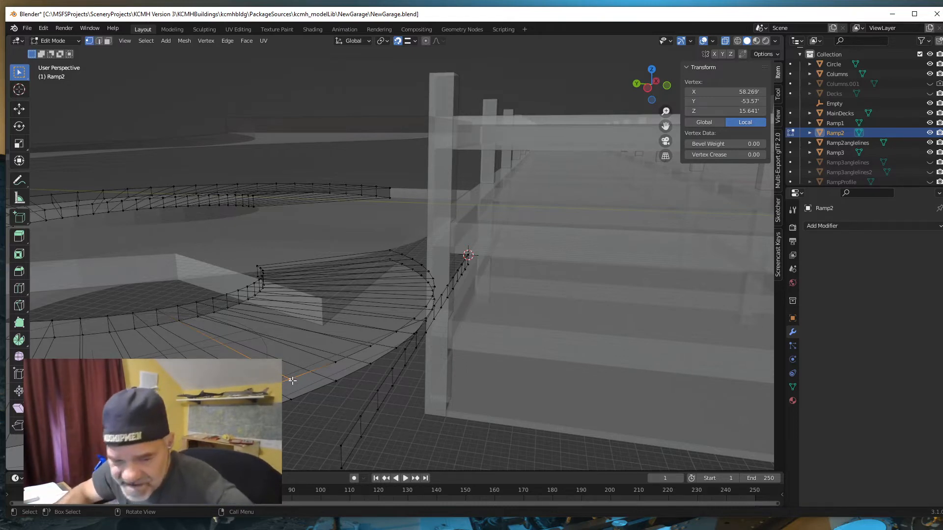
key(g)
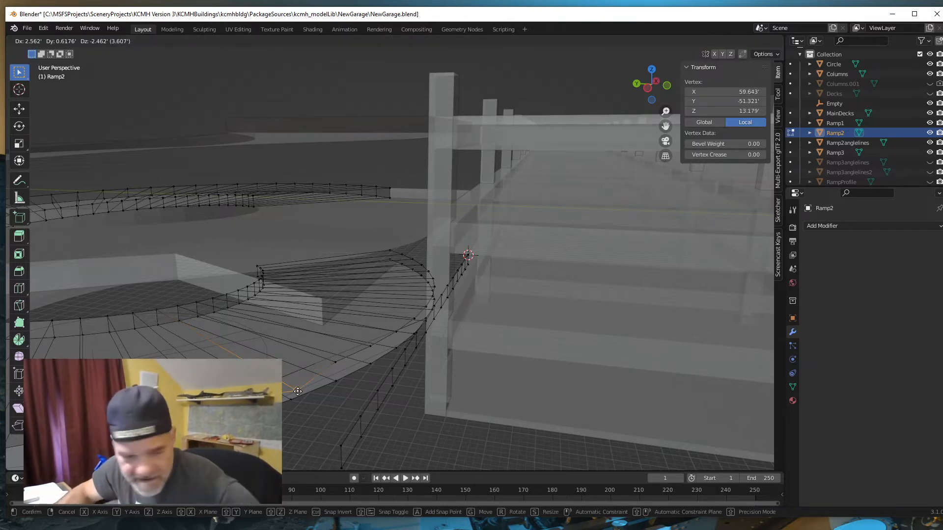
key(z)
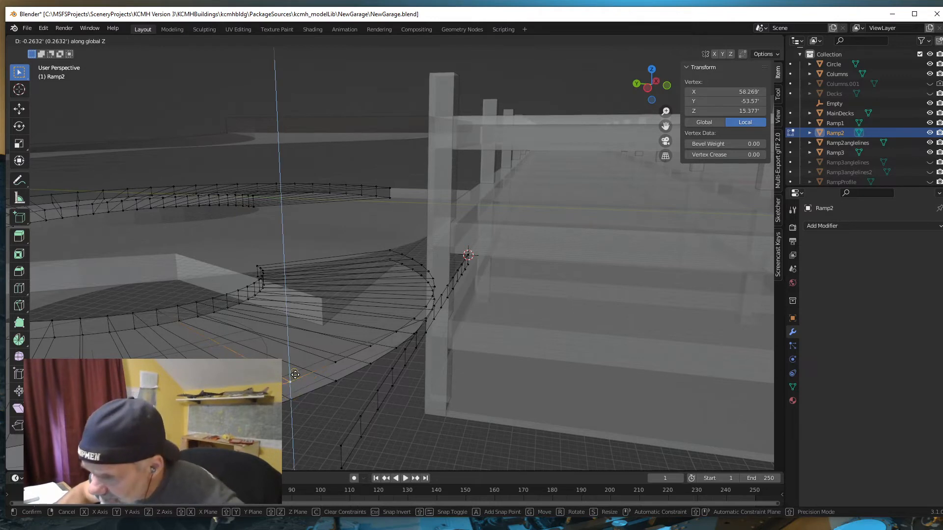
click(317, 363)
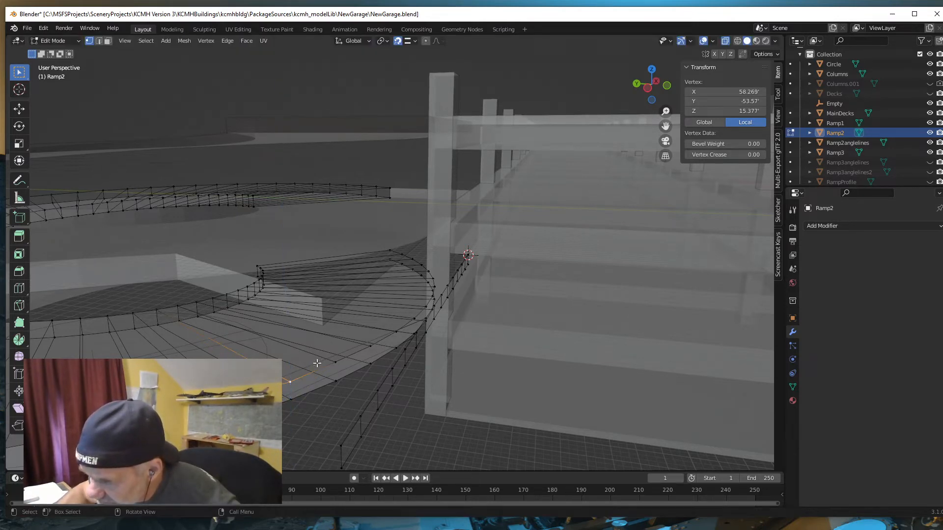
Select the lower outer-edge vertex directly beneath it and lower it about 0.263' along global Z to the lower guide line
middle_drag(284, 433, 298, 419)
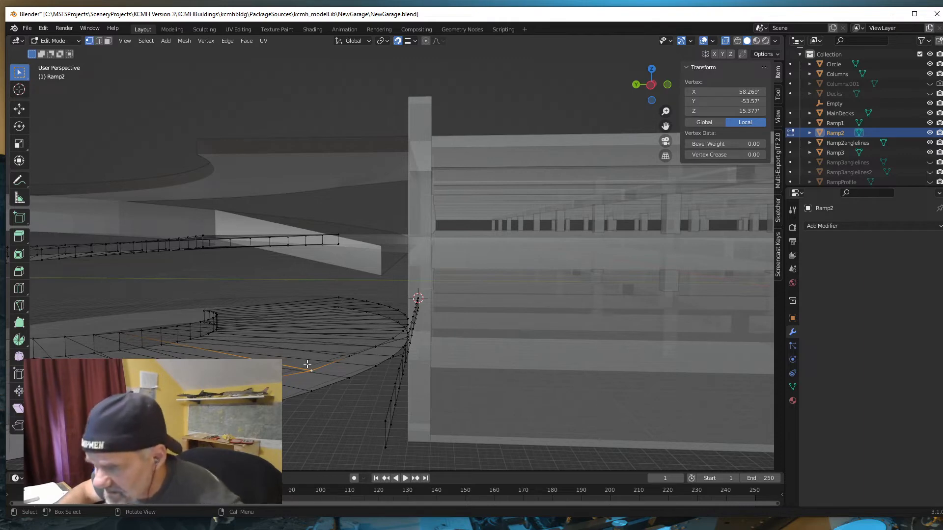
middle_drag(312, 366, 313, 398)
click(312, 396)
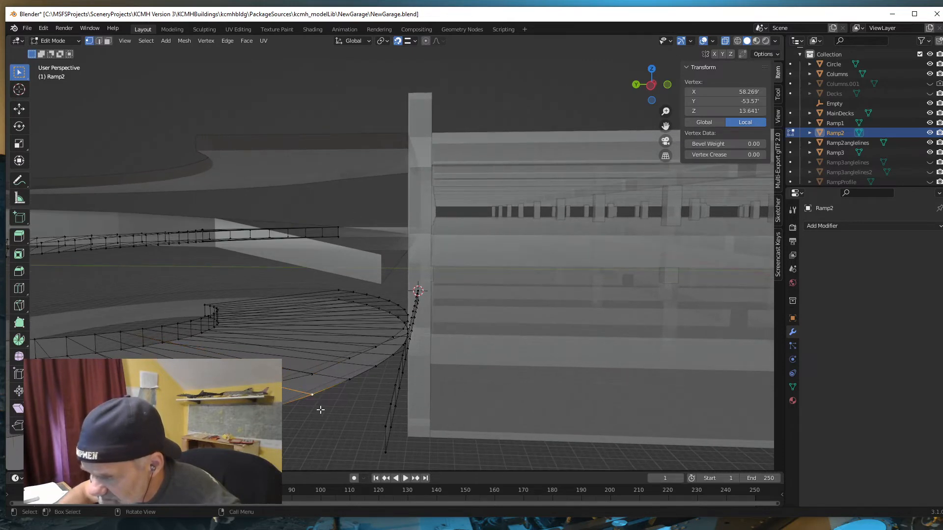
key(g)
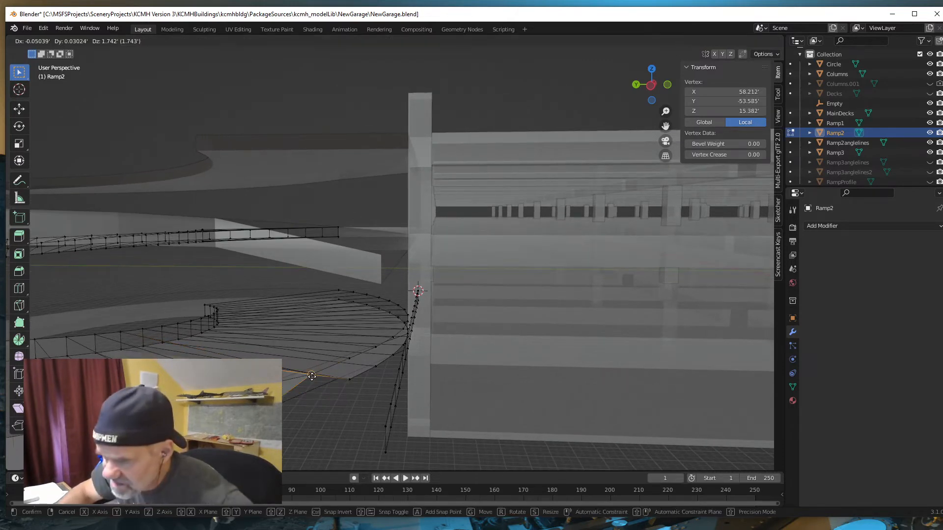
key(z)
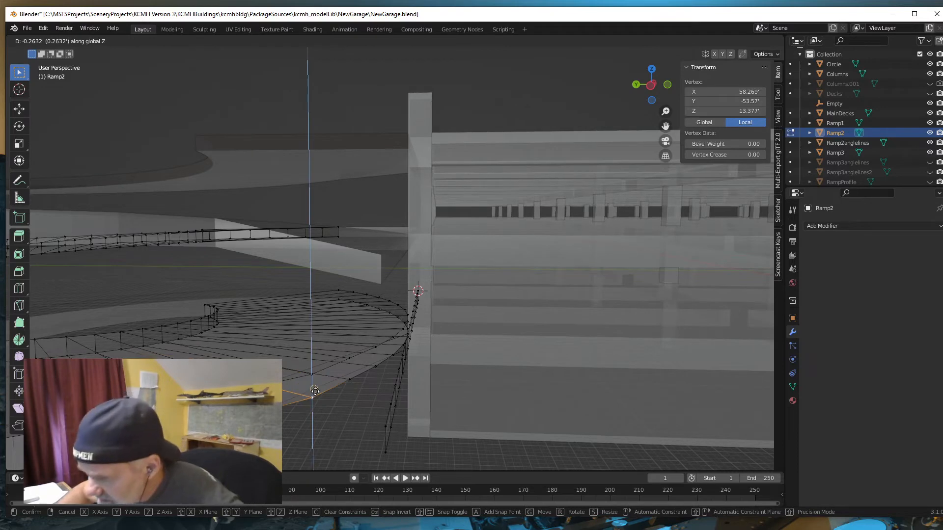
click(320, 388)
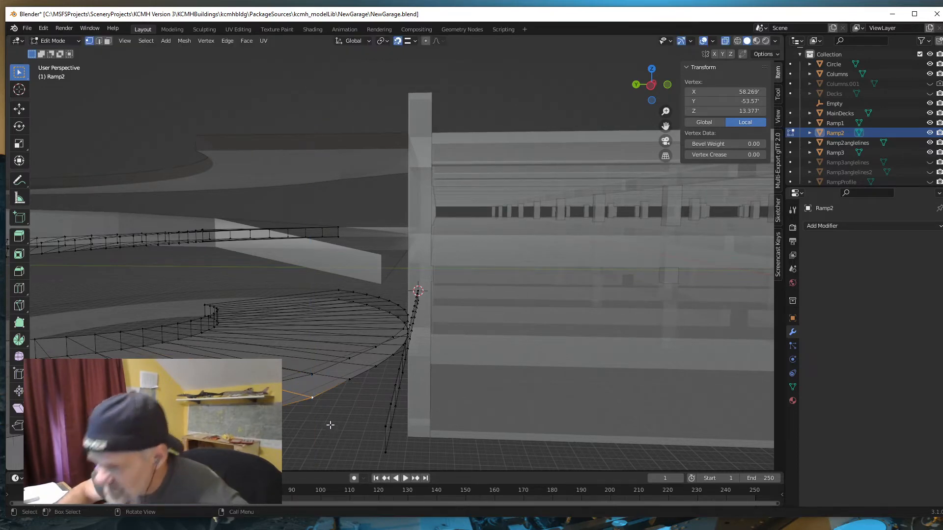
Select the next upper outer-edge vertex towards the corner column and lower it about 0.536' along global Z to the guide line
mouse_move(326, 420)
middle_down()
mouse_move(339, 410)
mouse_move(284, 420)
mouse_move(311, 424)
middle_up()
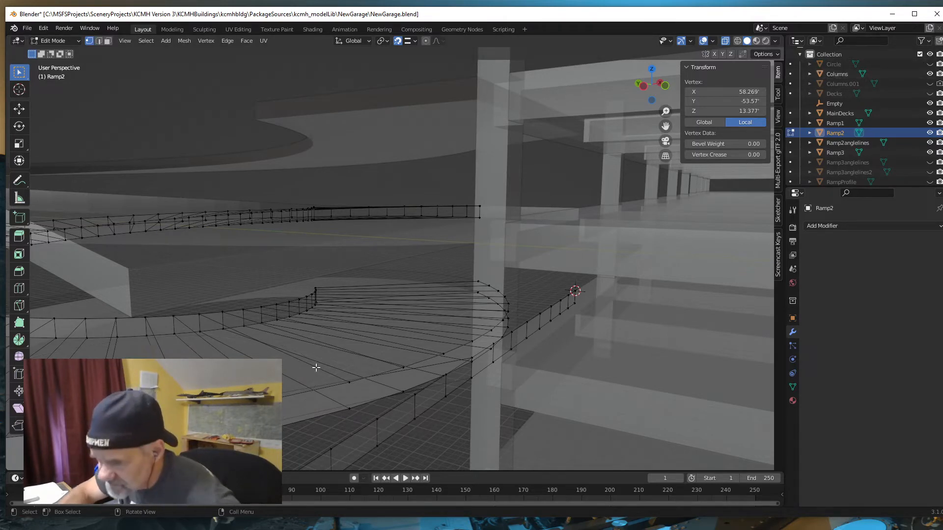
mouse_move(316, 367)
middle_down()
mouse_move(318, 375)
mouse_move(329, 358)
mouse_move(305, 378)
middle_up()
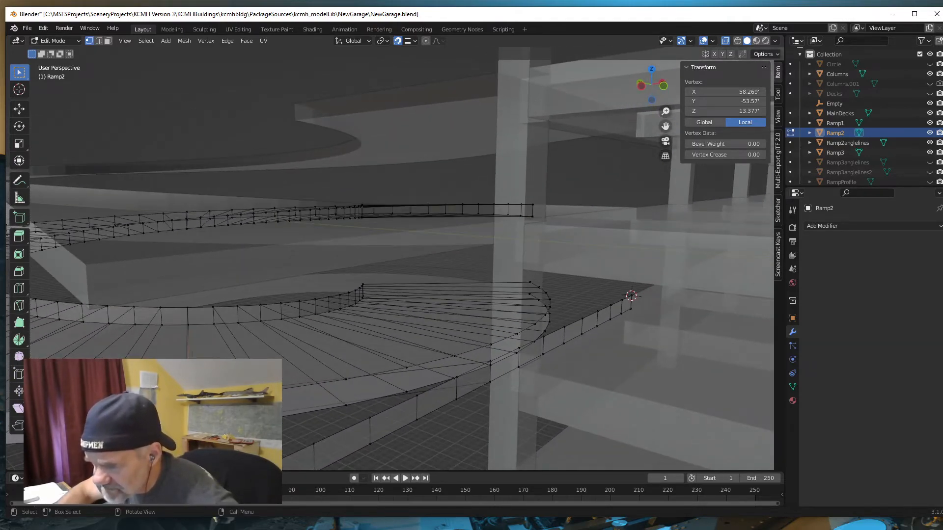
click(286, 403)
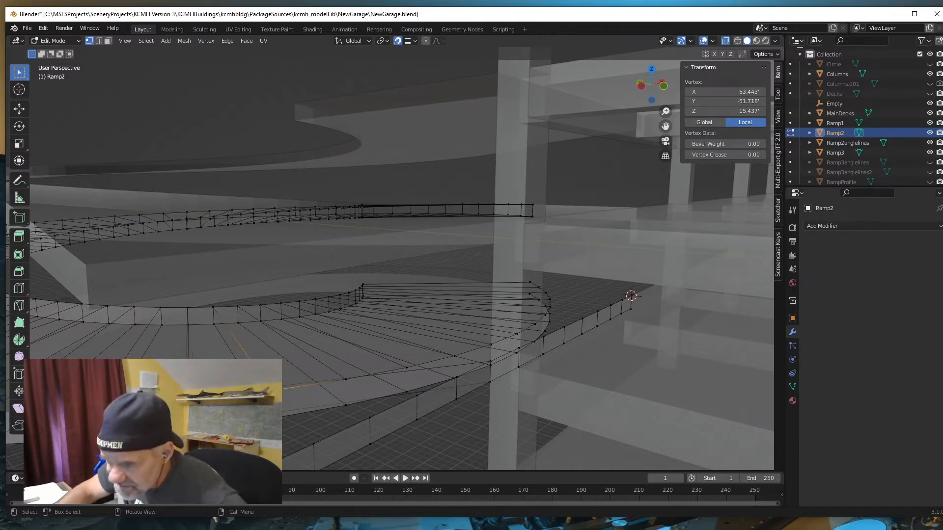
middle_drag(286, 402, 318, 364)
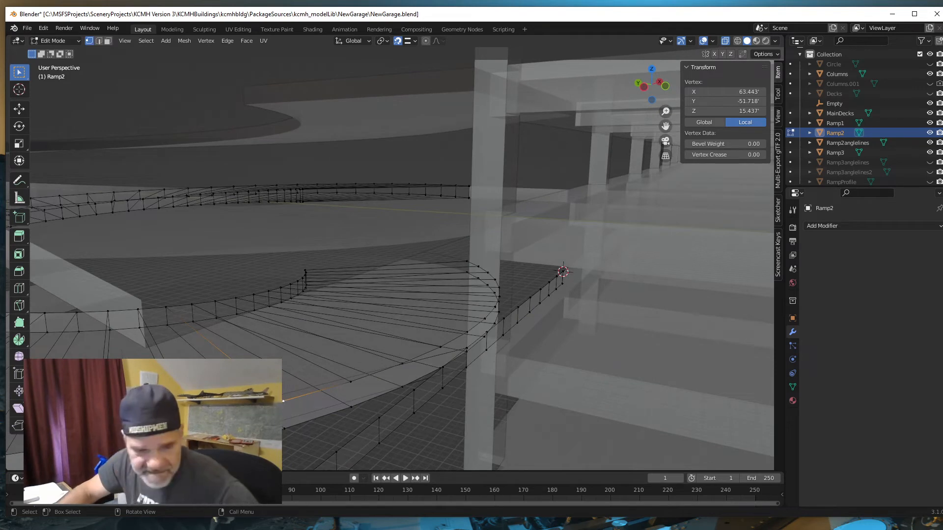
key(g)
key(z)
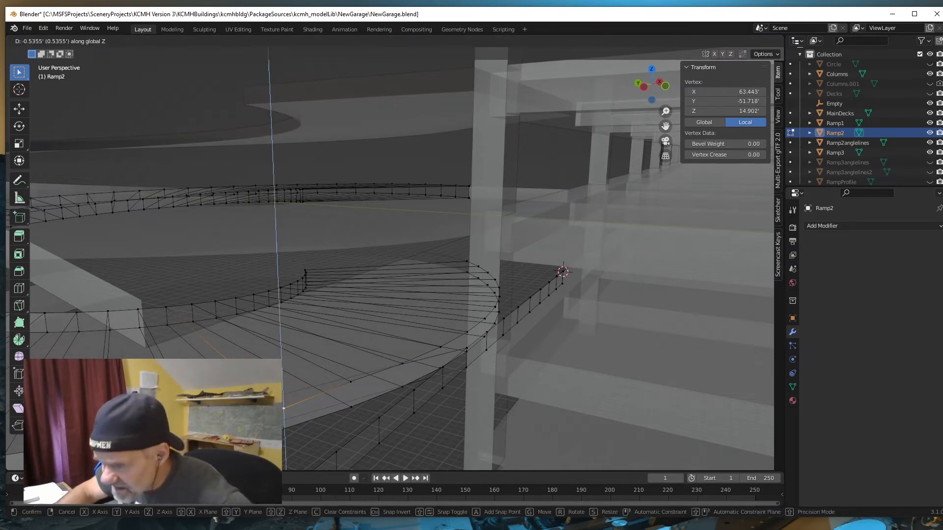
click(295, 388)
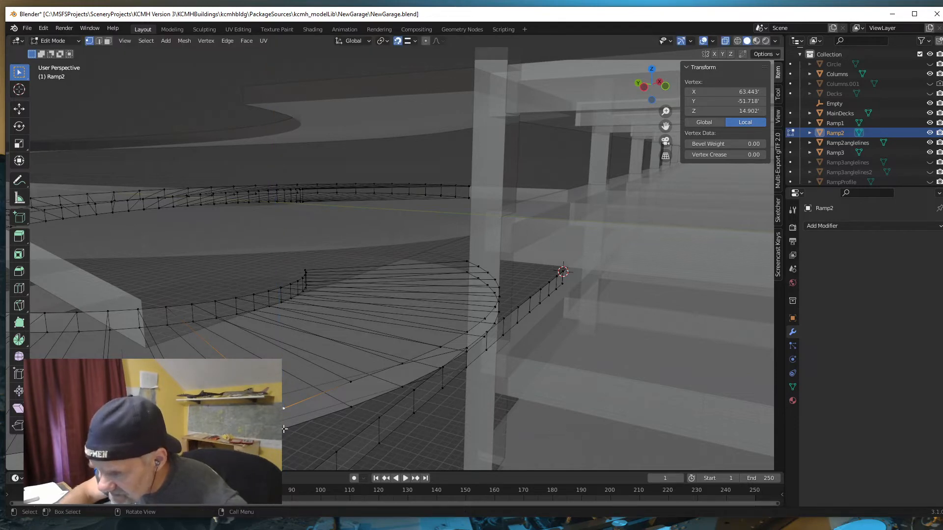
Lower the vertex directly beneath the last one by about 0.536' along global Z to the lower guide line
key(g)
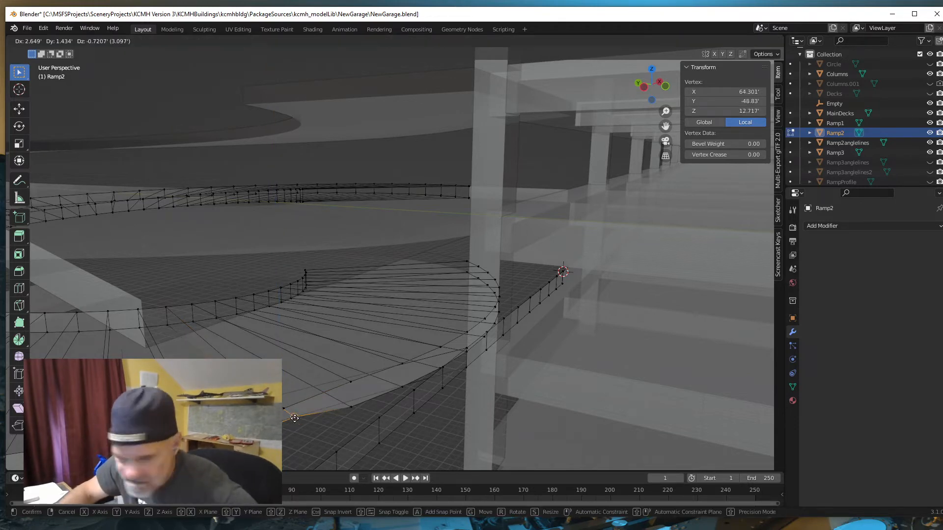
key(z)
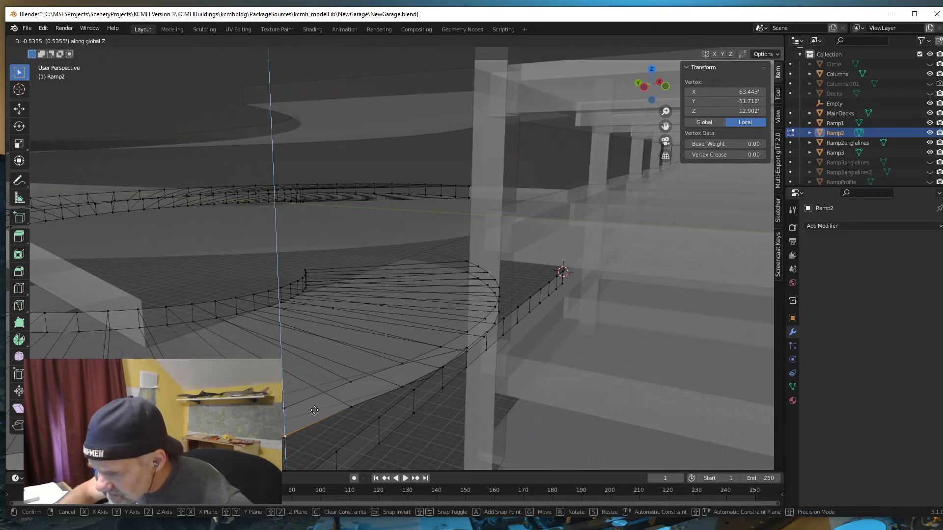
click(315, 410)
Select the third upper outer-edge vertex towards the corner column and lower it about 0.813' along global Z to the guide line
mouse_move(310, 424)
middle_down()
mouse_move(305, 432)
mouse_move(329, 408)
mouse_move(318, 430)
middle_up()
click(354, 385)
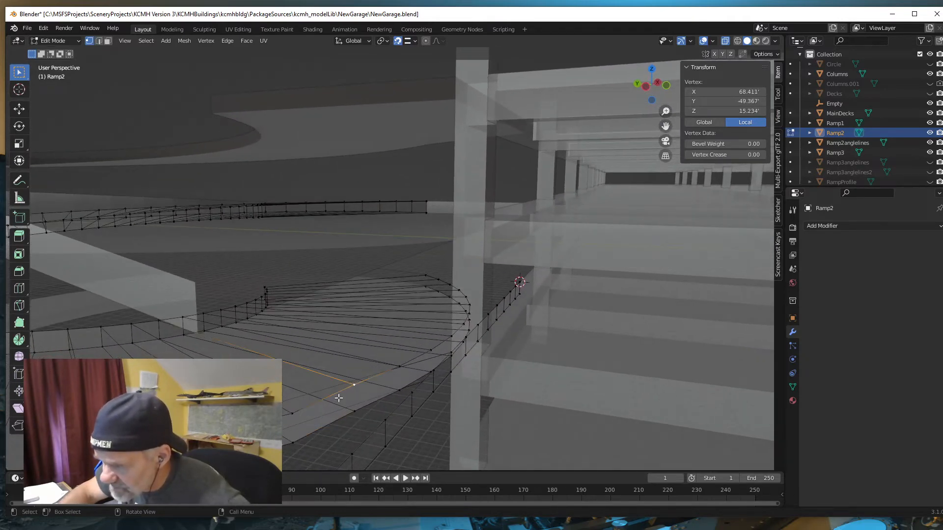
key(g)
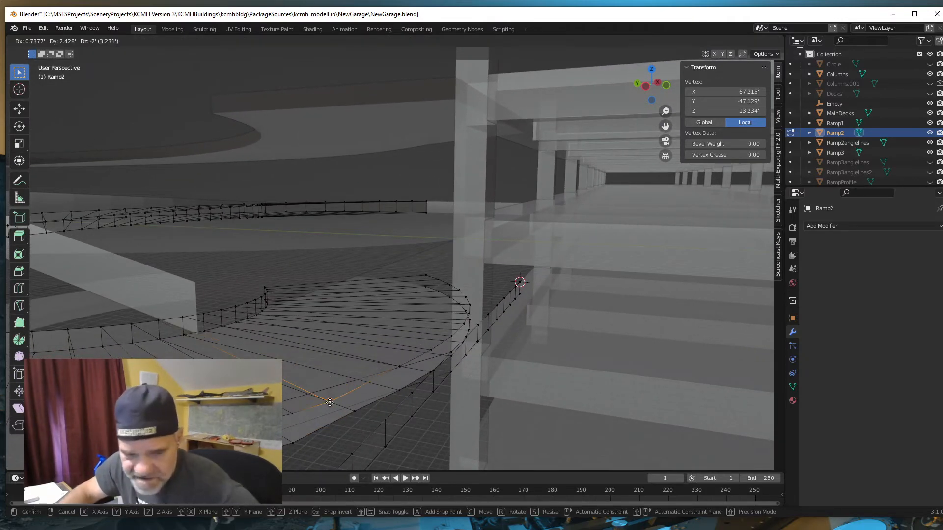
key(z)
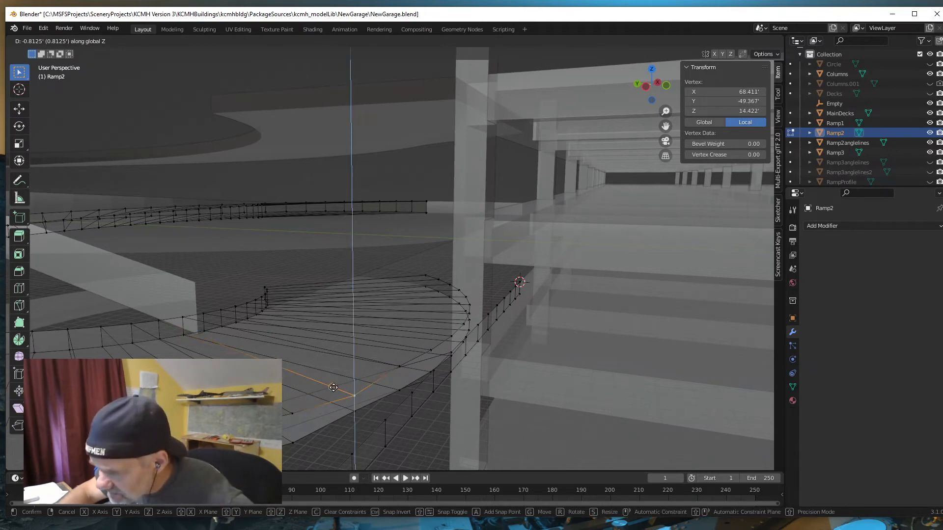
click(341, 385)
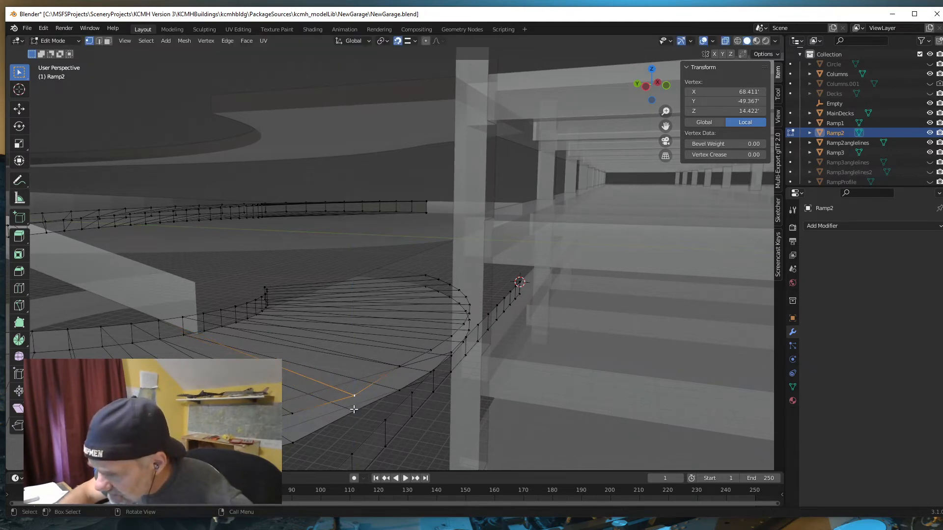
Lower the underside vertex of Ramp2's outer edge at X 68.411' straight down along Z by 0.8125' to Z 12.422'
click(354, 412)
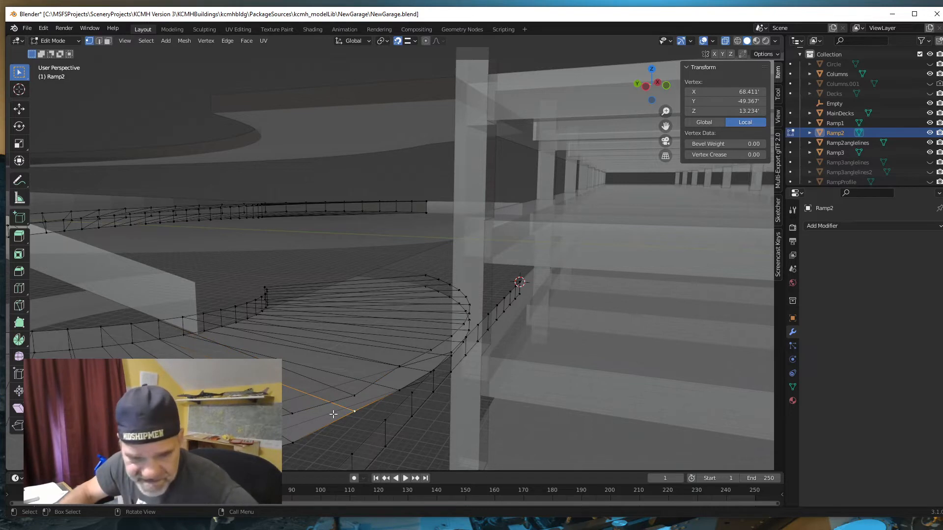
key(g)
key(z)
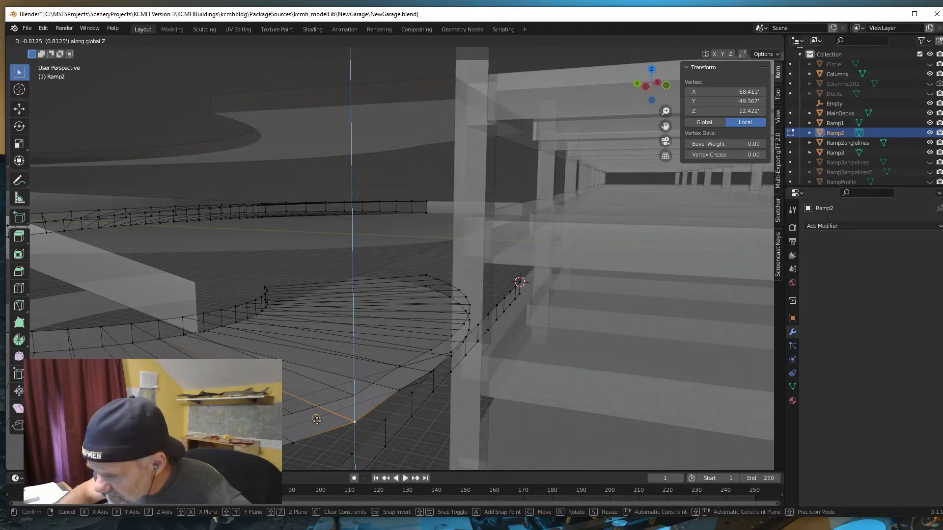
click(317, 421)
Lower the top and underside vertices of Ramp2's outer edge at X 73.124' along Z by 1.089', to Z 13.942' and 11.942'
middle_drag(319, 428, 342, 420)
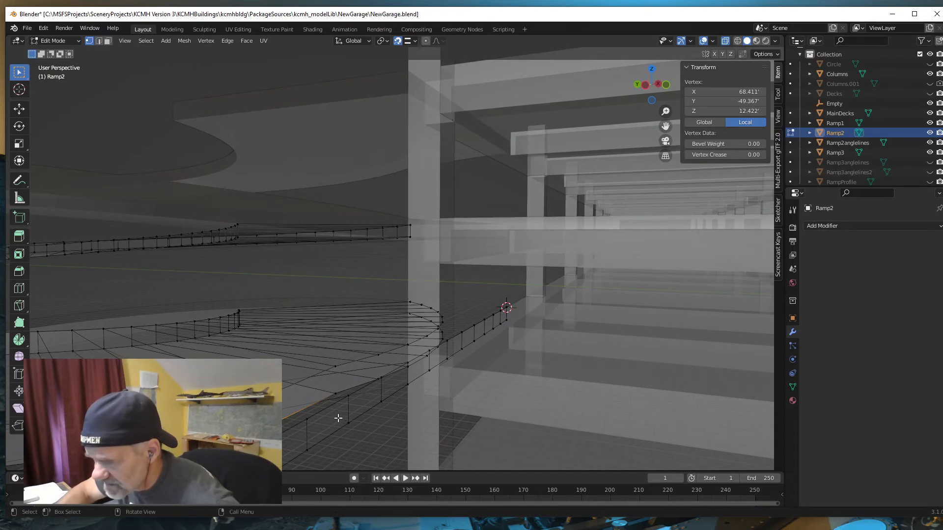
click(336, 365)
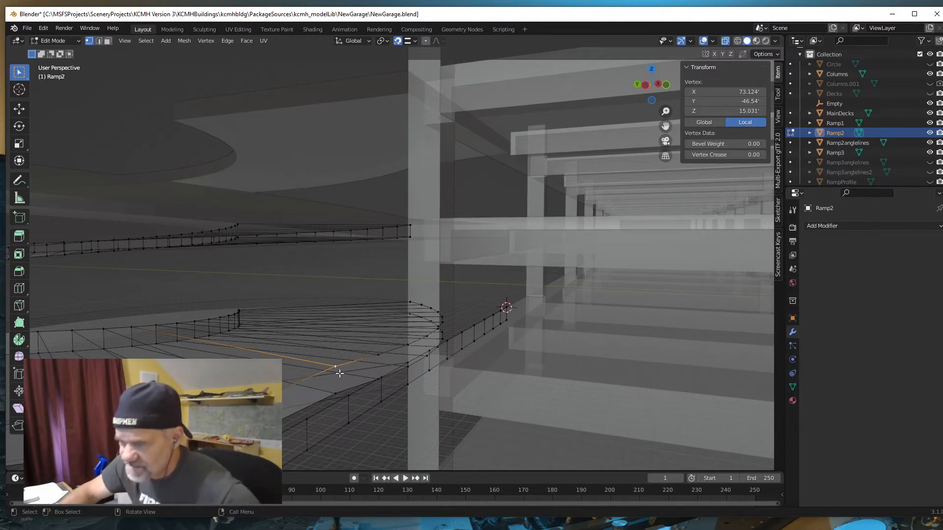
key(g)
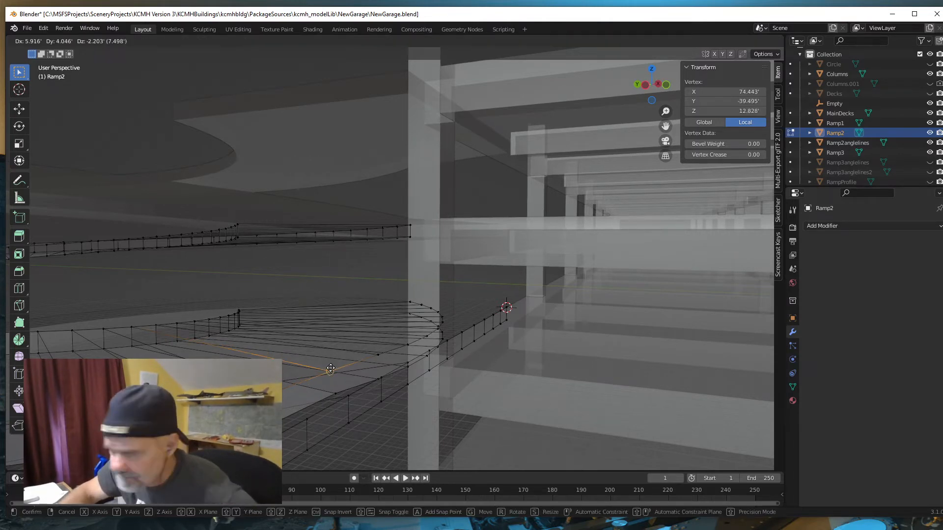
key(z)
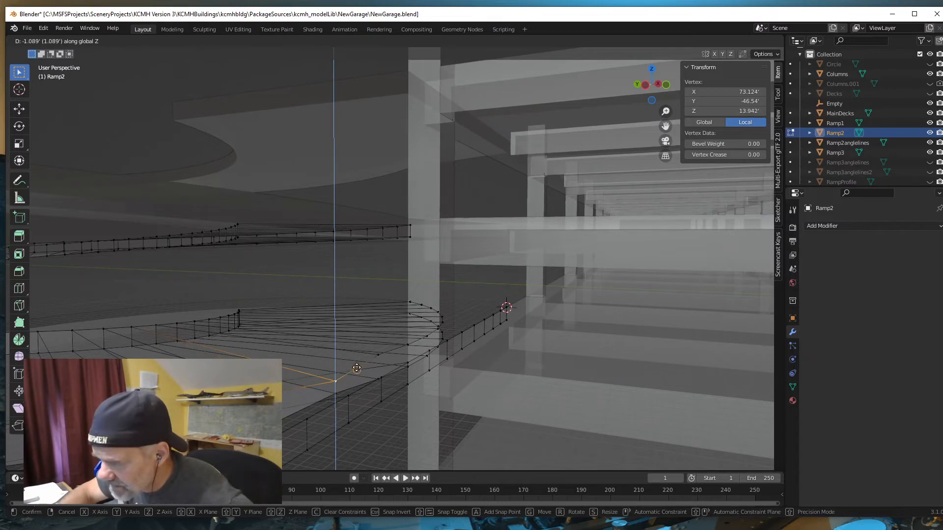
click(357, 367)
click(336, 394)
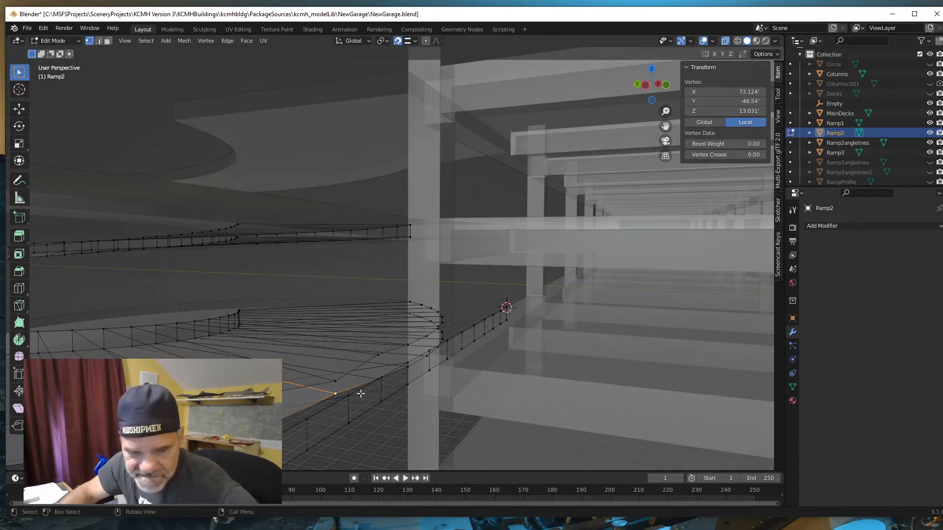
key(g)
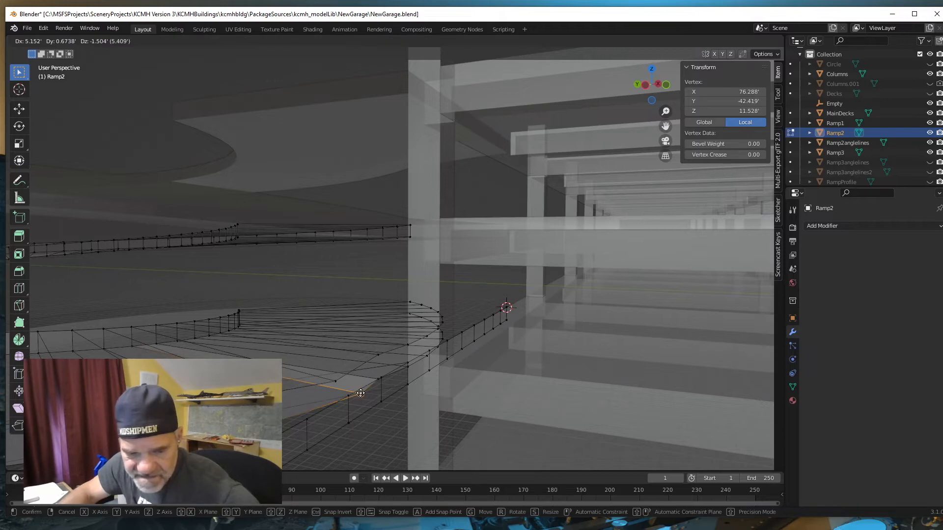
key(z)
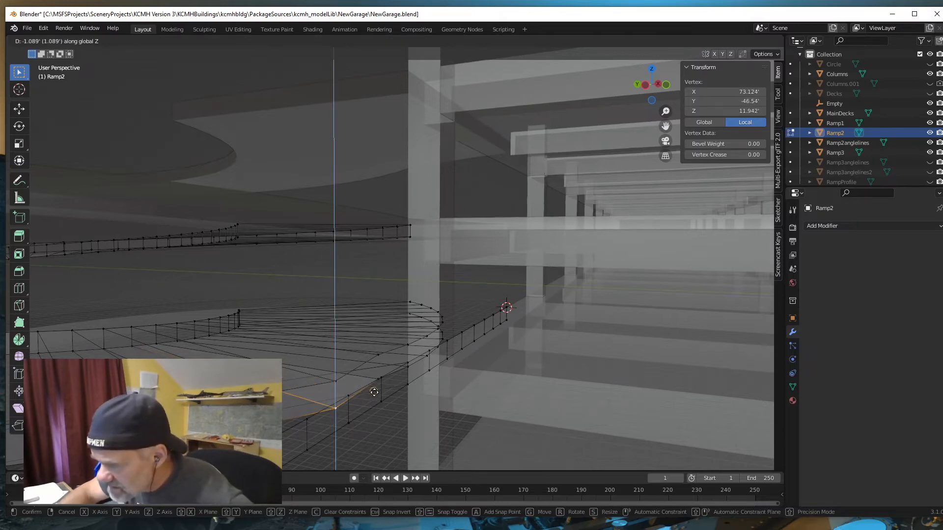
click(374, 392)
Lower the top and underside vertices of the outer edge at X 77.537' along Z by 1.362', to Z 13.466' and 11.466'
middle_drag(375, 420, 339, 427)
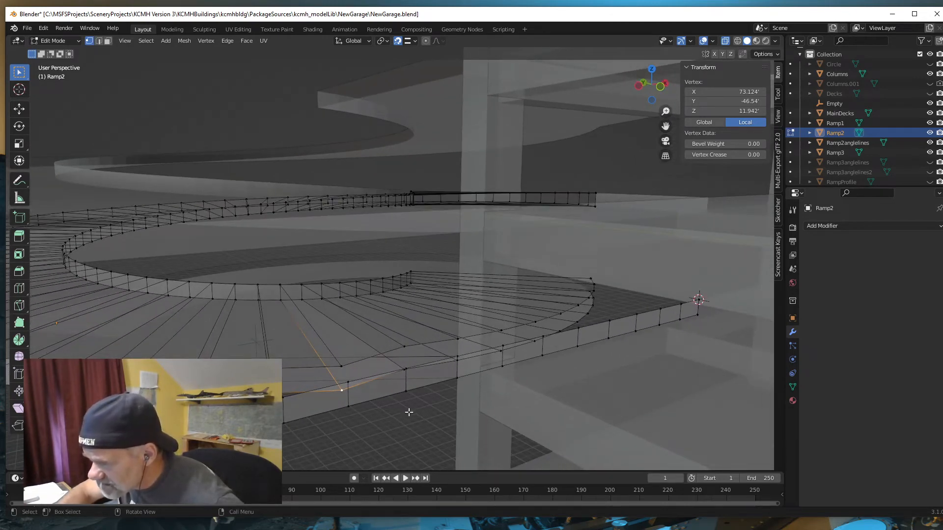
middle_drag(409, 413, 431, 414)
click(386, 341)
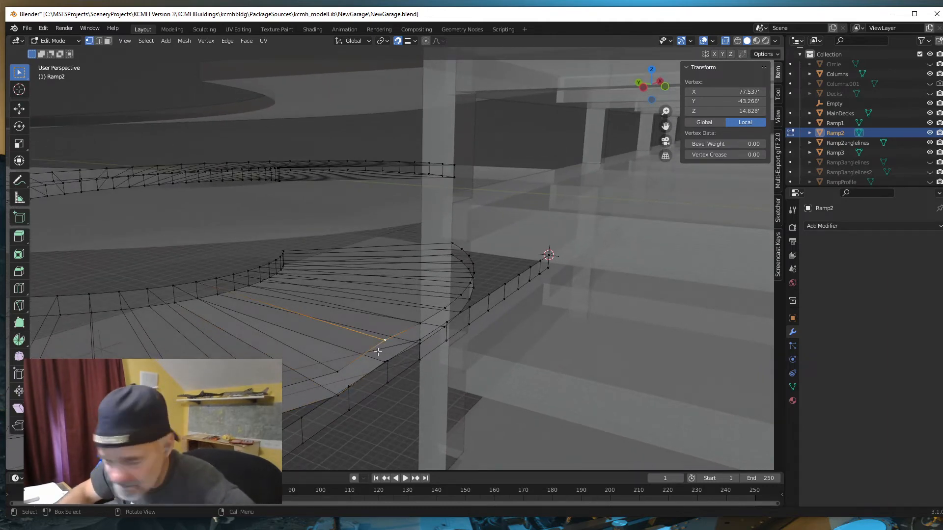
key(g)
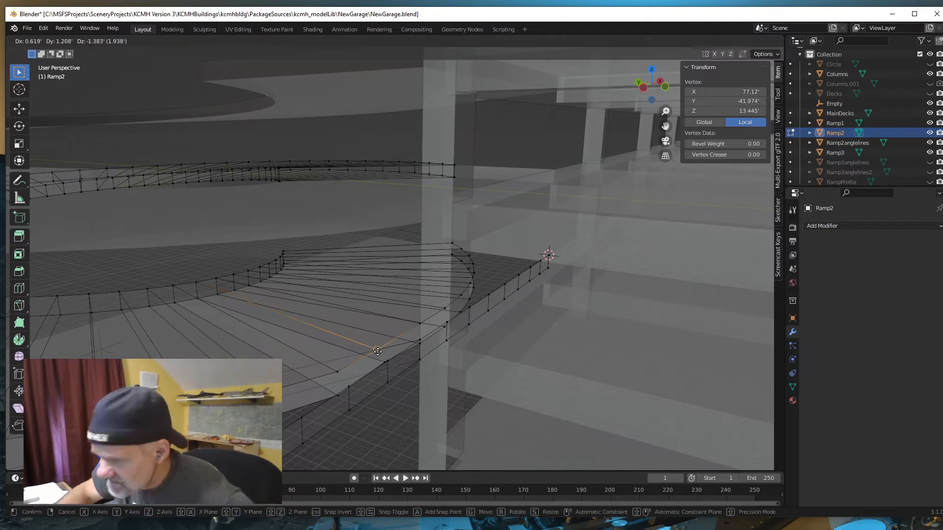
key(z)
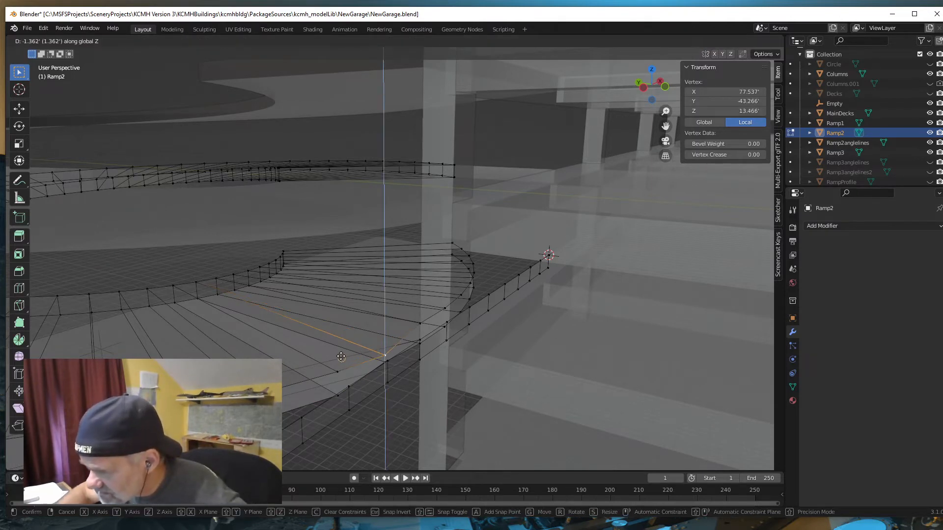
click(340, 356)
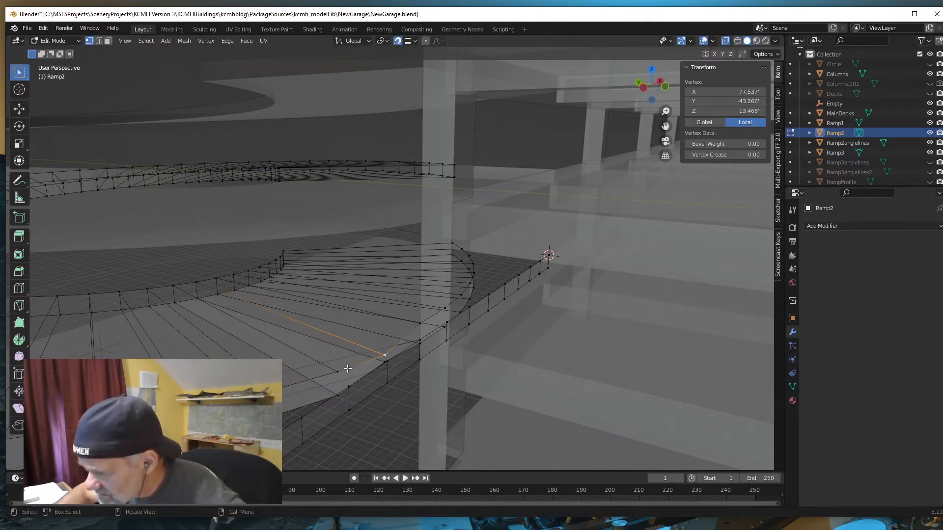
middle_drag(381, 378, 406, 379)
click(385, 371)
key(g)
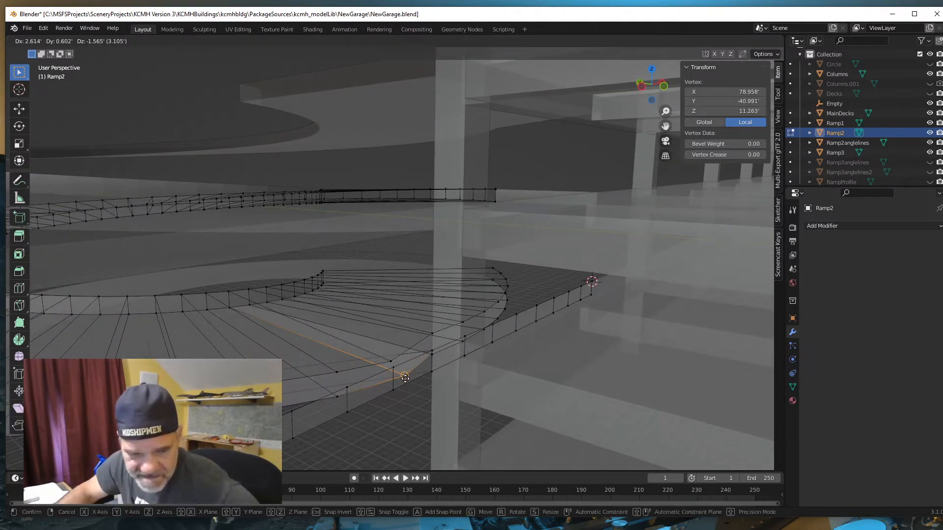
key(z)
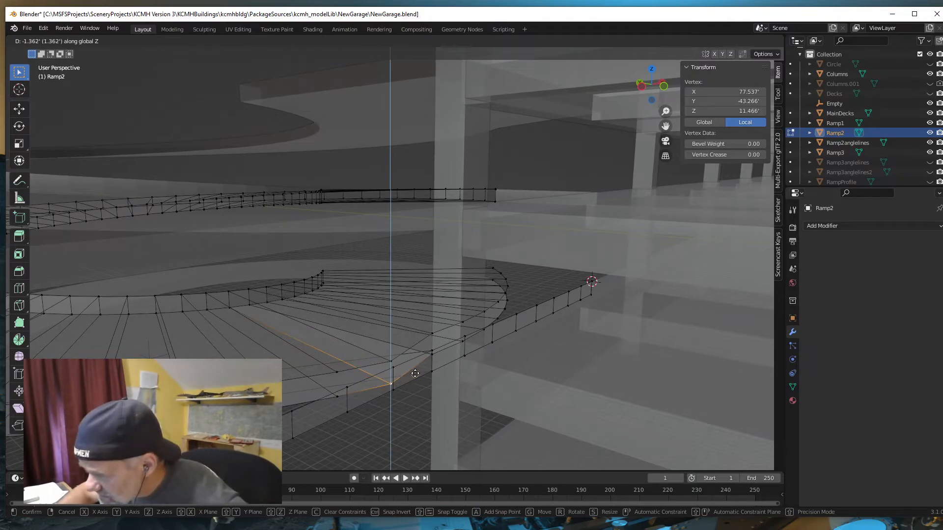
click(415, 373)
Try to lower the vertex at X 81.608', Z 13' beside the column along Z by 2' to Z 11'
mouse_move(383, 425)
middle_down()
mouse_move(402, 416)
mouse_move(345, 414)
mouse_move(328, 400)
mouse_move(380, 411)
middle_up()
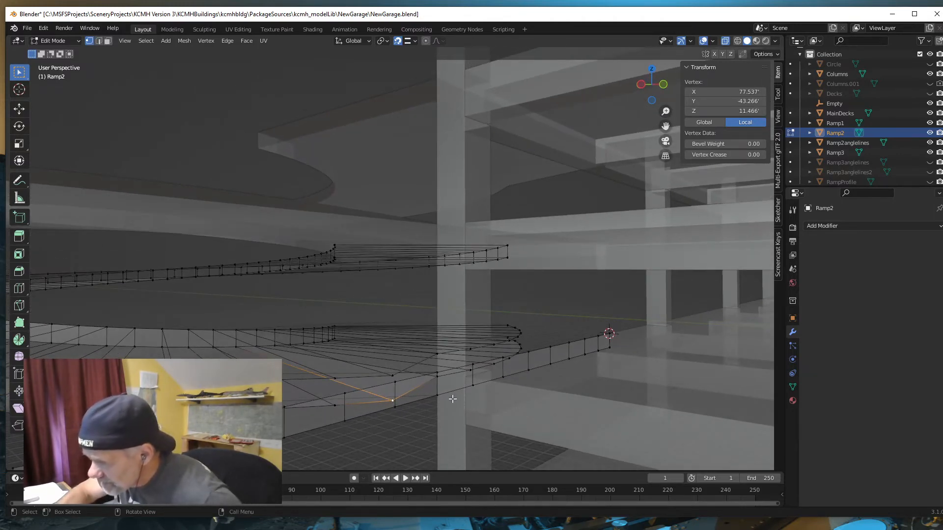
middle_drag(452, 398, 475, 389)
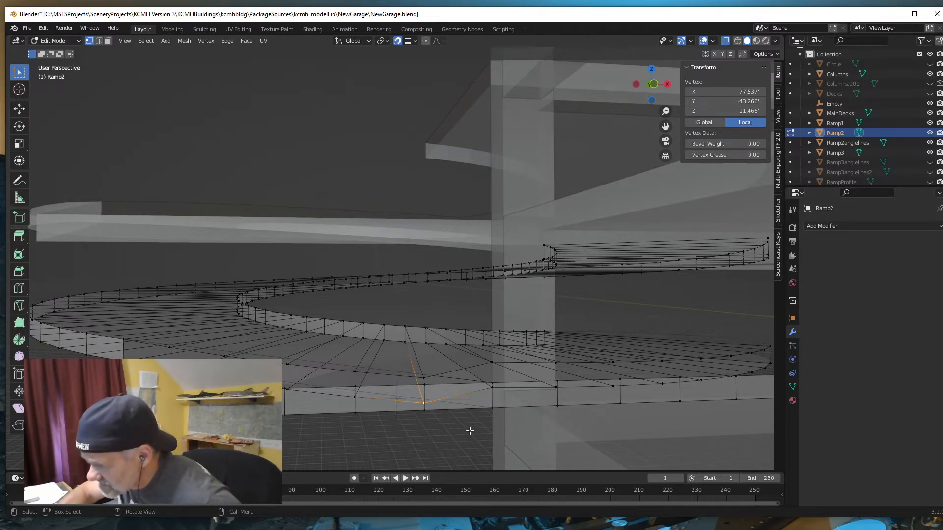
middle_drag(469, 431, 484, 449)
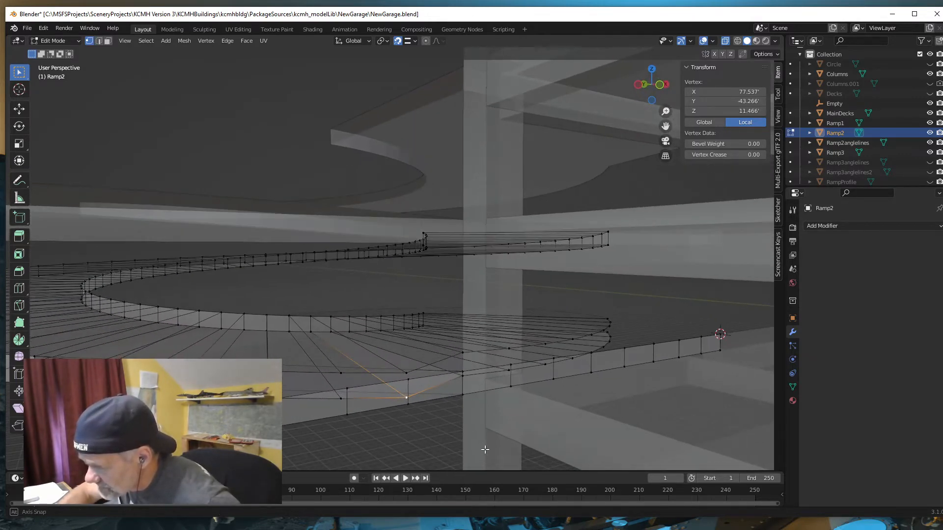
click(462, 372)
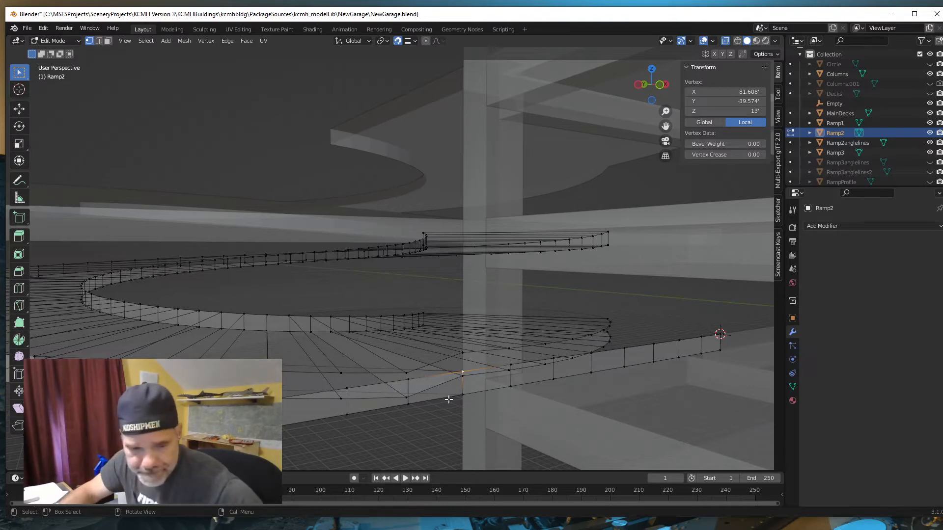
key(g)
key(z)
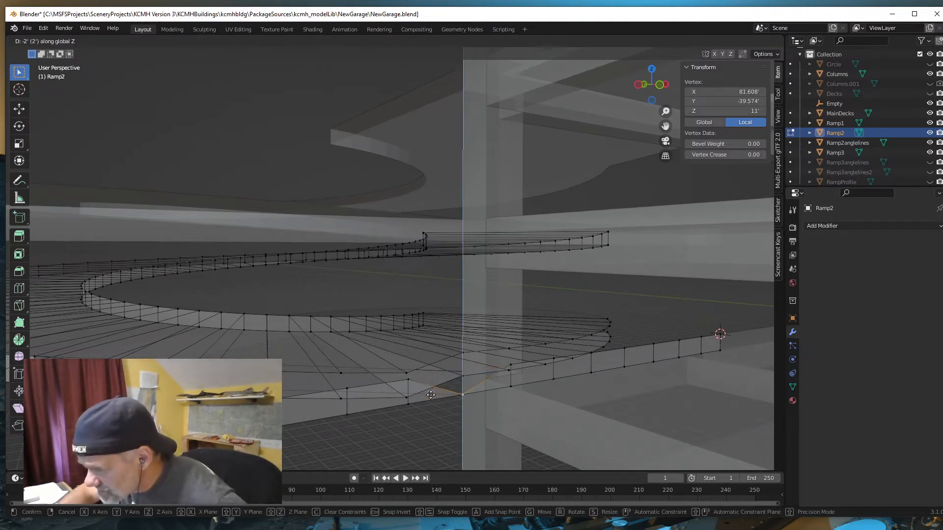
click(430, 395)
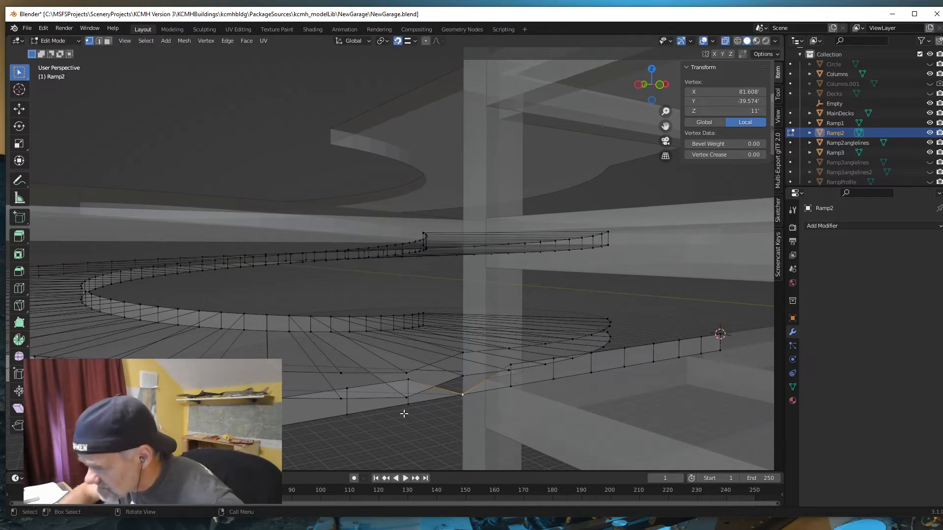
Try to lower the ramp's top vertex at X 81.608' along Z by 2' to Z 12.625'
middle_drag(403, 414, 444, 402)
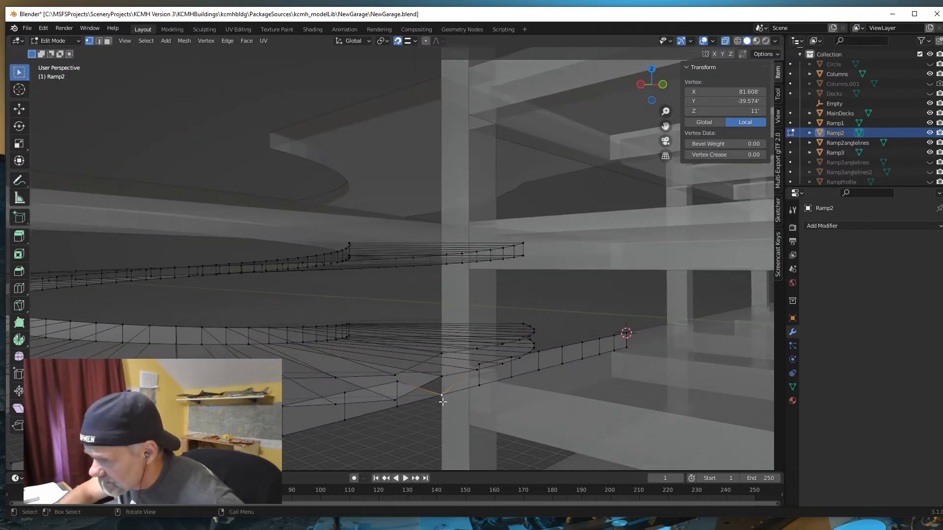
click(443, 353)
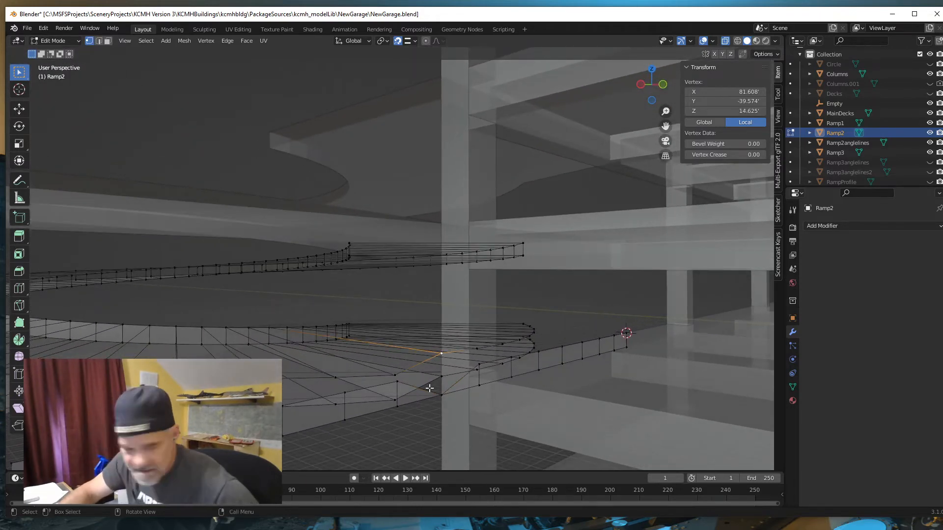
key(g)
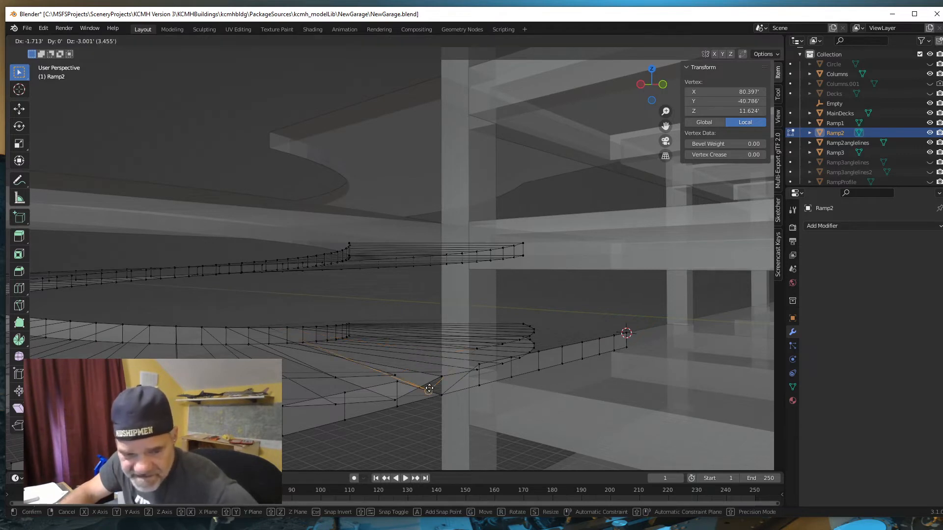
key(z)
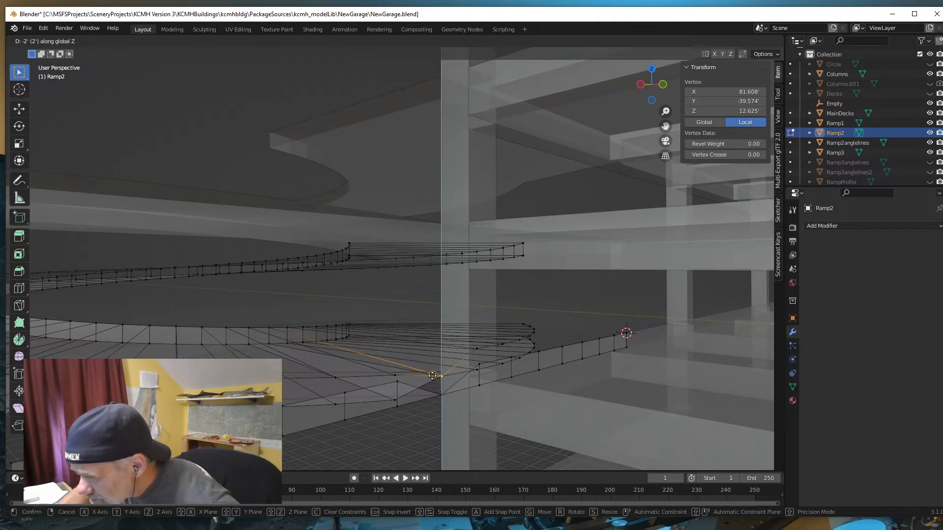
click(432, 375)
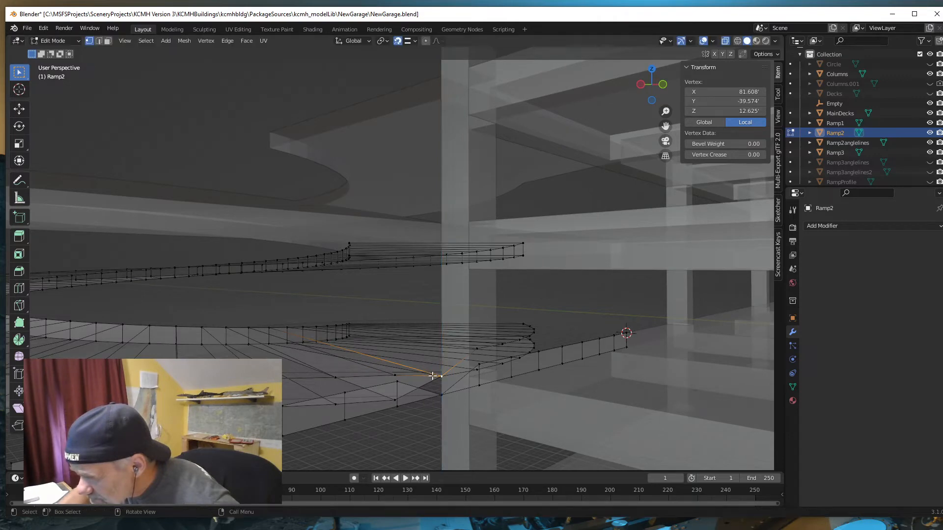
Undo the last two vertex moves at X 81.608' beside the column
middle_drag(405, 431, 385, 434)
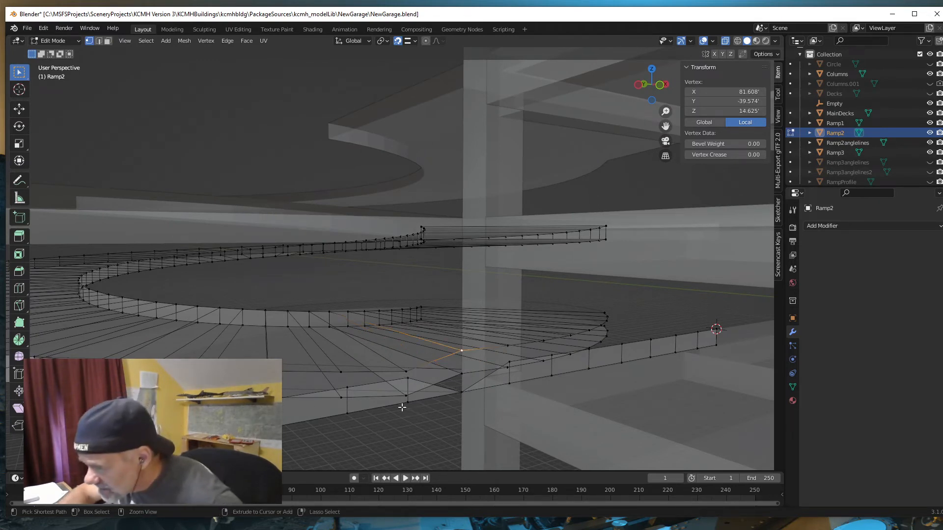
key(ctrl+z)
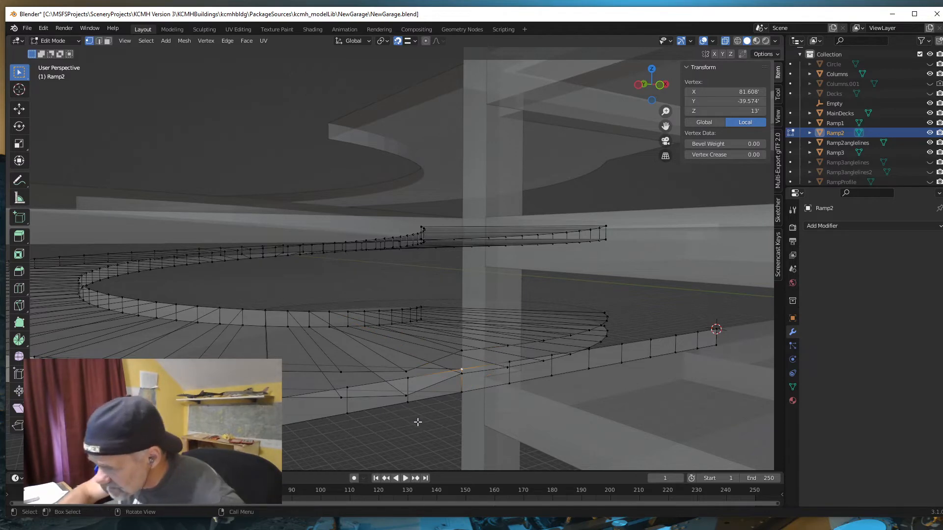
Lower the ramp's underside vertex at X 81.608', Z 12.625' beside the column along Z by 1.625' to Z 11'
mouse_move(416, 421)
middle_down()
mouse_move(435, 413)
mouse_move(435, 422)
middle_up()
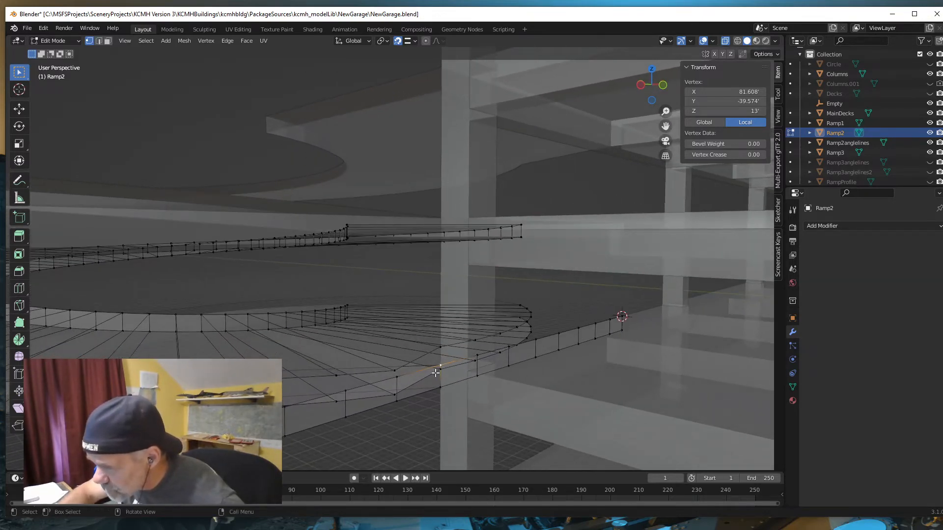
middle_drag(422, 388, 423, 412)
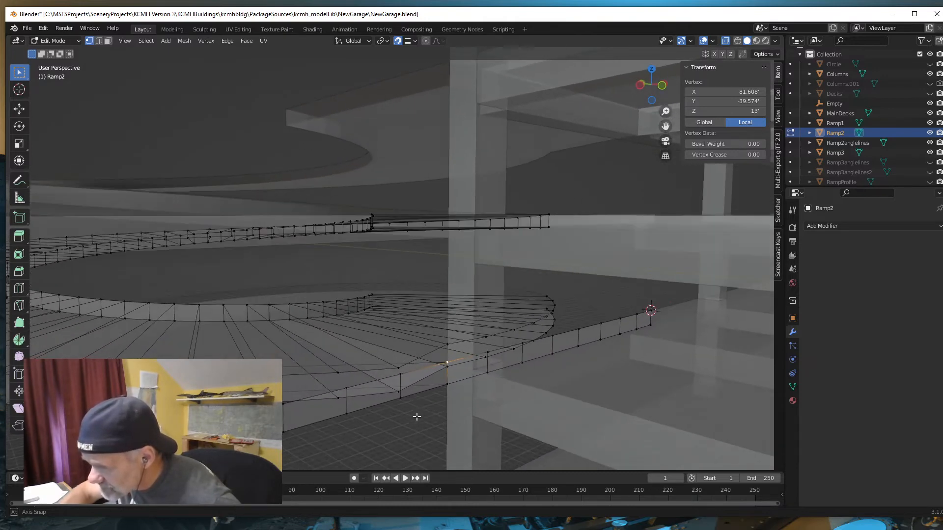
click(449, 369)
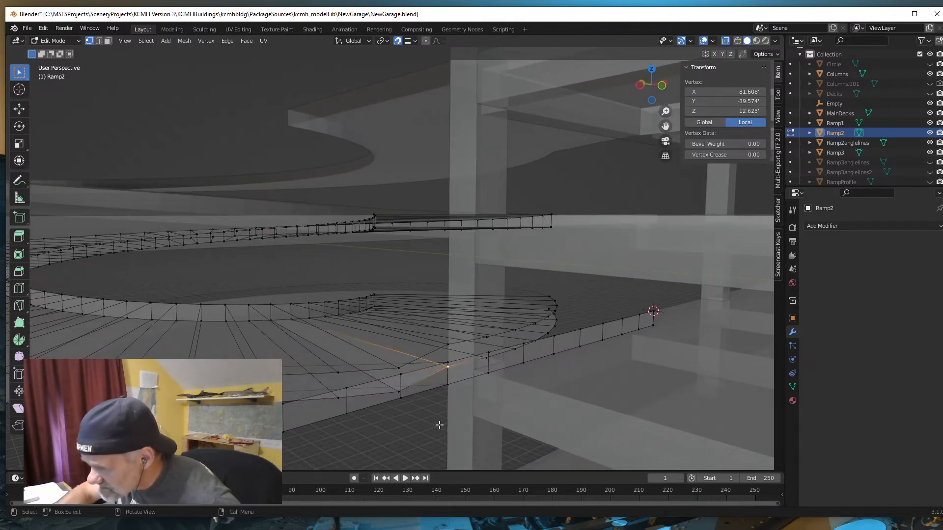
middle_drag(451, 396, 463, 367)
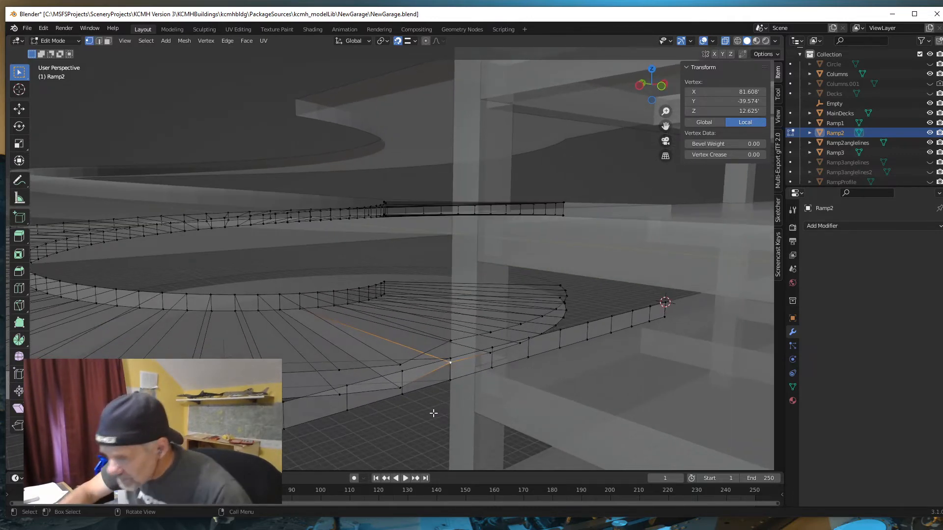
mouse_move(438, 406)
middle_down()
mouse_move(443, 414)
mouse_move(452, 403)
mouse_move(424, 411)
mouse_move(465, 406)
mouse_move(465, 397)
mouse_move(438, 403)
mouse_move(444, 390)
middle_up()
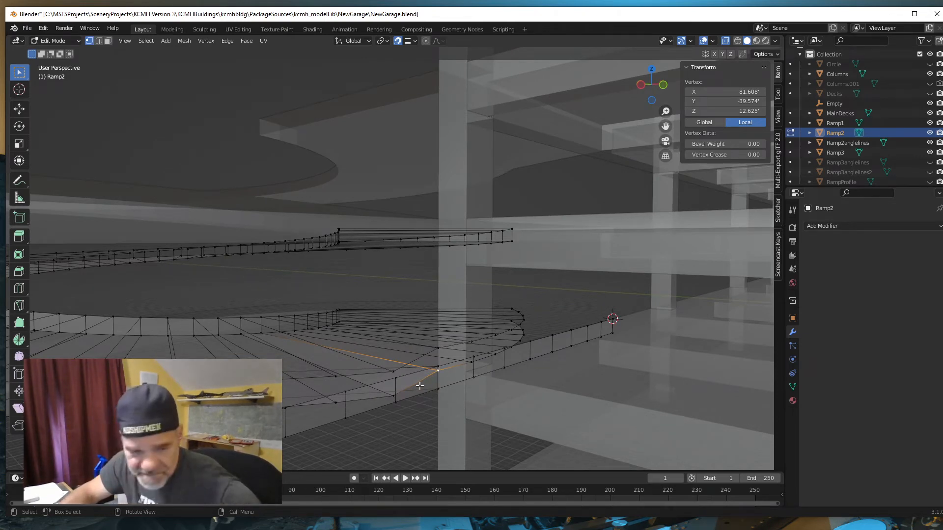
key(g)
key(z)
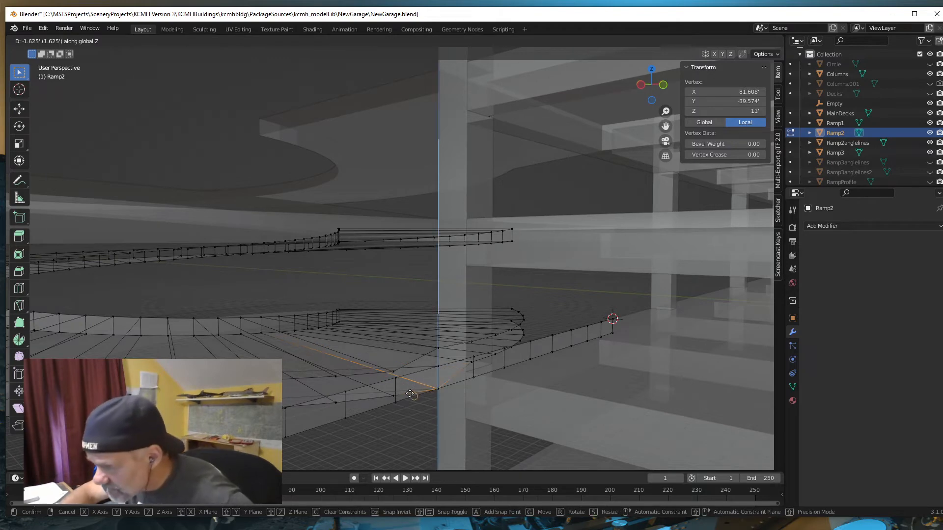
click(409, 393)
mouse_move(431, 417)
middle_down()
mouse_move(469, 412)
mouse_move(413, 414)
mouse_move(419, 420)
middle_up()
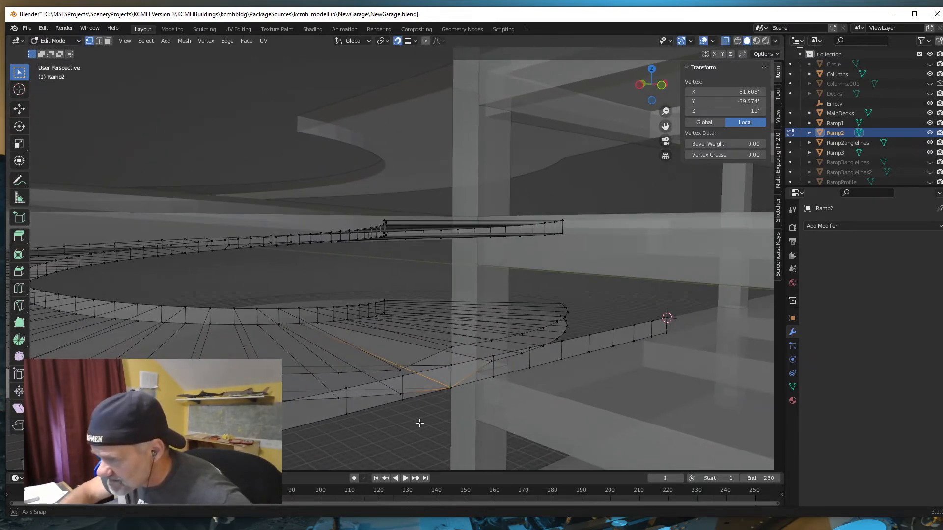
Lower the ramp's top vertex at X 81.608' beside the column along Z by 1.625' to Z 13'
click(452, 347)
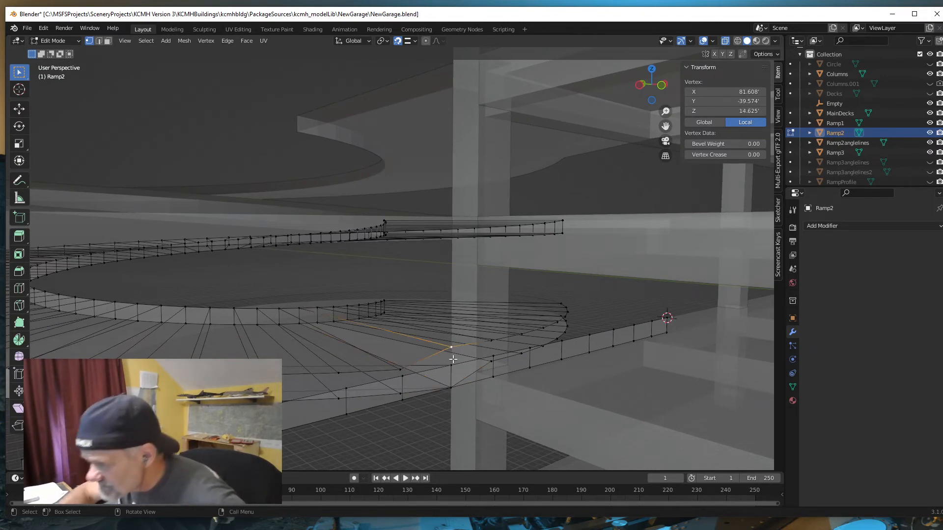
key(g)
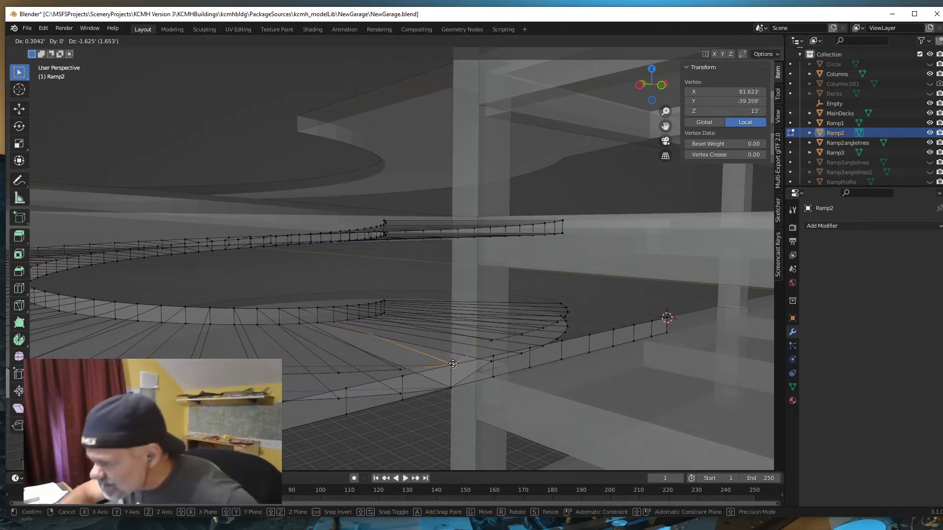
key(z)
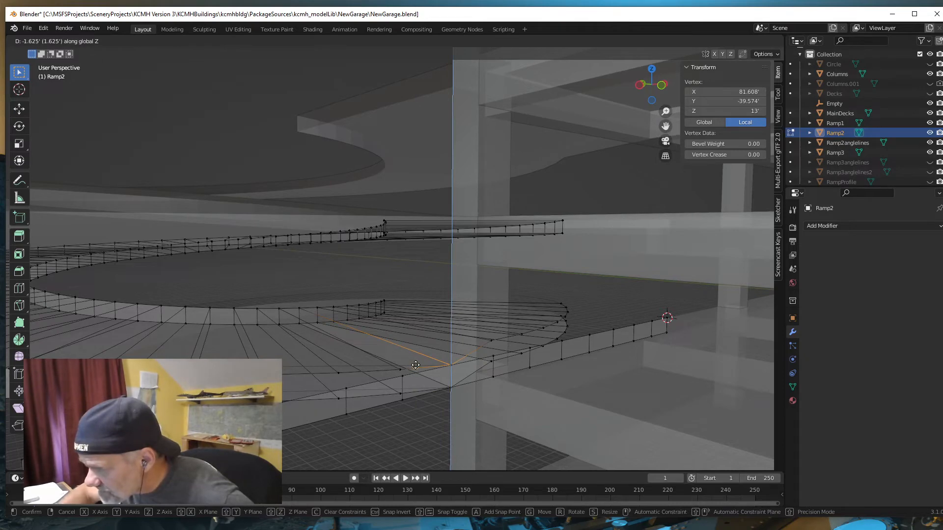
click(418, 363)
Merge by distance the coincident ramp and edge-strip top vertices at X 81.608', Z 13' beside the column
middle_drag(411, 410, 391, 330)
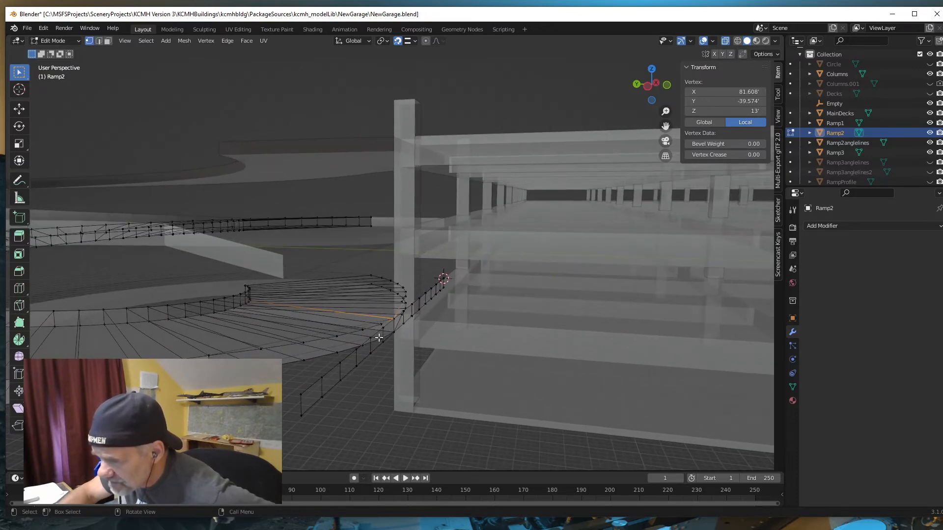
middle_drag(381, 422, 357, 404)
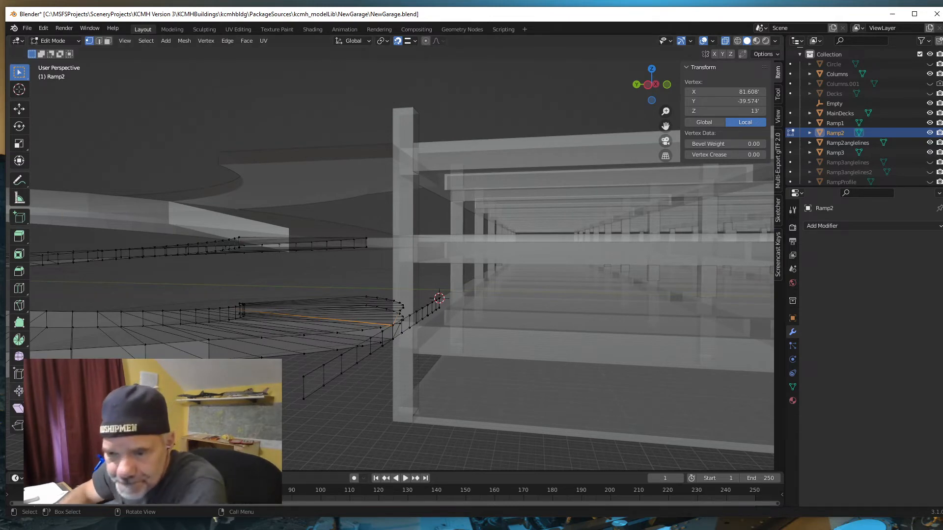
mouse_move(305, 429)
middle_down()
mouse_move(318, 431)
mouse_move(287, 433)
mouse_move(326, 375)
mouse_move(358, 379)
mouse_move(286, 430)
mouse_move(330, 430)
mouse_move(288, 435)
middle_up()
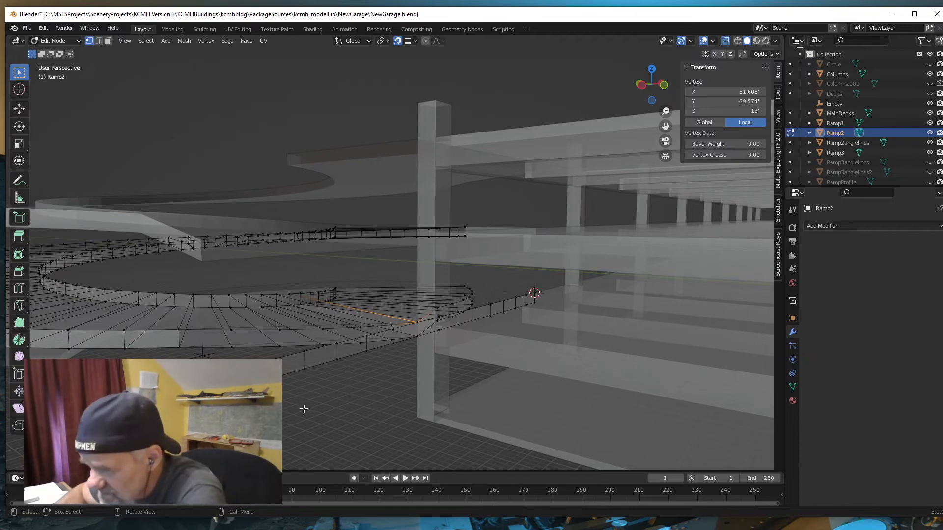
mouse_move(309, 410)
middle_down()
mouse_move(326, 419)
mouse_move(310, 418)
middle_up()
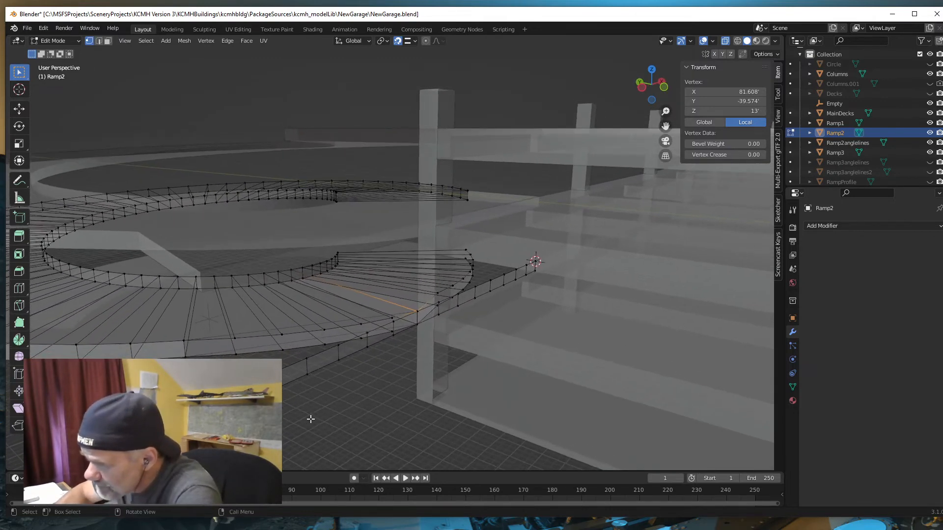
shift+click(415, 313)
middle_drag(391, 387, 403, 368)
shift+click(415, 315)
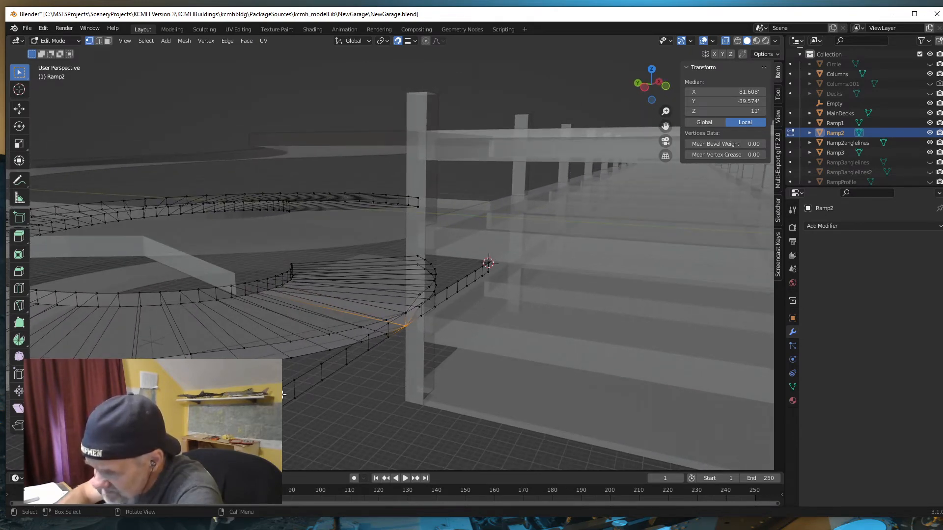
middle_drag(377, 379, 361, 379)
click(416, 311)
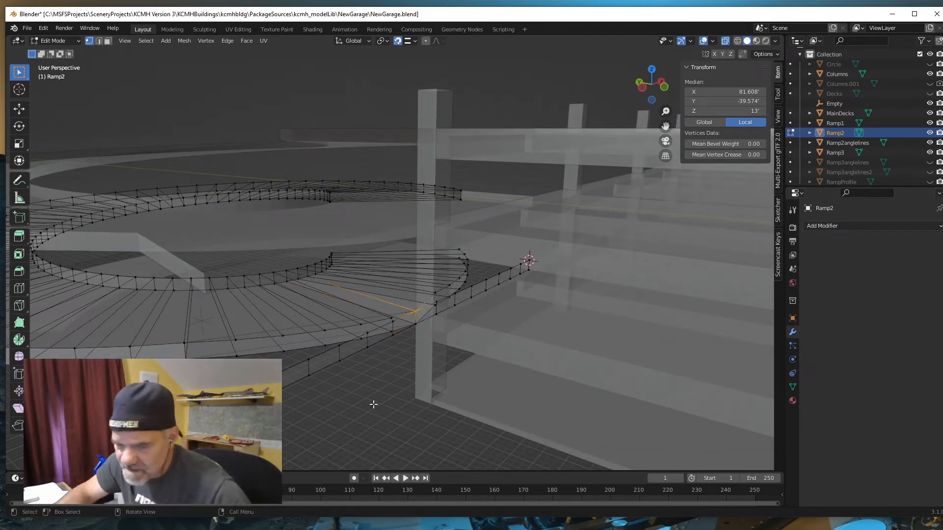
key(m)
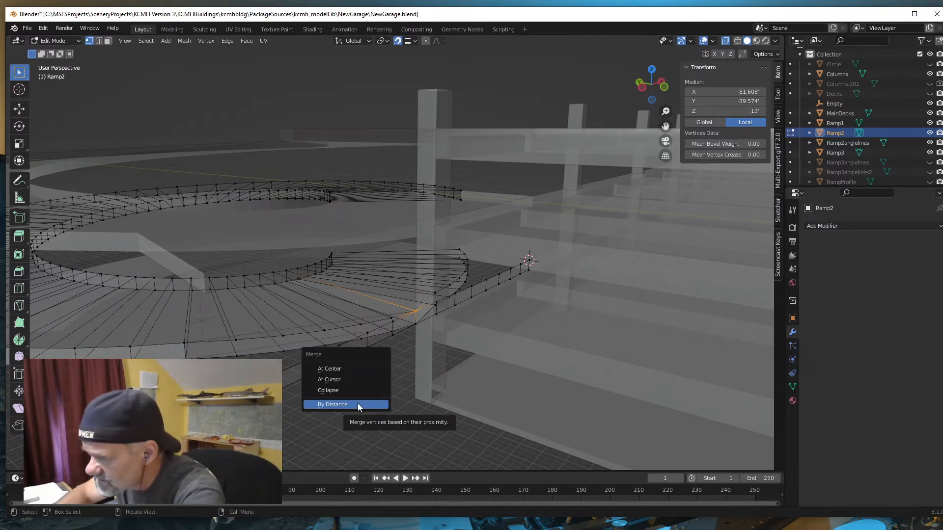
click(358, 403)
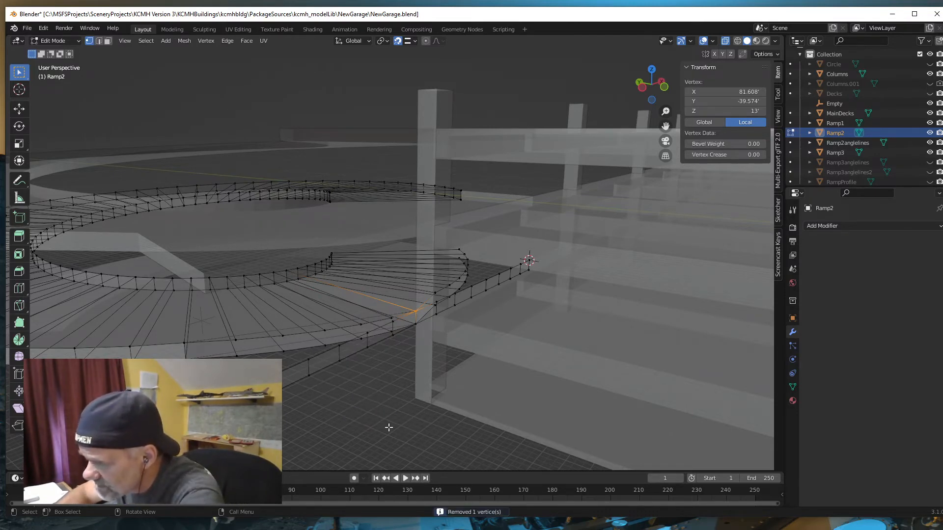
Merge the coincident ramp and edge-strip bottom vertices at X 81.608', Z 11' beside the column
middle_drag(388, 427, 405, 357)
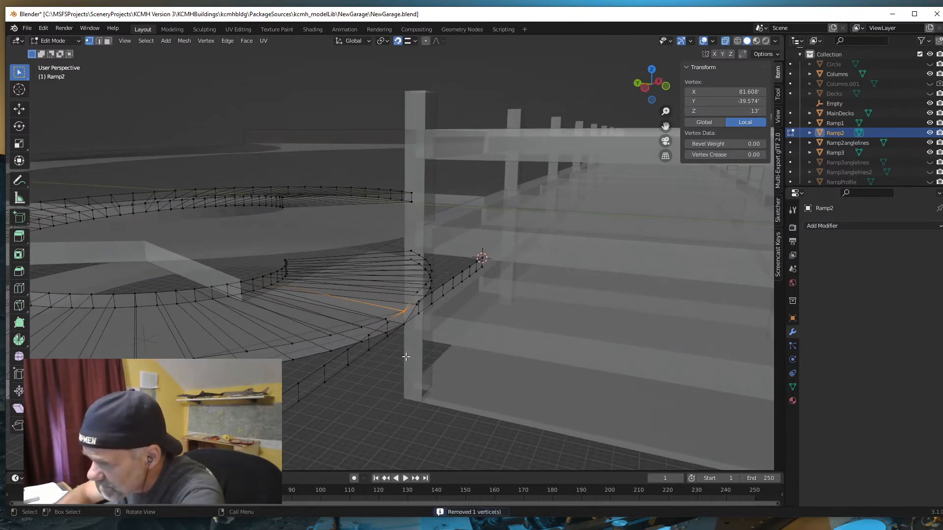
shift+click(404, 323)
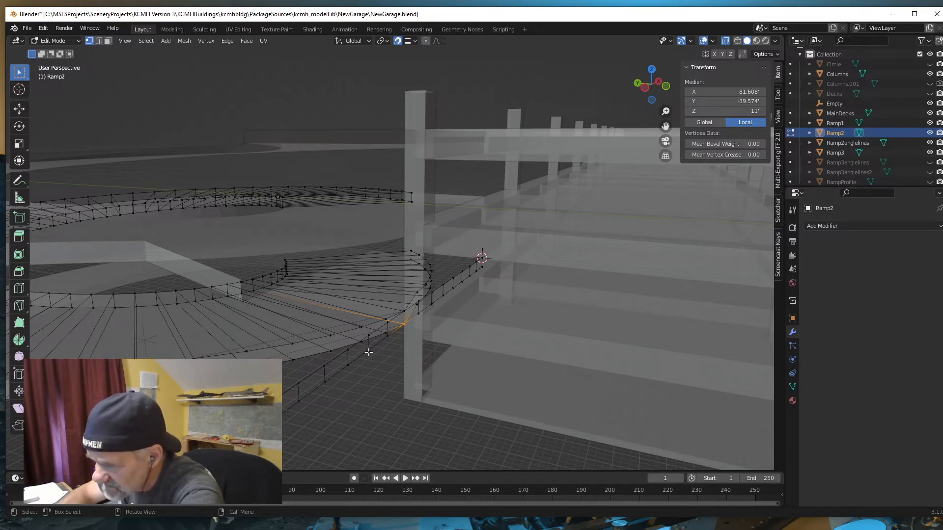
middle_drag(364, 392, 339, 396)
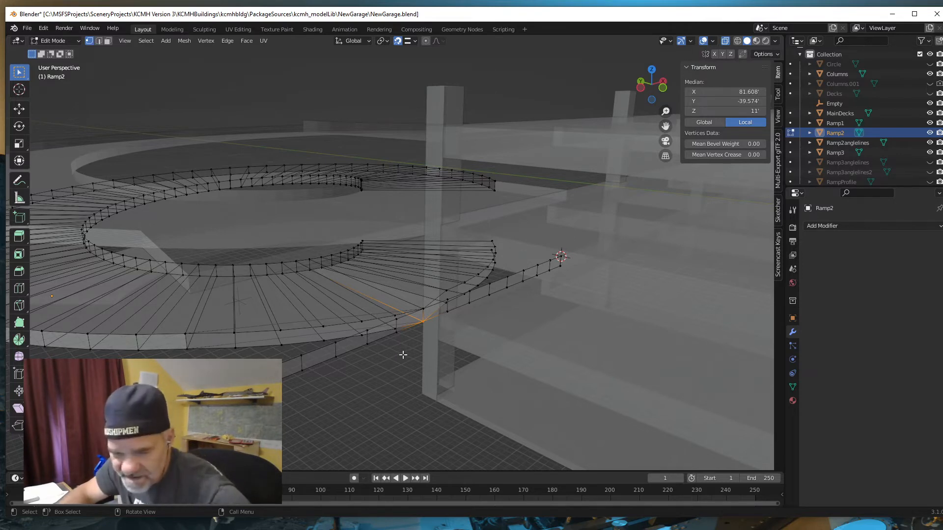
key(m)
click(417, 335)
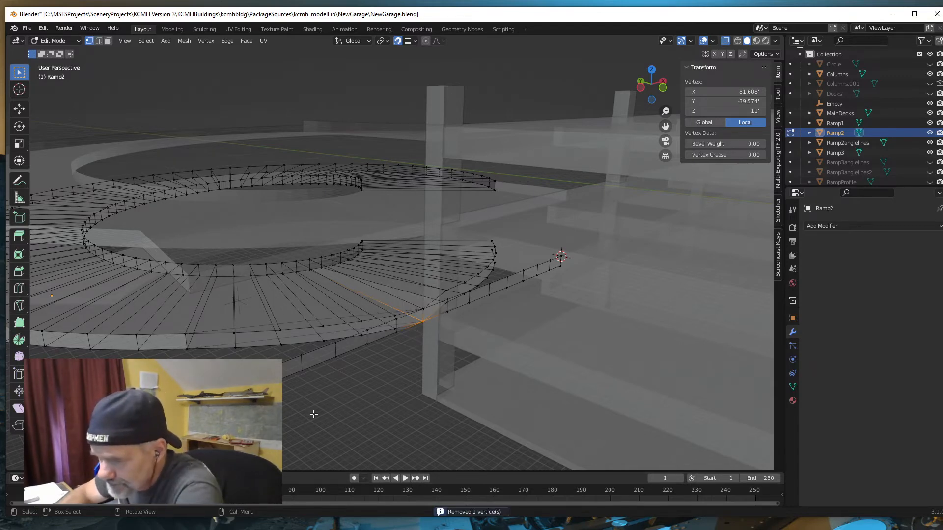
Turn off X-ray display and hide the Ramp2anglelines object to expose the ramp's underside
mouse_move(384, 403)
middle_down()
mouse_move(412, 404)
mouse_move(399, 395)
middle_up()
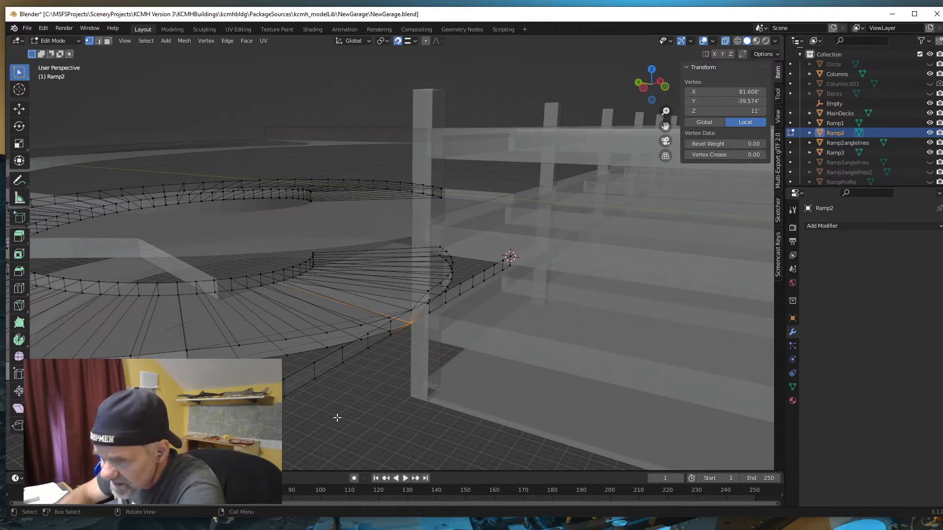
middle_drag(386, 412, 393, 407)
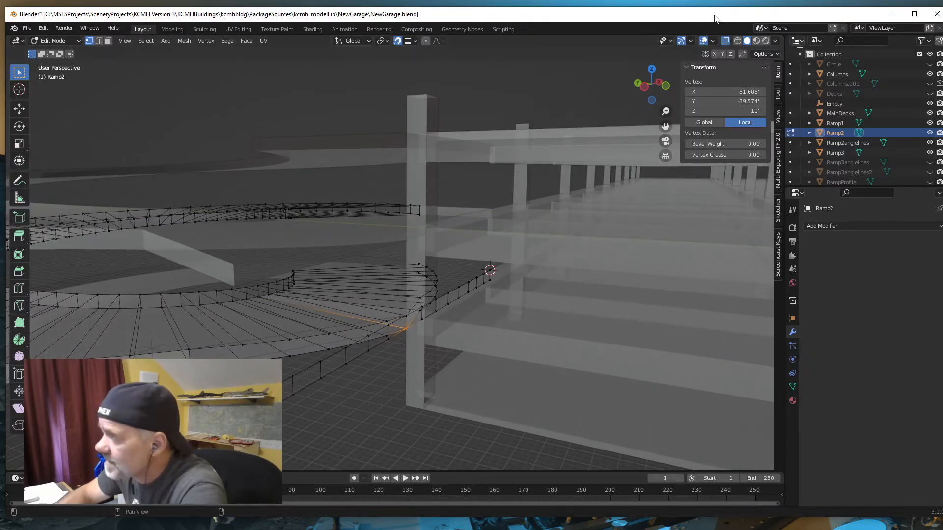
click(725, 42)
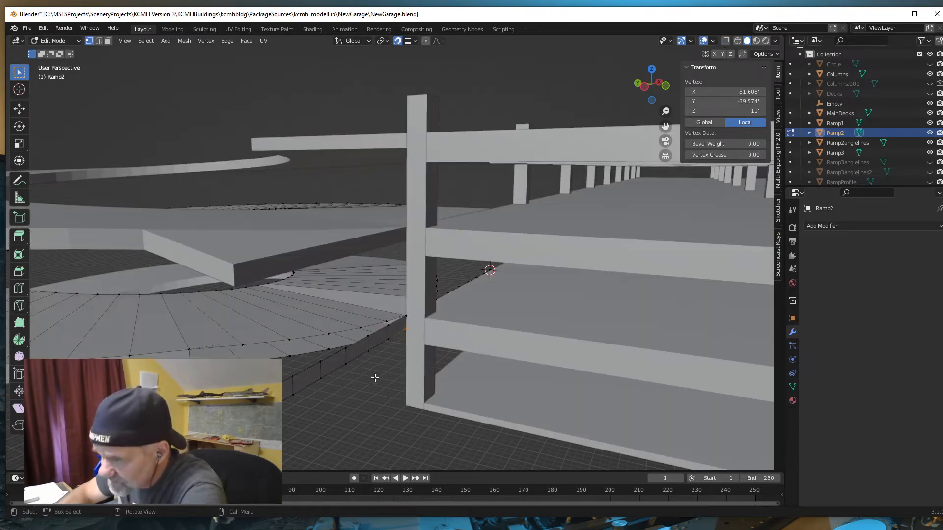
mouse_move(375, 378)
middle_down()
mouse_move(386, 378)
mouse_move(370, 379)
middle_up()
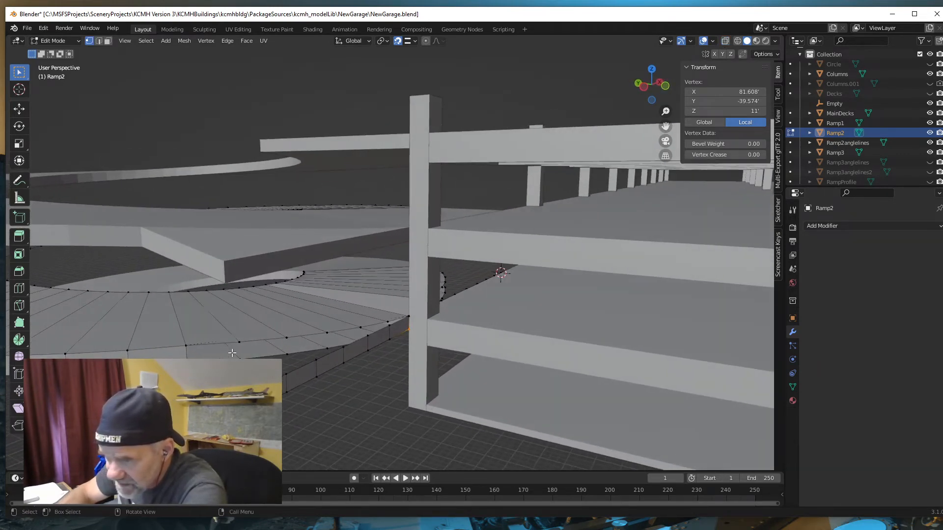
click(185, 346)
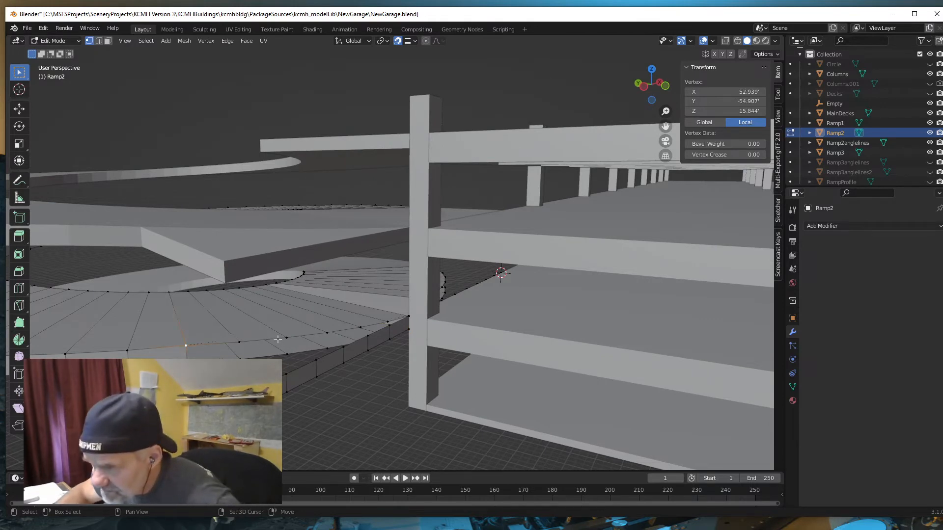
middle_drag(332, 391, 388, 361)
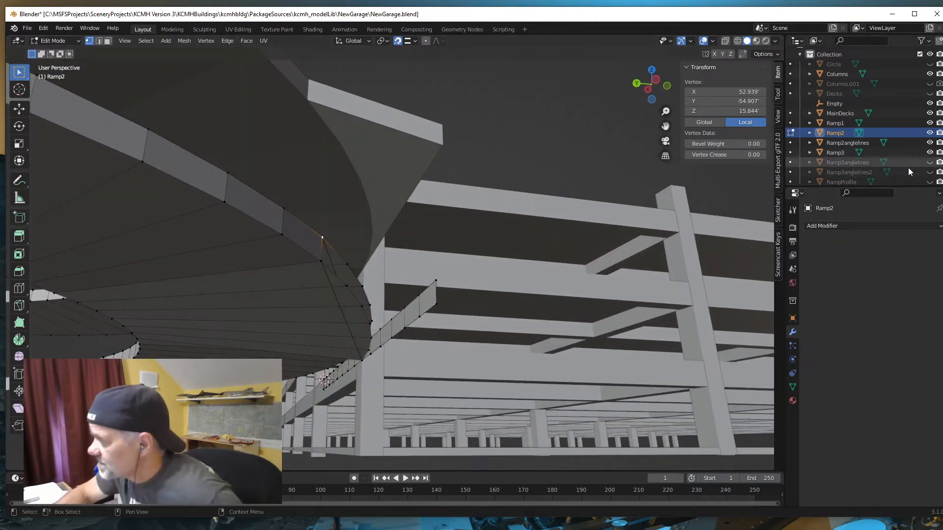
click(930, 143)
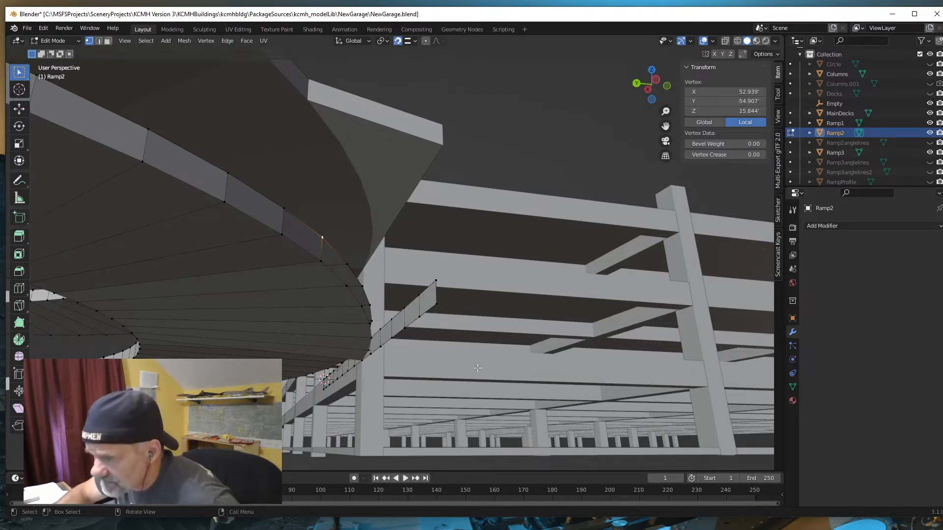
Fill the underside gap between the curved ramp edge and the edge strip with a face through their bottom vertices
middle_drag(363, 360, 367, 365)
click(362, 361)
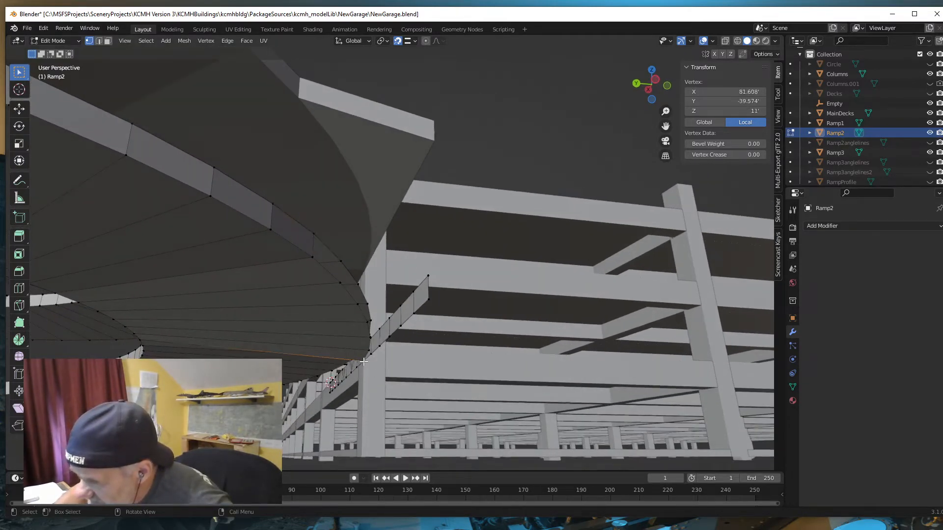
shift+click(371, 352)
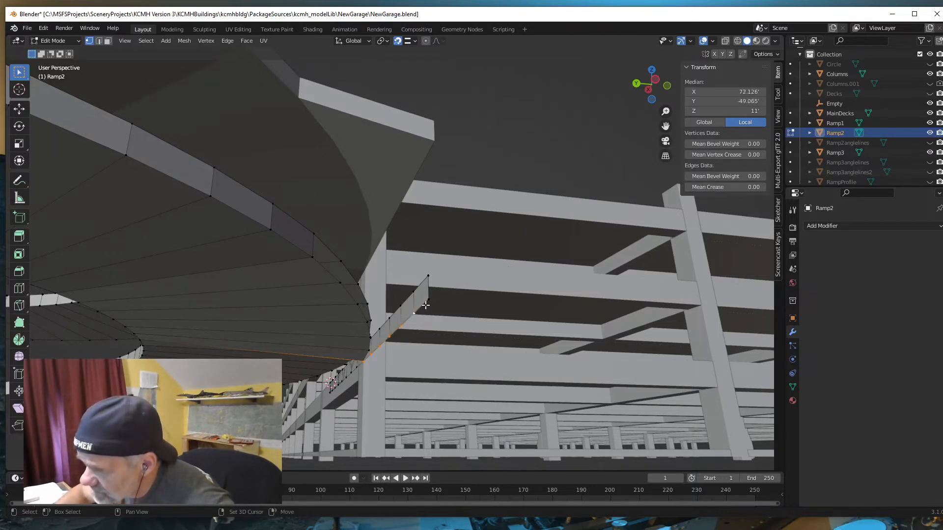
shift+click(370, 340)
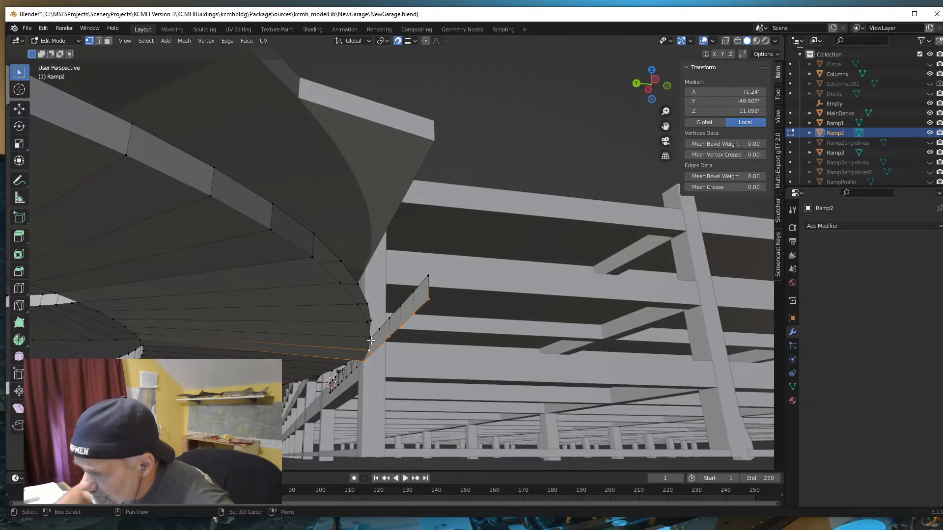
shift+click(370, 326)
shift+click(366, 323)
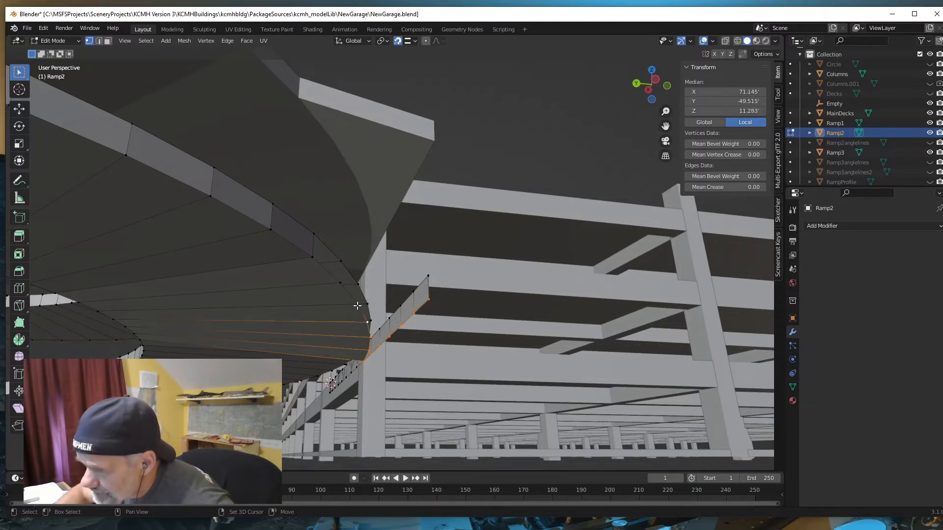
shift+click(357, 302)
shift+click(340, 284)
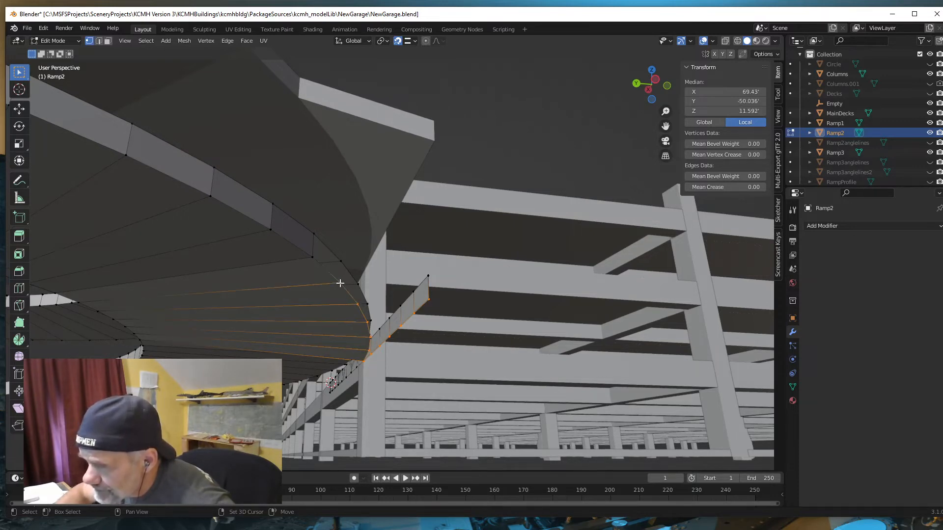
shift+click(312, 257)
middle_drag(311, 257, 448, 383)
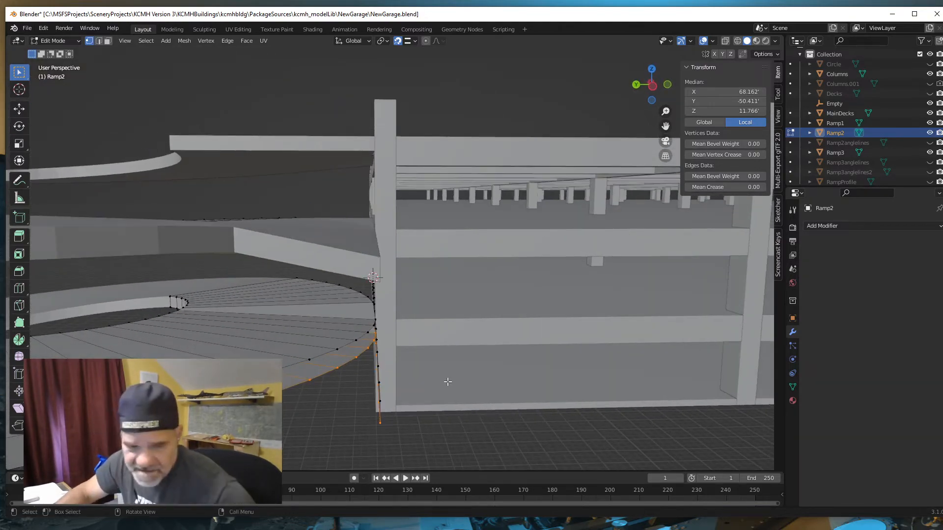
key(f)
Fill the top gap between the curved ramp edge and the edge strip with a face through their top vertices
middle_drag(435, 442, 414, 443)
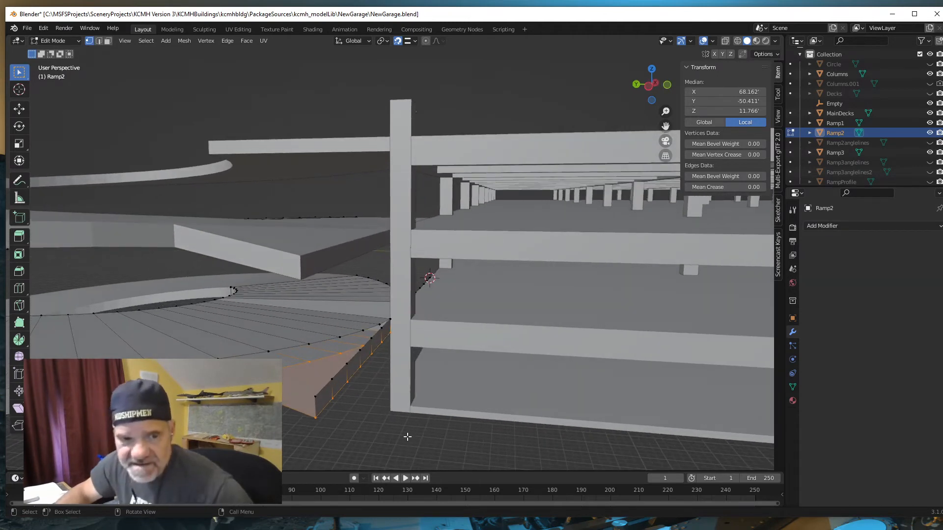
click(393, 320)
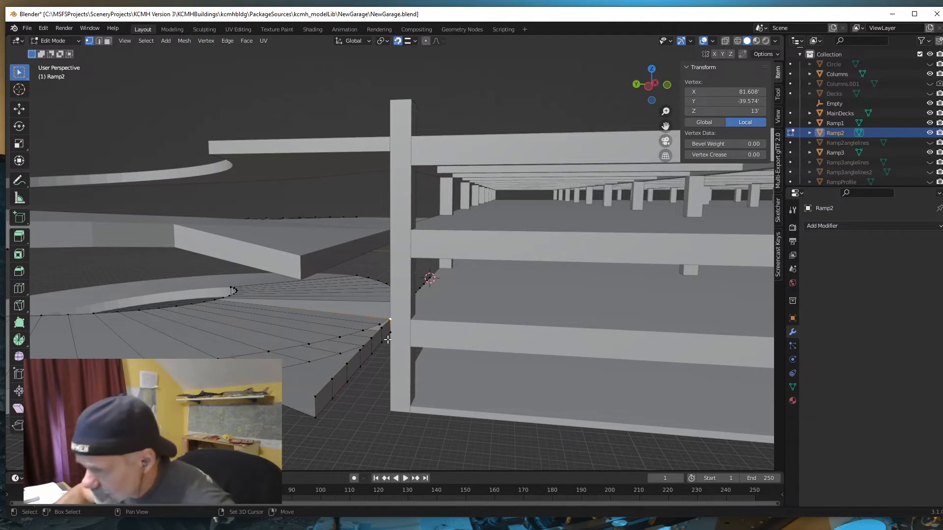
shift+click(381, 328)
shift+click(370, 326)
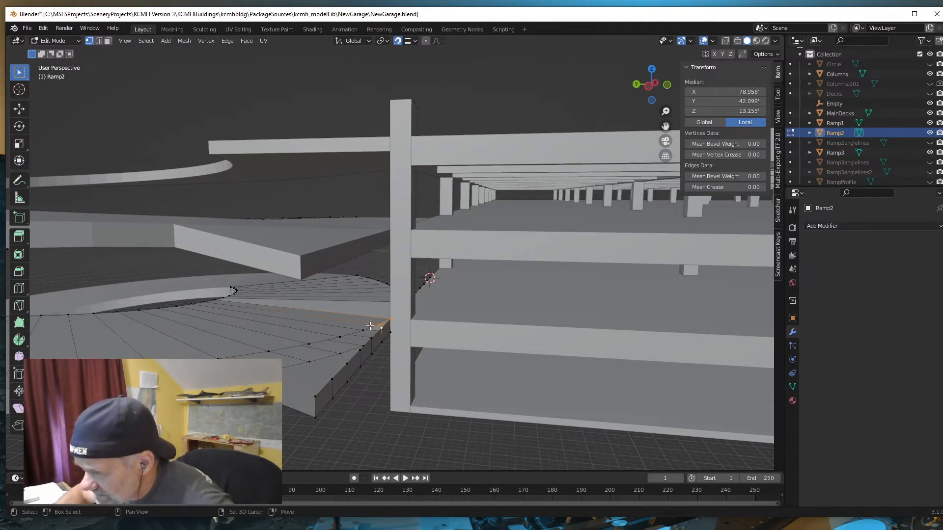
shift+click(371, 339)
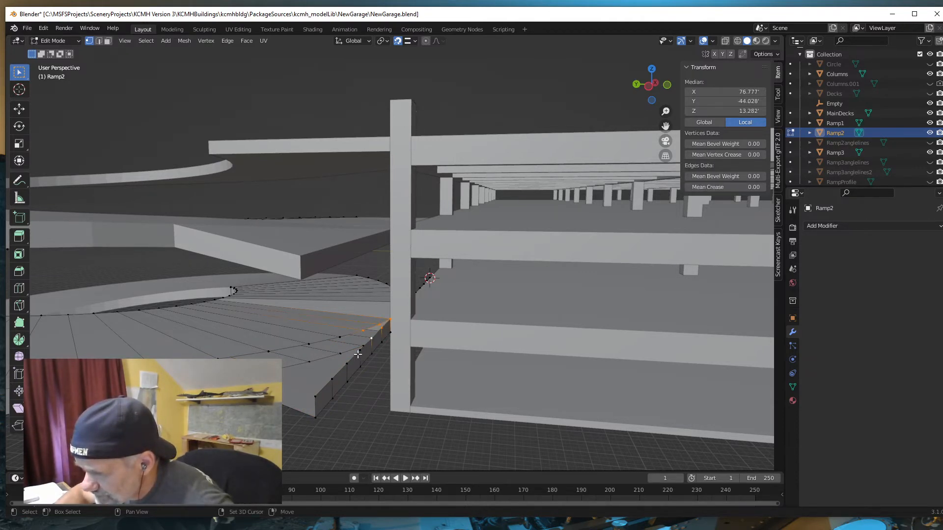
shift+click(311, 347)
shift+click(346, 363)
shift+click(331, 380)
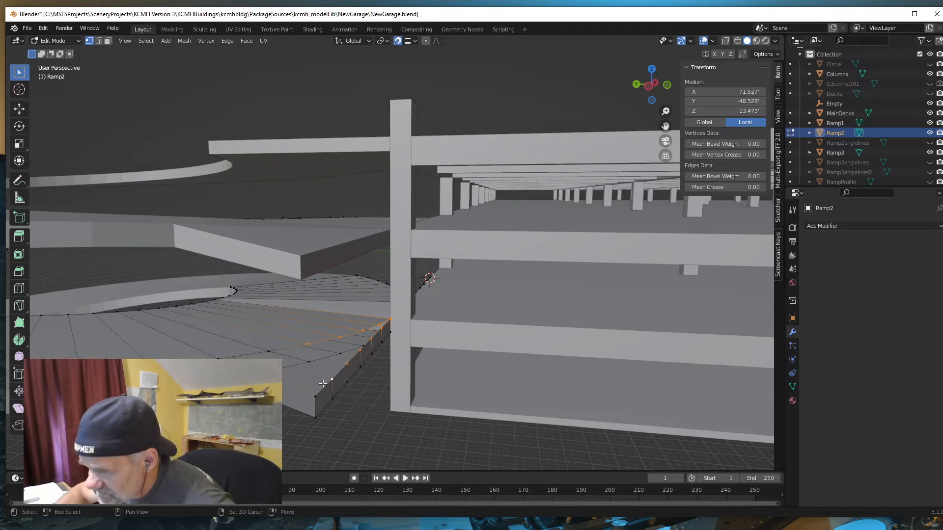
shift+click(316, 397)
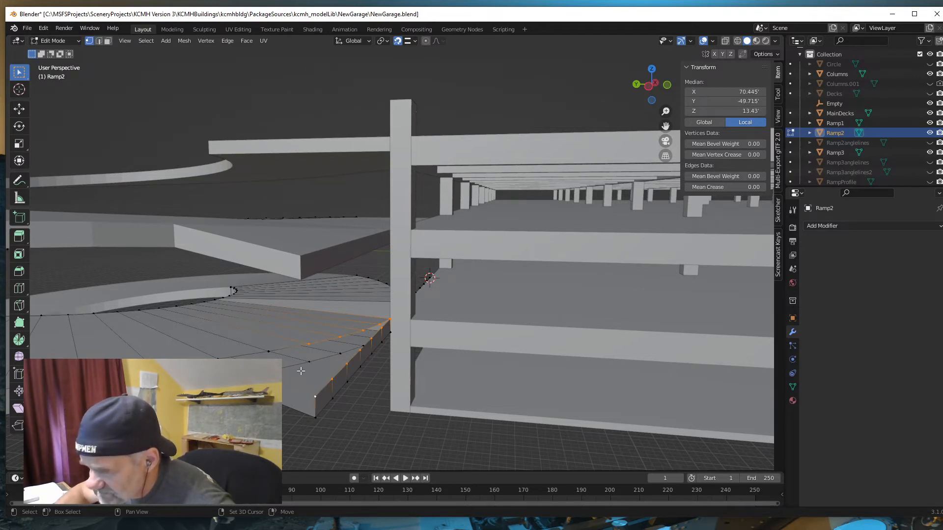
shift+click(268, 351)
shift+click(219, 358)
middle_drag(219, 357, 274, 401)
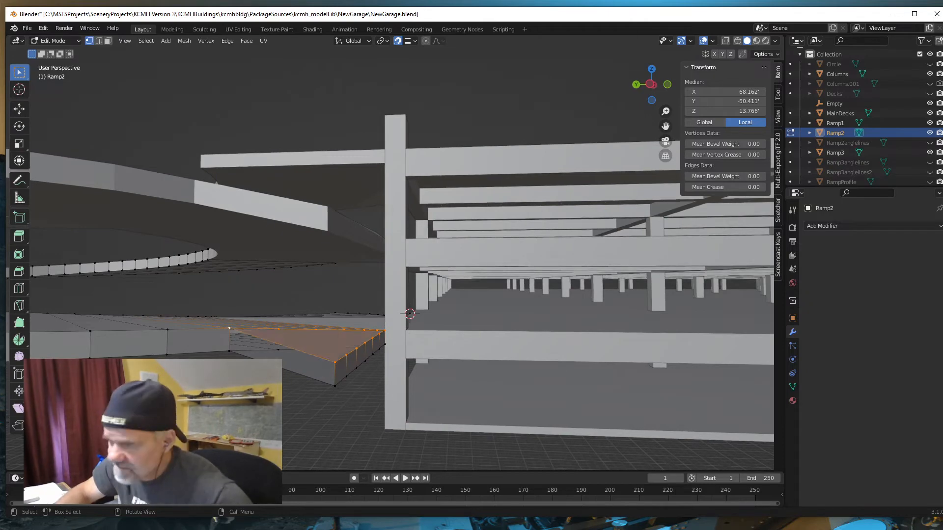
middle_drag(327, 415, 320, 389)
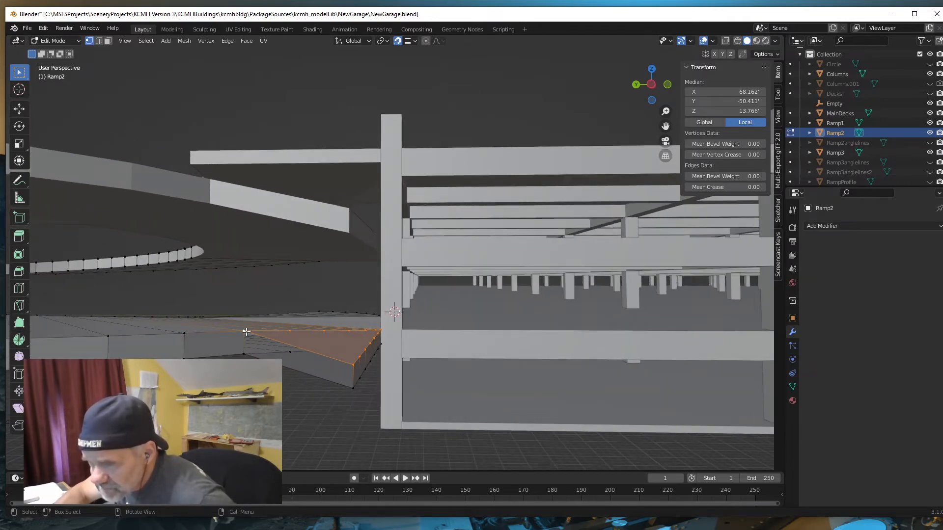
mouse_move(305, 393)
middle_down()
mouse_move(311, 398)
mouse_move(295, 404)
mouse_move(323, 361)
mouse_move(295, 383)
middle_up()
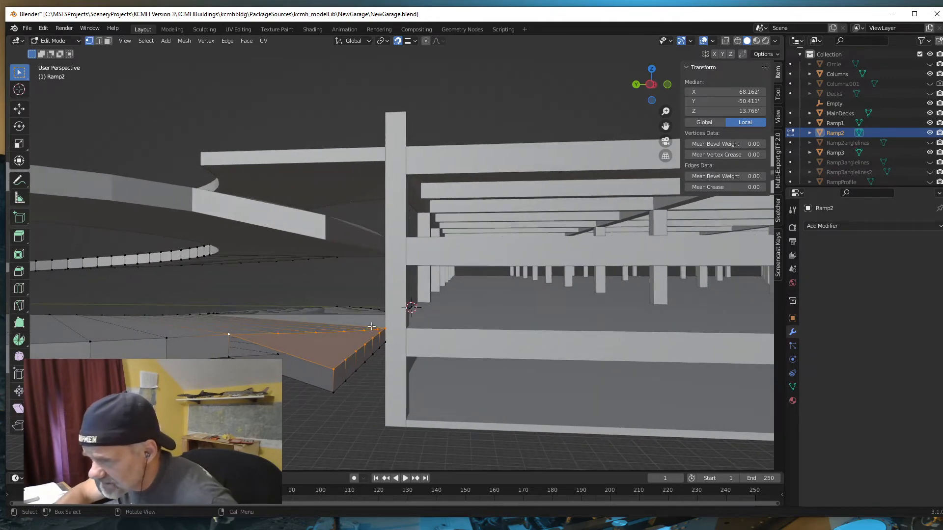
With X-ray display on, select the five intermediate pairs of top and bottom vertices along the ramp's curved seam
click(726, 41)
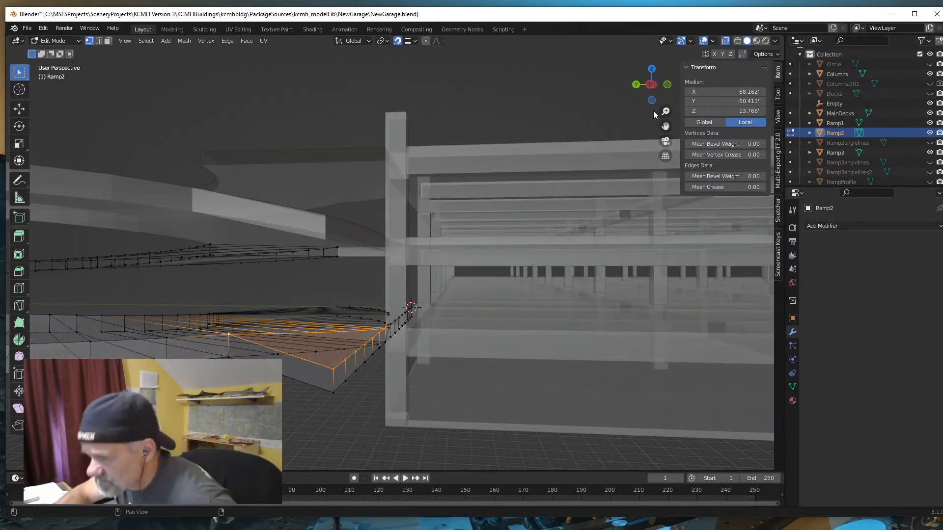
click(377, 330)
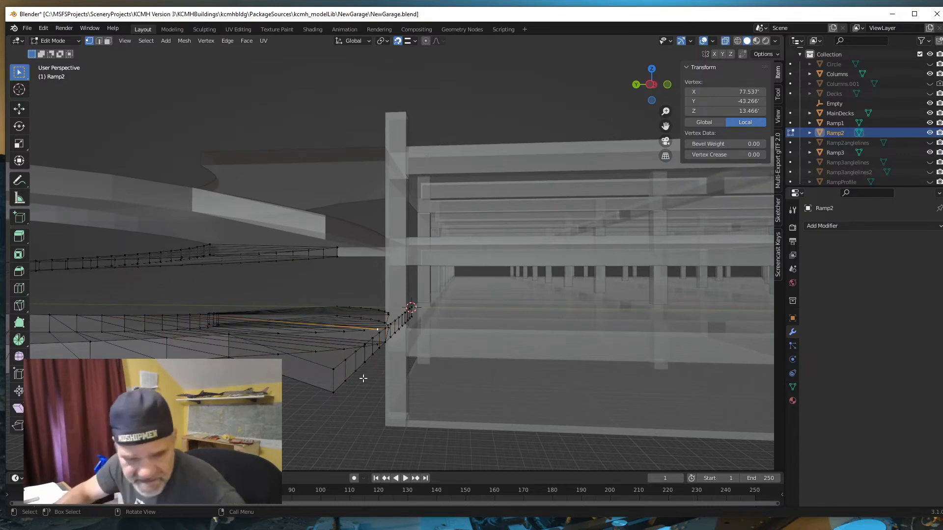
shift+click(376, 345)
middle_drag(371, 387, 393, 372)
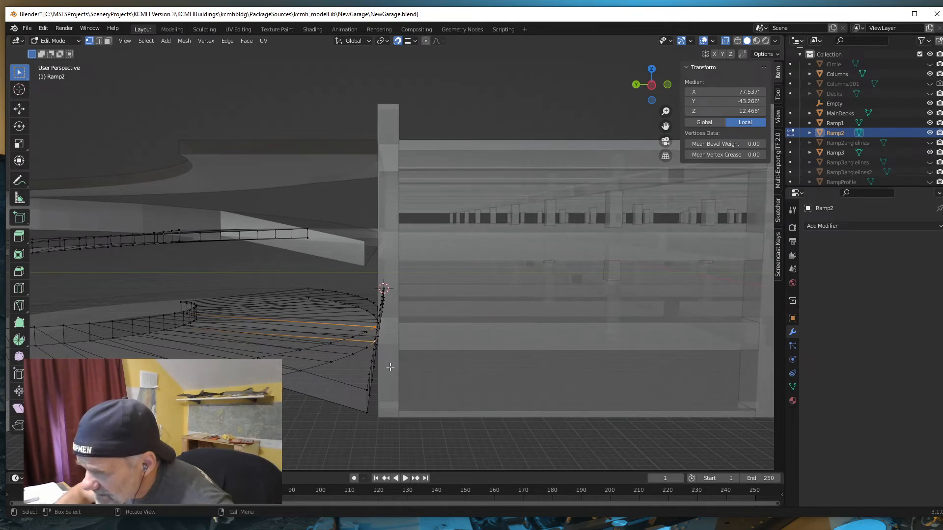
shift+click(368, 332)
shift+click(364, 346)
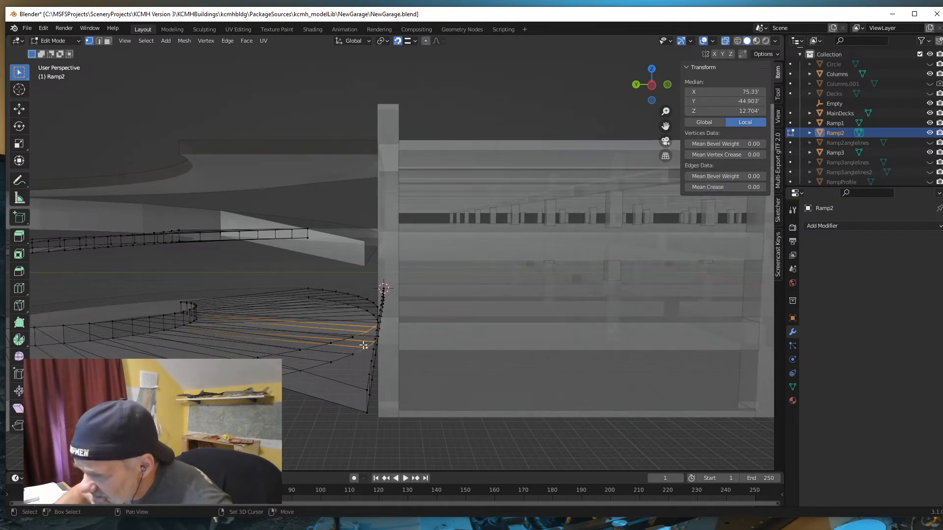
shift+click(352, 337)
shift+click(339, 350)
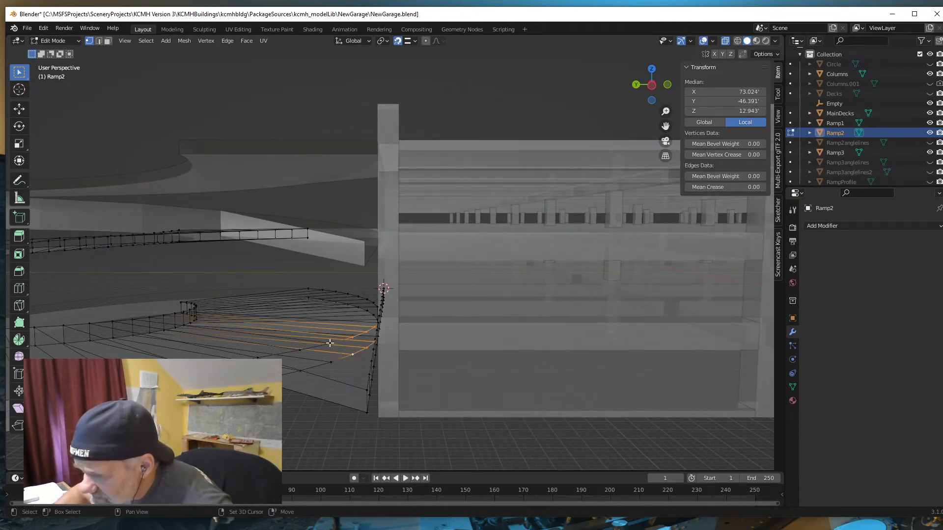
shift+click(330, 344)
shift+click(332, 362)
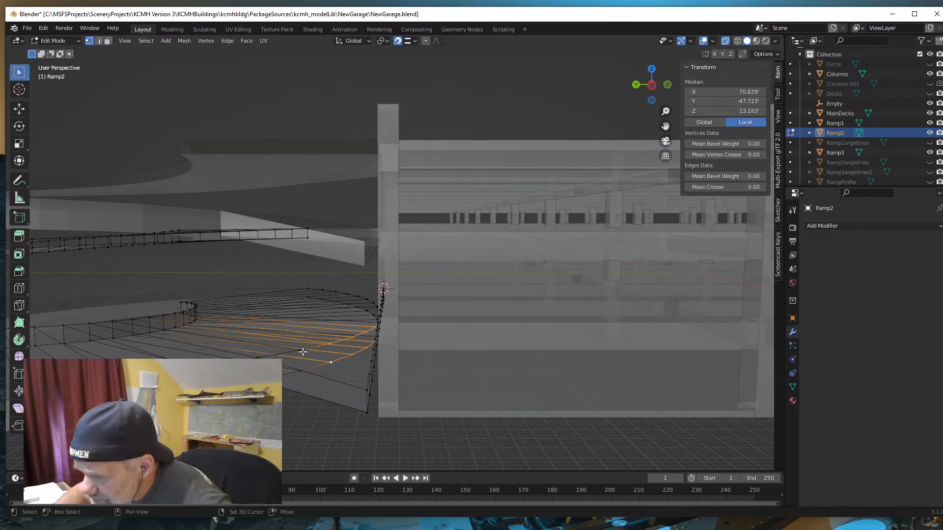
shift+click(300, 349)
shift+click(300, 371)
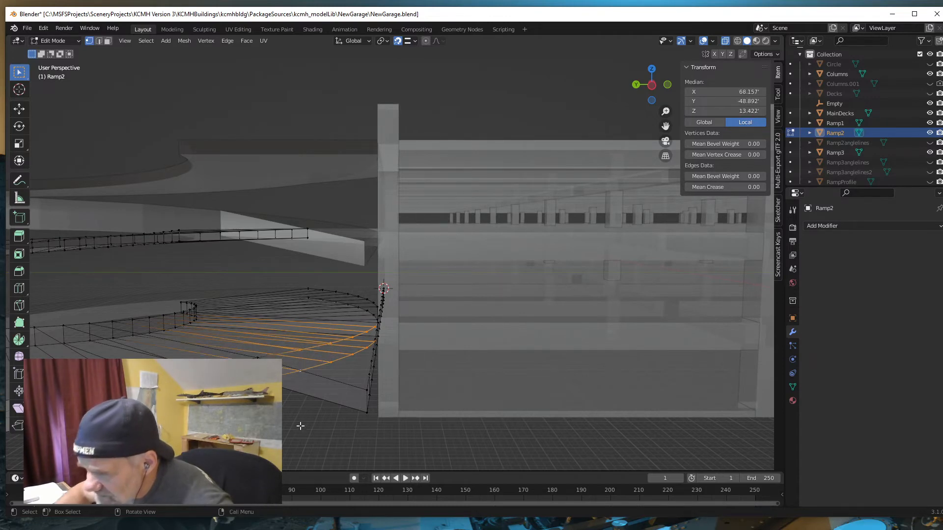
middle_drag(300, 425, 293, 422)
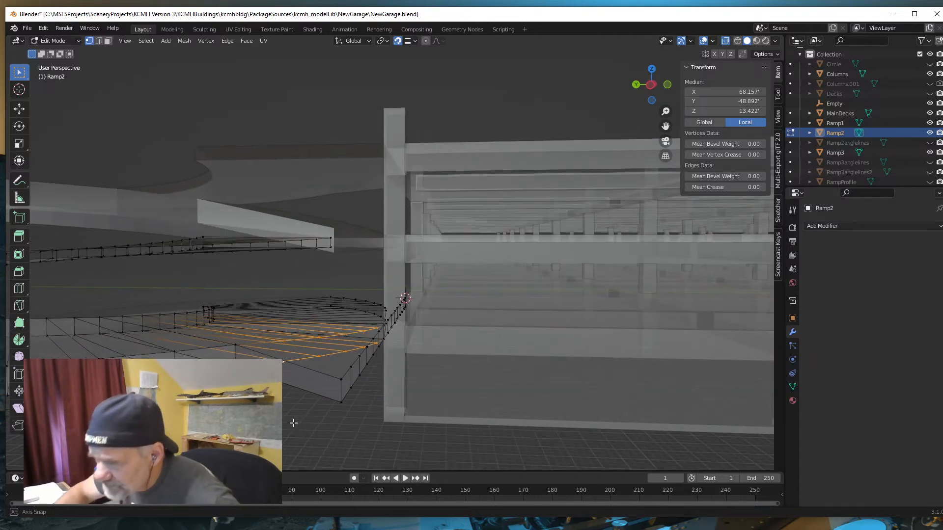
Turn off X-ray display and snapping, and lower the selected seam vertices by 0.2067' along global Z
click(724, 41)
mouse_move(458, 404)
middle_down()
mouse_move(485, 392)
mouse_move(457, 400)
middle_up()
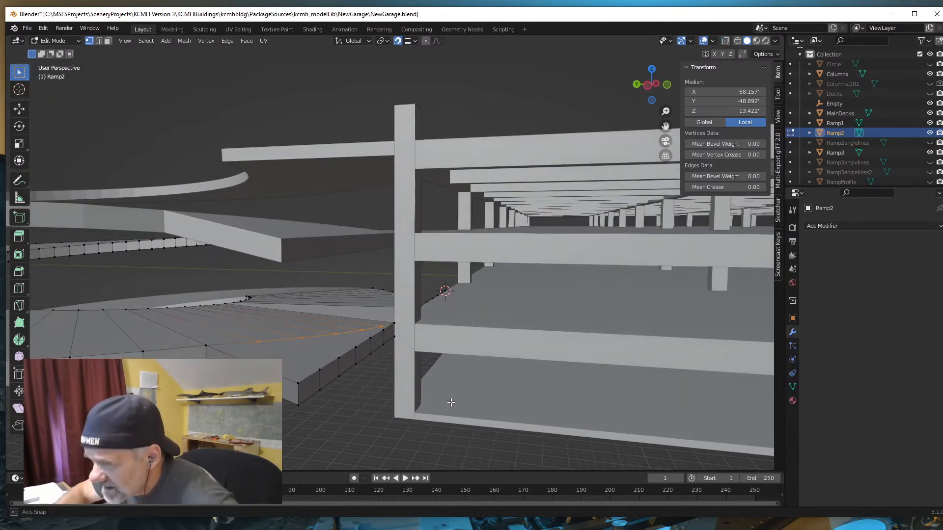
click(397, 42)
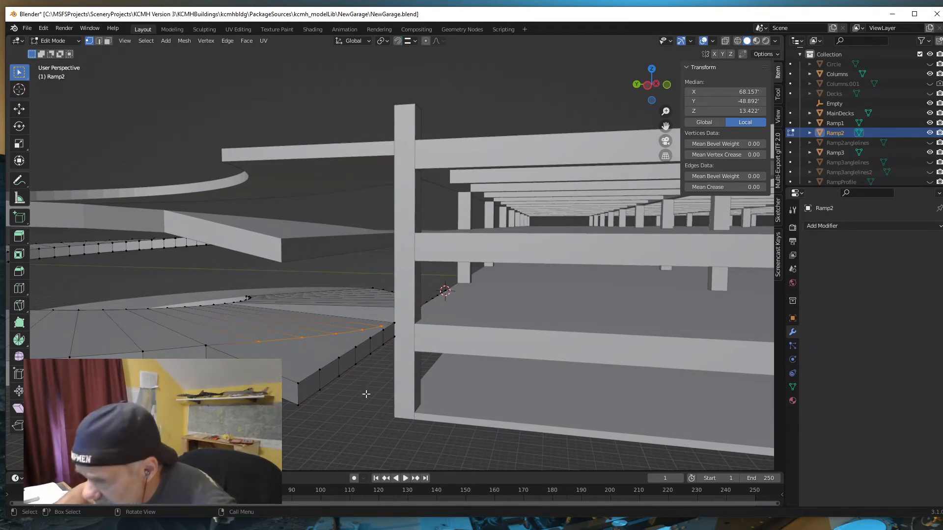
middle_drag(364, 399, 375, 340)
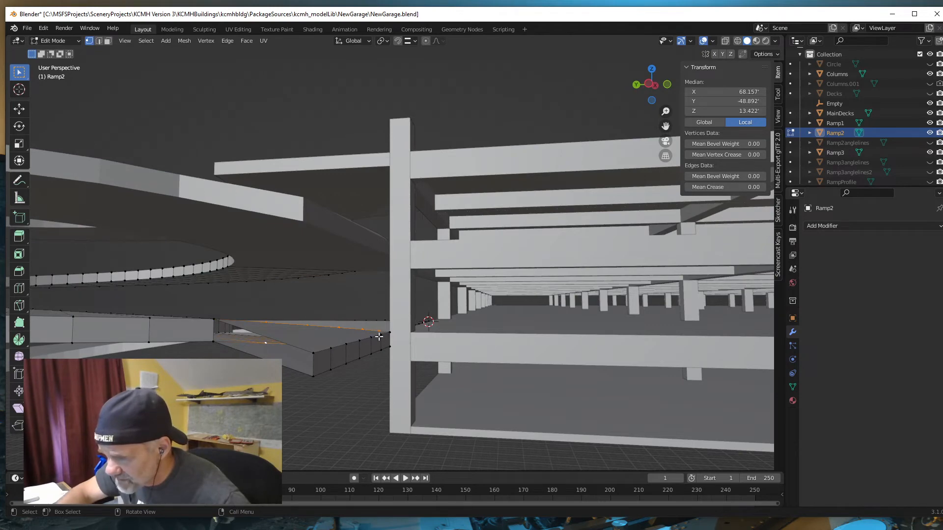
mouse_move(357, 382)
middle_down()
mouse_move(357, 397)
mouse_move(368, 389)
middle_up()
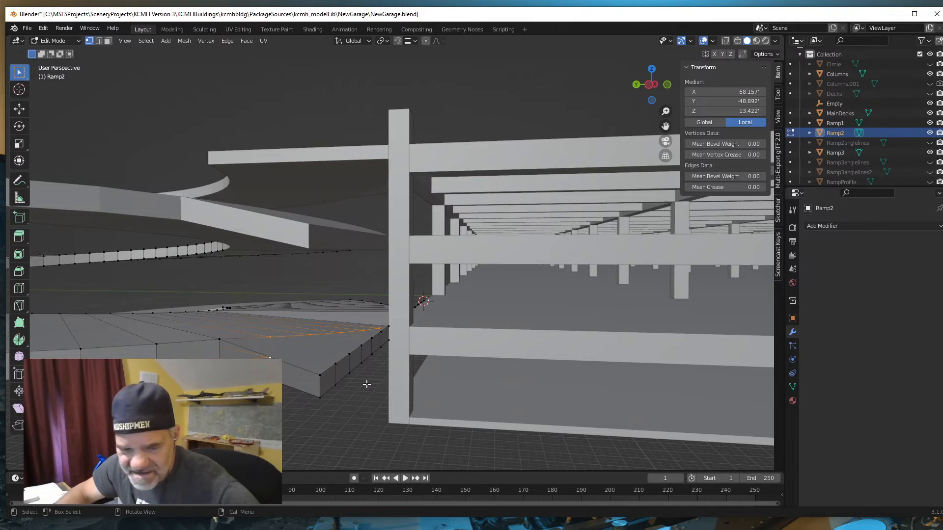
key(g)
key(z)
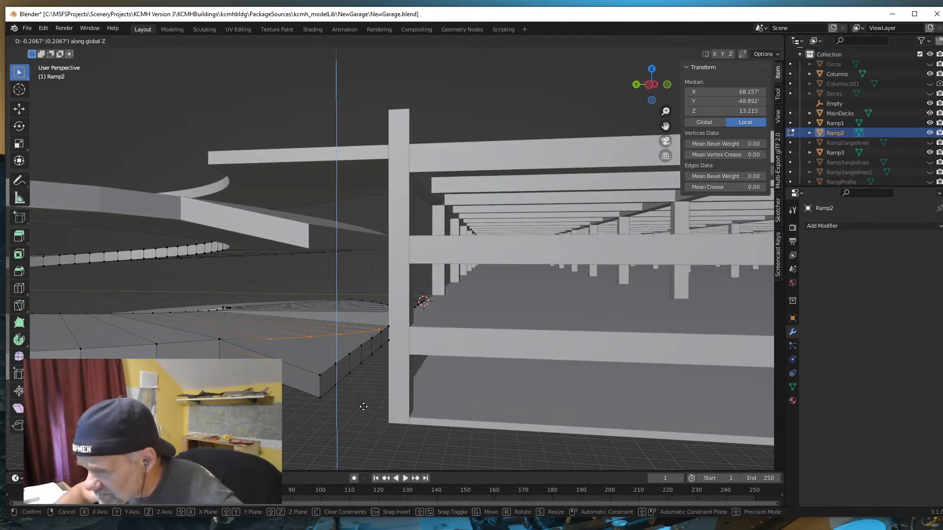
click(363, 406)
middle_drag(363, 407, 299, 408)
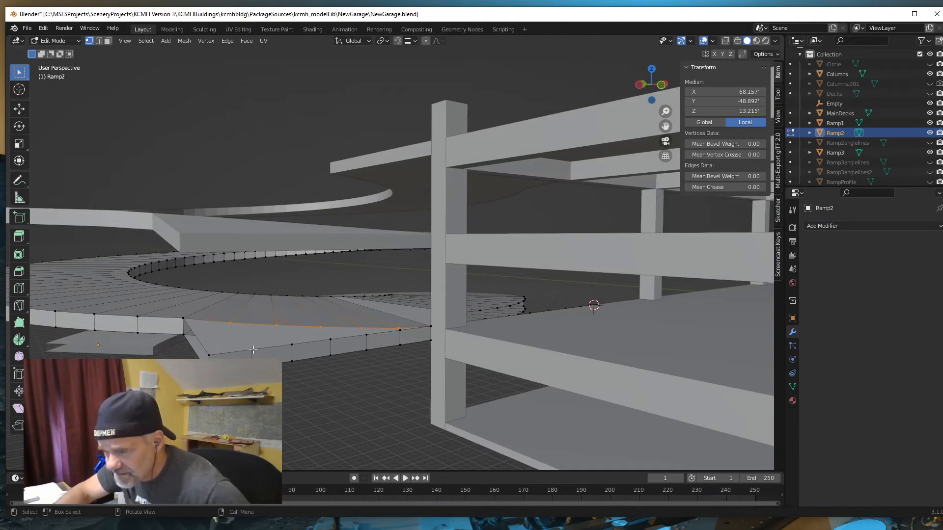
middle_drag(293, 414, 358, 413)
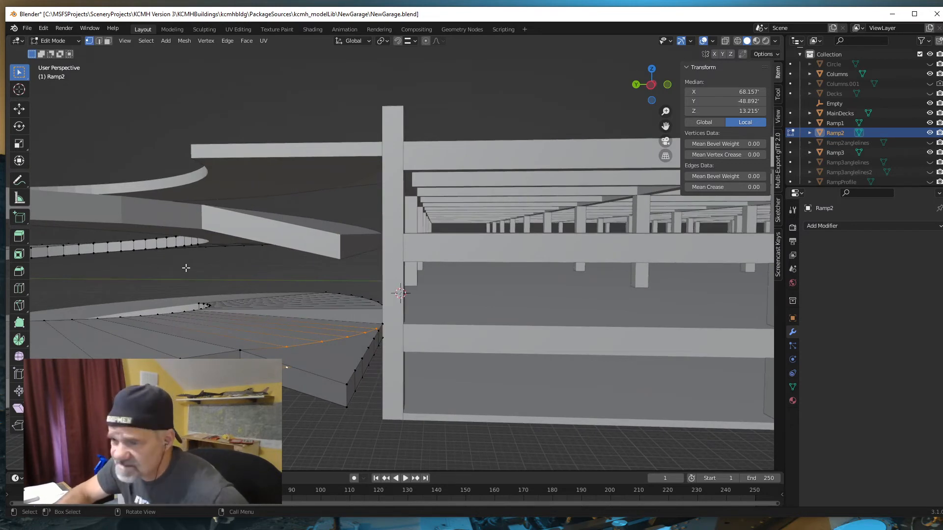
Close the open outer side between the ramp edge and the strip's end with a face through its four corner vertices, and clear the selection
click(240, 350)
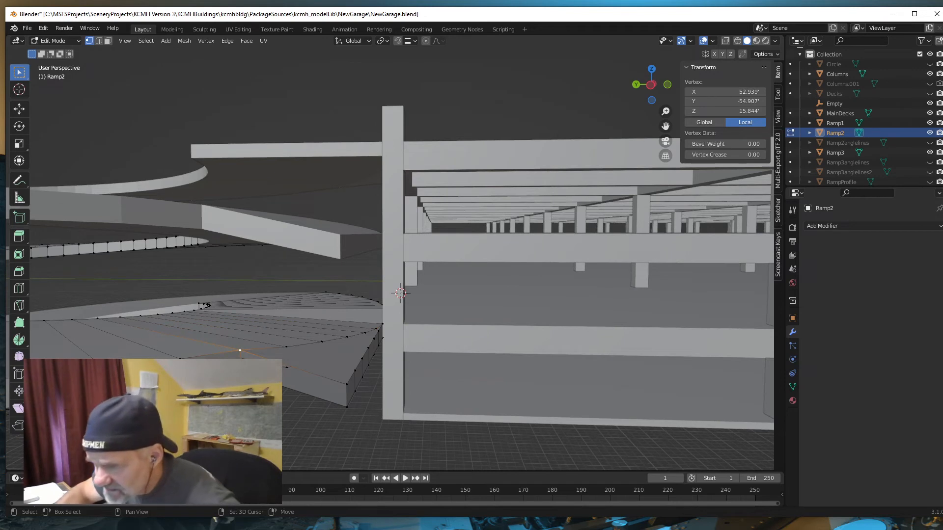
shift+click(324, 402)
shift+click(346, 407)
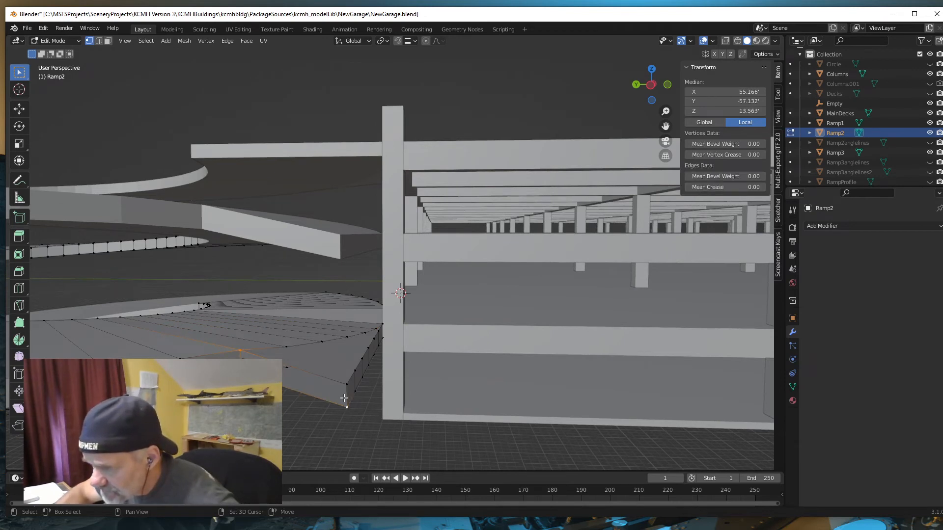
shift+click(346, 385)
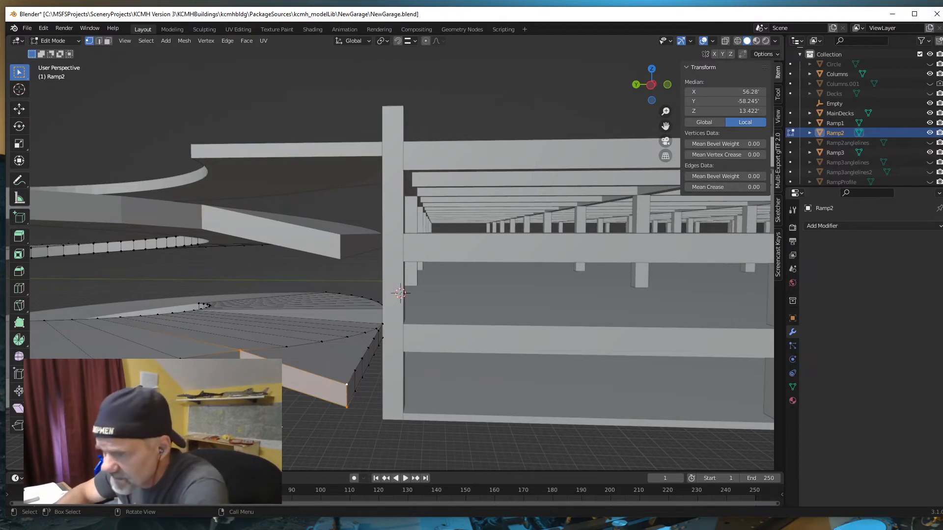
key(alt+a)
middle_drag(267, 420, 292, 422)
middle_drag(293, 419, 231, 354)
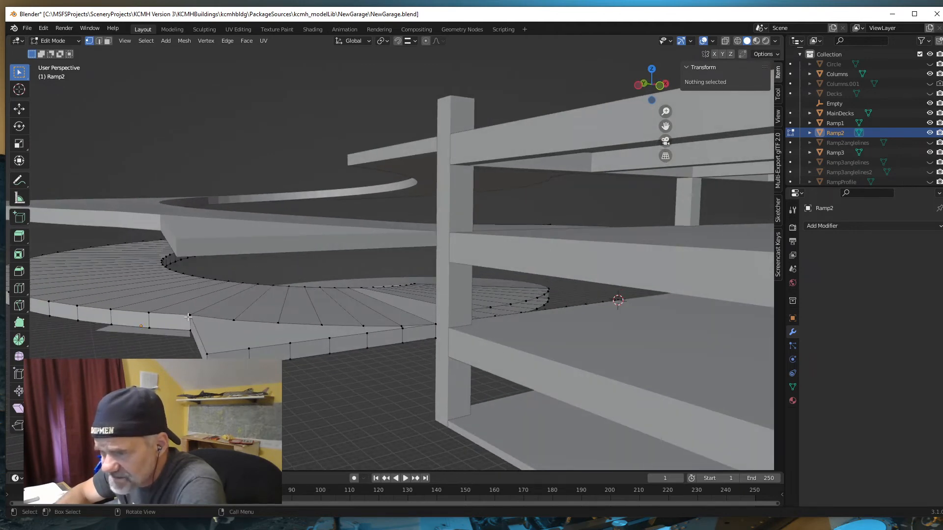
middle_drag(288, 378, 268, 376)
middle_drag(515, 404, 491, 427)
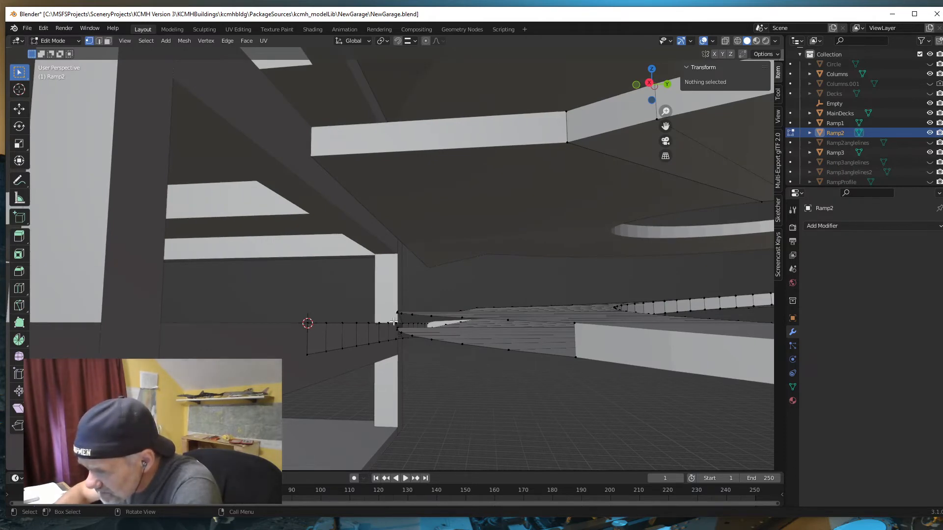
Connect the top vertex at the curved ramp edge's column end to the straight outer wall's top corner with a new edge
mouse_move(402, 342)
middle_down()
mouse_move(401, 362)
mouse_move(392, 348)
middle_up()
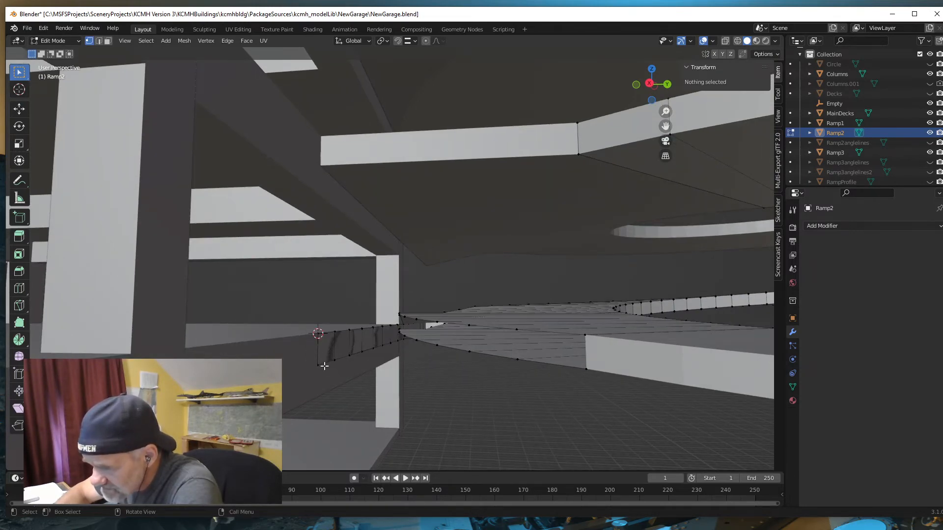
middle_drag(435, 364, 430, 362)
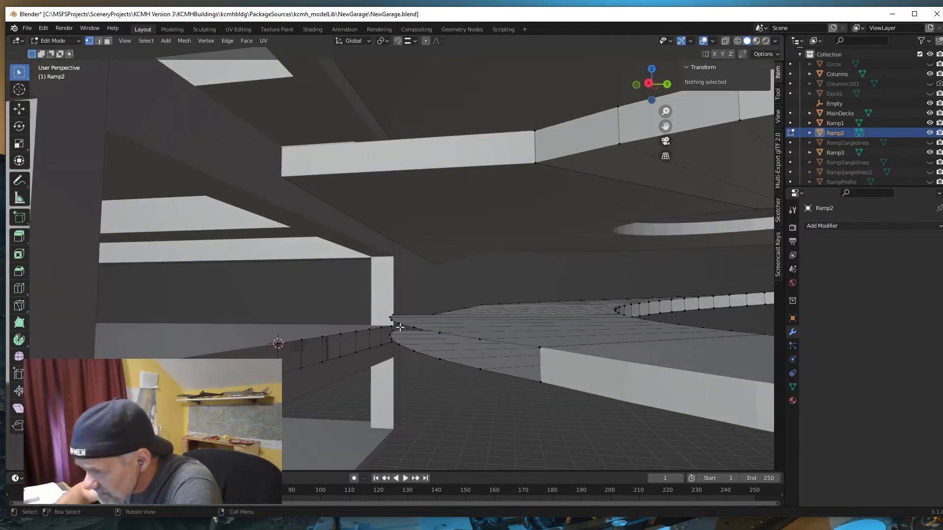
middle_drag(400, 327, 400, 324)
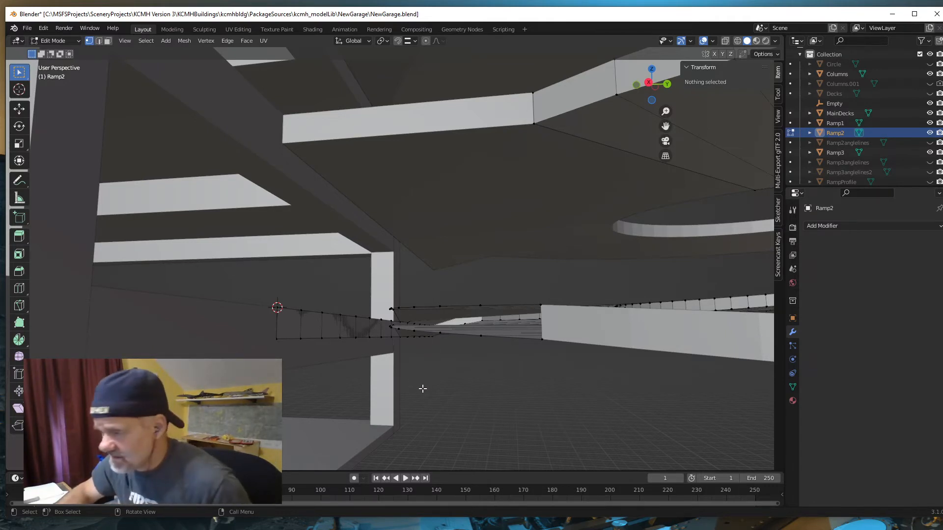
middle_drag(473, 429, 476, 429)
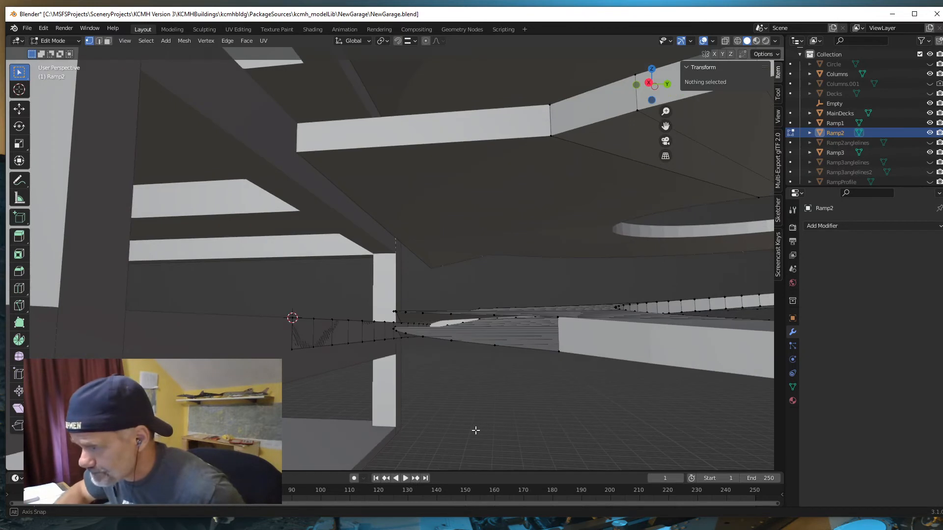
click(401, 324)
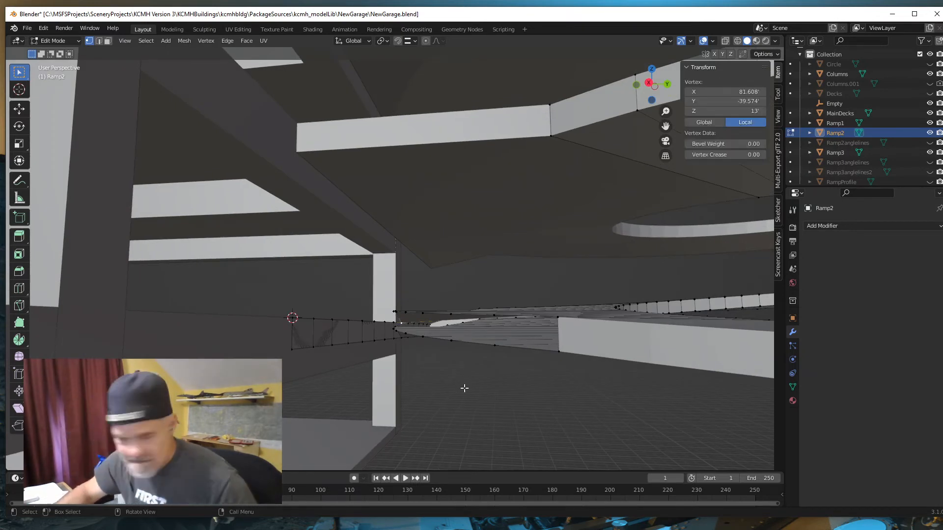
shift+click(559, 318)
middle_drag(547, 379, 549, 390)
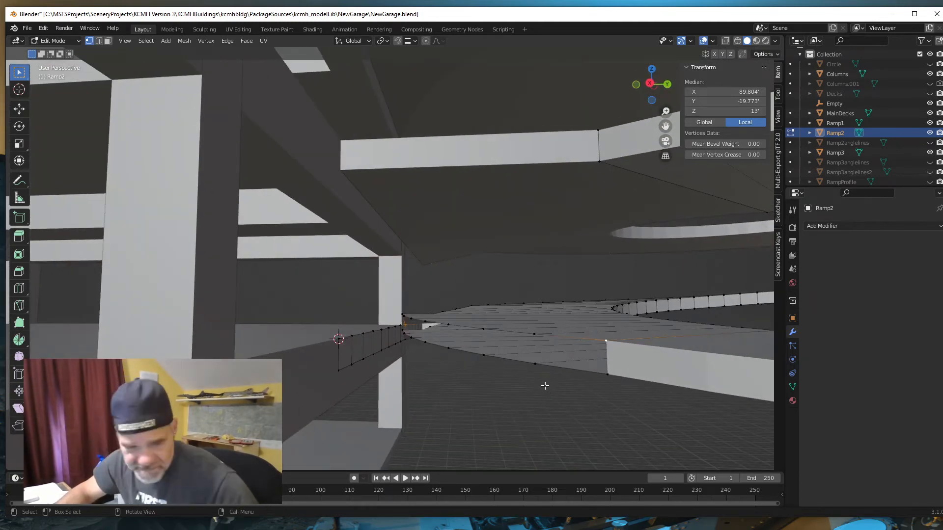
key(f)
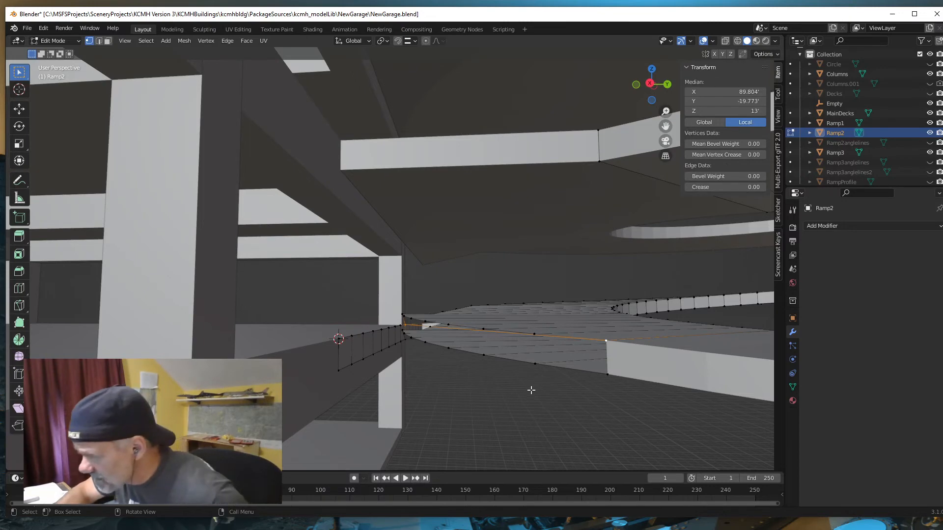
Connect the matching bottom vertices, from the curved edge's column end to the wall's bottom corner, with a second edge
middle_drag(472, 381, 465, 390)
click(402, 338)
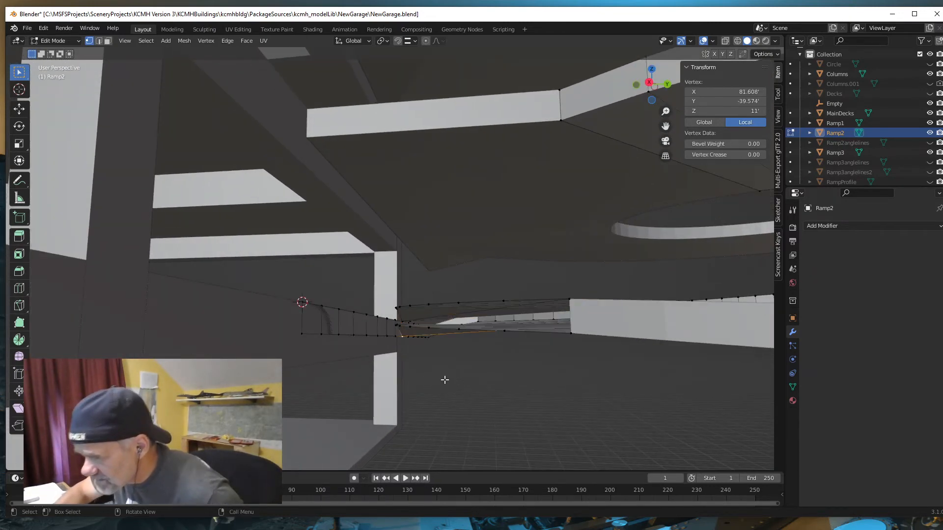
shift+click(570, 334)
middle_drag(512, 381, 511, 386)
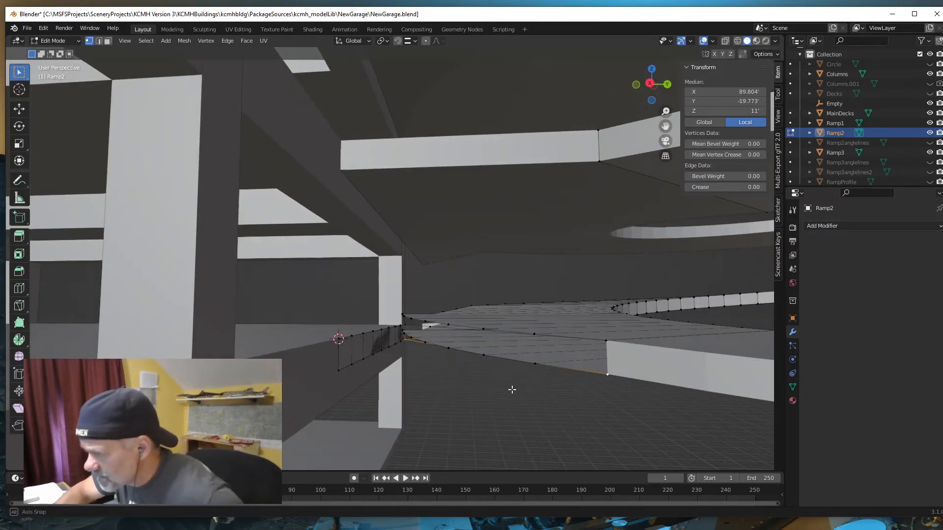
middle_drag(512, 385, 502, 385)
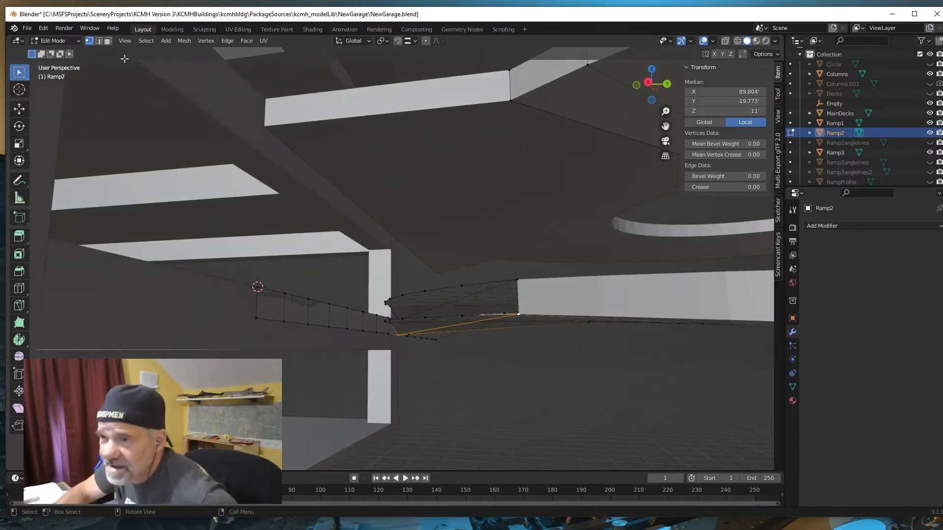
In edge select mode, select the new top and bottom connecting edges and separate them into their own object
click(99, 41)
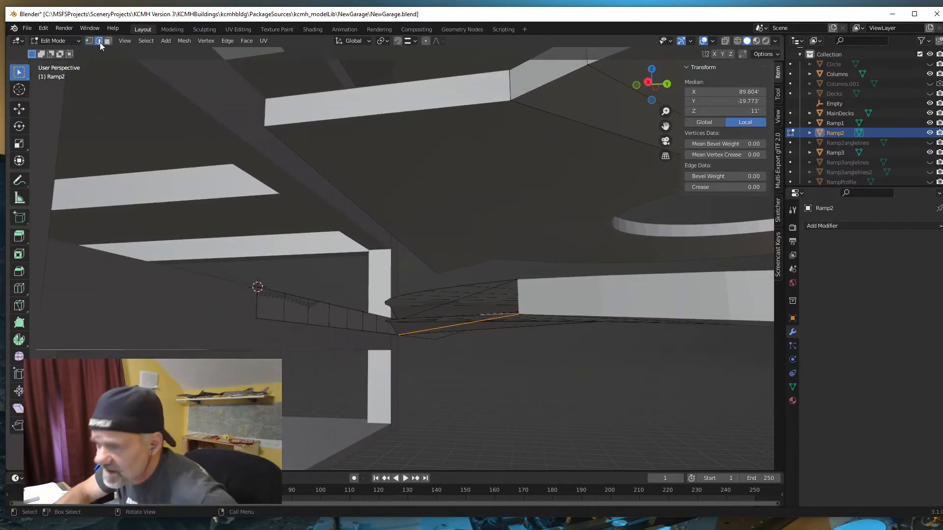
click(421, 312)
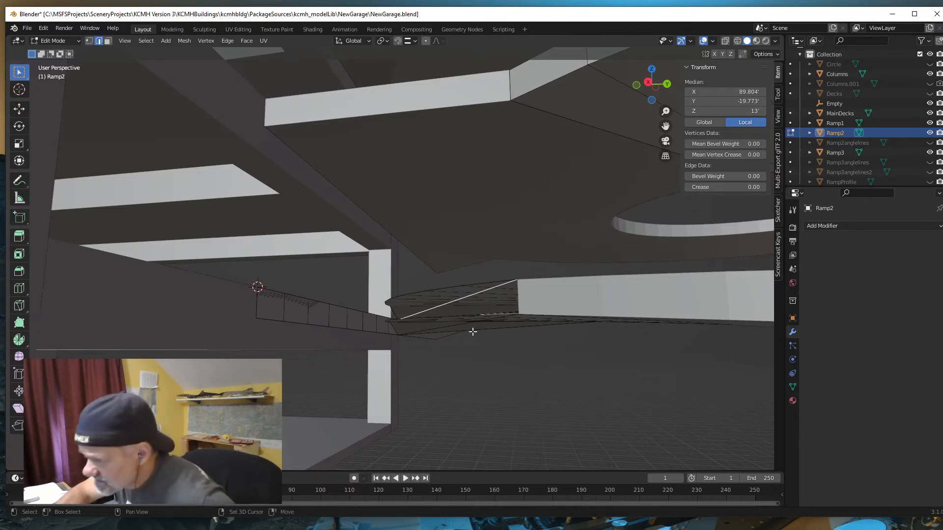
shift+click(453, 329)
middle_drag(452, 331, 465, 386)
key(p)
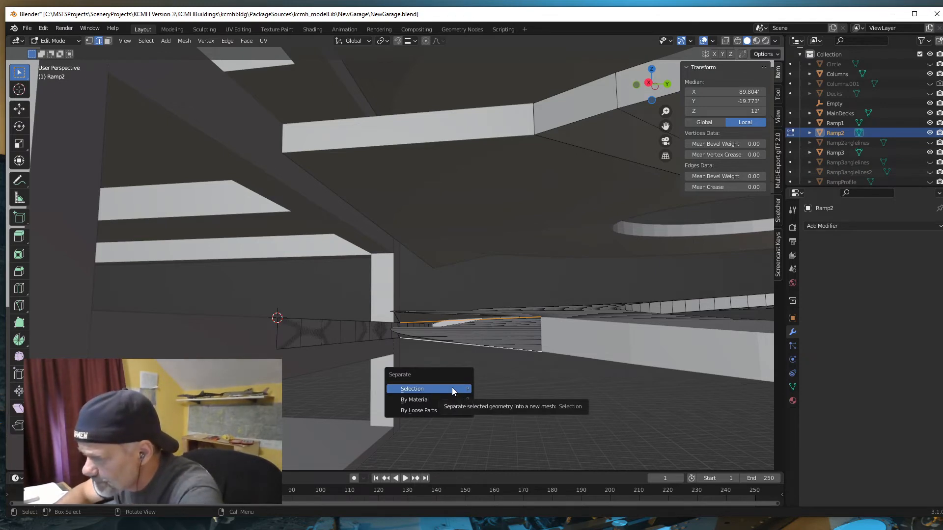
click(452, 387)
Rename the separated edge object Ramp2anglelines2
double_click(840, 143)
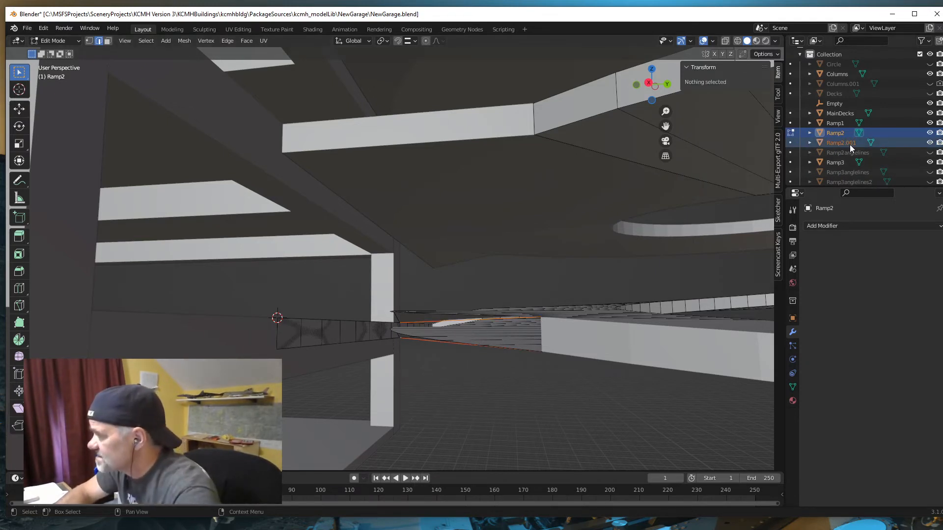
scroll(849, 145, down, 1)
drag(844, 133, 862, 136)
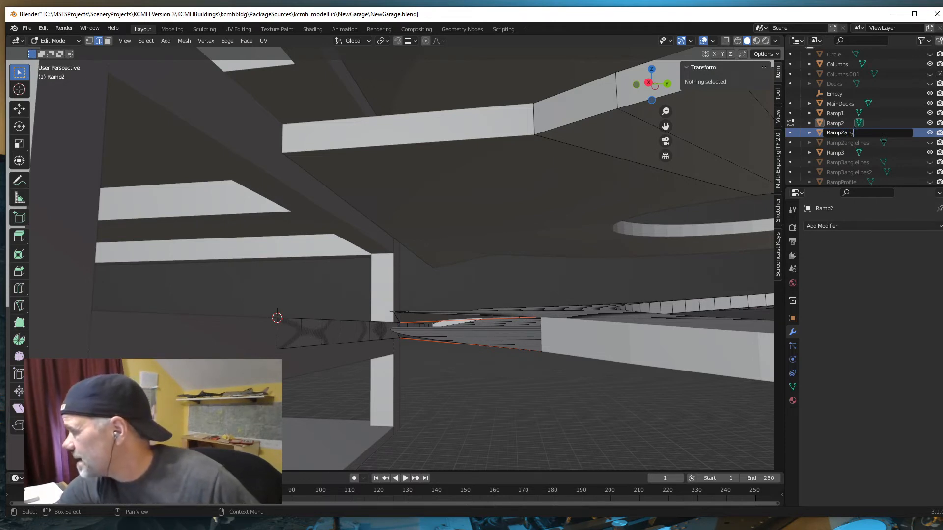
text(;e)
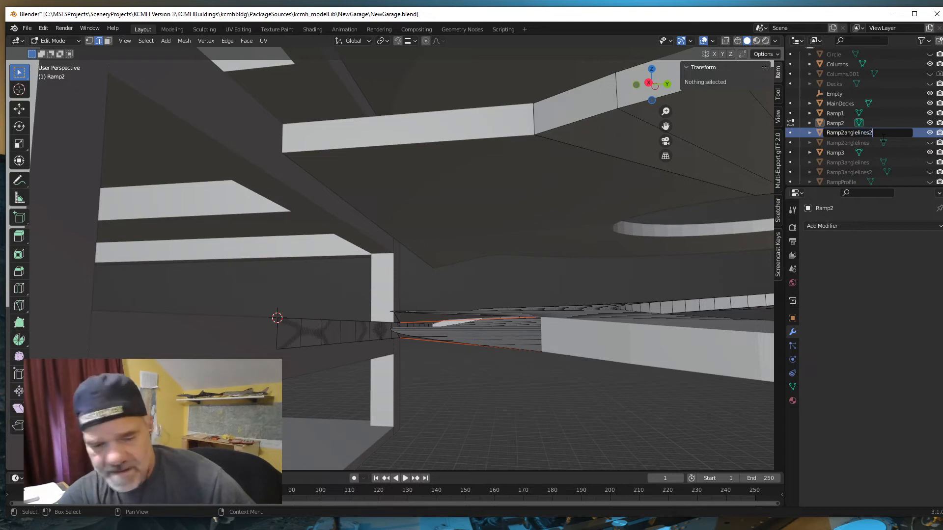
key(Return)
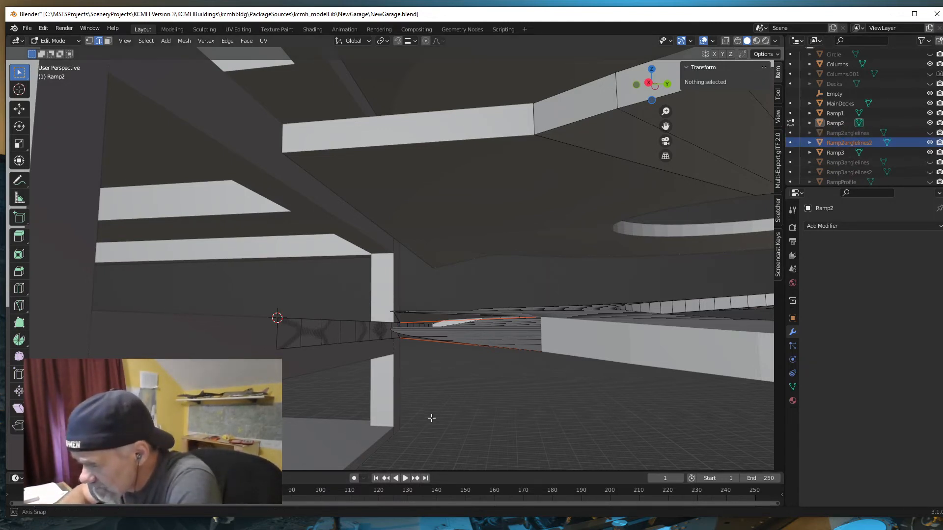
Make Ramp2 the selected object again, switch back to vertex selection, and turn on X-ray display
middle_drag(431, 417, 434, 419)
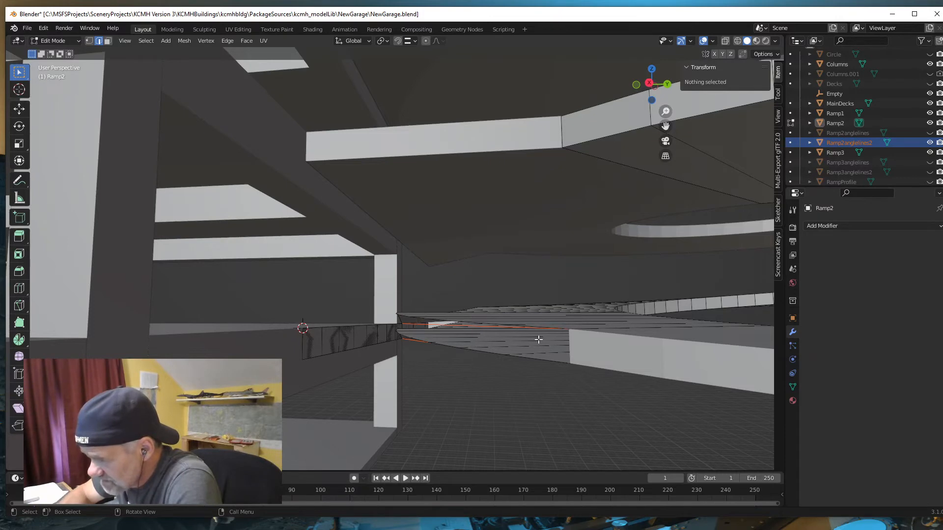
middle_drag(476, 397, 482, 396)
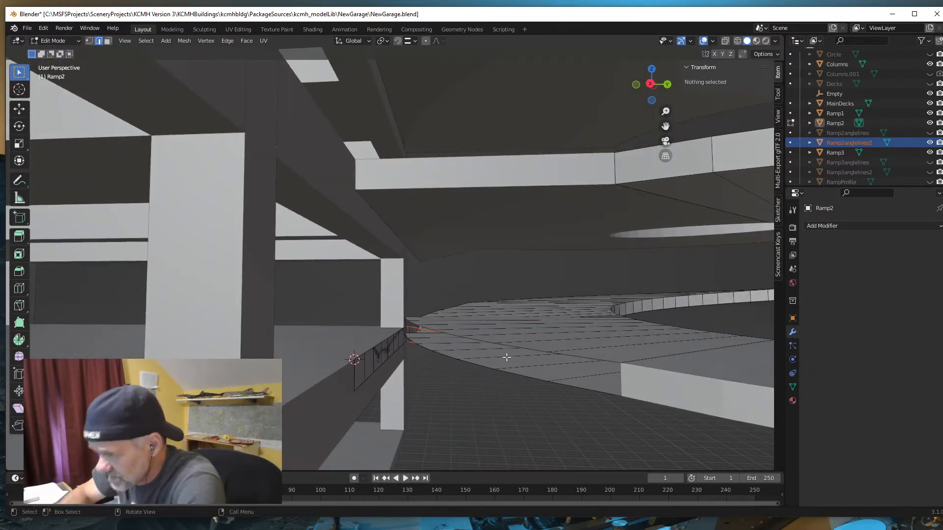
click(833, 123)
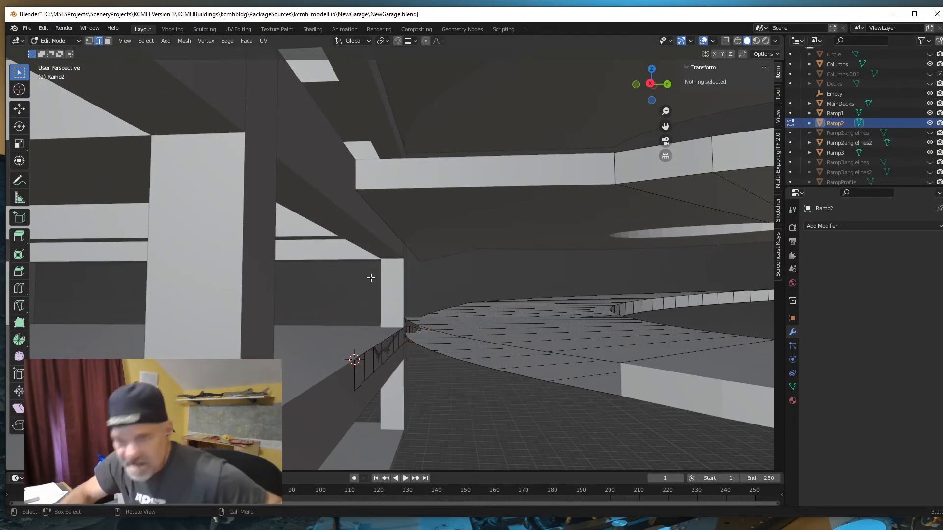
click(89, 41)
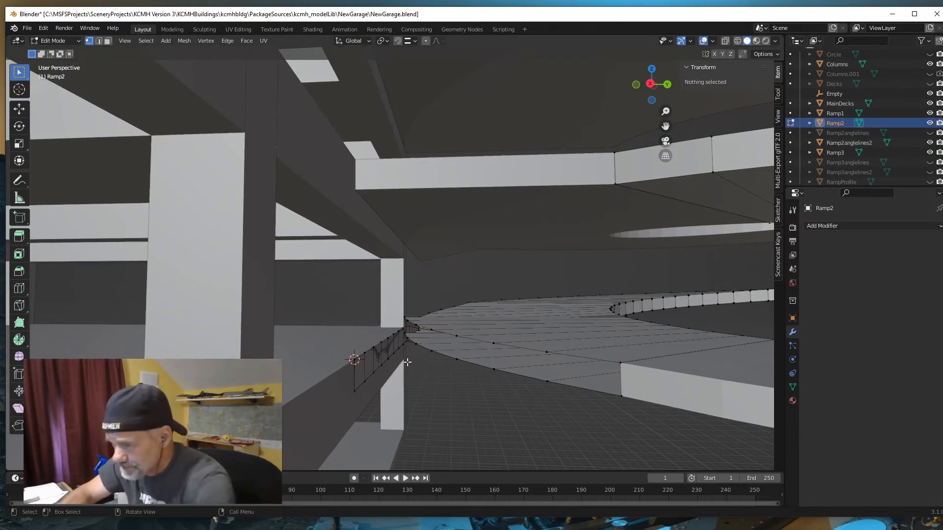
middle_drag(408, 362, 418, 388)
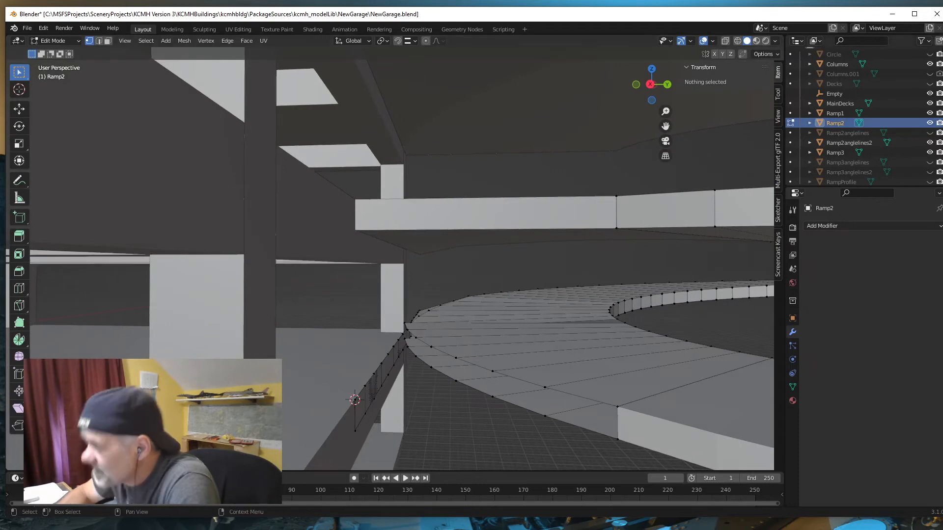
click(725, 42)
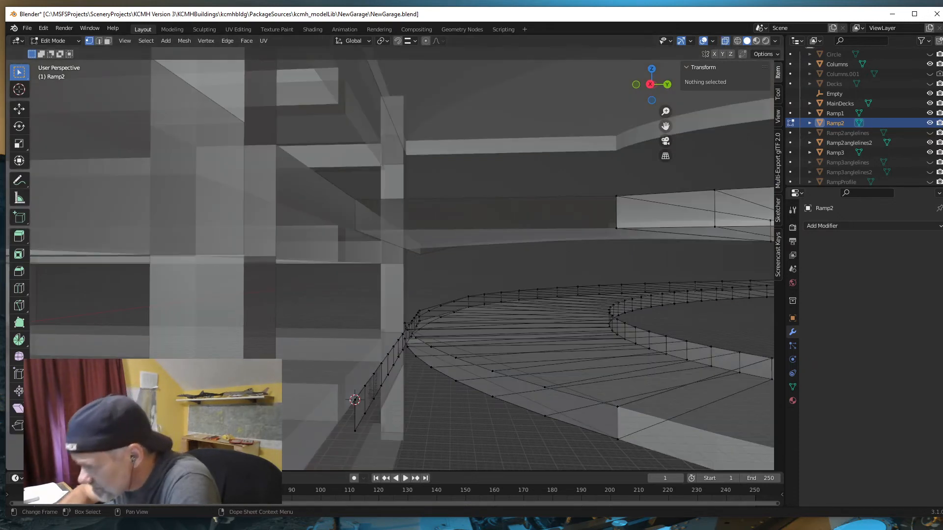
Turn on snapping and lower the raised top and bottom vertex pair near the column on the curved edge by 1.422' along global Z
middle_drag(442, 431, 443, 434)
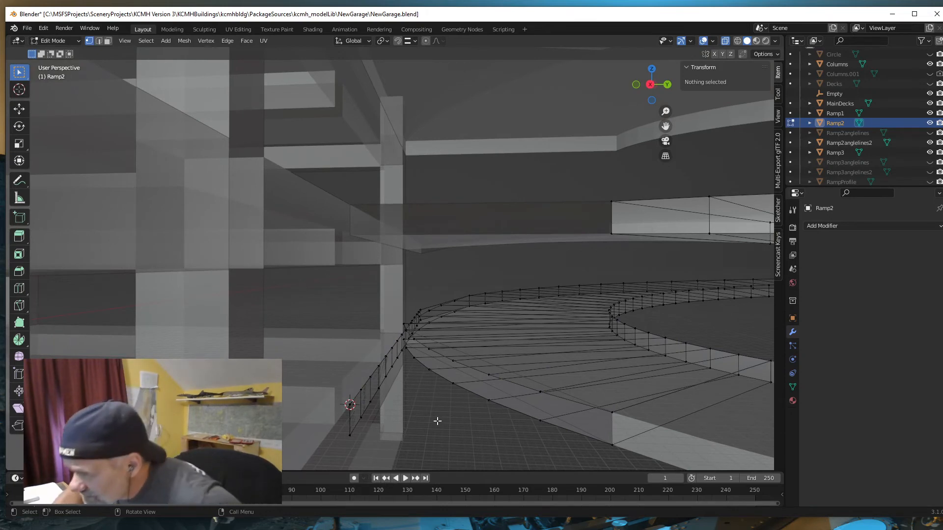
middle_drag(436, 419, 405, 382)
click(395, 328)
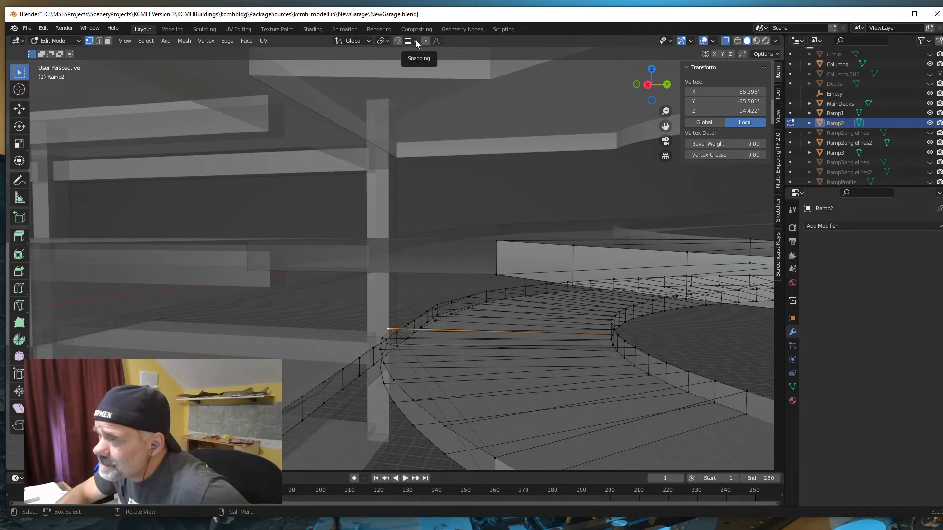
click(398, 42)
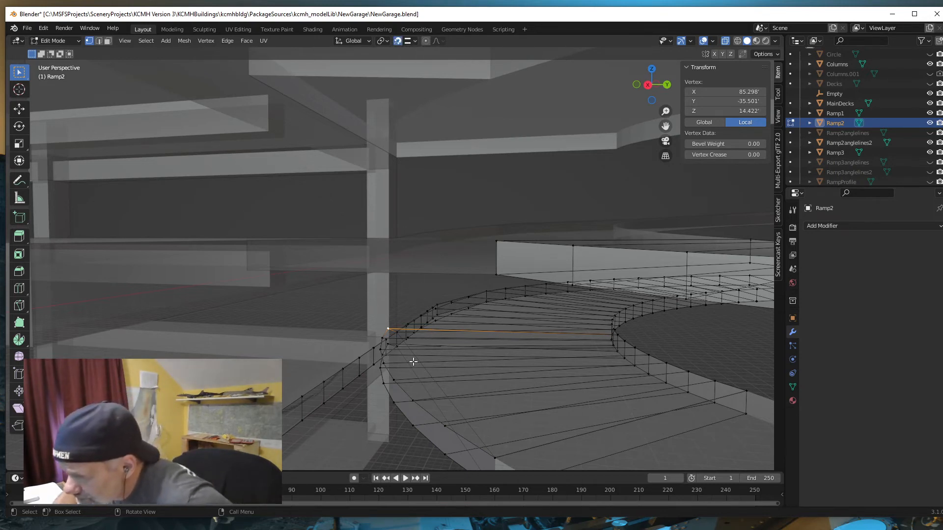
middle_drag(418, 354, 421, 357)
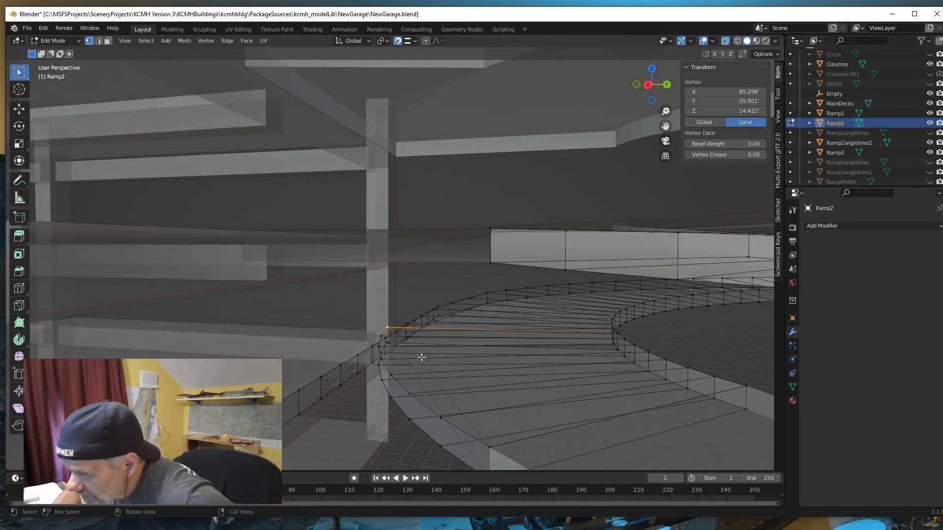
click(388, 343)
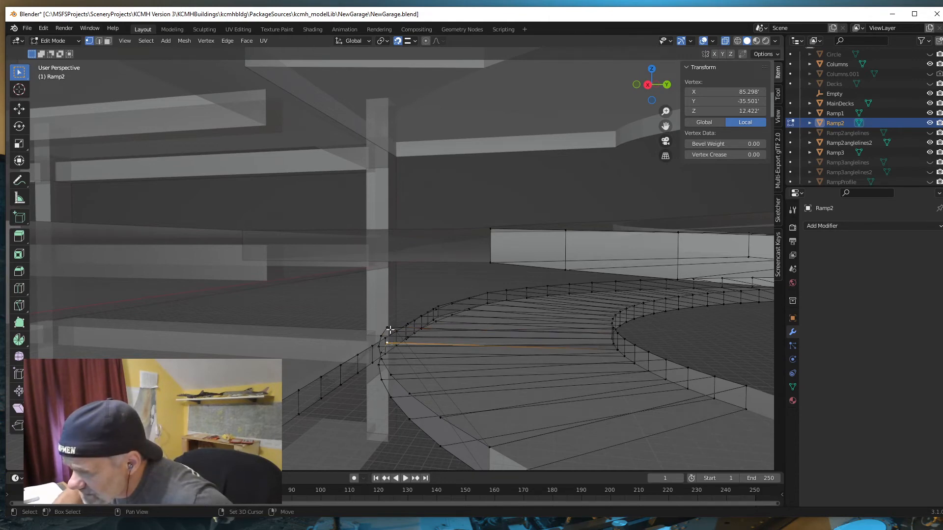
shift+click(387, 326)
middle_drag(406, 370, 414, 366)
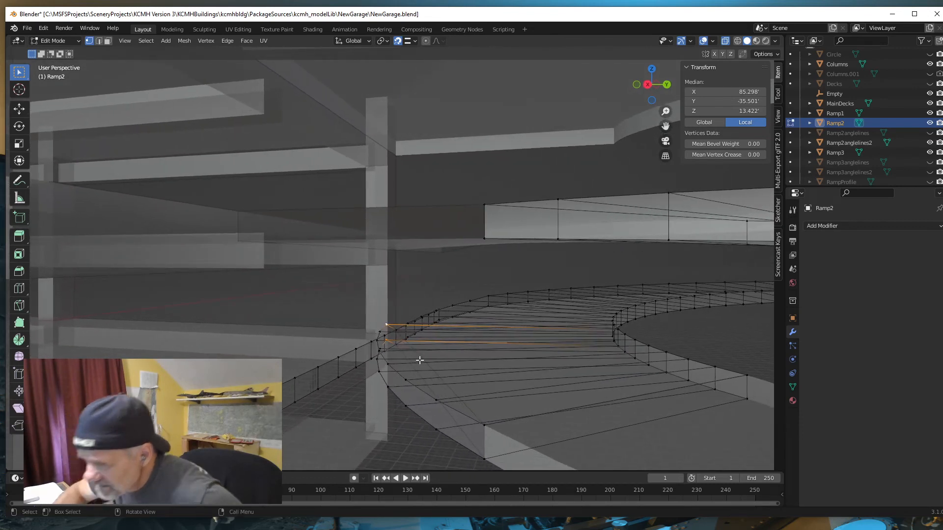
key(g)
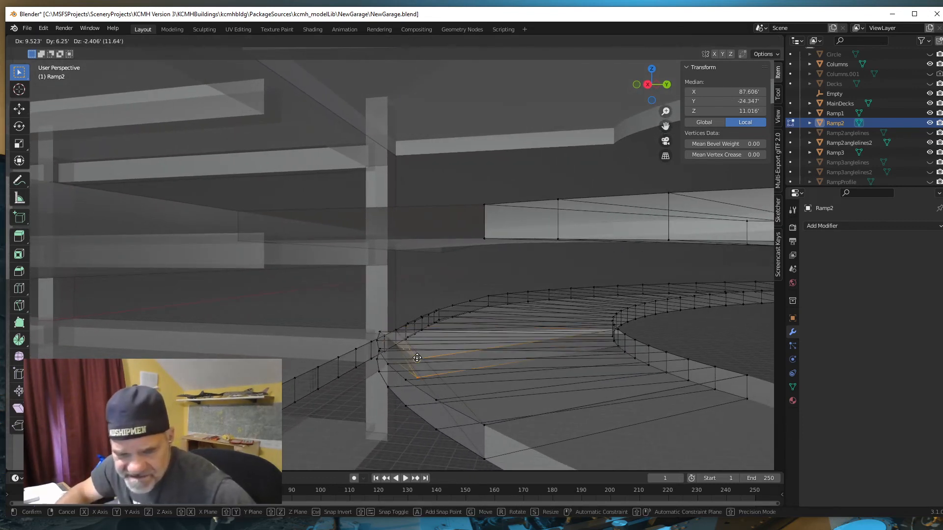
key(z)
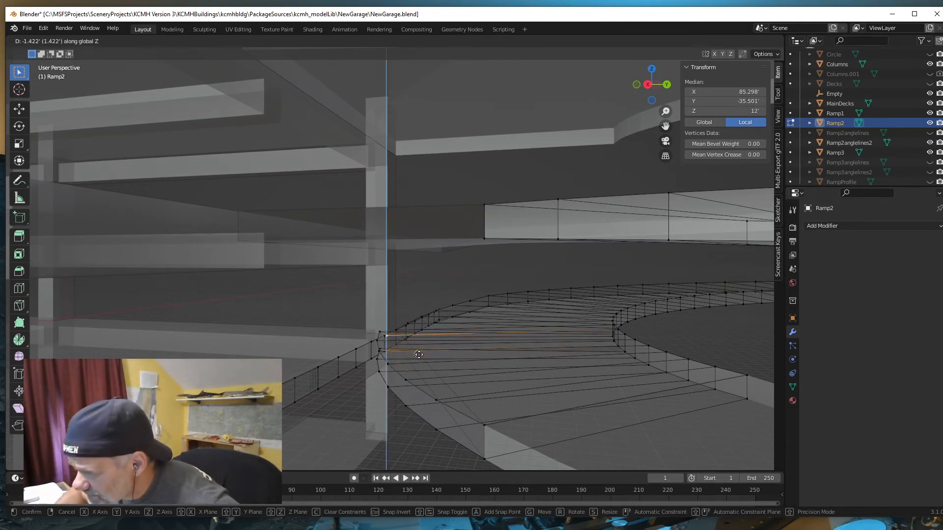
click(419, 354)
Lower the next top and bottom vertex pair along Ramp2's curved outer edge by 1.219' along global Z
middle_drag(414, 353, 419, 383)
middle_drag(420, 378, 415, 375)
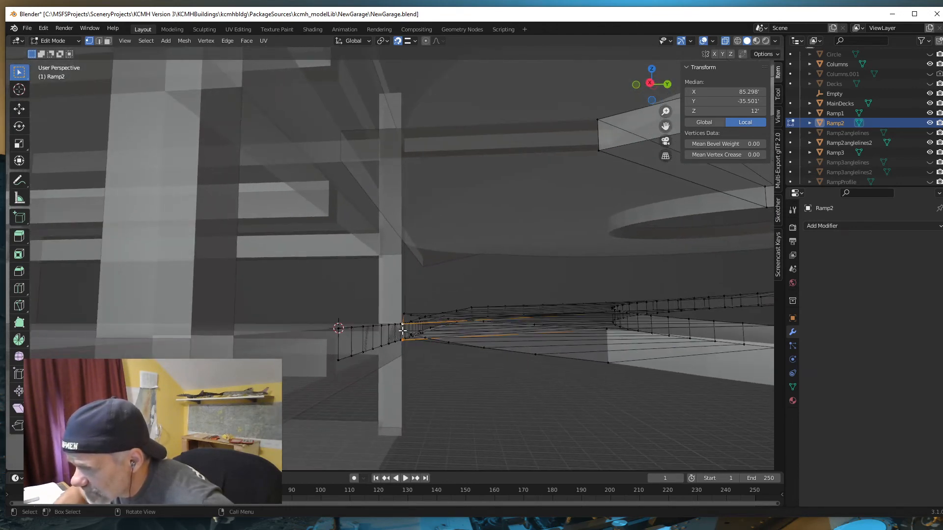
click(404, 332)
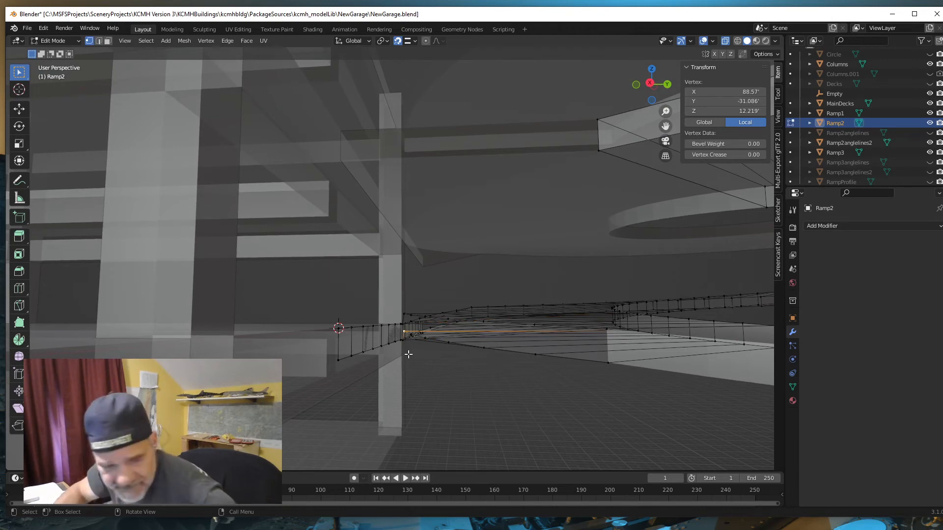
shift+click(403, 313)
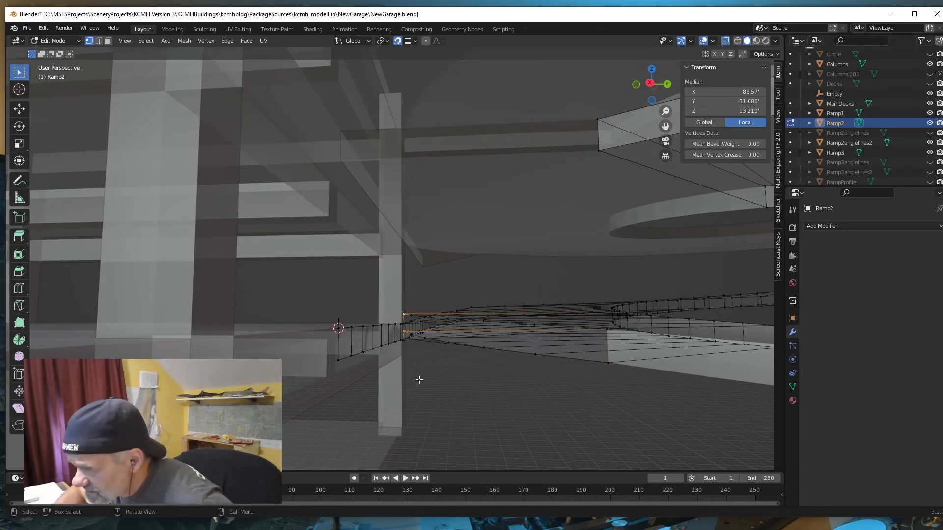
middle_drag(419, 381, 459, 370)
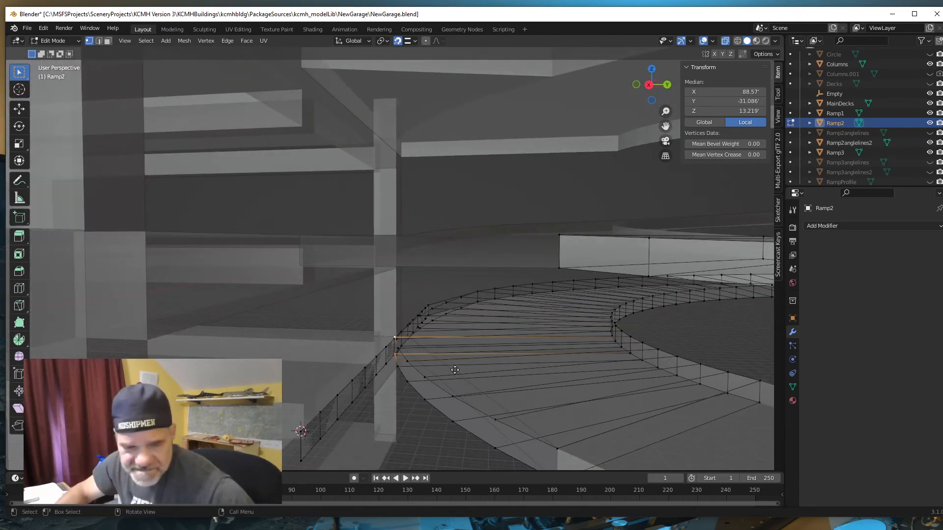
key(g)
key(z)
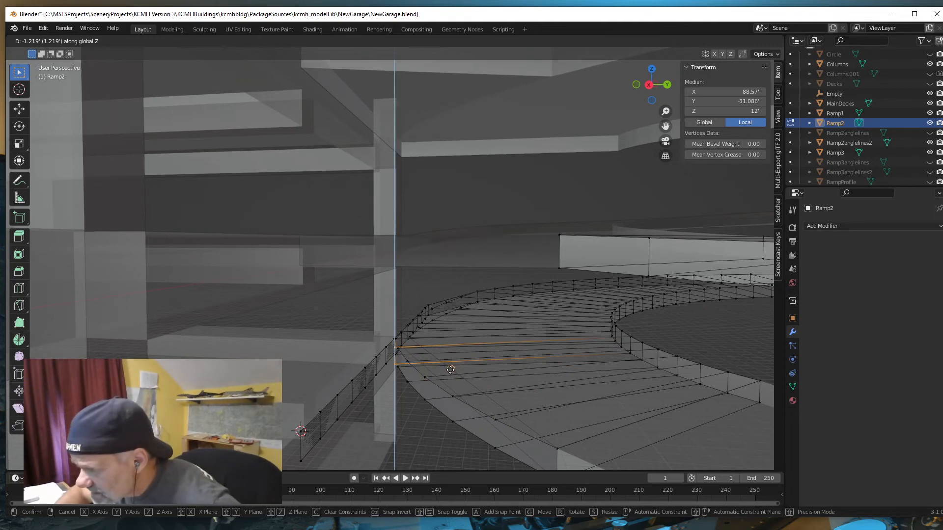
click(450, 370)
Try to lower the following five top and bottom vertex pairs of the curved edge together by 1.016' along global Z
mouse_move(405, 400)
middle_down()
mouse_move(393, 393)
mouse_move(412, 396)
middle_up()
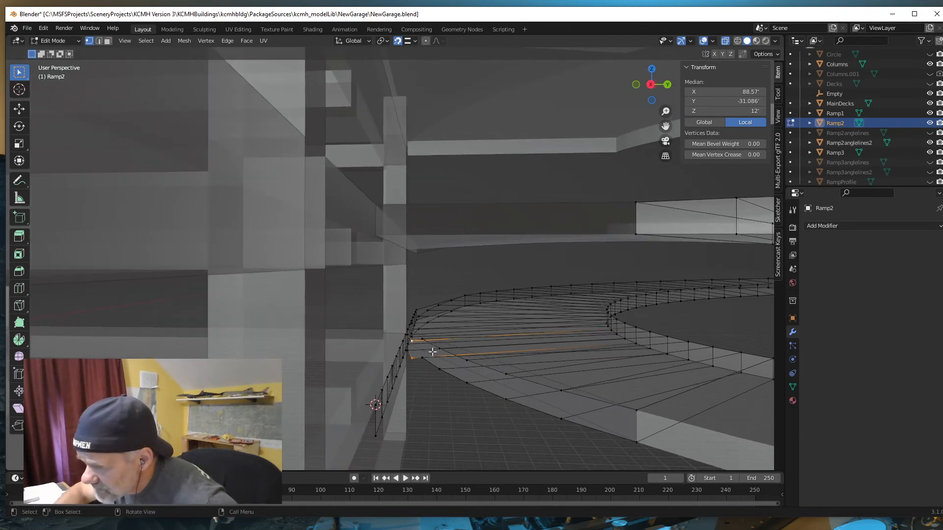
click(421, 339)
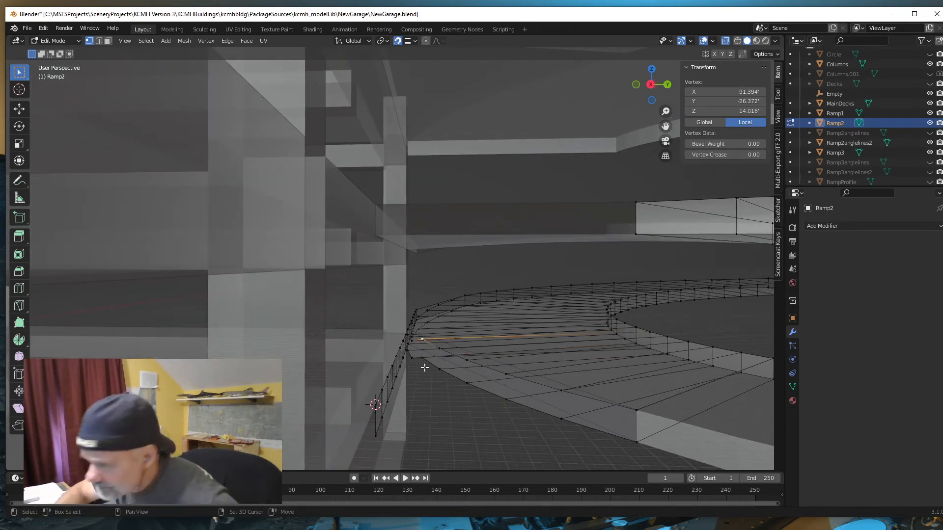
shift+click(423, 358)
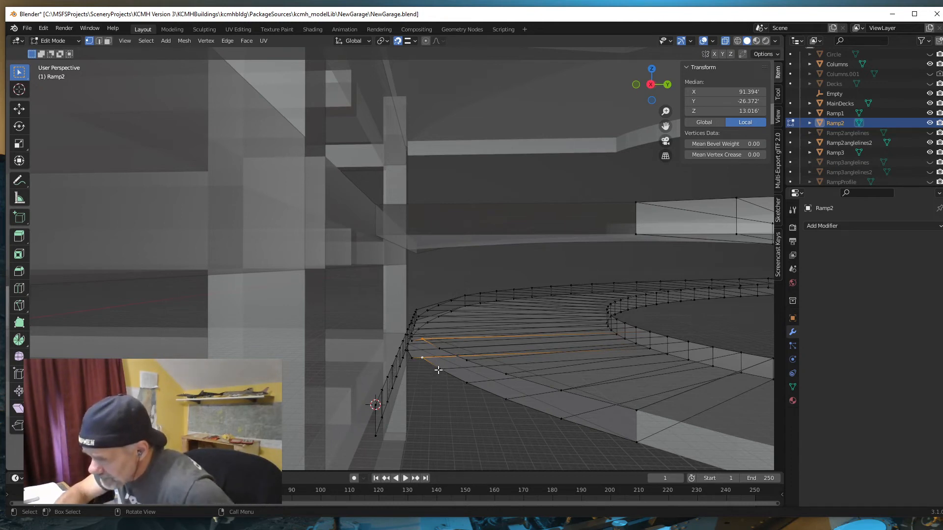
shift+click(440, 349)
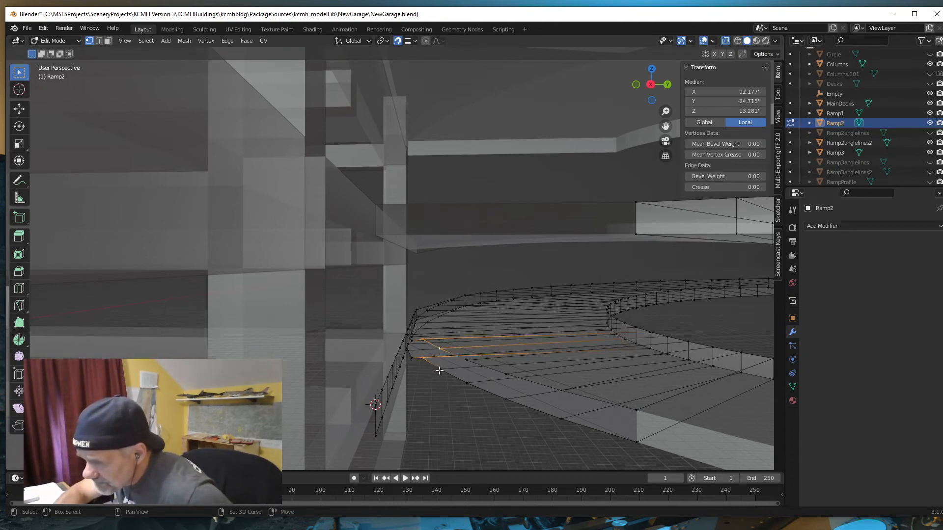
click(560, 420)
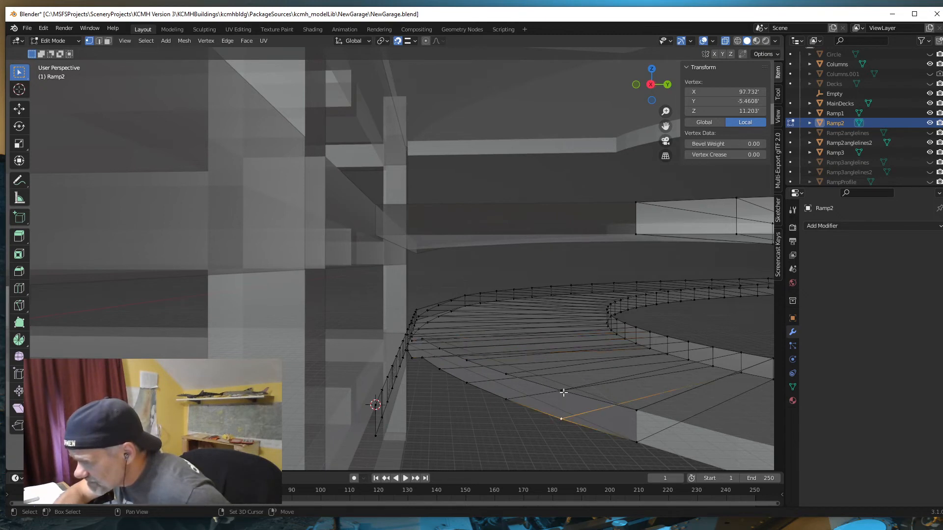
shift+click(561, 391)
shift+click(506, 397)
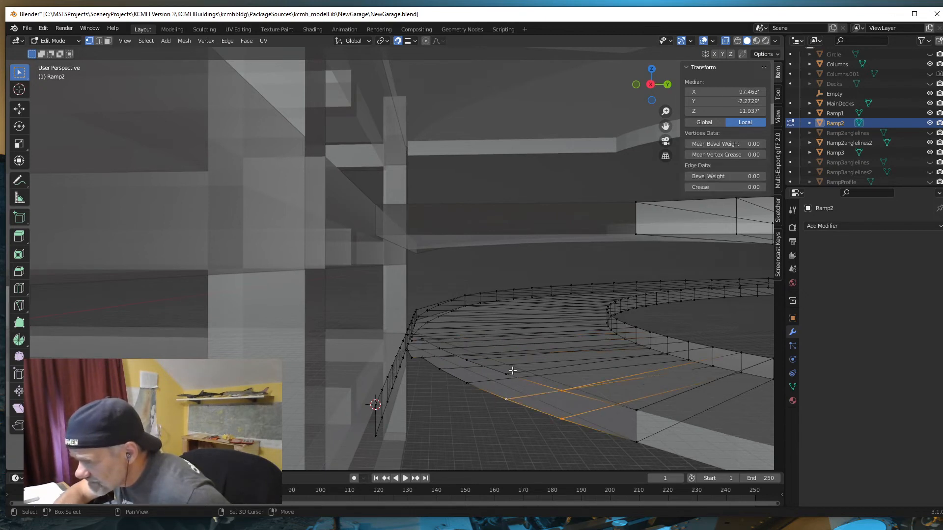
shift+click(507, 374)
shift+click(466, 382)
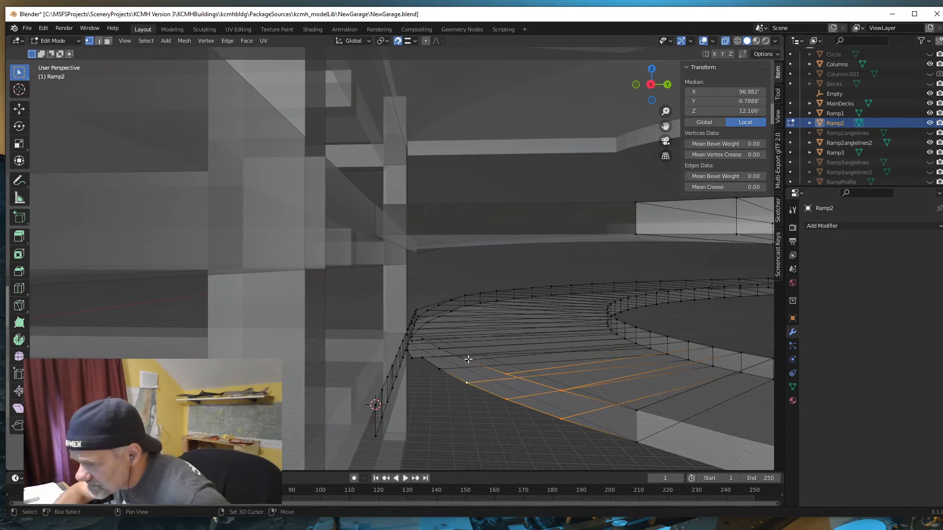
shift+click(467, 361)
shift+click(439, 368)
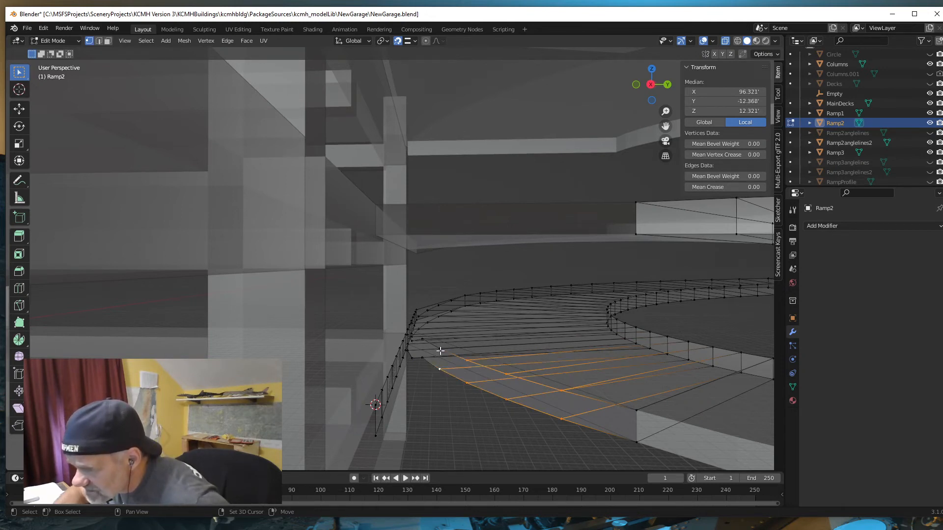
shift+click(439, 349)
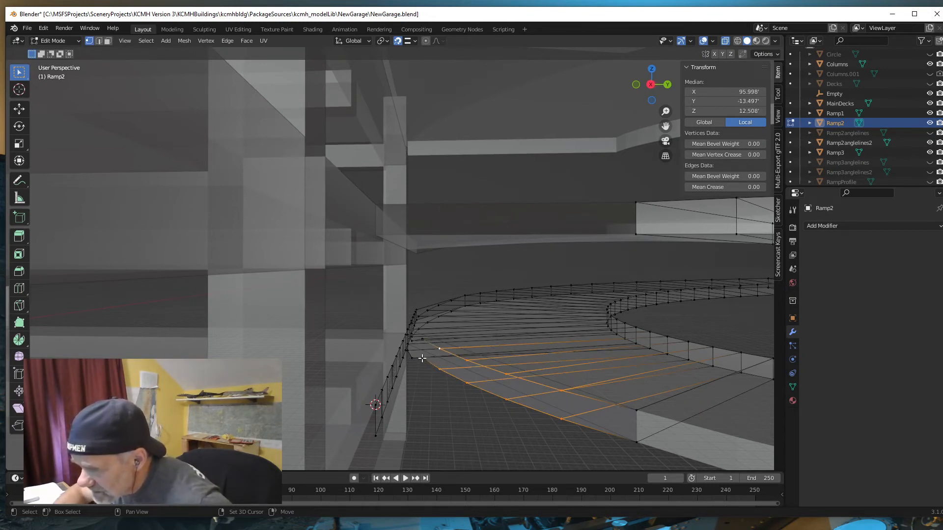
shift+click(422, 359)
shift+click(421, 339)
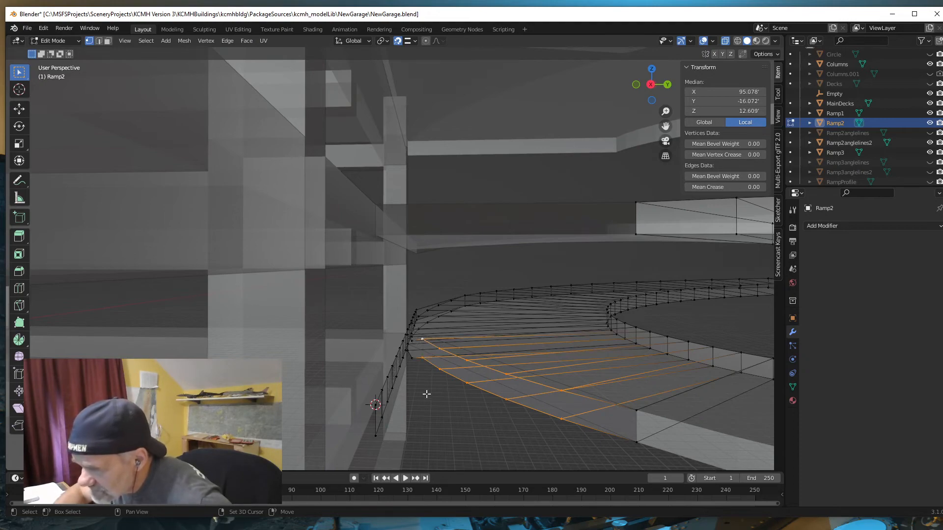
mouse_move(425, 391)
middle_down()
mouse_move(436, 391)
mouse_move(406, 390)
mouse_move(435, 393)
middle_up()
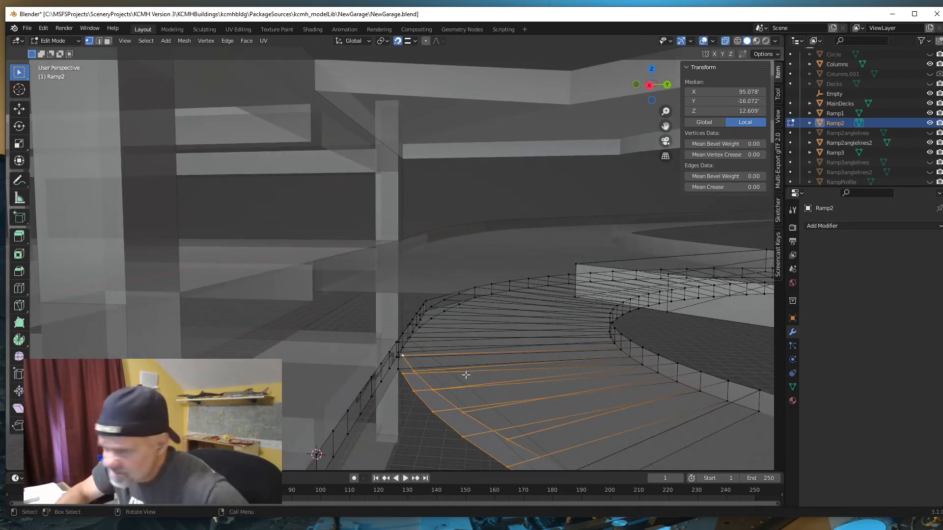
key(g)
key(z)
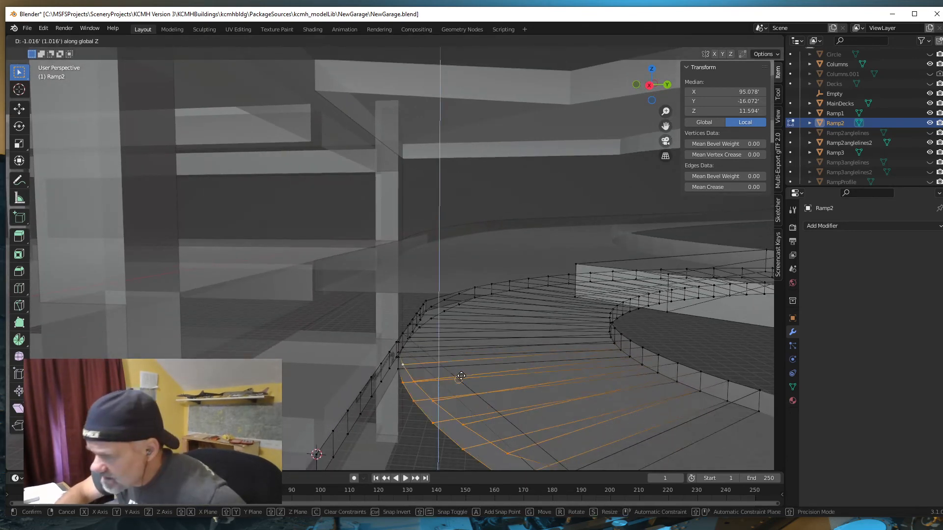
click(465, 388)
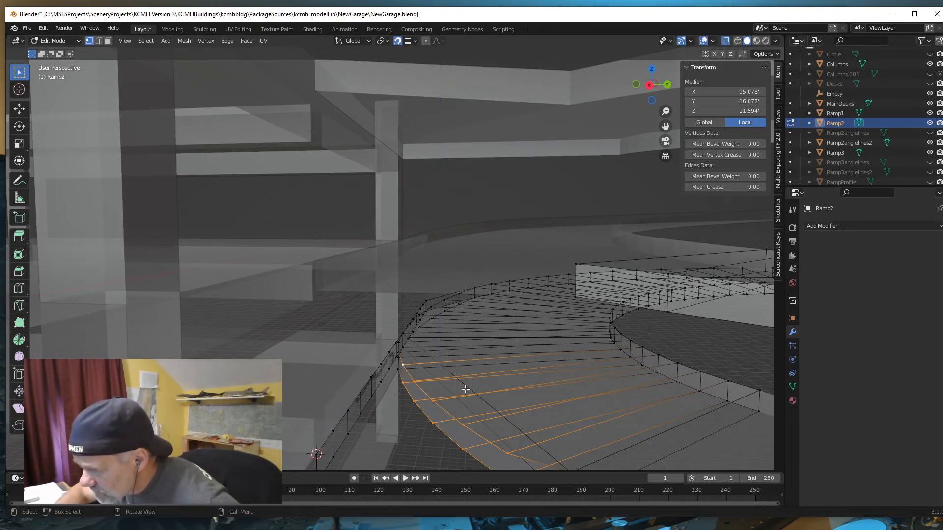
Undo the group lowering of the five vertex pairs and step back through their selection
middle_drag(473, 410, 509, 395)
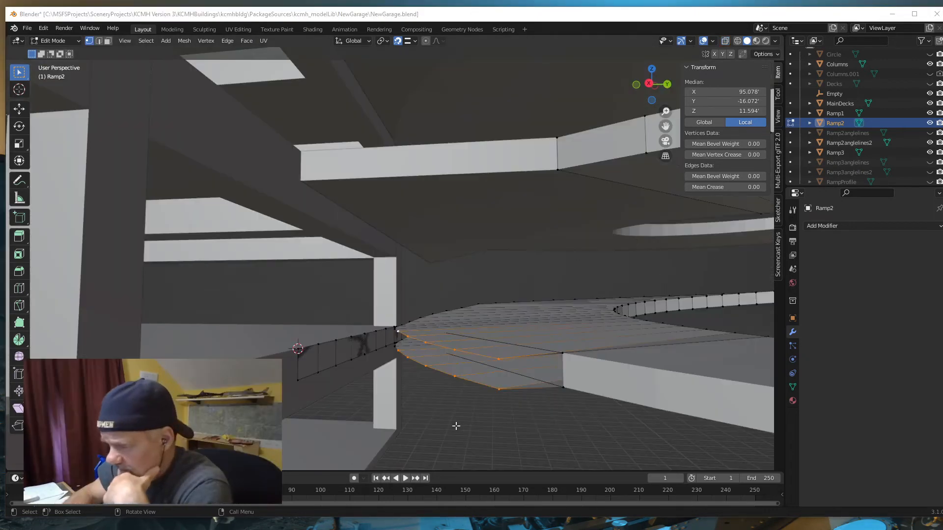
mouse_move(456, 426)
middle_down()
mouse_move(444, 423)
mouse_move(454, 420)
middle_up()
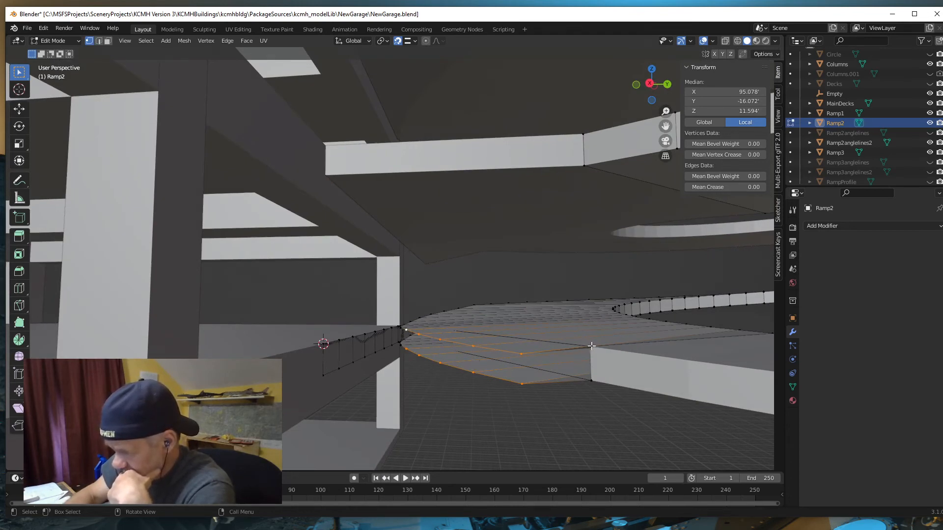
middle_drag(496, 379, 495, 386)
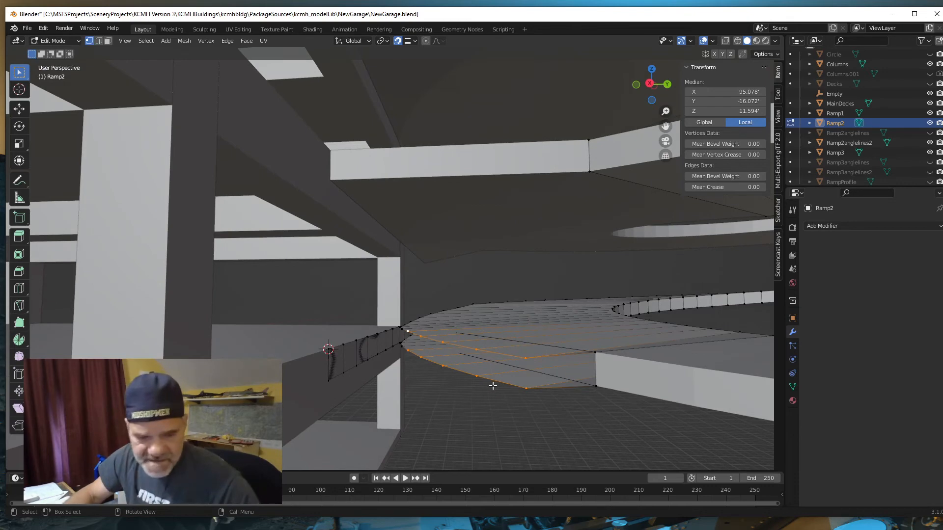
key(ctrl+z)
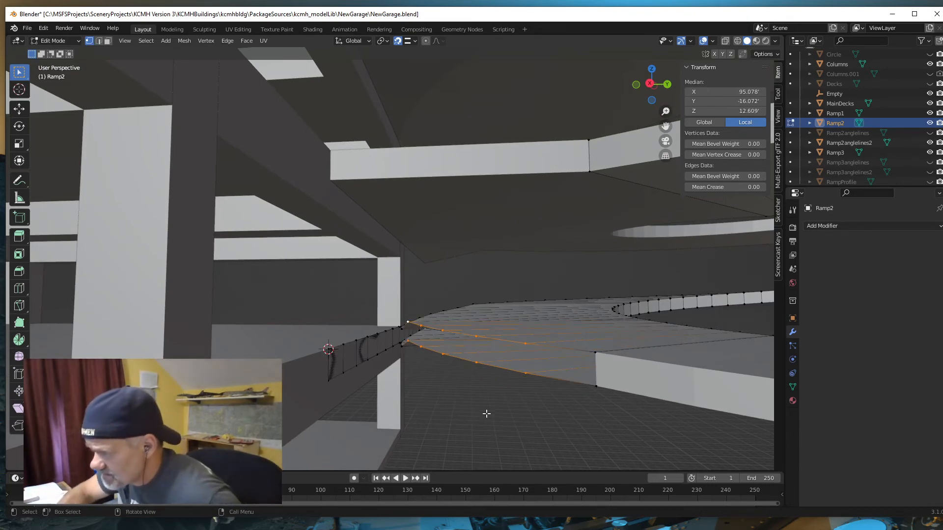
mouse_move(486, 415)
middle_down()
mouse_move(494, 415)
mouse_move(467, 411)
mouse_move(488, 415)
middle_up()
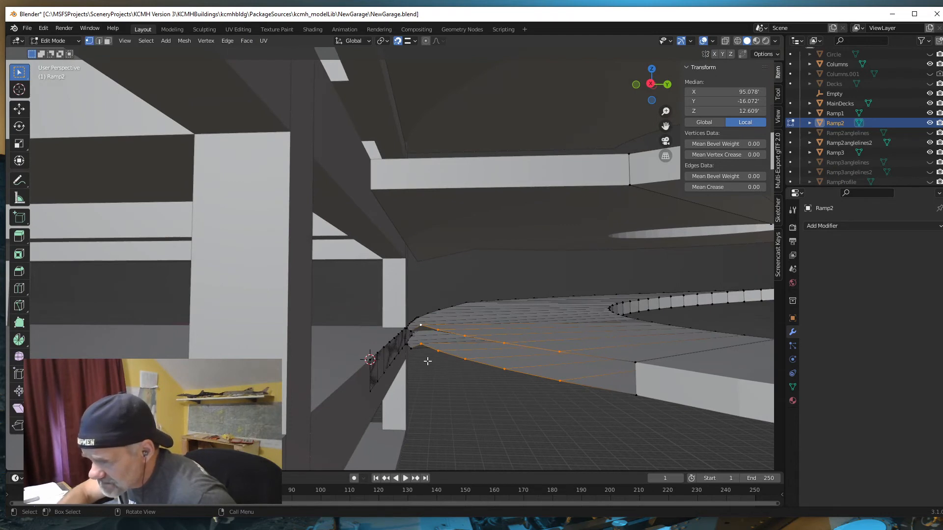
middle_drag(427, 362, 420, 355)
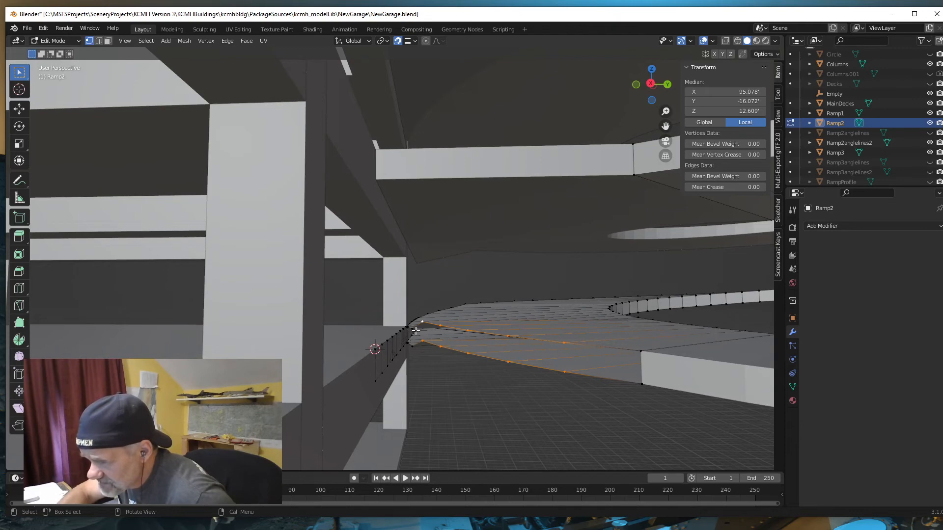
mouse_move(438, 334)
middle_down()
mouse_move(432, 349)
mouse_move(441, 347)
mouse_move(420, 360)
mouse_move(415, 339)
mouse_move(434, 350)
middle_up()
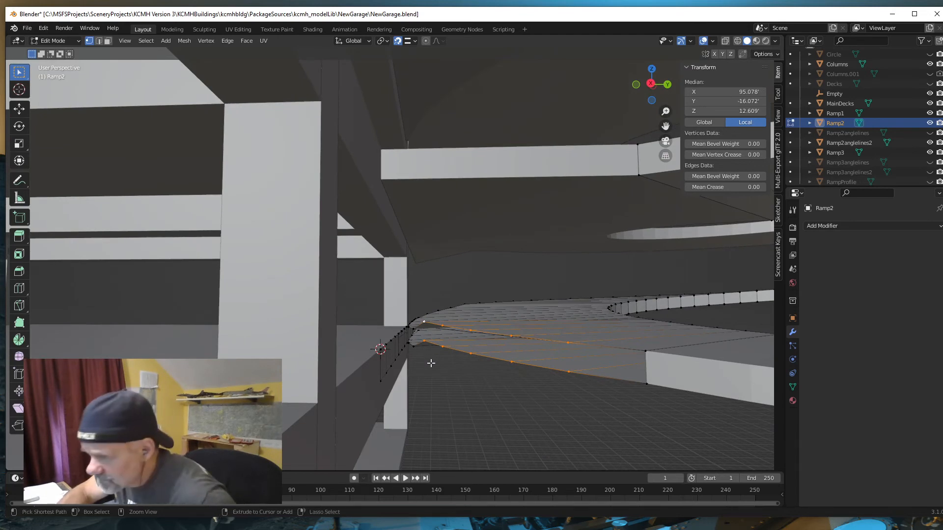
ctrl+click(431, 363)
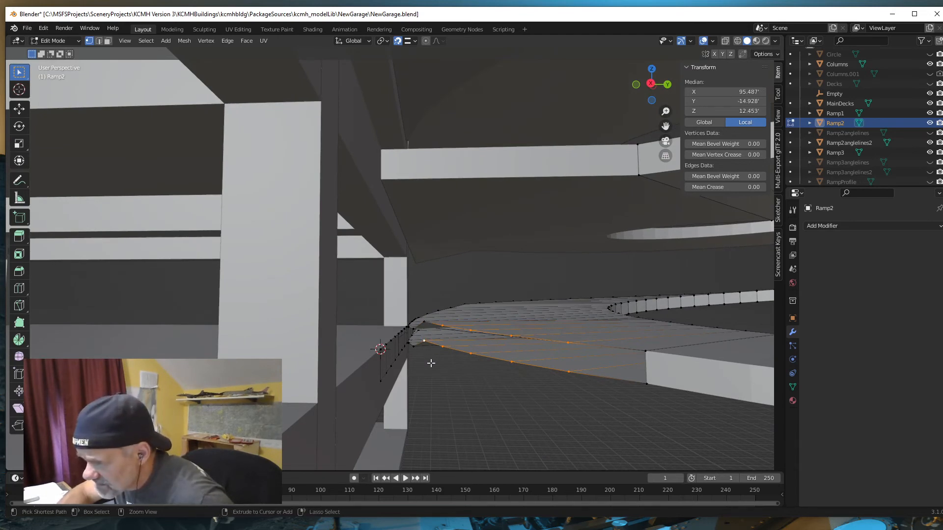
key(ctrl+z)
key(ctrl+z)
key(ctrl+z)
key(ctrl+z)
key(ctrl+z)
key(ctrl+z)
key(ctrl+z)
key(ctrl+z)
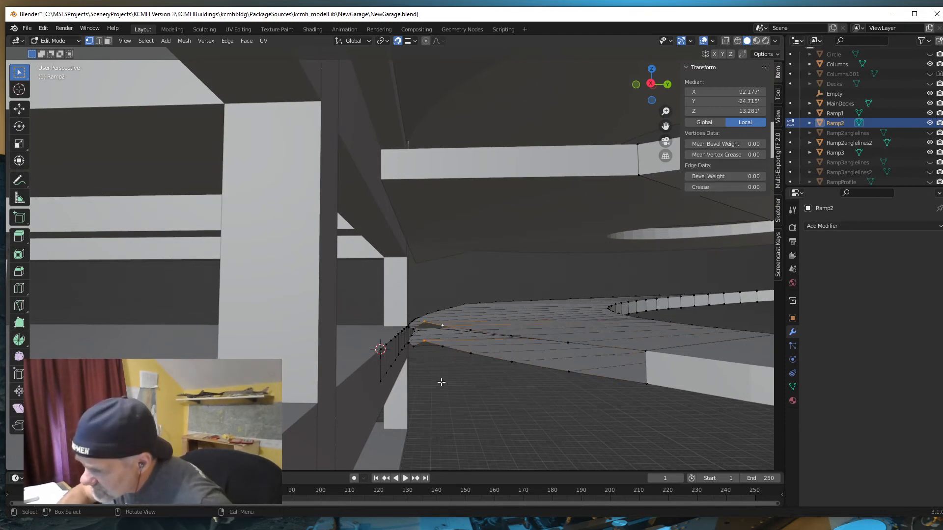
Turn X-ray display back on and lower only the next top and bottom vertex pair of the curved edge by 1.016' along global Z
mouse_move(440, 381)
middle_down()
mouse_move(446, 385)
mouse_move(438, 382)
middle_up()
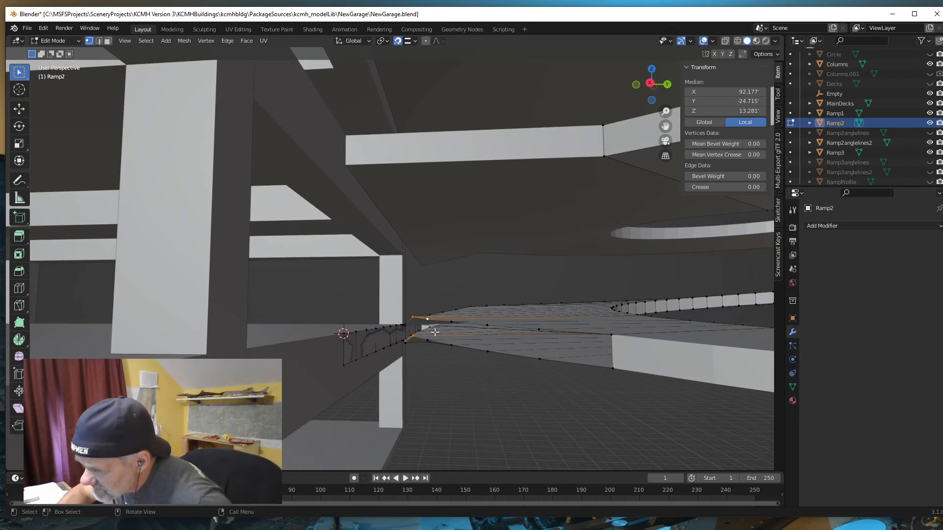
middle_drag(453, 368, 471, 344)
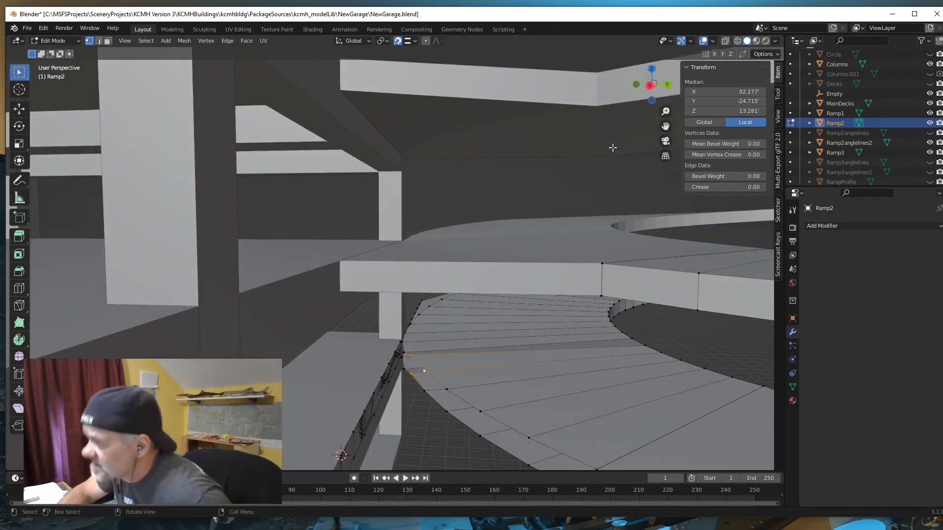
click(725, 42)
middle_drag(421, 415, 428, 417)
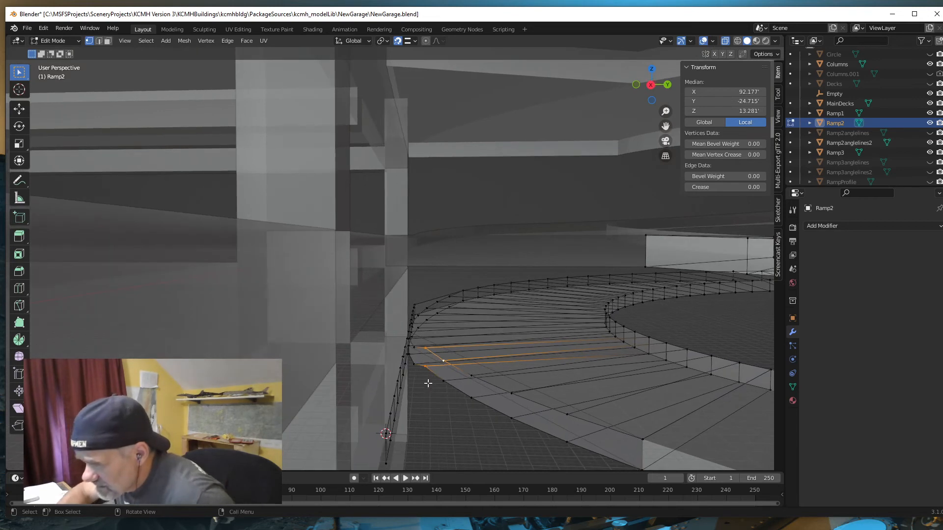
click(425, 366)
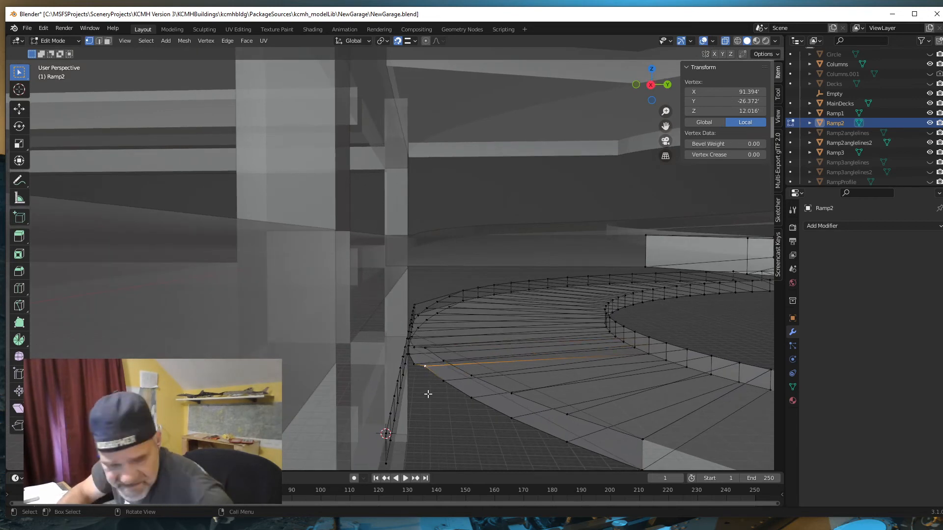
shift+click(427, 350)
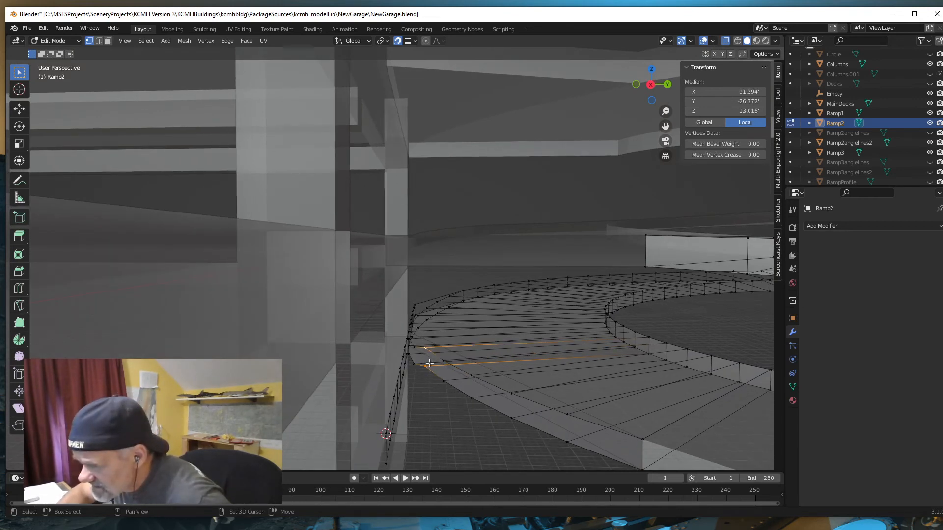
middle_drag(438, 446, 438, 440)
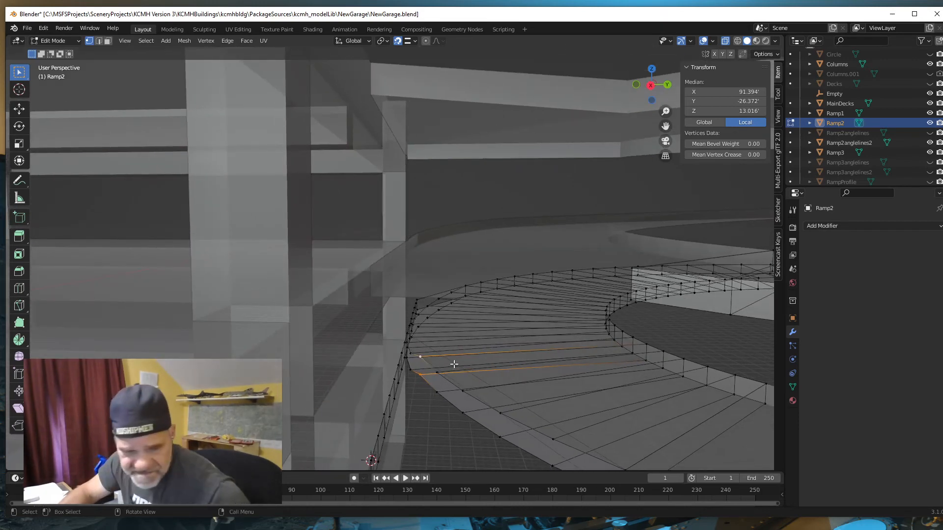
key(g)
key(z)
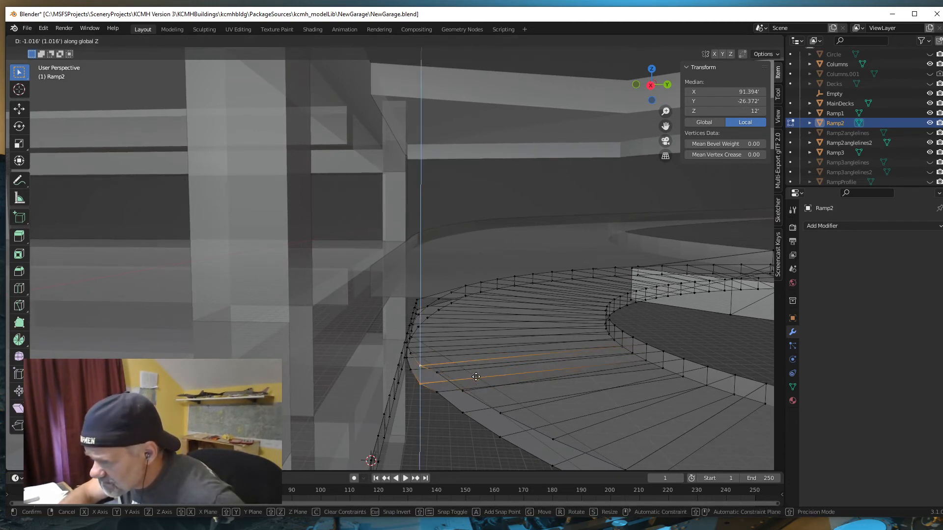
click(472, 375)
mouse_move(435, 430)
middle_down()
mouse_move(431, 421)
mouse_move(437, 428)
middle_up()
middle_drag(449, 390, 443, 400)
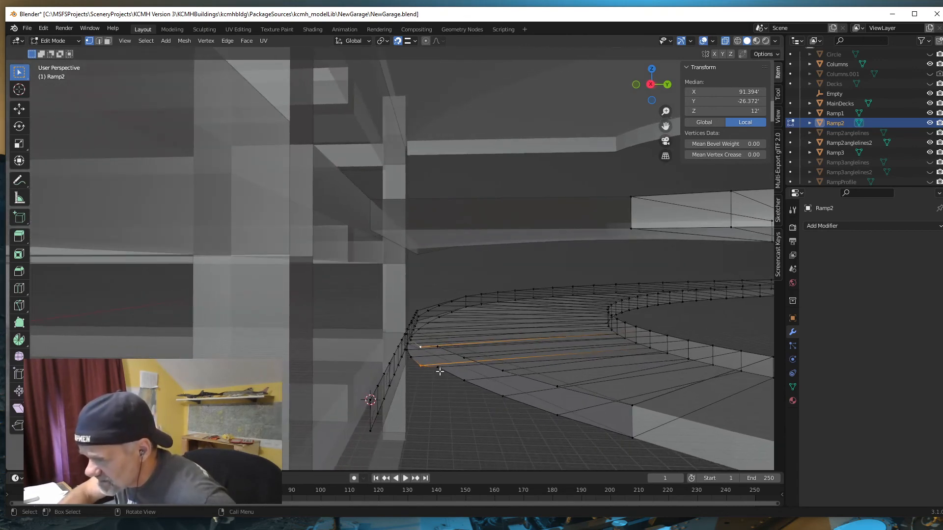
Lower the next raised top and bottom vertex pair of Ramp2's curved outer edge along global Z to a median Z of 12'
click(438, 368)
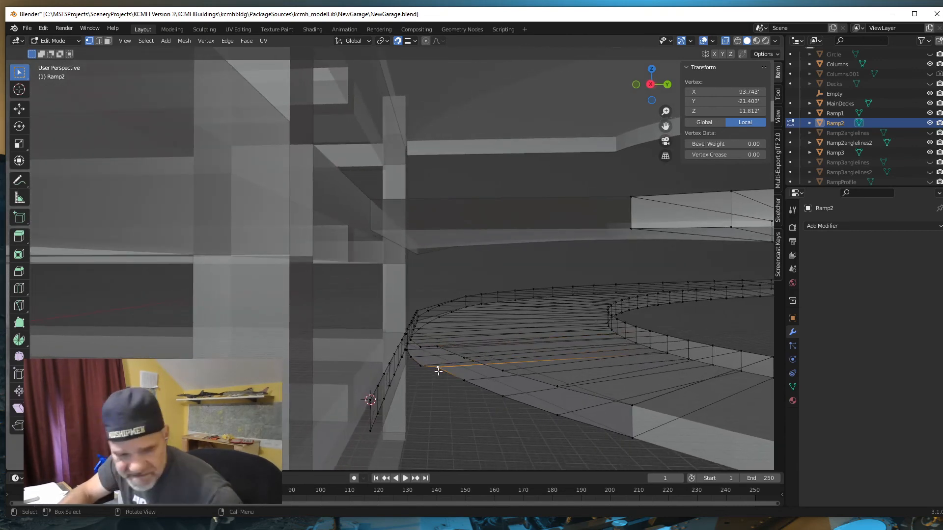
shift+click(437, 347)
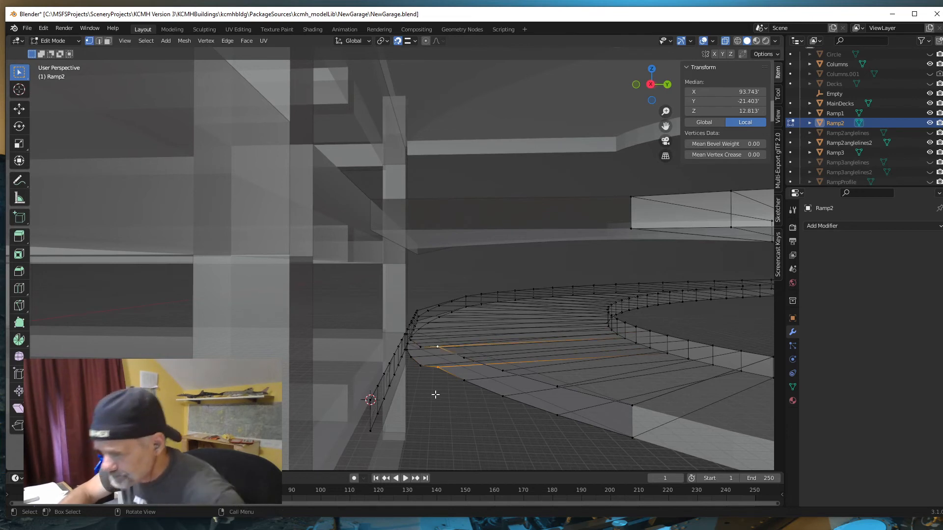
key(g)
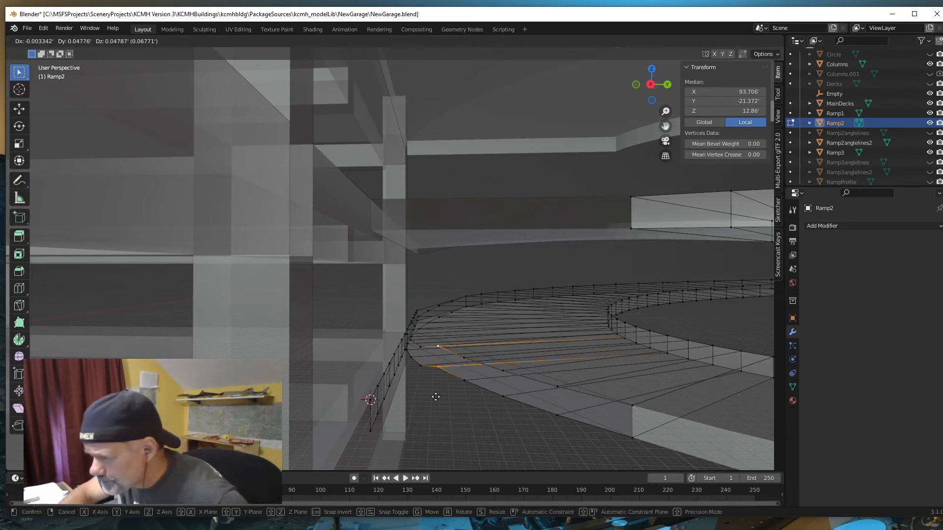
key(z)
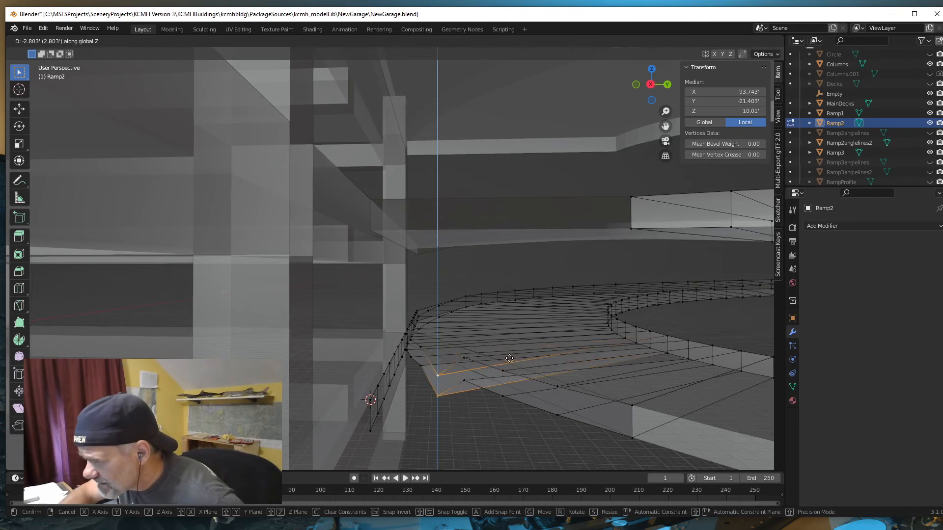
right_click(509, 362)
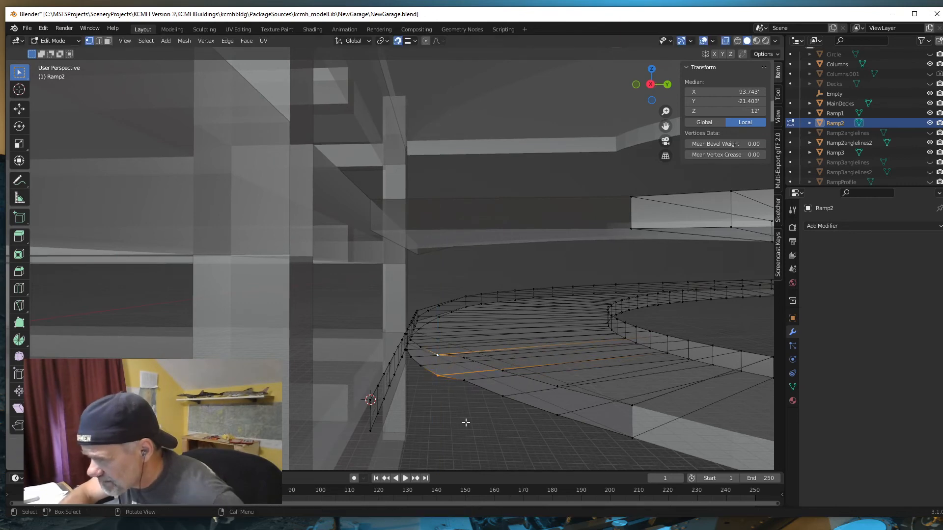
Lower the curved edge's top and bottom vertex pair nearest the ramp's straight side by 0.2031' along global Z
mouse_move(465, 422)
middle_down()
mouse_move(451, 415)
mouse_move(459, 423)
middle_up()
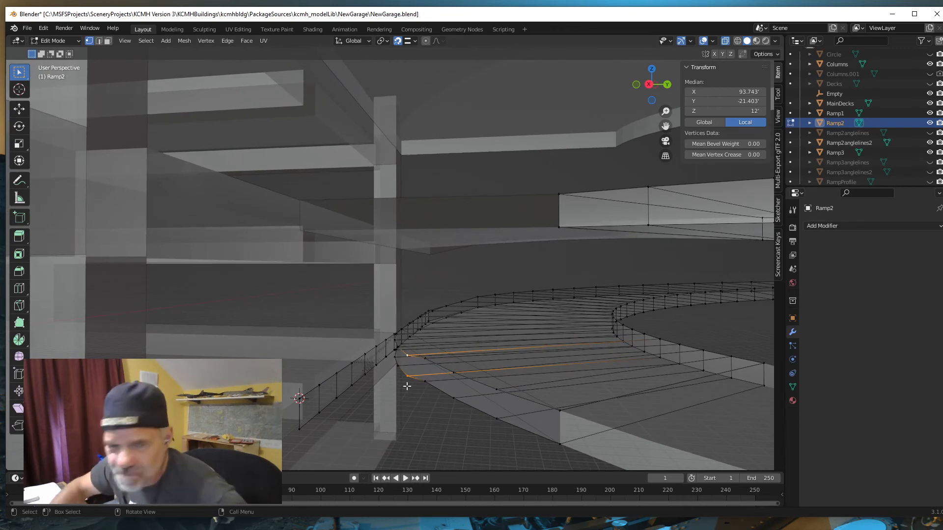
middle_drag(447, 444, 444, 444)
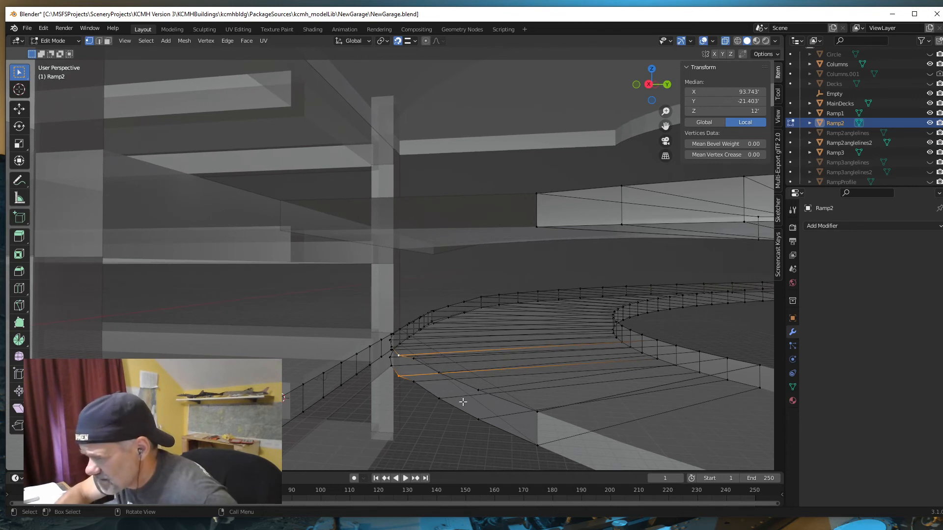
click(477, 420)
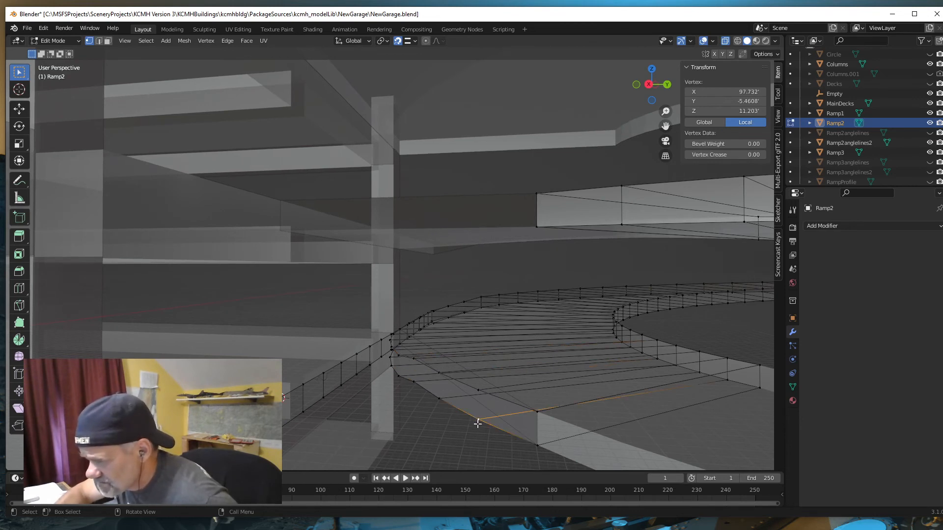
shift+click(478, 391)
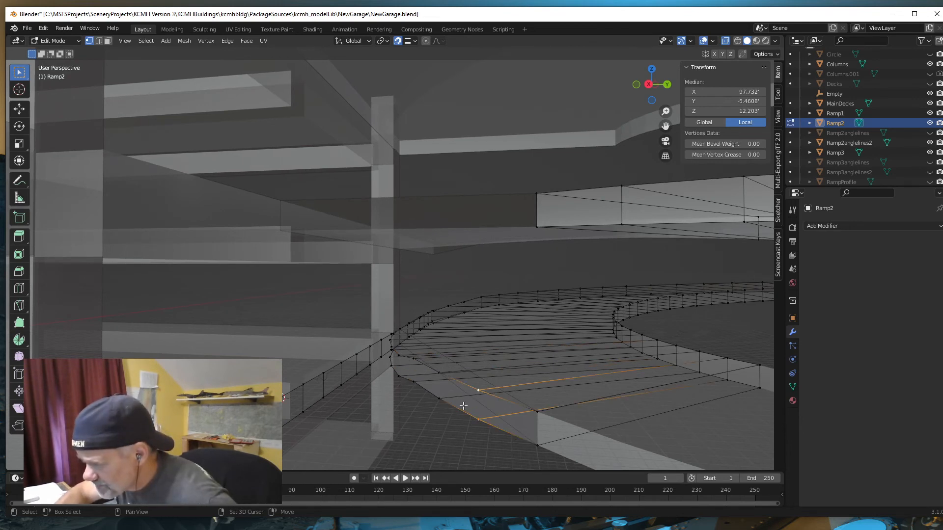
middle_drag(427, 441, 430, 439)
middle_drag(431, 439, 427, 440)
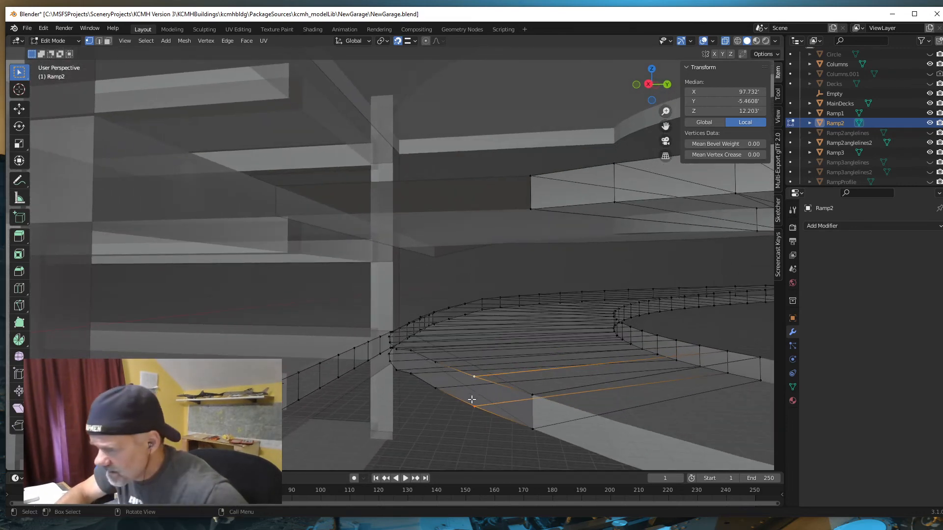
key(g)
key(z)
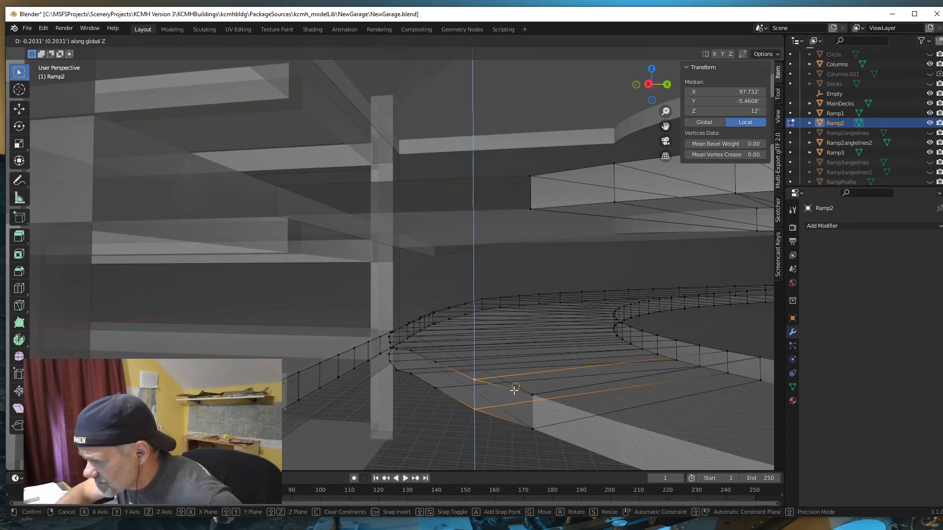
click(513, 390)
Lower the adjacent top and bottom vertex pair, one further into the curve, by 0.4063' along global Z
middle_drag(473, 442, 483, 422)
click(492, 398)
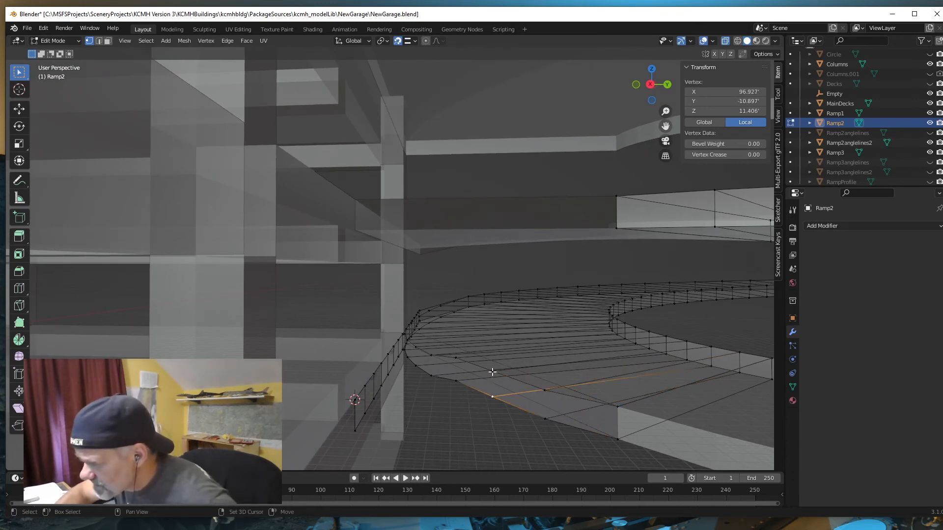
shift+click(492, 372)
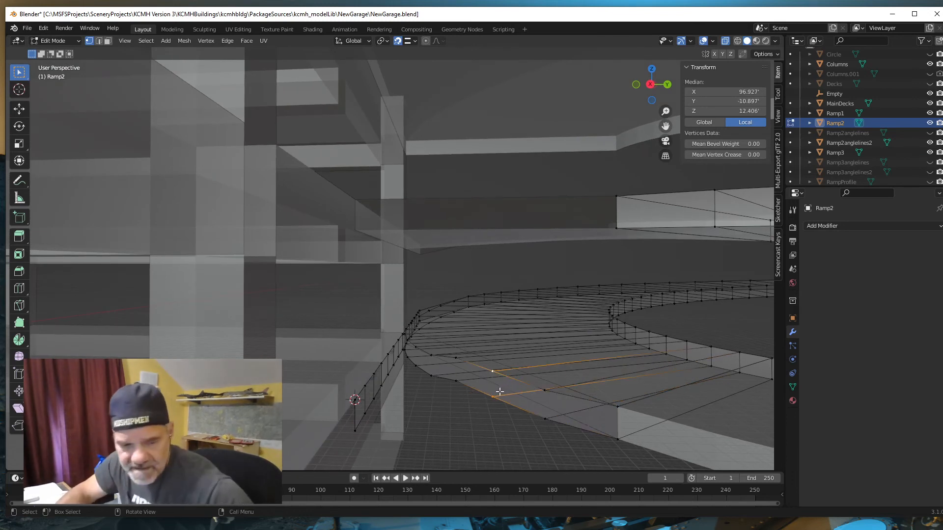
key(g)
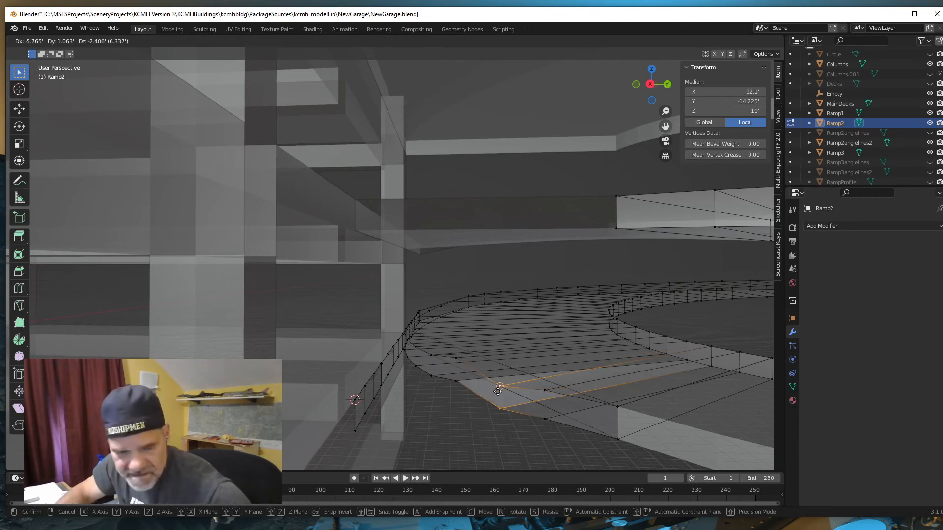
key(z)
click(544, 381)
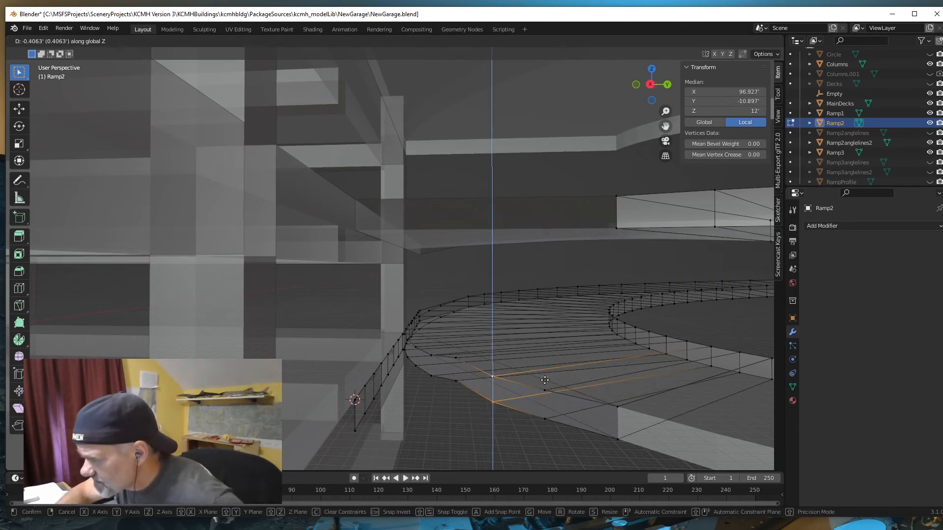
Lower the last raised top and bottom vertex pair between the levelled ones along global Z to a median Z of 12'
mouse_move(467, 438)
middle_down()
mouse_move(455, 431)
mouse_move(482, 436)
mouse_move(467, 437)
middle_up()
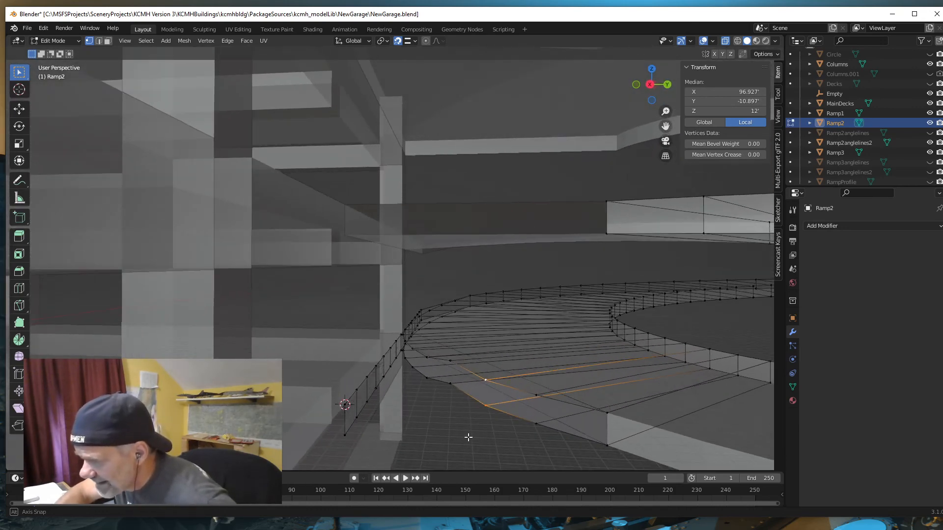
click(450, 384)
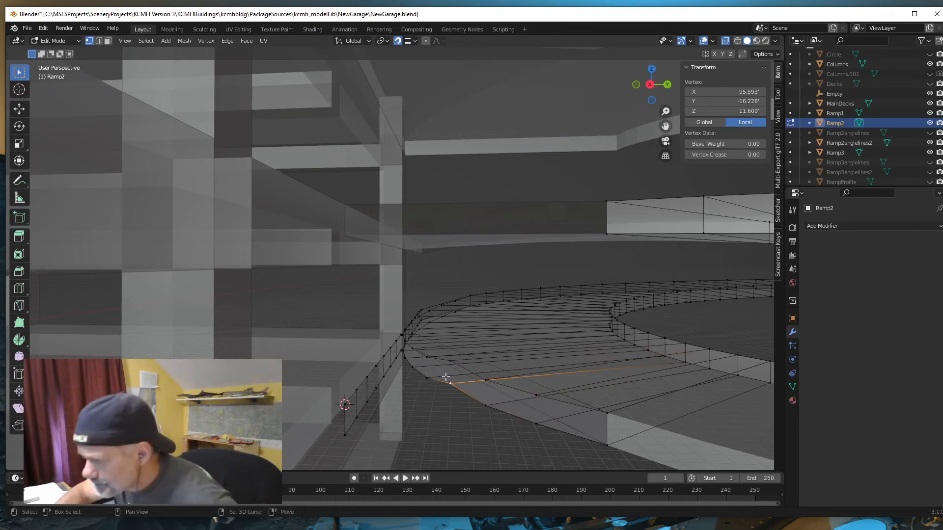
shift+click(450, 360)
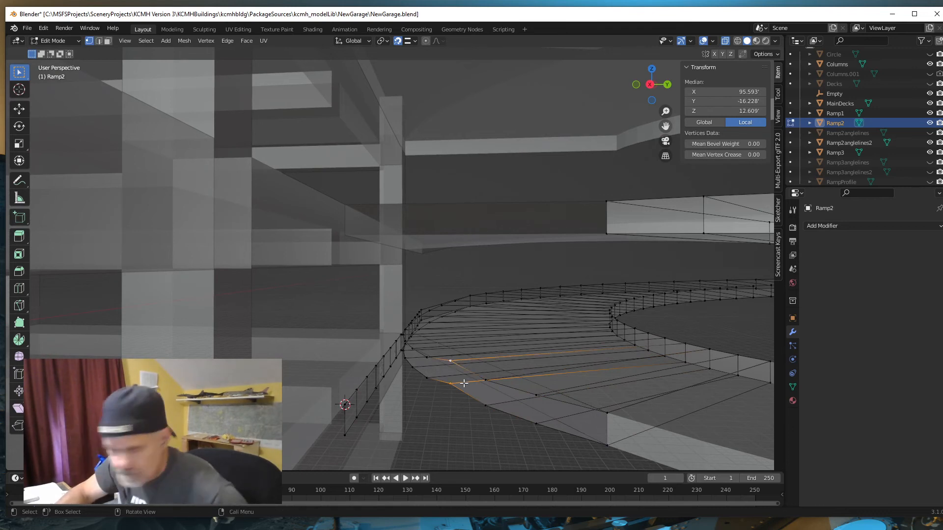
key(g)
key(z)
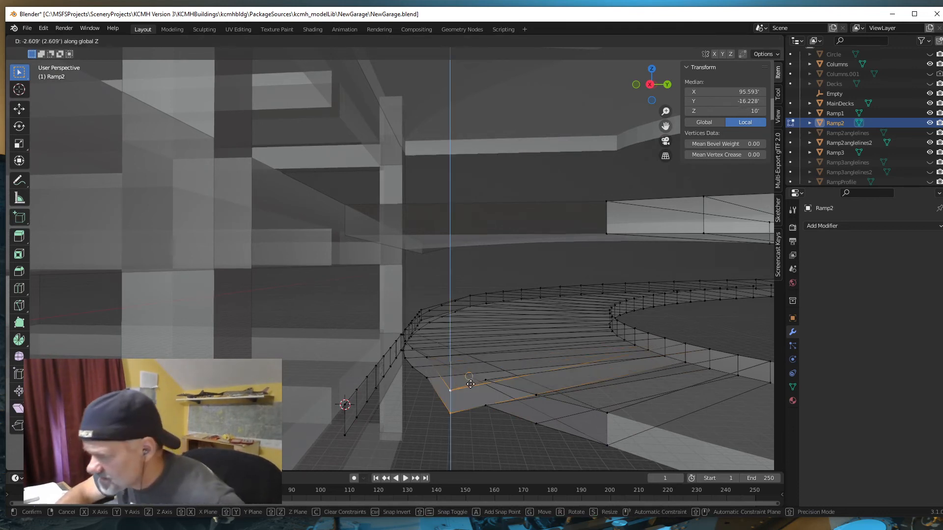
click(496, 368)
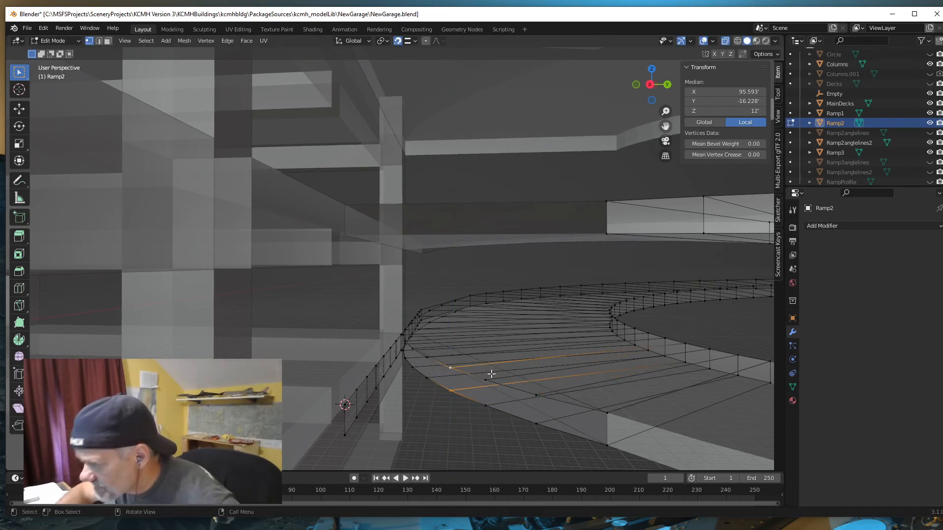
Turn off X-ray display and examine Ramp2's levelled curved edge from above and from below
middle_drag(473, 410, 527, 329)
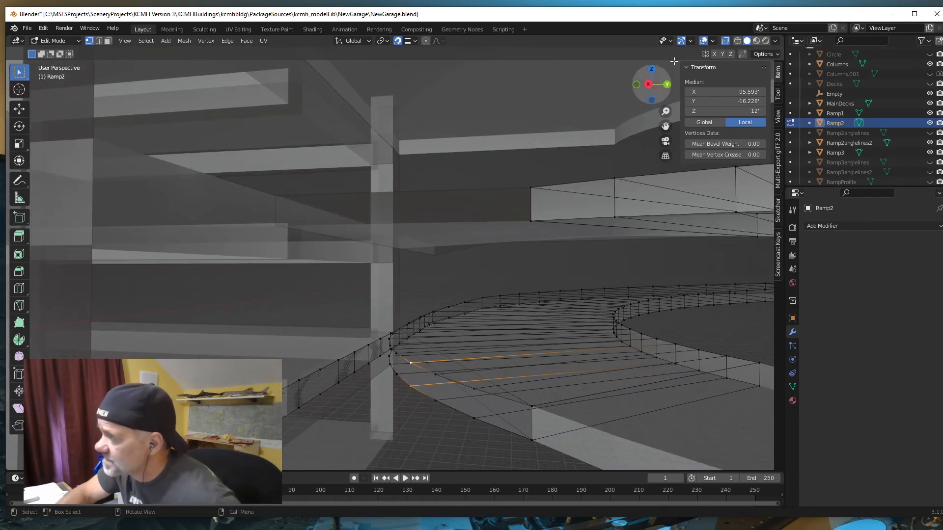
click(725, 44)
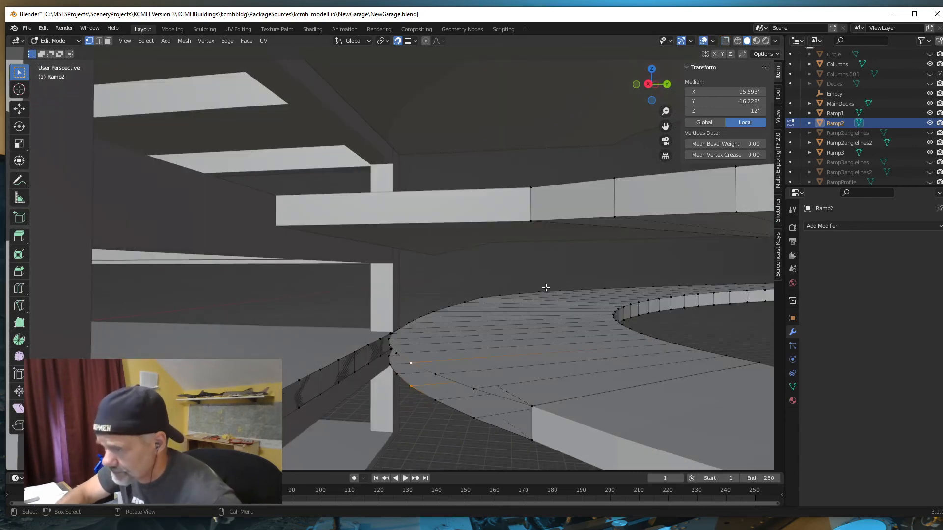
mouse_move(440, 412)
middle_down()
mouse_move(450, 393)
mouse_move(460, 397)
mouse_move(441, 405)
mouse_move(406, 393)
mouse_move(458, 405)
mouse_move(448, 391)
mouse_move(451, 399)
middle_up()
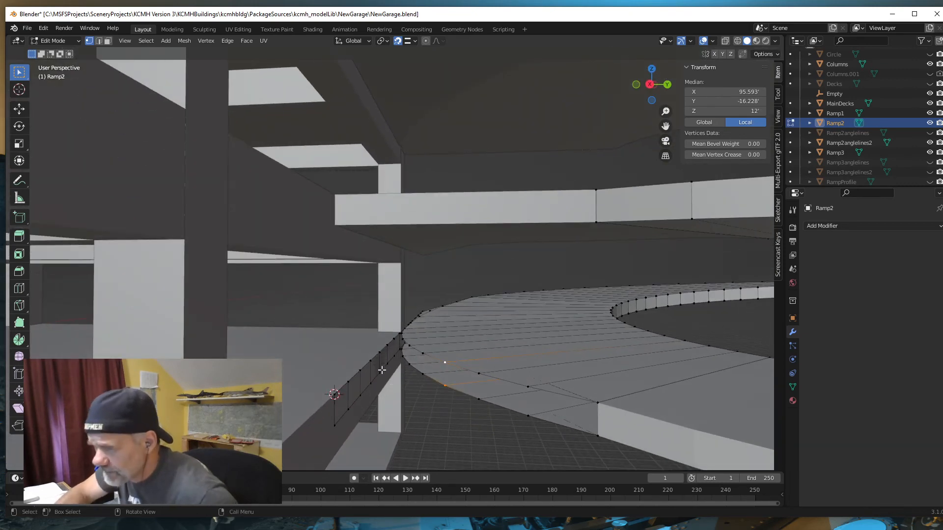
mouse_move(425, 425)
middle_down()
mouse_move(408, 446)
mouse_move(416, 447)
mouse_move(412, 421)
mouse_move(408, 429)
middle_up()
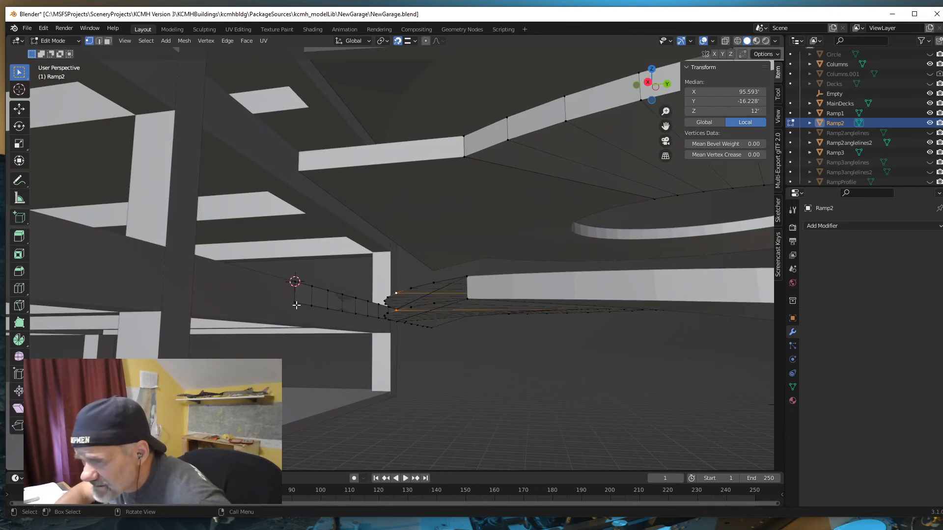
Select the first seven bottom vertices of Ramp2's edge along the deck, starting below the 3D cursor
click(295, 303)
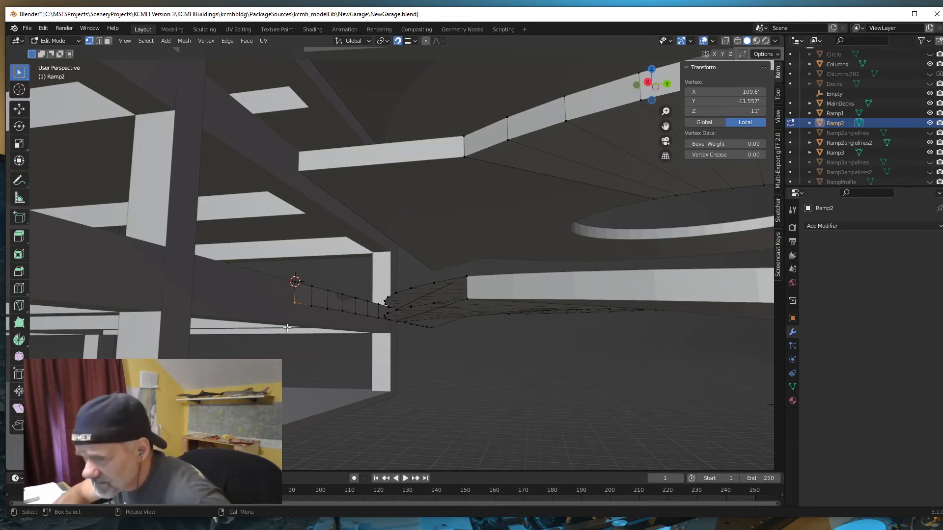
shift+click(311, 306)
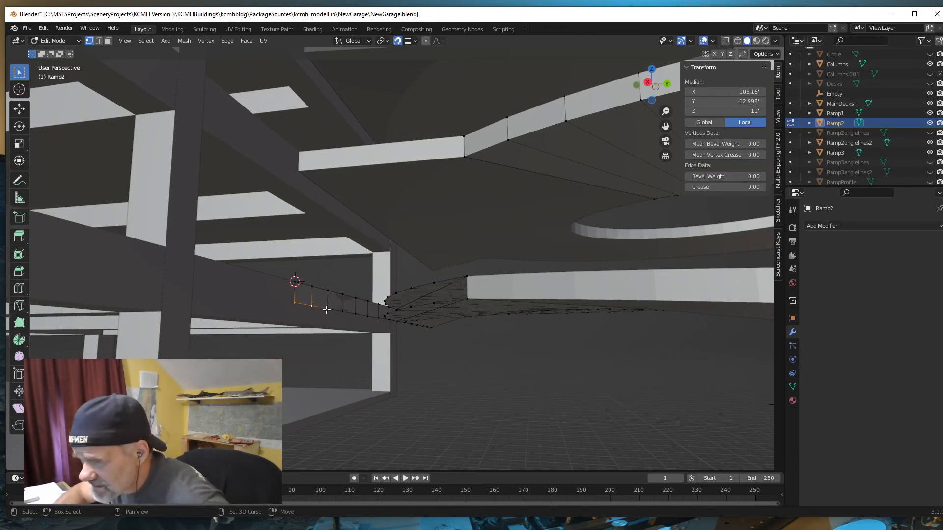
shift+click(327, 309)
shift+click(342, 311)
shift+click(355, 314)
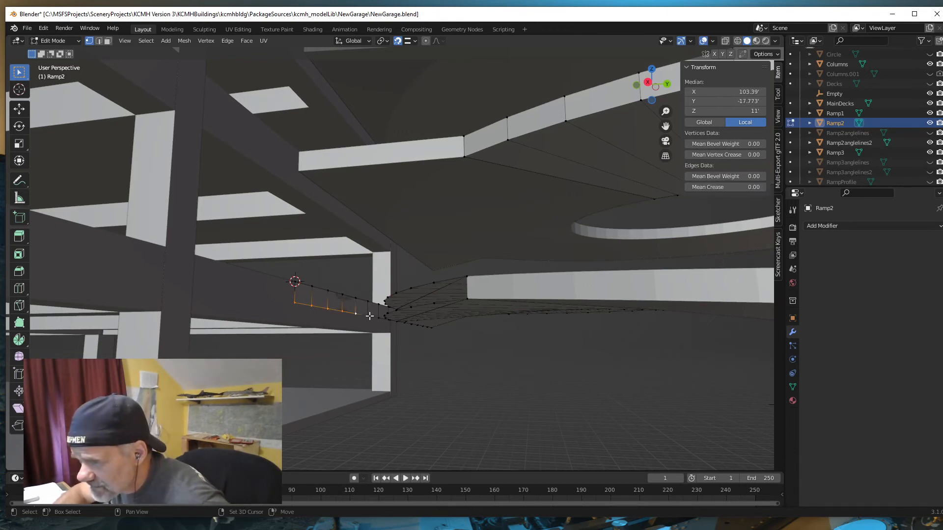
shift+click(367, 316)
shift+click(379, 318)
Extend the bottom vertex selection past the end of Ramp2's deck edge and onto the first four vertices of the curve
middle_drag(411, 357, 410, 340)
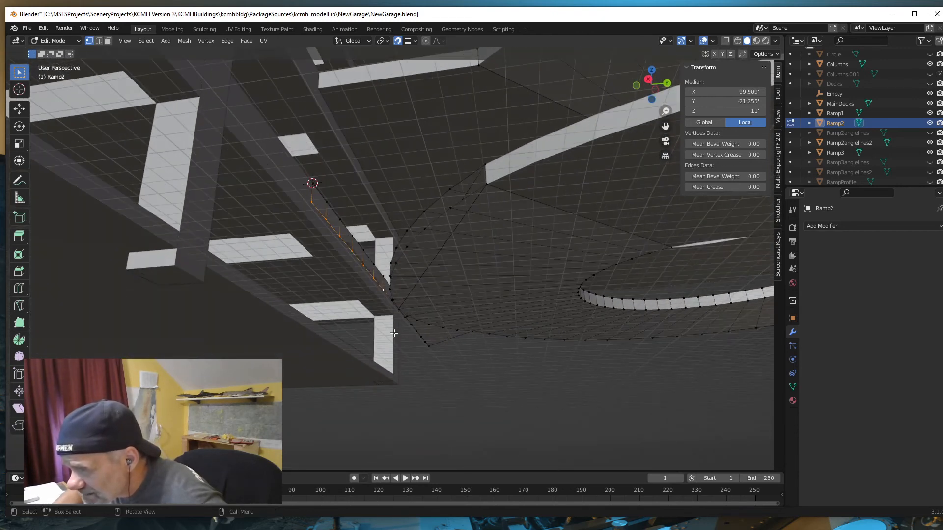
scroll(398, 337, up, 3)
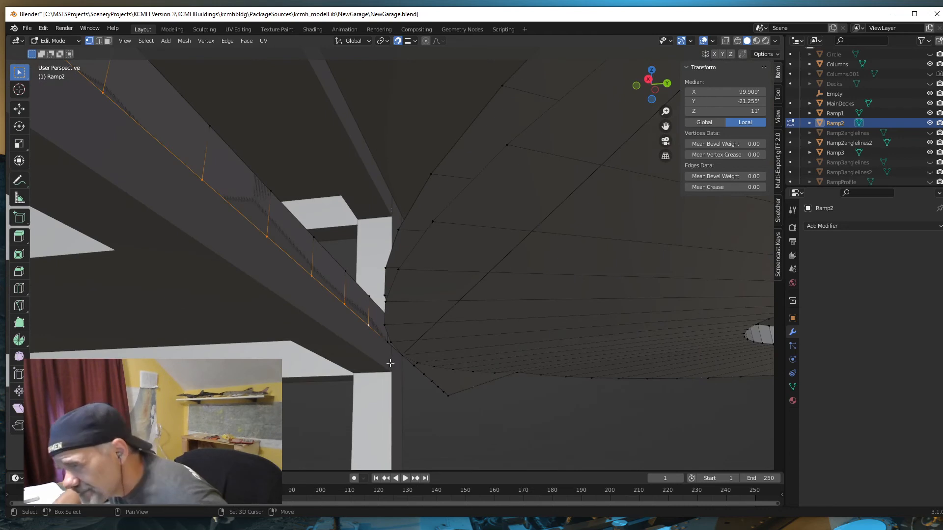
shift+click(387, 343)
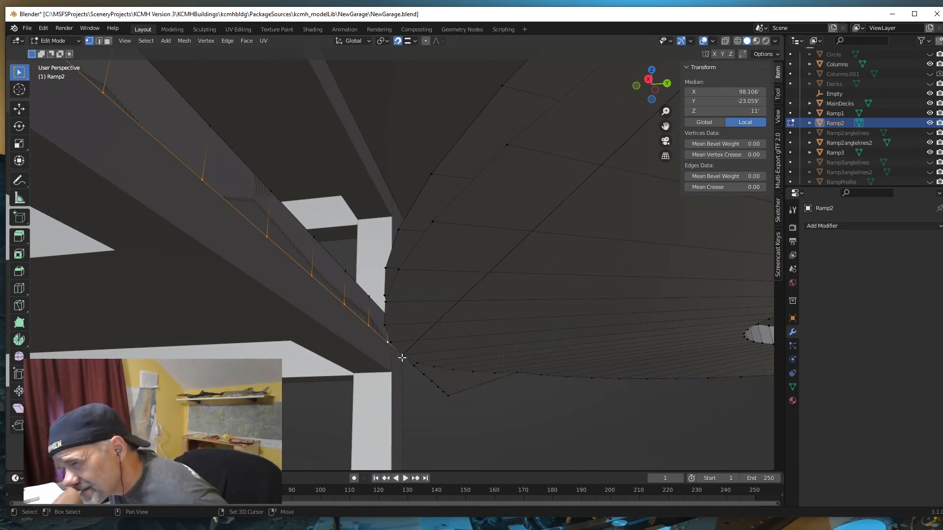
shift+click(402, 356)
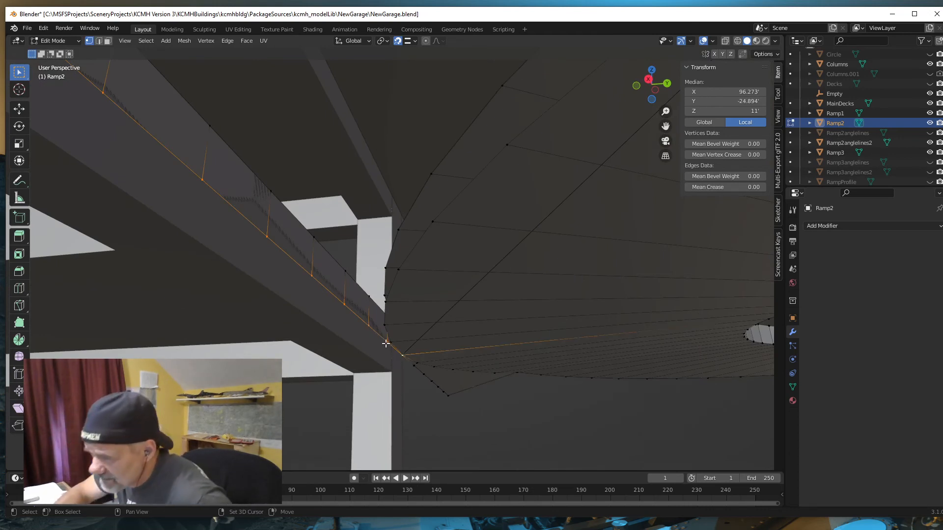
shift+click(385, 325)
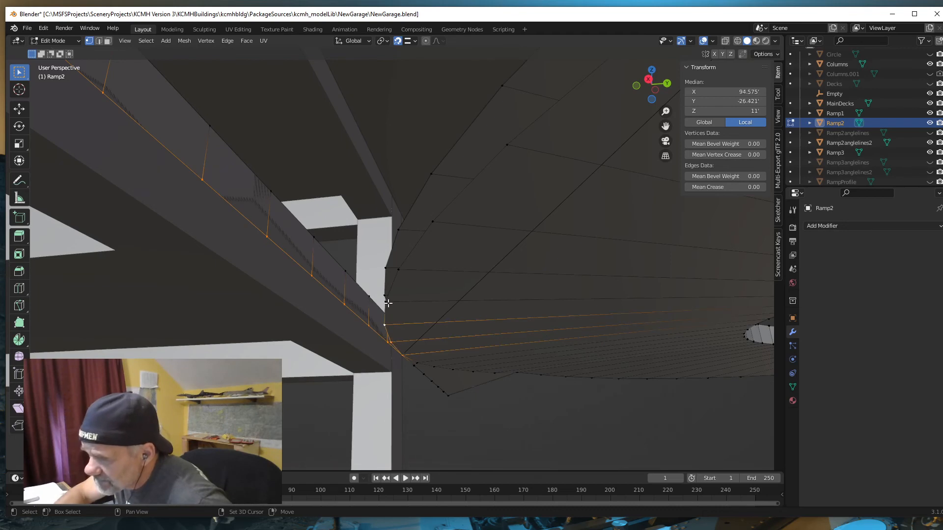
shift+click(387, 301)
shift+click(396, 270)
shift+click(429, 227)
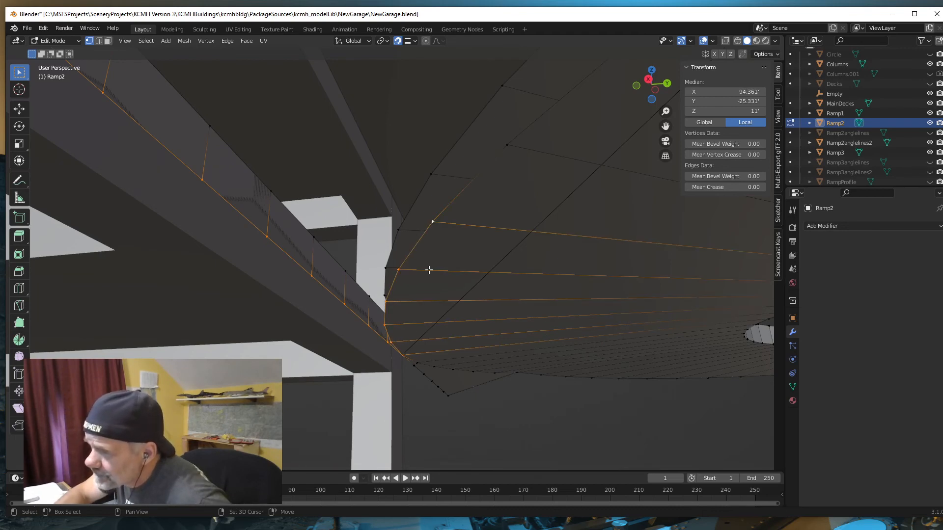
Add the remaining bottom curve vertices up to the outer wall's corner and fill the selection with a bottom face
middle_drag(429, 270, 423, 330)
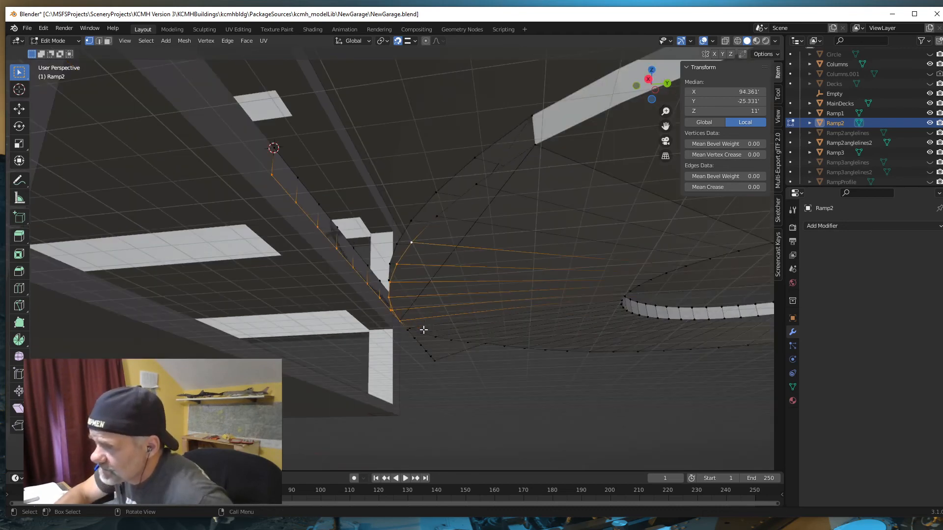
shift+click(437, 216)
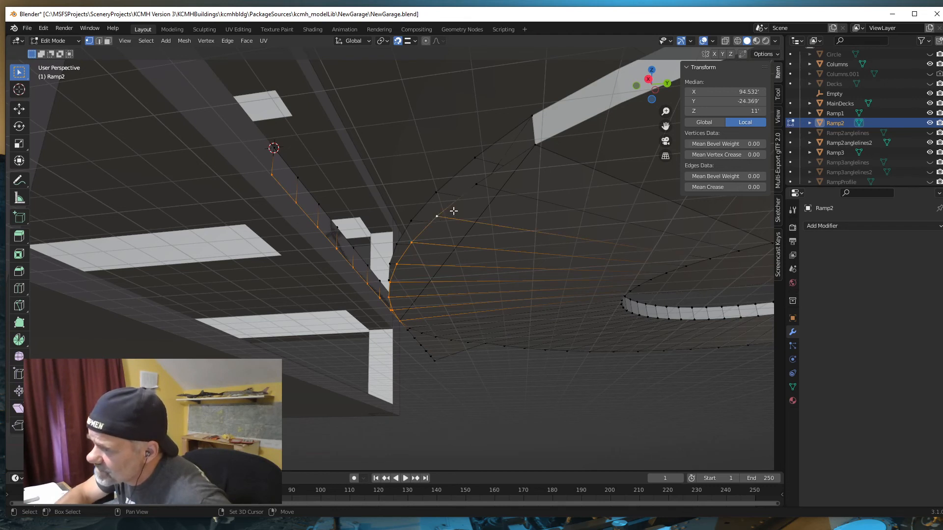
shift+click(476, 183)
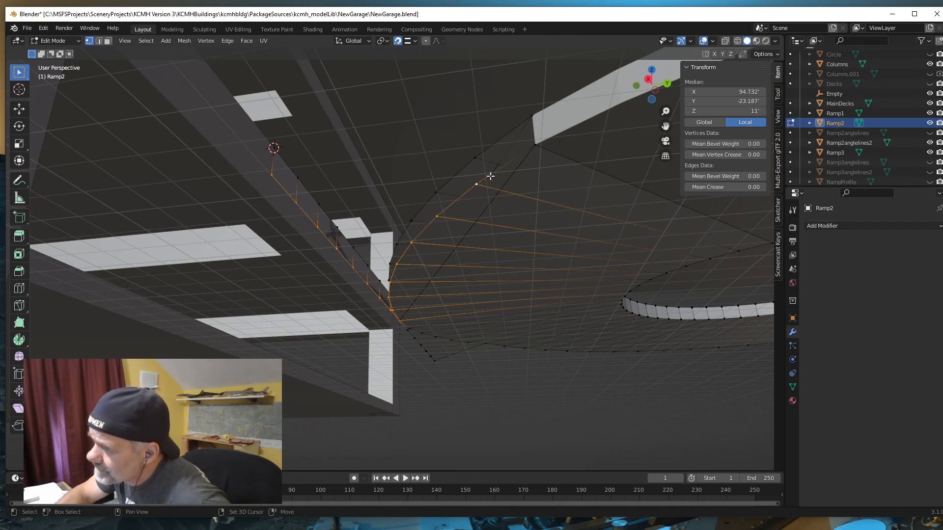
shift+click(535, 143)
middle_drag(541, 297, 550, 320)
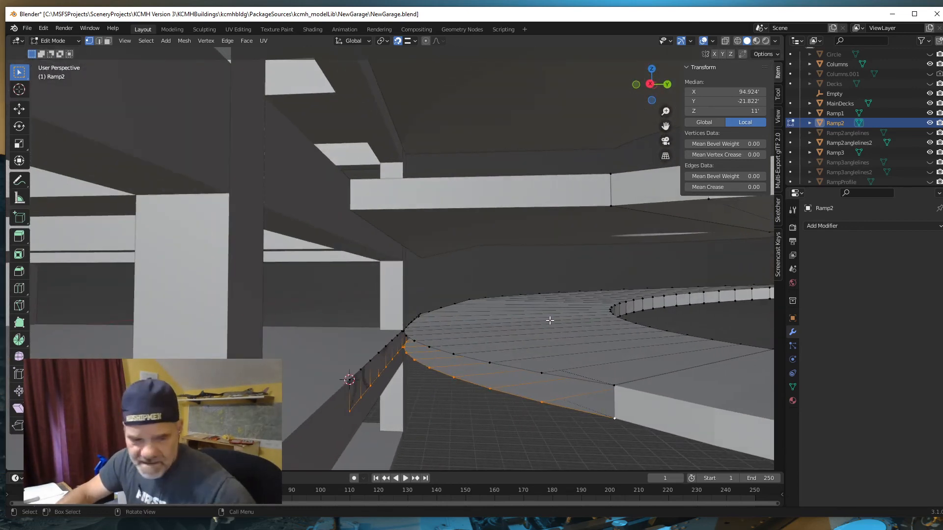
mouse_move(499, 429)
middle_down()
mouse_move(505, 423)
mouse_move(497, 427)
middle_up()
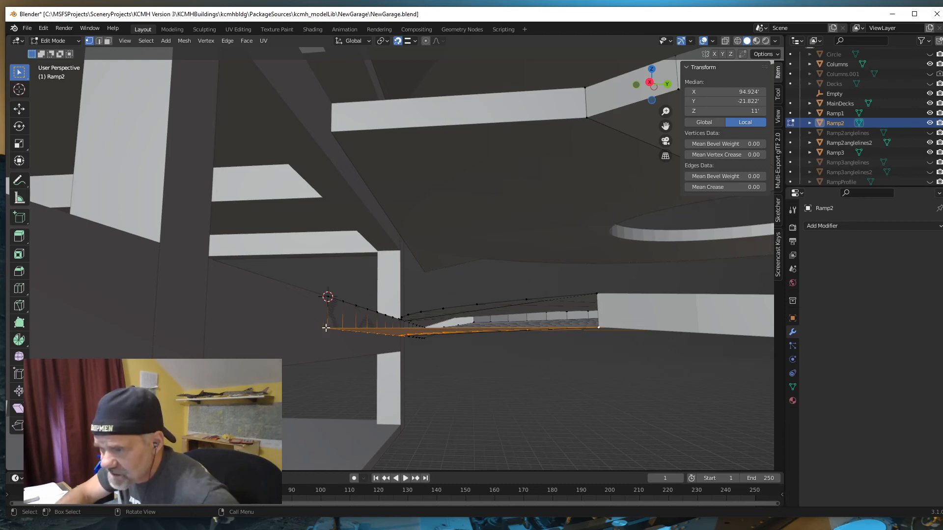
middle_drag(459, 396, 458, 405)
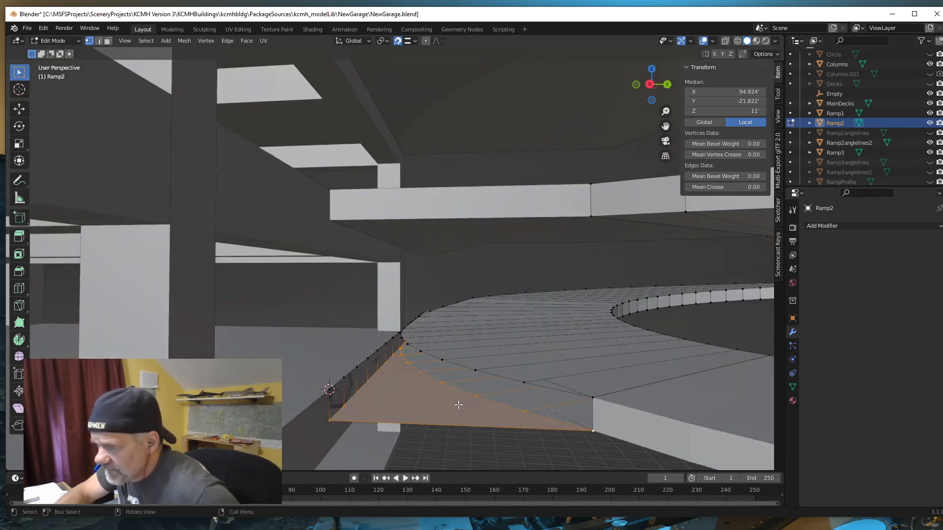
Select the top vertices of Ramp2's edge along the deck, starting at the 3D cursor
click(328, 389)
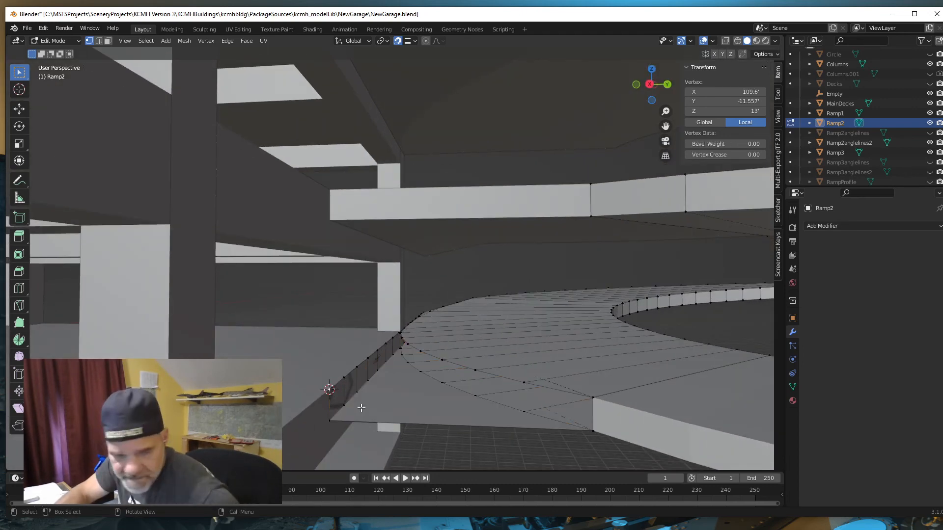
shift+click(345, 378)
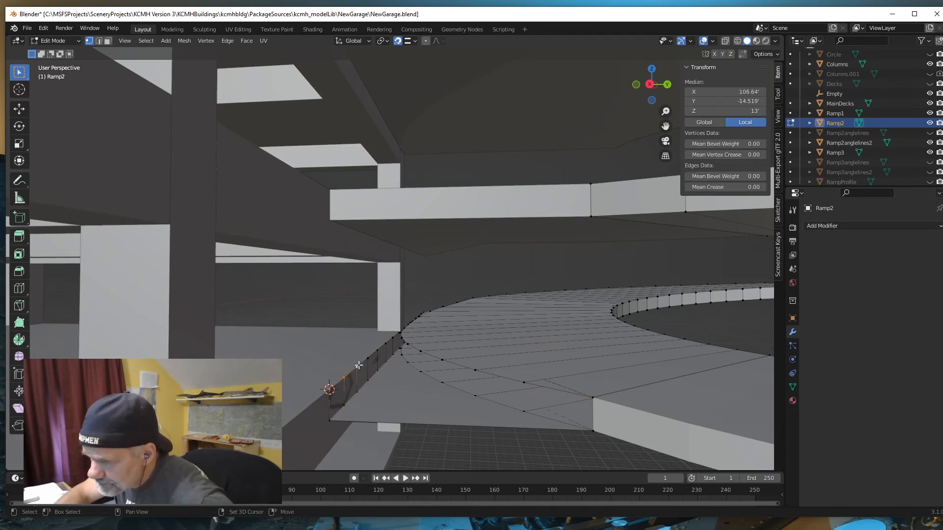
shift+click(367, 358)
shift+click(378, 350)
shift+click(385, 343)
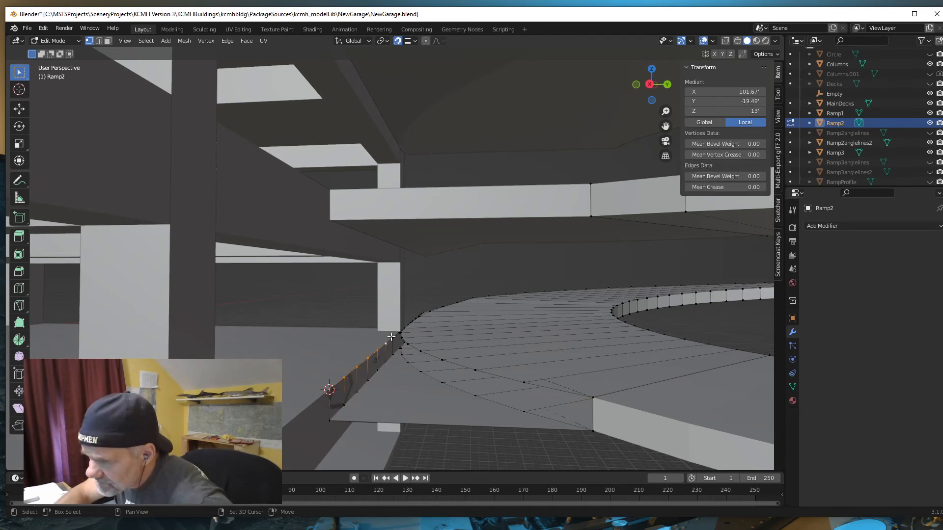
shift+click(393, 337)
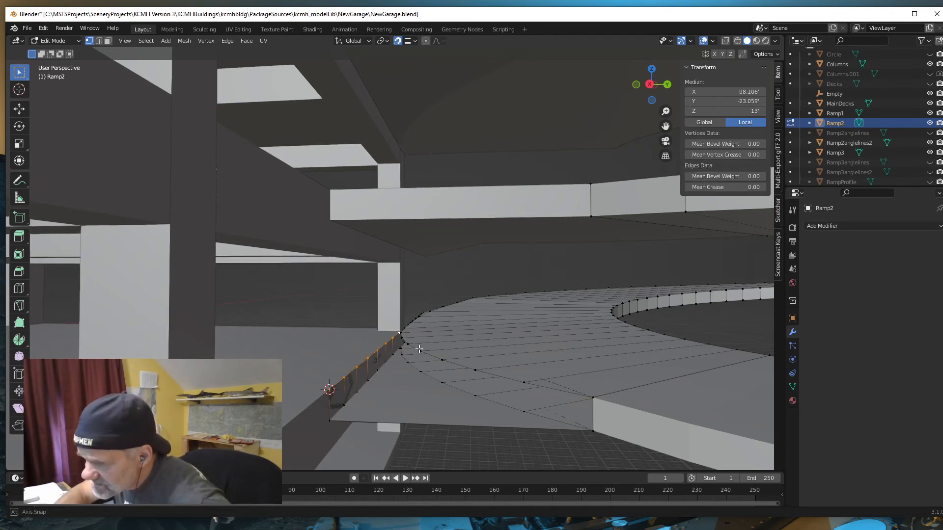
Add the top vertices at the seam between the deck edge and the start of Ramp2's curve to the selection
scroll(403, 349, up, 5)
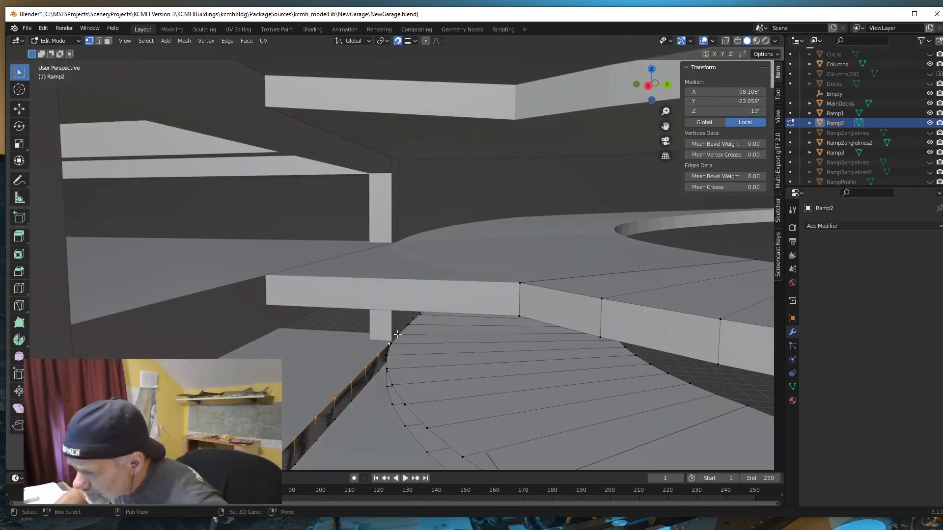
shift+click(397, 335)
shift+click(392, 343)
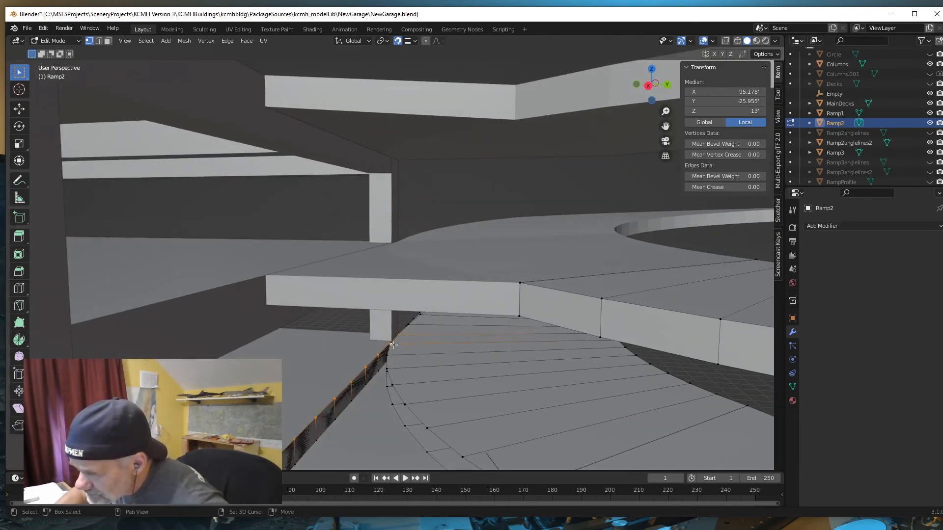
shift+click(388, 354)
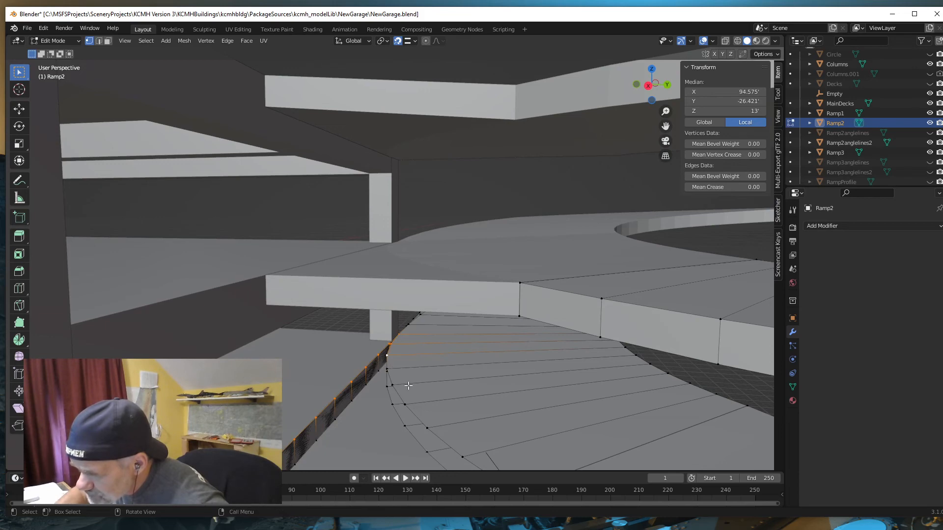
Add the remaining top curve vertices up to the outer wall's corner and fill the selection with a top face
middle_drag(407, 384, 415, 365)
shift+click(418, 363)
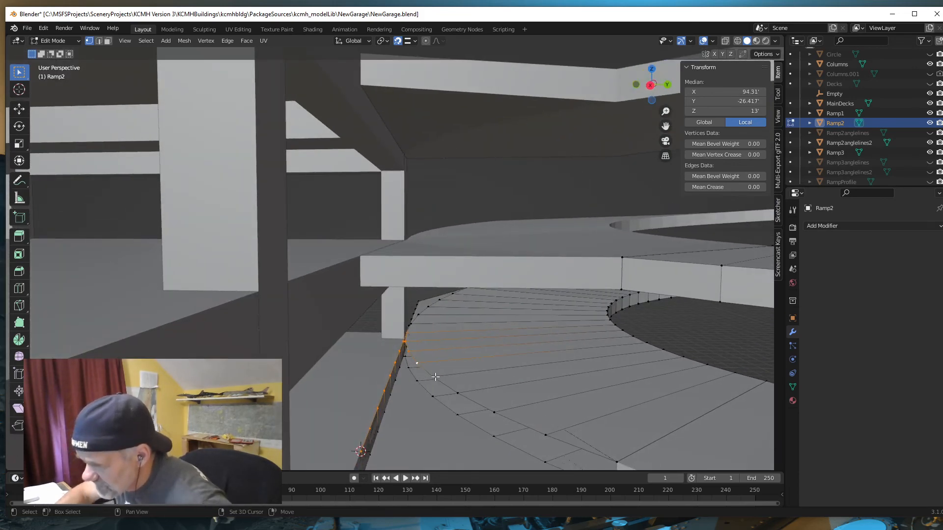
shift+click(433, 378)
shift+click(457, 393)
shift+click(493, 413)
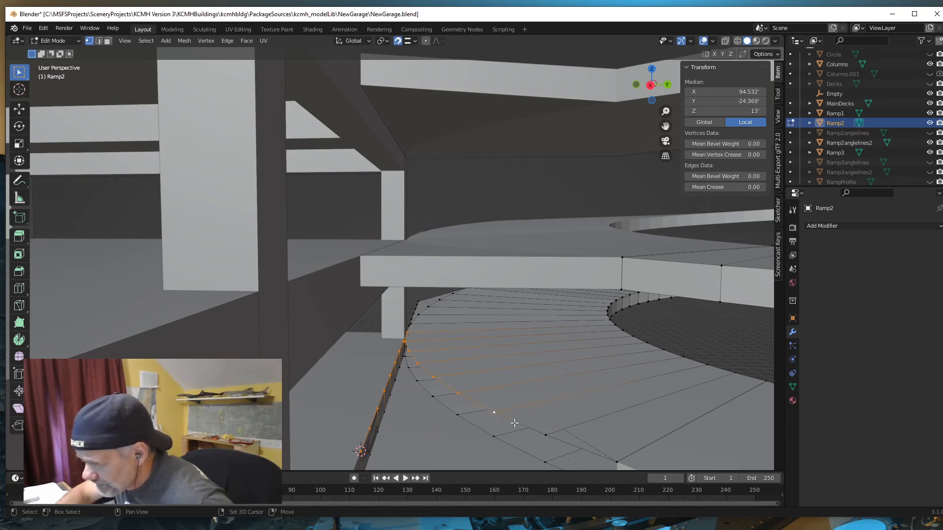
shift+click(545, 435)
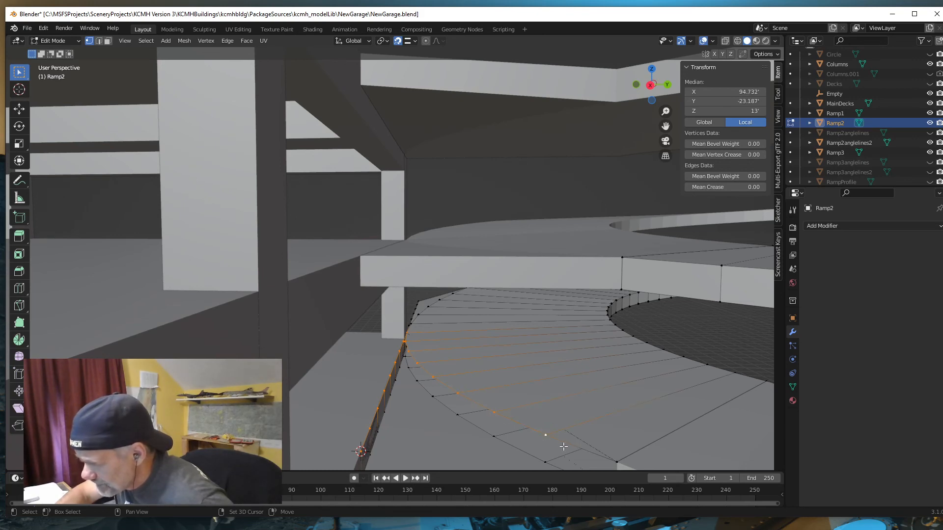
shift+click(617, 462)
scroll(595, 446, down, 4)
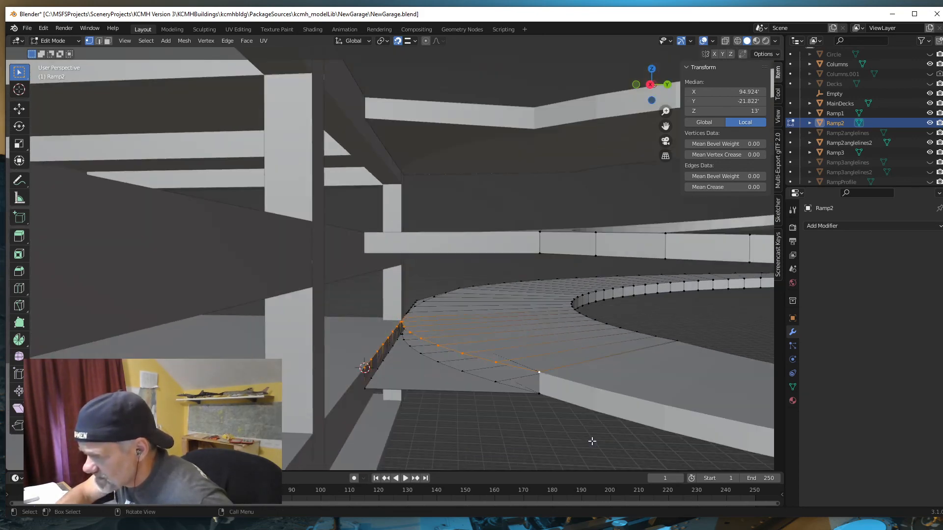
scroll(566, 432, down, 2)
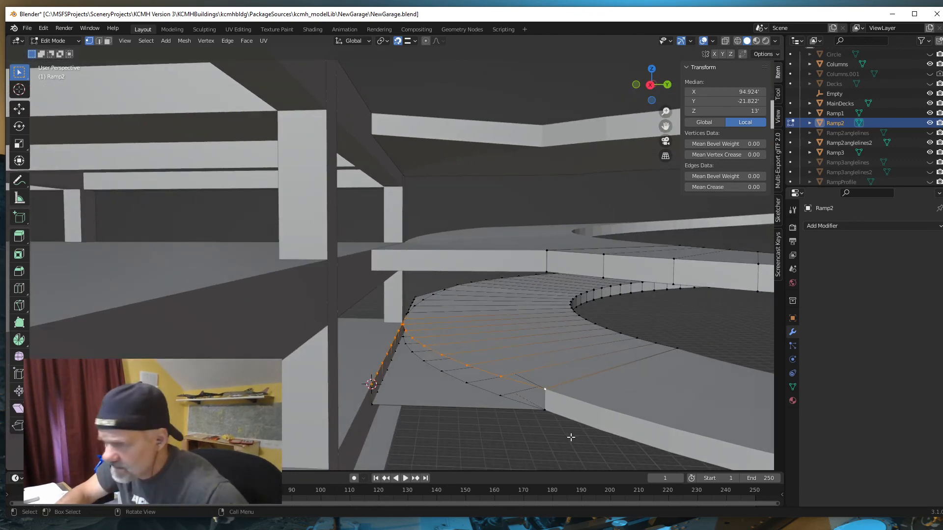
key(f)
mouse_move(527, 449)
middle_down()
mouse_move(533, 445)
mouse_move(526, 453)
mouse_move(515, 439)
middle_up()
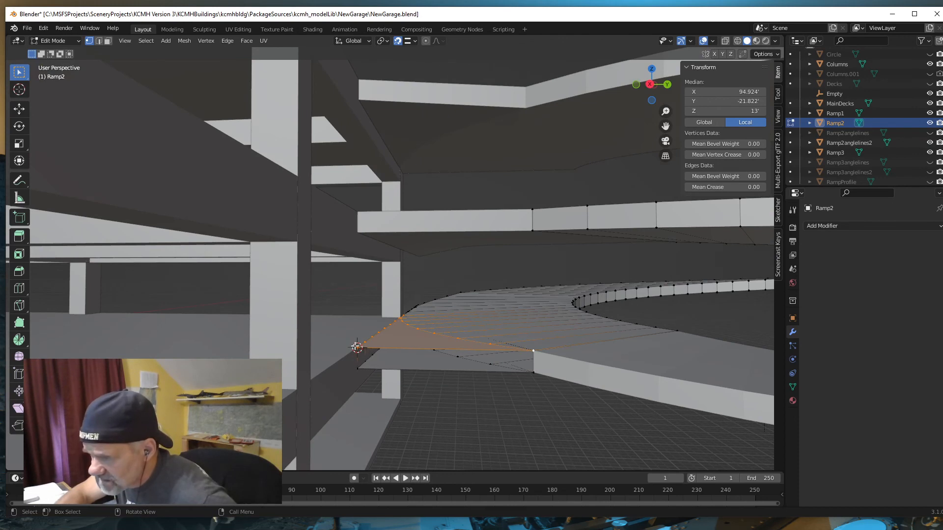
Fill the open side between the new top and bottom faces using their four outer corner vertices
click(356, 346)
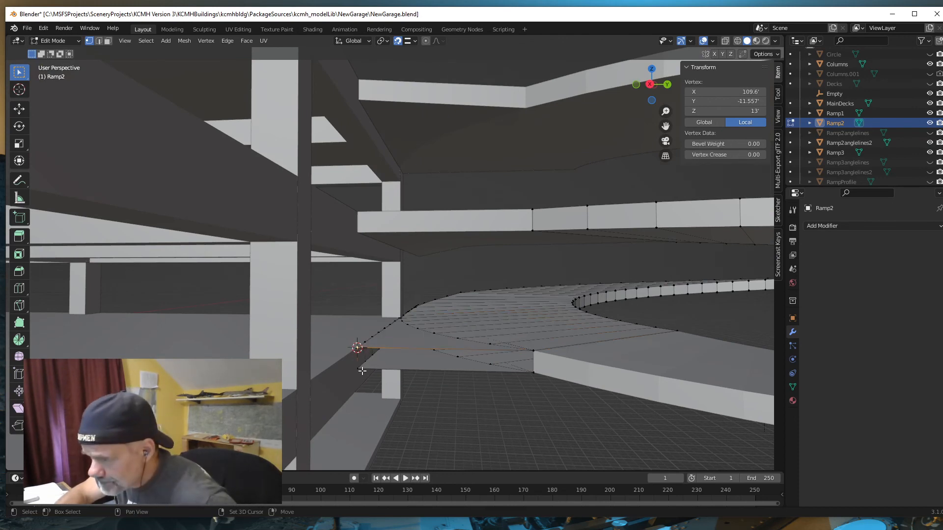
shift+click(359, 369)
shift+click(533, 371)
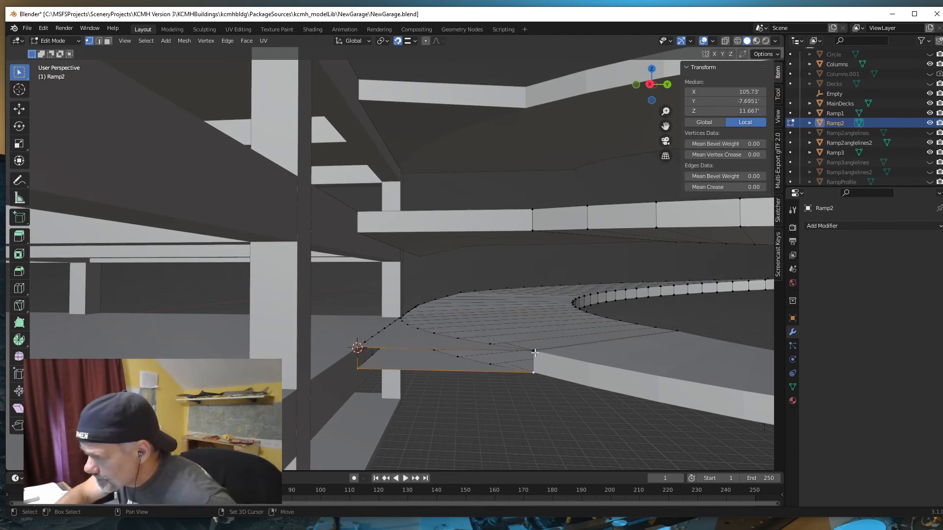
shift+click(533, 351)
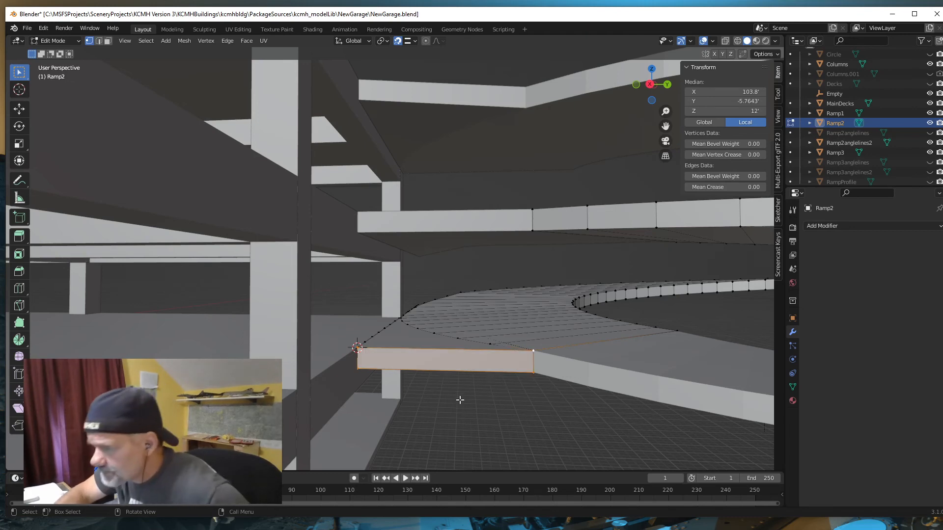
middle_drag(459, 395, 471, 400)
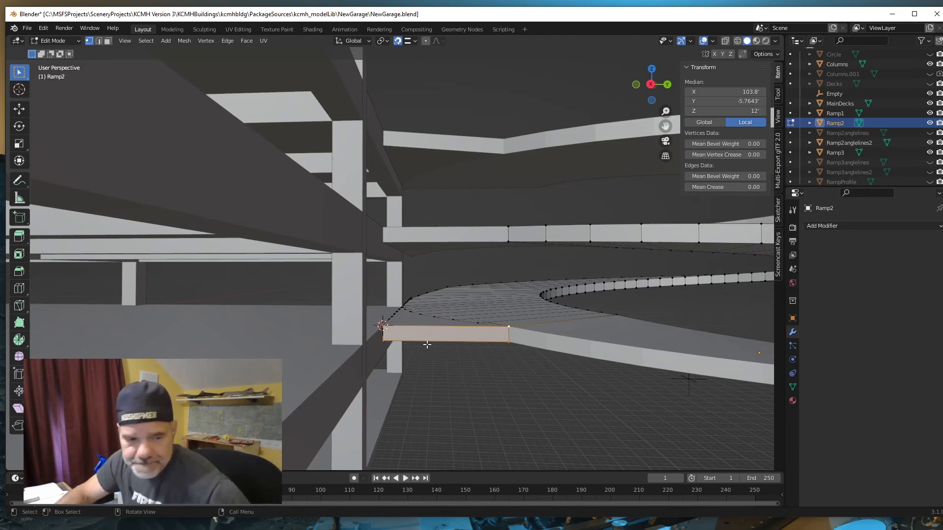
Return to Object Mode, deselect Ramp2 and view the filled ramp corner from outside the garage
key(Tab)
middle_drag(444, 374, 653, 385)
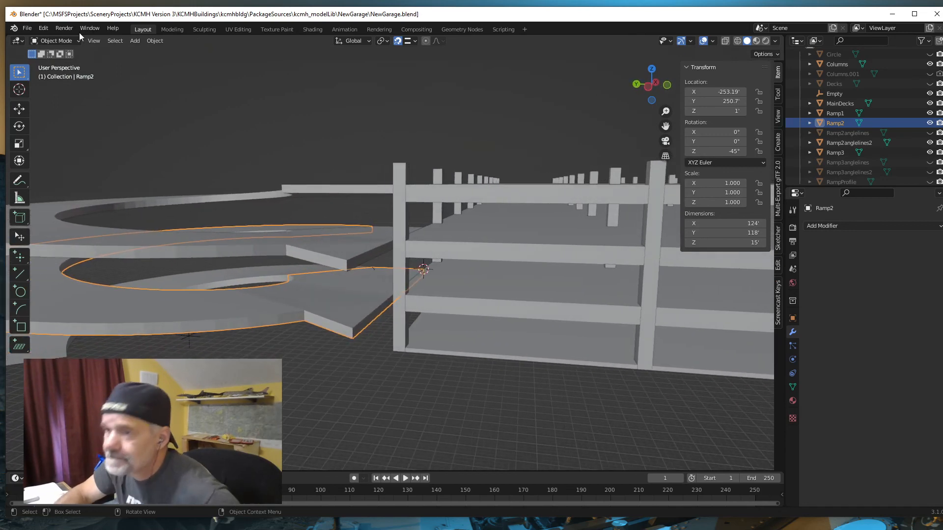
click(290, 384)
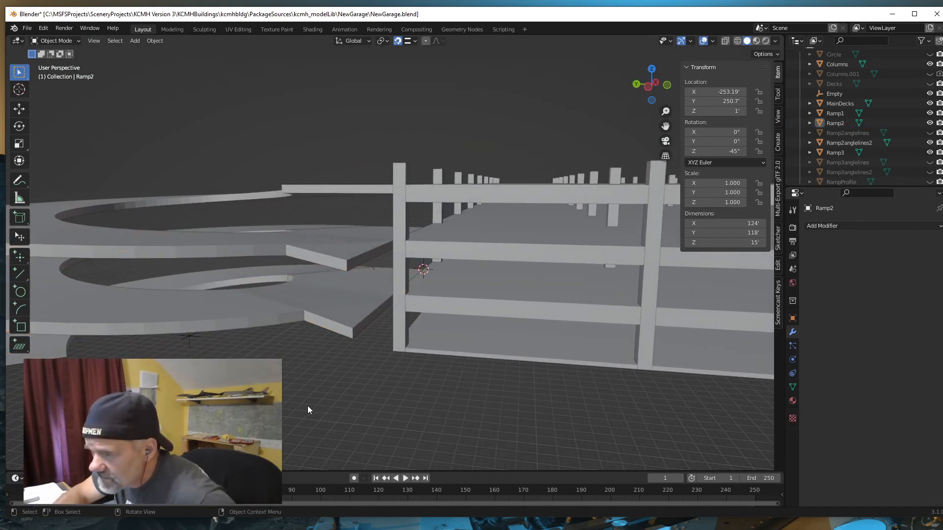
middle_drag(430, 413, 475, 412)
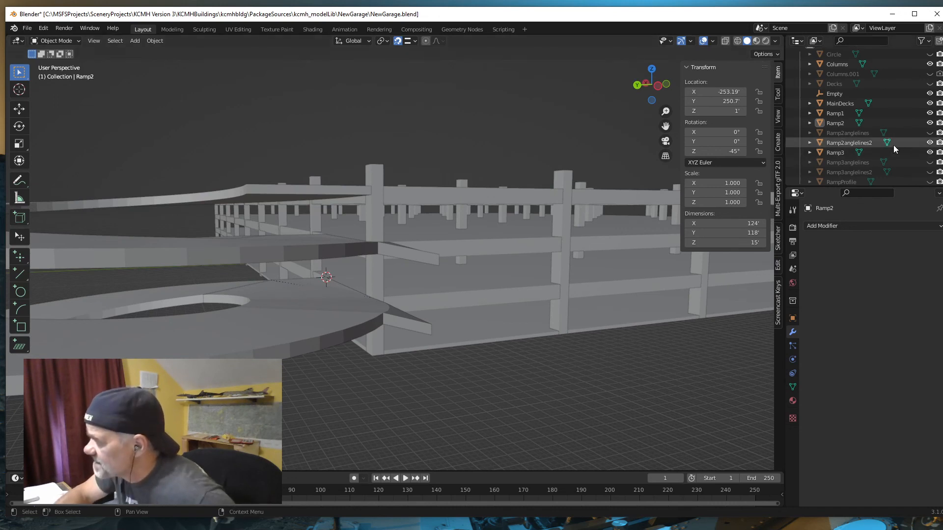
Hide the Ramp2anglelines2 object and examine where the ramps meet the garage decks
click(929, 143)
mouse_move(355, 381)
middle_down()
mouse_move(376, 388)
mouse_move(350, 383)
middle_up()
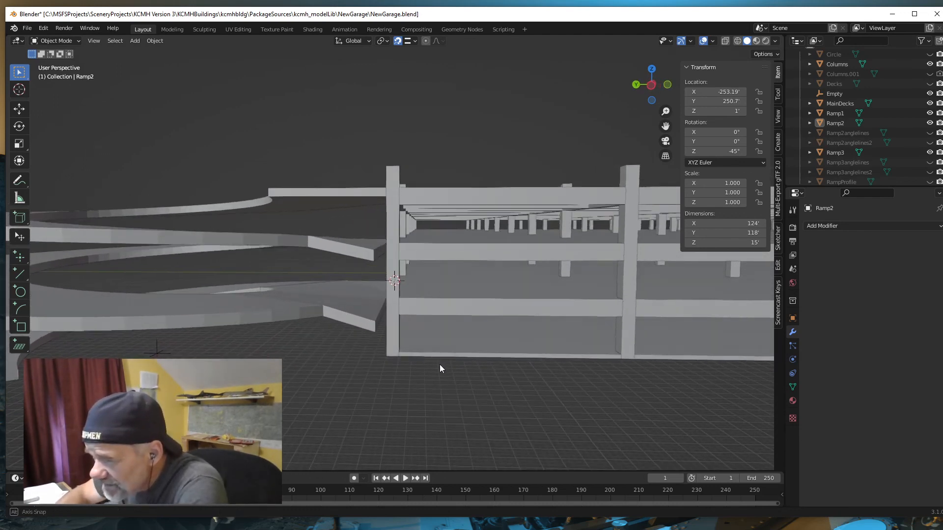
middle_drag(439, 364, 399, 379)
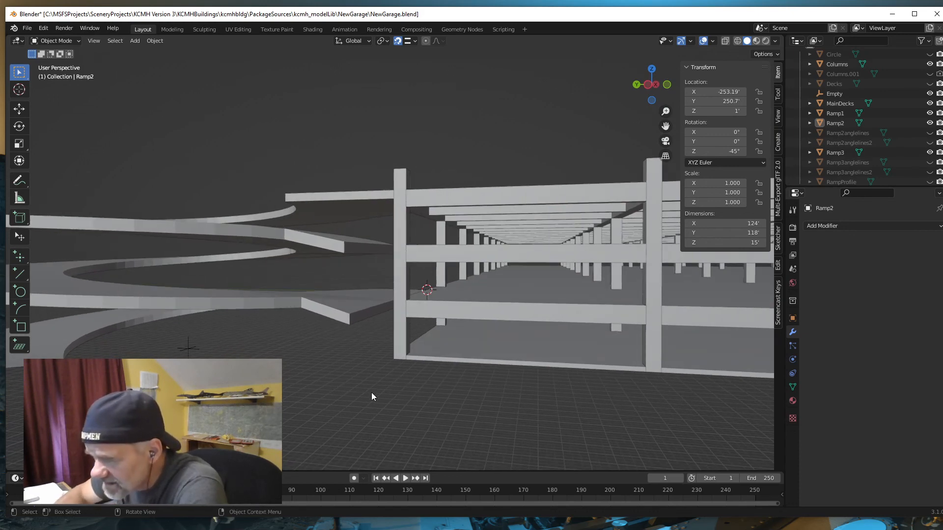
middle_drag(371, 395, 344, 401)
middle_drag(318, 394, 371, 394)
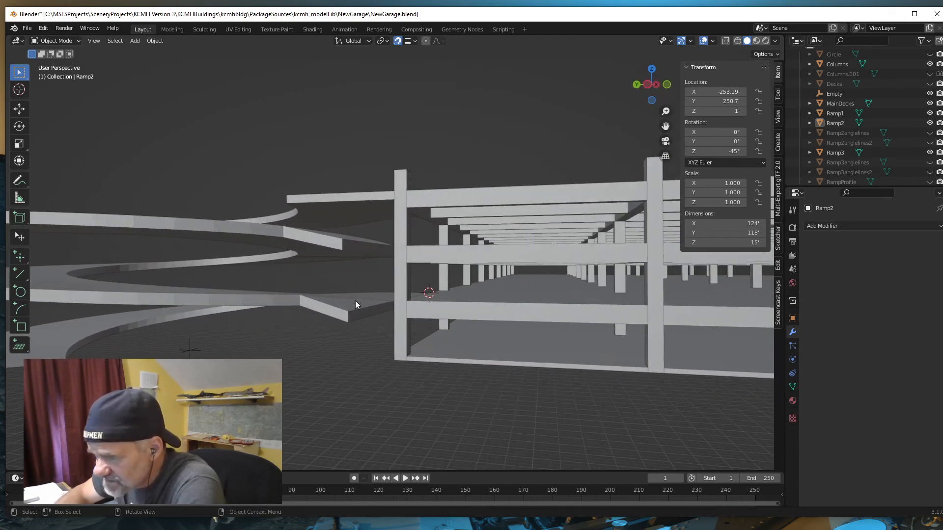
Inspect the whole spiral ramp structure beside the garage from low and raised outside angles, checking the filled corners at the decks
middle_drag(370, 339, 352, 376)
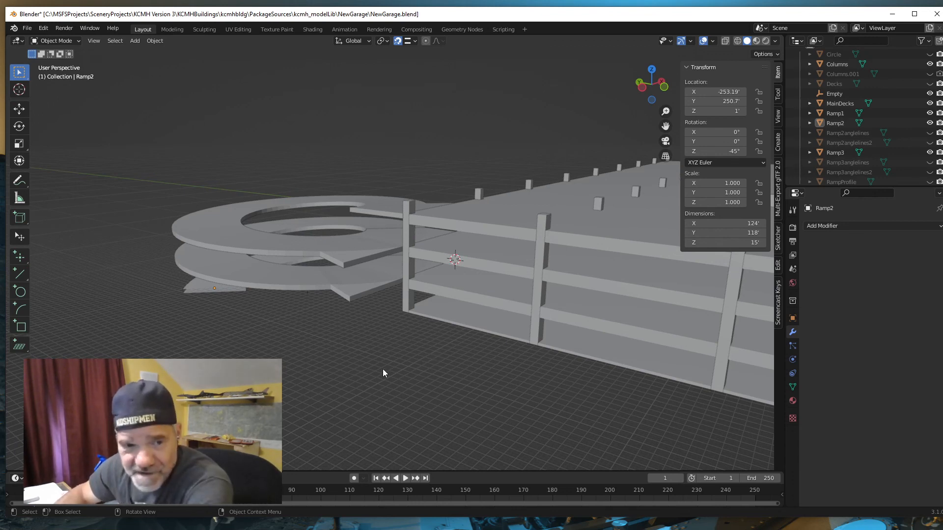
middle_drag(367, 383, 402, 379)
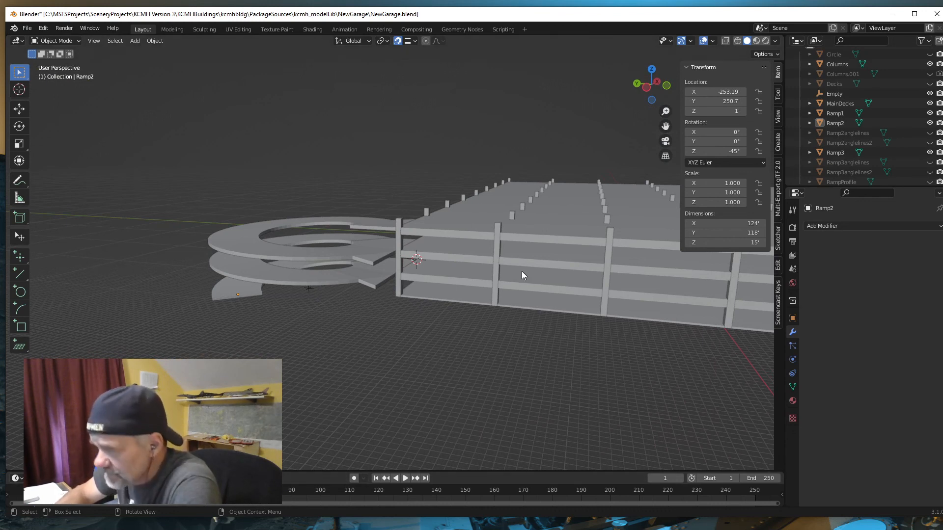
middle_drag(431, 346, 411, 311)
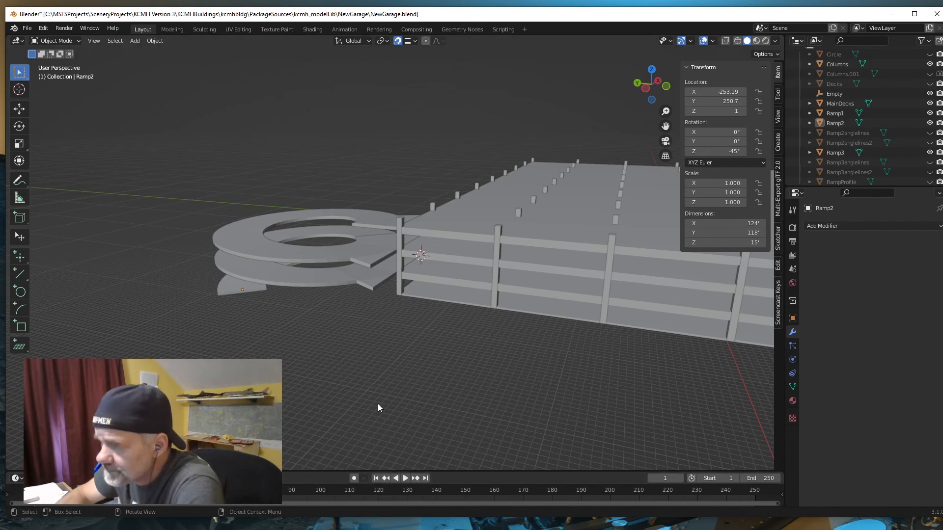
middle_drag(378, 405, 415, 354)
scroll(405, 338, up, 2)
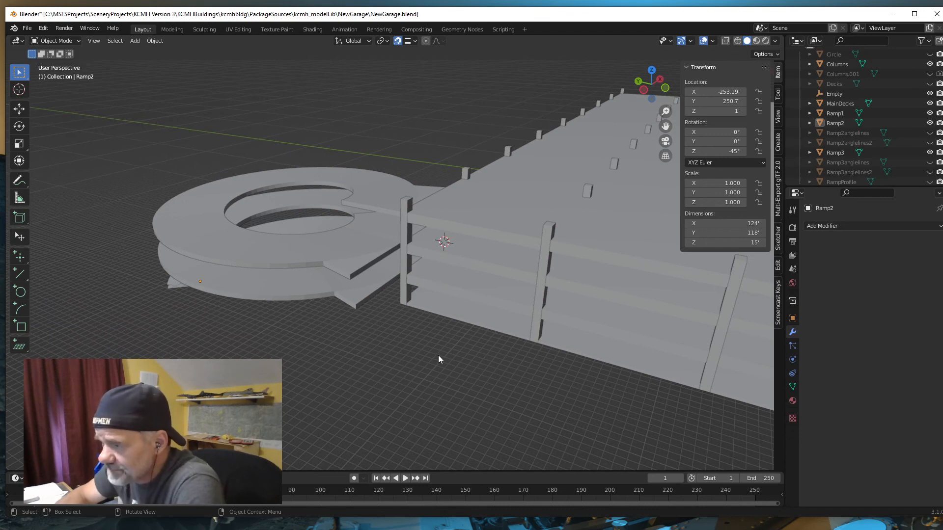
middle_drag(438, 359, 459, 360)
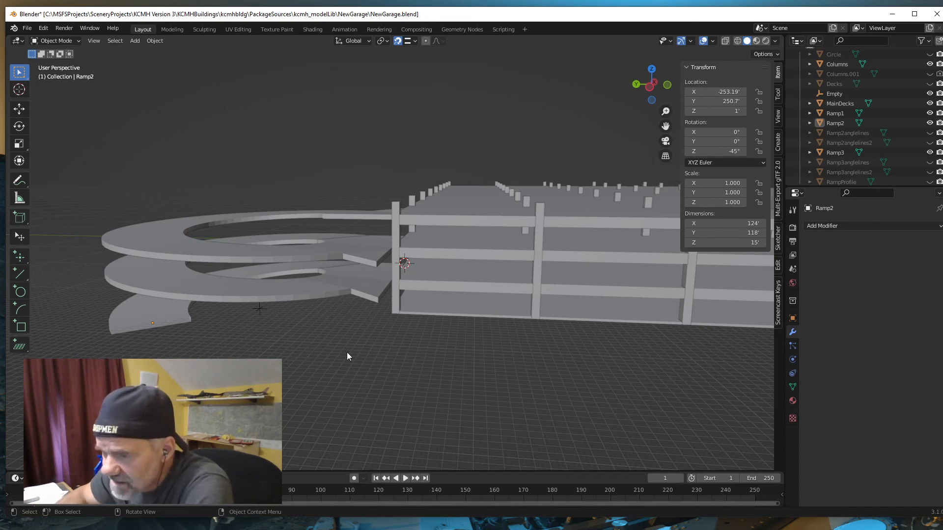
middle_drag(400, 364, 373, 375)
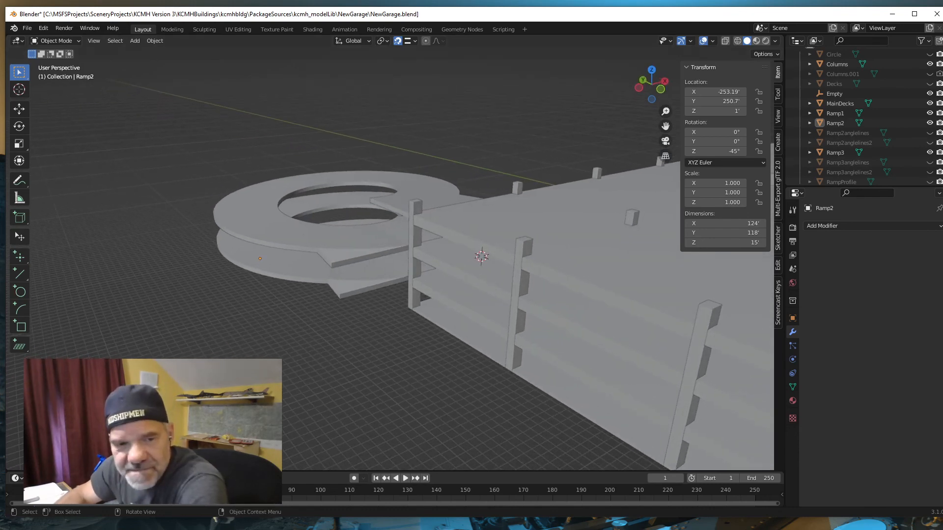